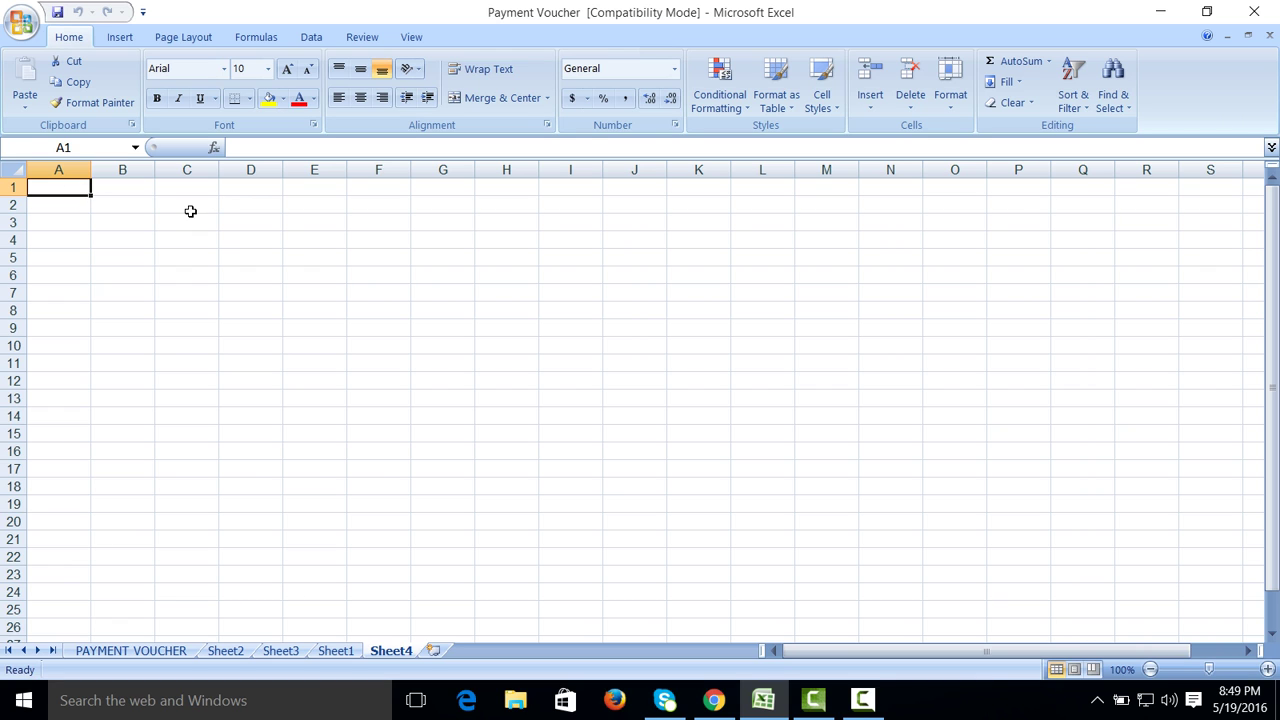
# Step: After checking the Sheet2 sample, merge and centre C3:E3 on Sheet4
pyautogui.click(243, 651)
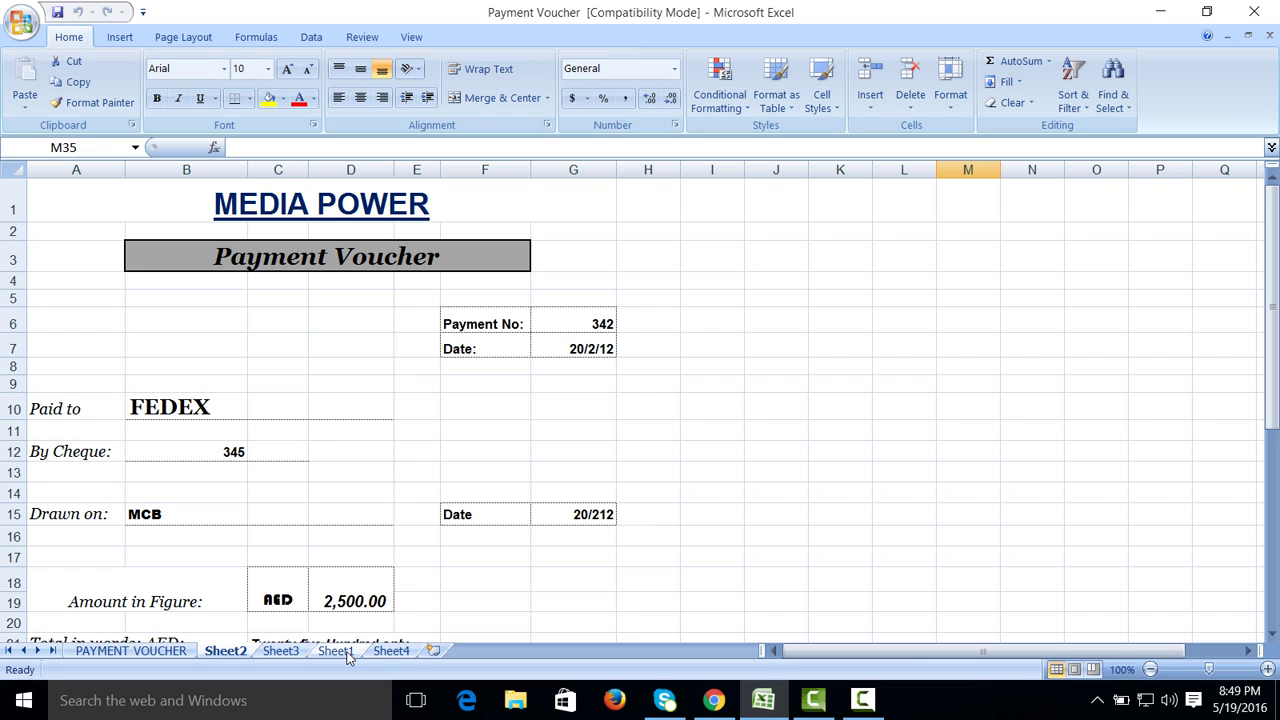
pyautogui.click(389, 651)
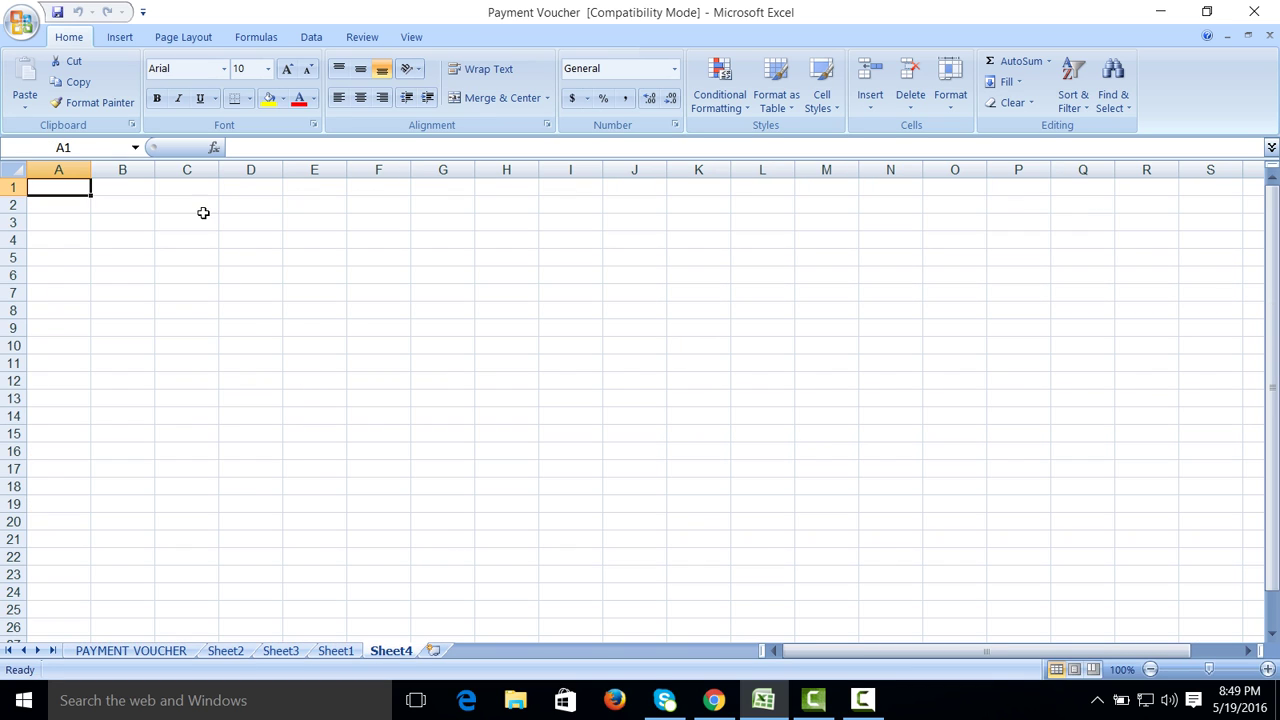
pyautogui.moveTo(243, 217); pyautogui.dragTo(327, 220)
pyautogui.moveTo(191, 223); pyautogui.dragTo(312, 233)
pyautogui.click(468, 97)
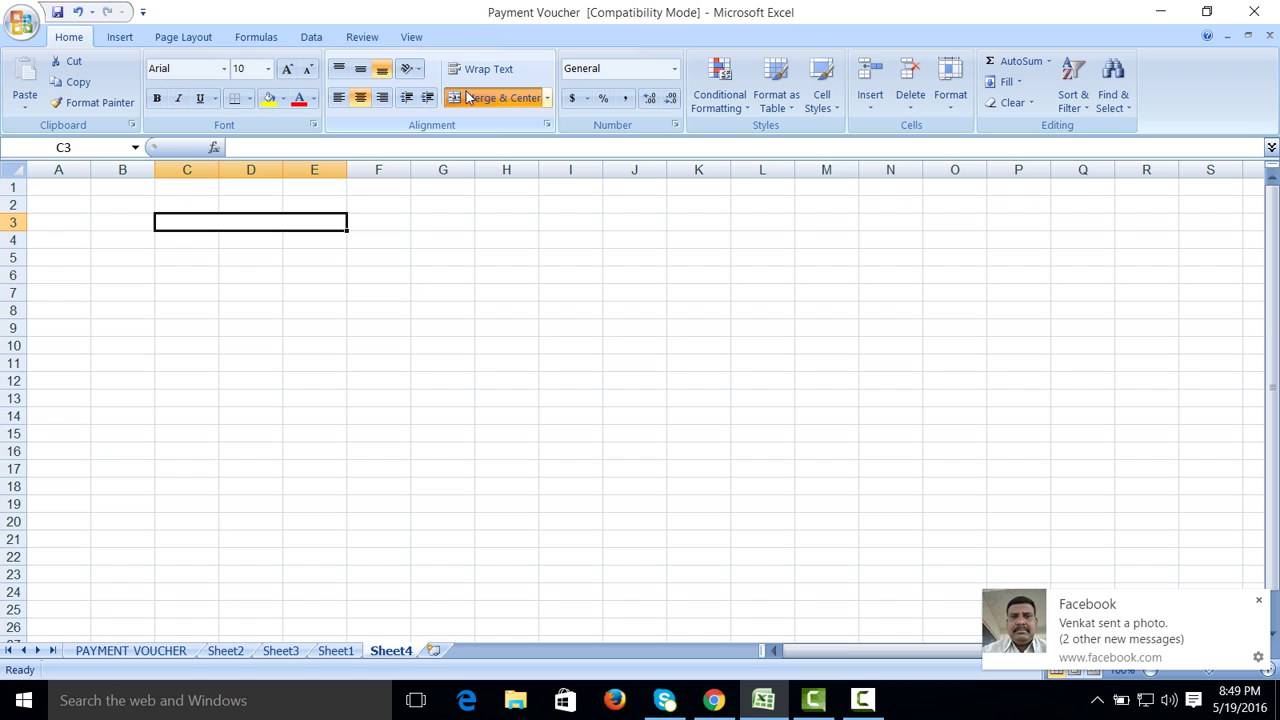
# Step: Enter ABC AND CO in the merged cell, with PAYMENT VOUCHER in B5
pyautogui.write('ABC A')
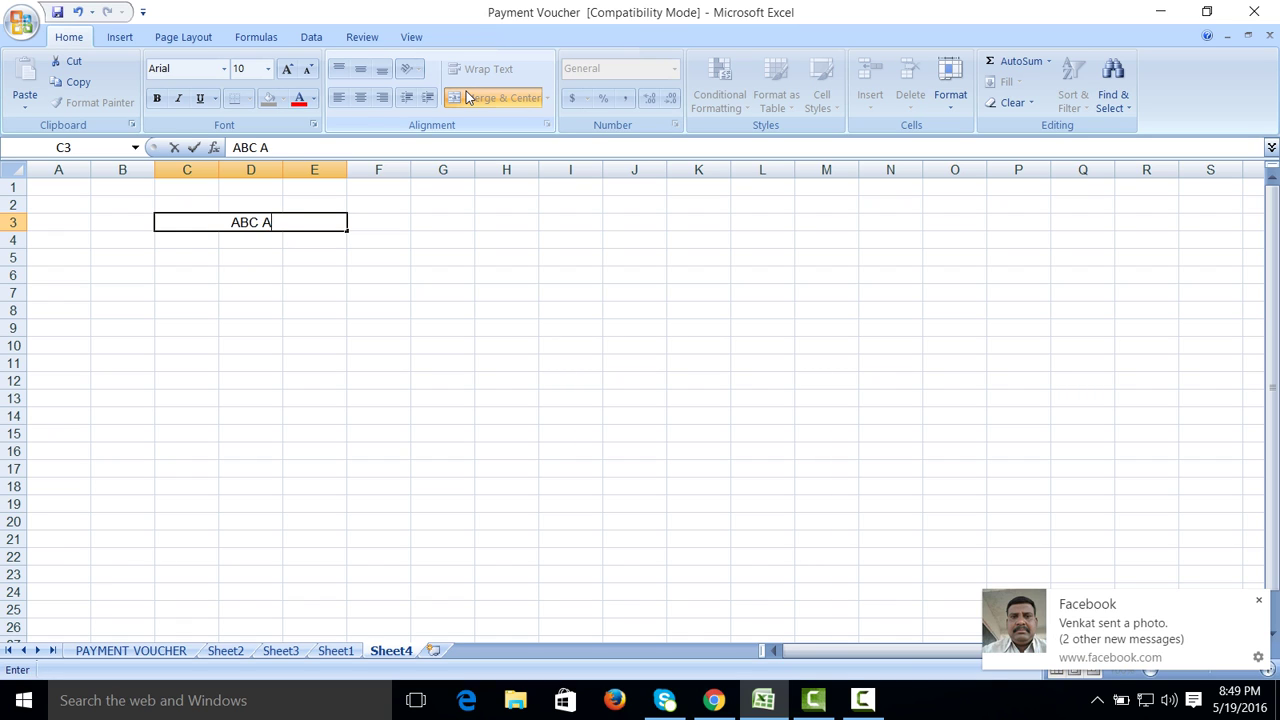
pyautogui.write('MD CP')
pyautogui.press('BackSpace')
pyautogui.press('BackSpace')
pyautogui.press('BackSpace')
pyautogui.press('BackSpace')
pyautogui.press('BackSpace')
pyautogui.write('ND CO')
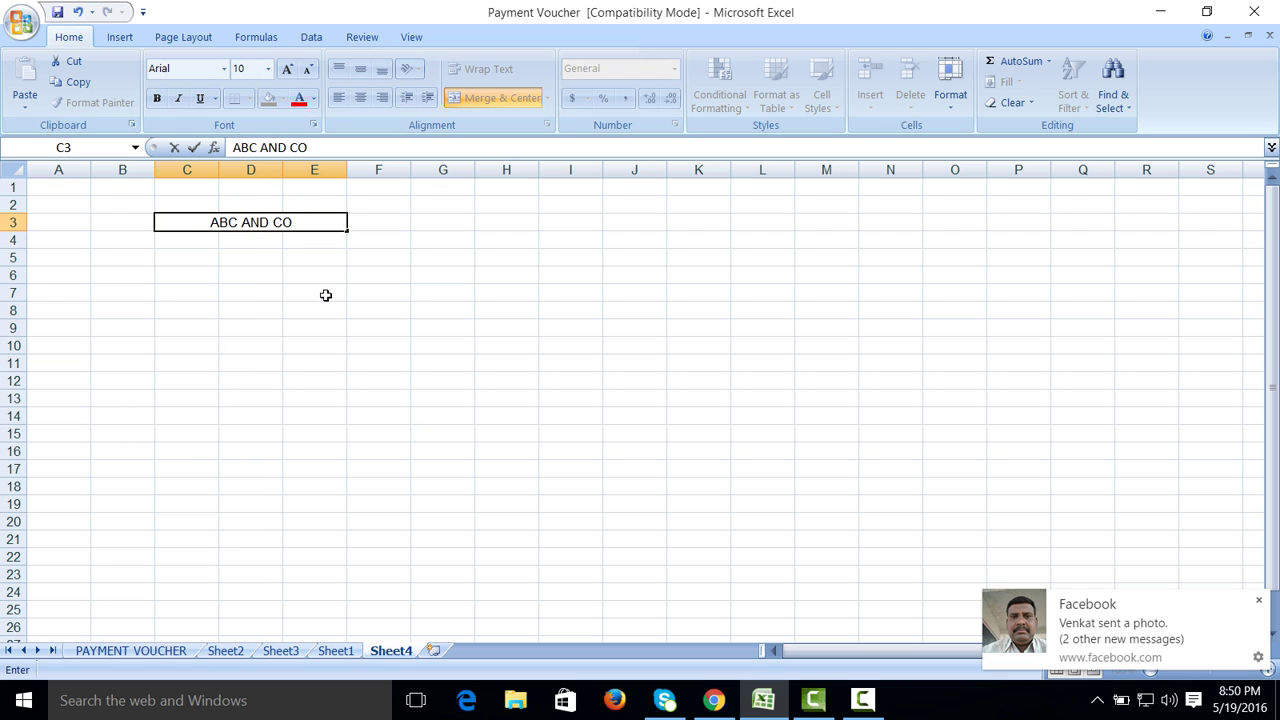
pyautogui.click(325, 295)
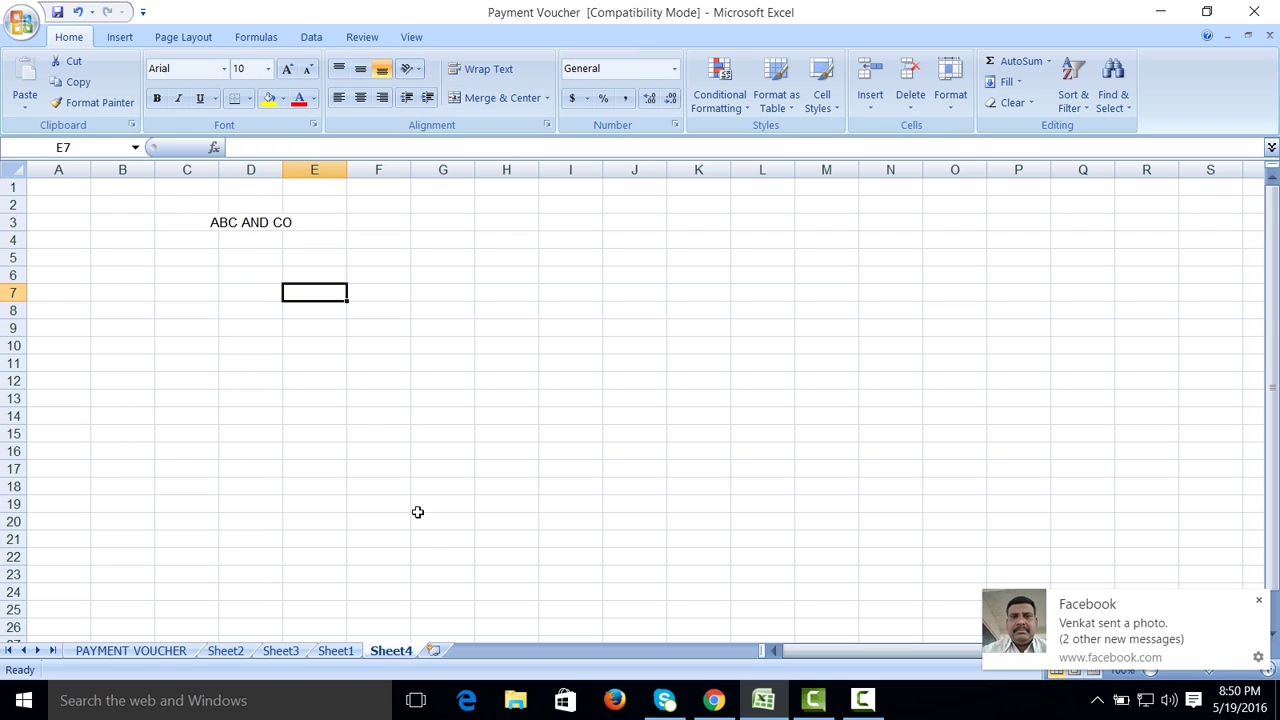
pyautogui.click(862, 700)
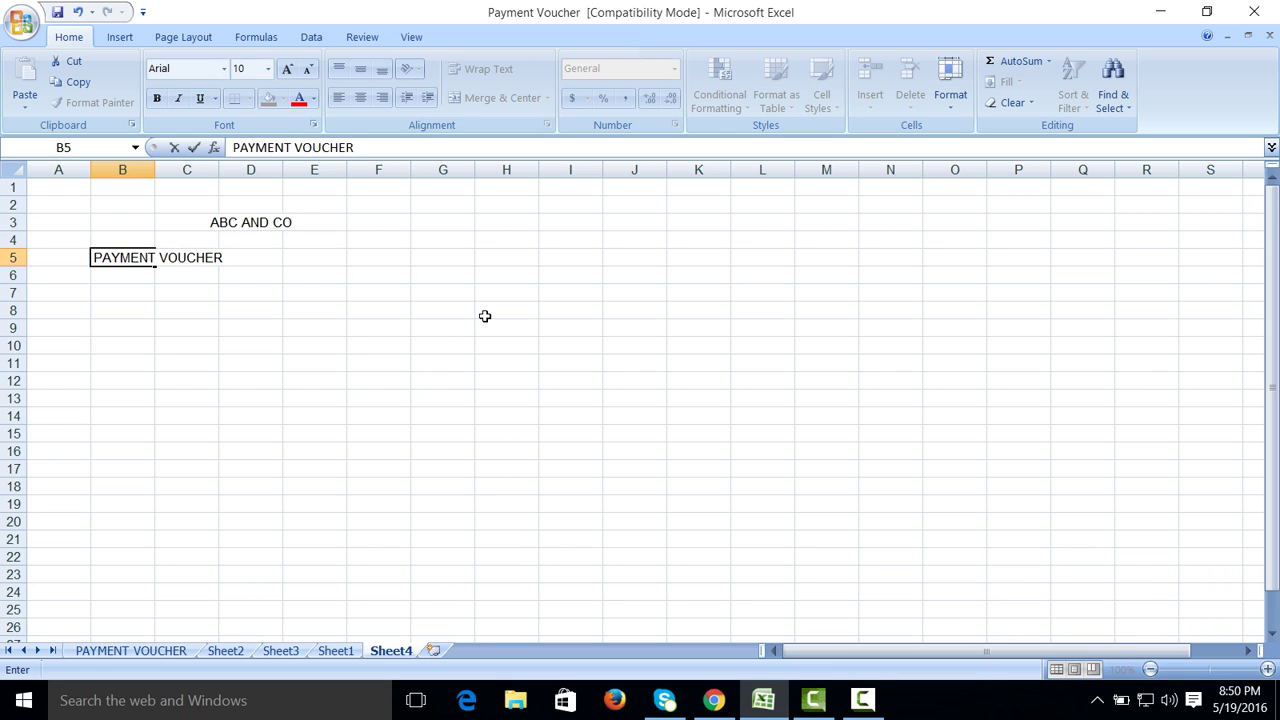
pyautogui.click(440, 377)
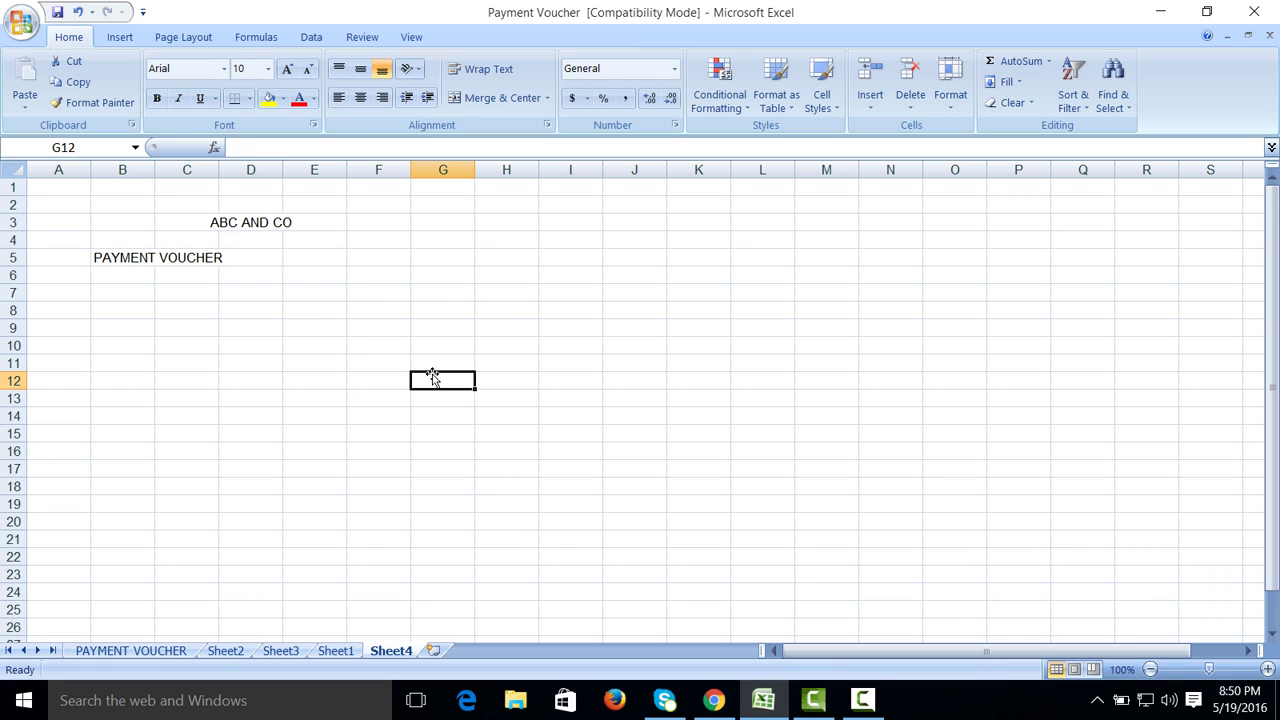
# Step: Merge PAYMENT VOUCHER across B5:F5 and enlarge it to 16 point
pyautogui.moveTo(134, 257); pyautogui.dragTo(355, 259)
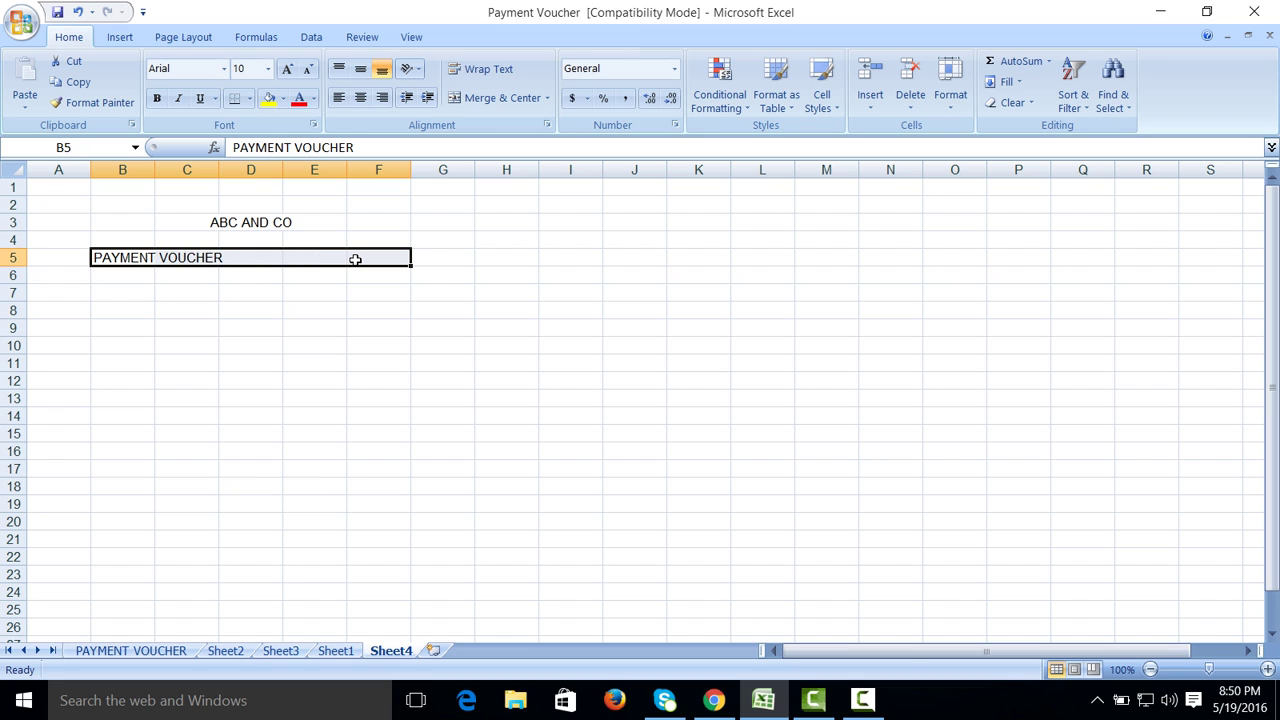
pyautogui.click(453, 98)
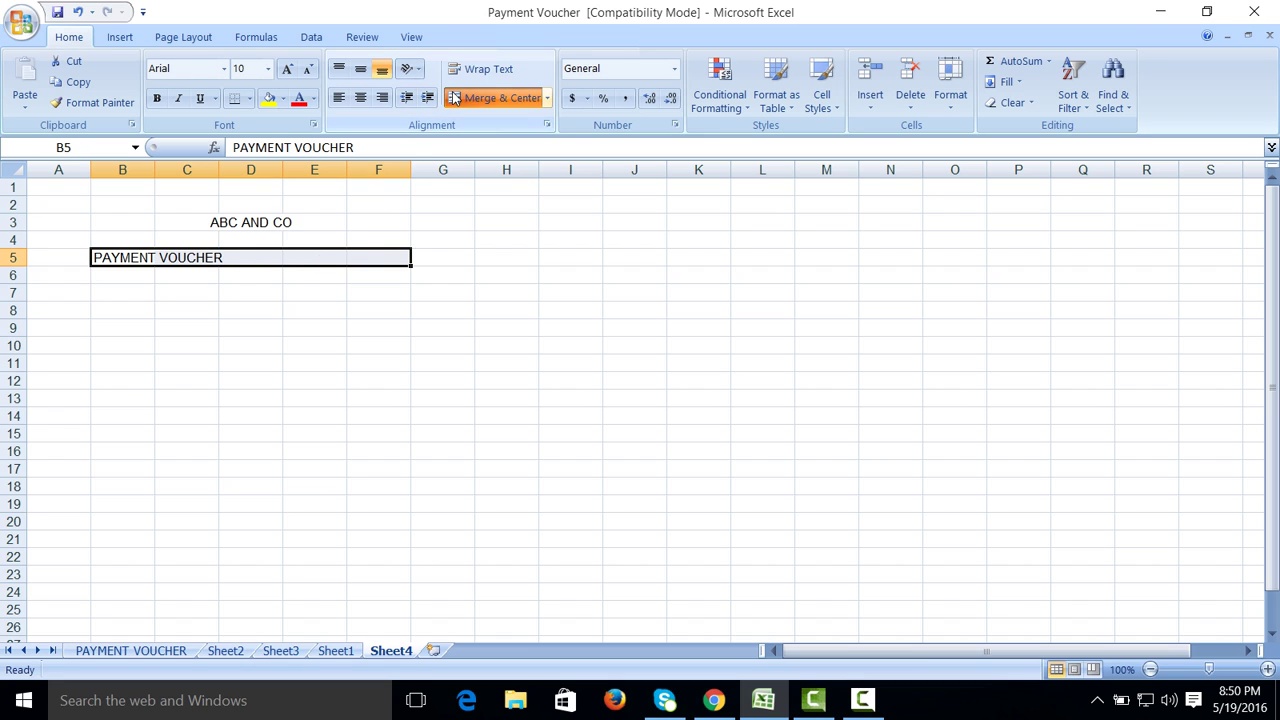
pyautogui.click(287, 68)
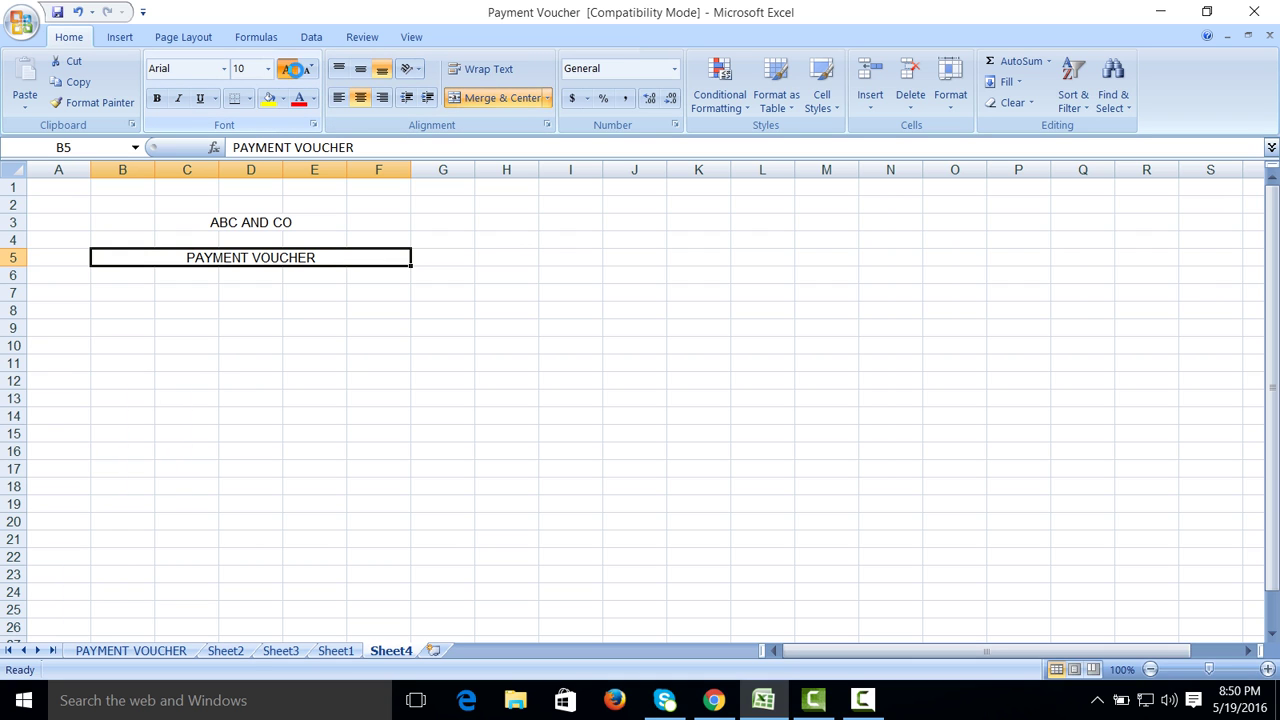
pyautogui.click(1151, 669)
pyautogui.click(1151, 669)
pyautogui.click(1151, 669)
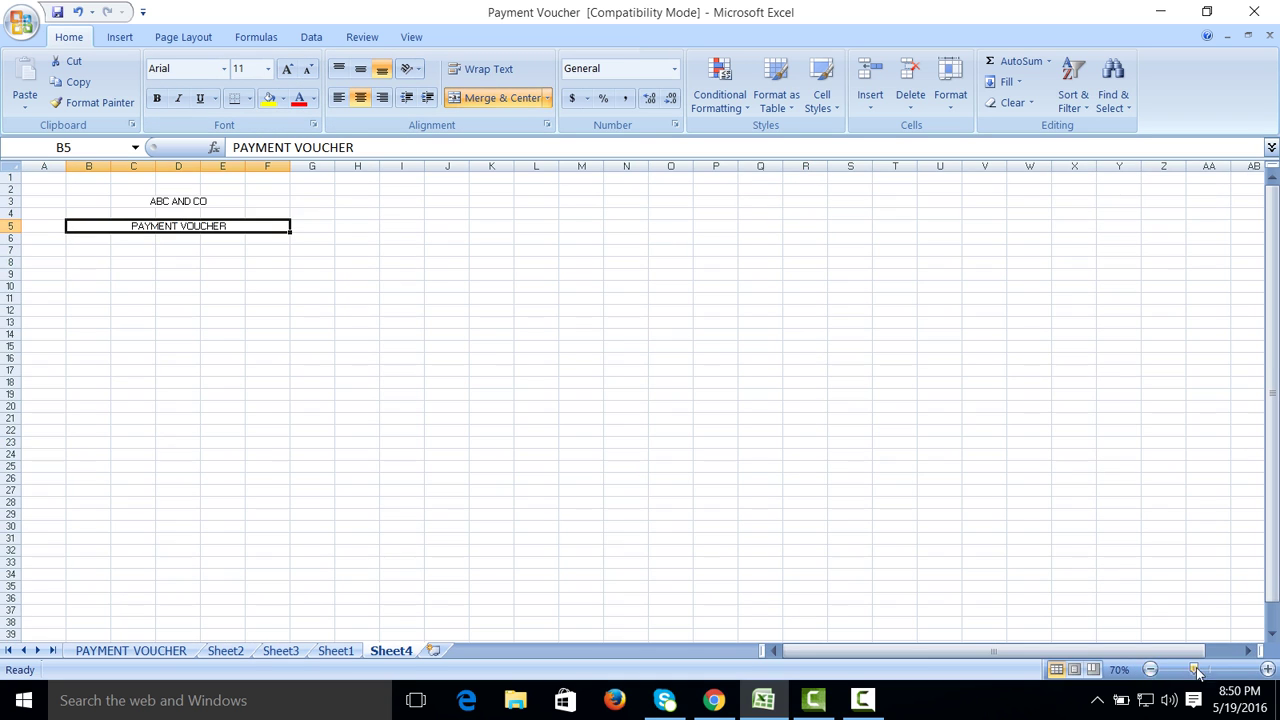
pyautogui.click(1268, 669)
pyautogui.click(1268, 669)
pyautogui.click(1268, 669)
pyautogui.click(1268, 669)
pyautogui.click(1268, 669)
pyautogui.click(1268, 669)
pyautogui.click(1268, 669)
pyautogui.click(1268, 669)
pyautogui.click(1268, 669)
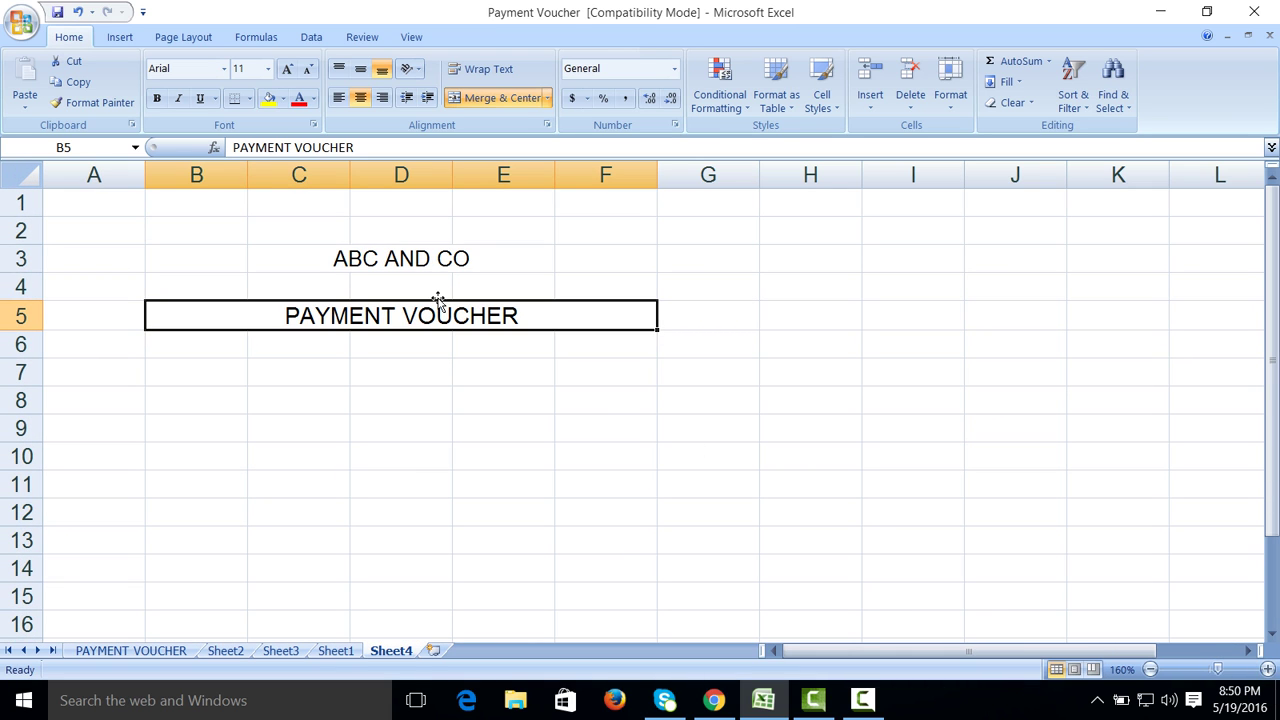
pyautogui.click(287, 68)
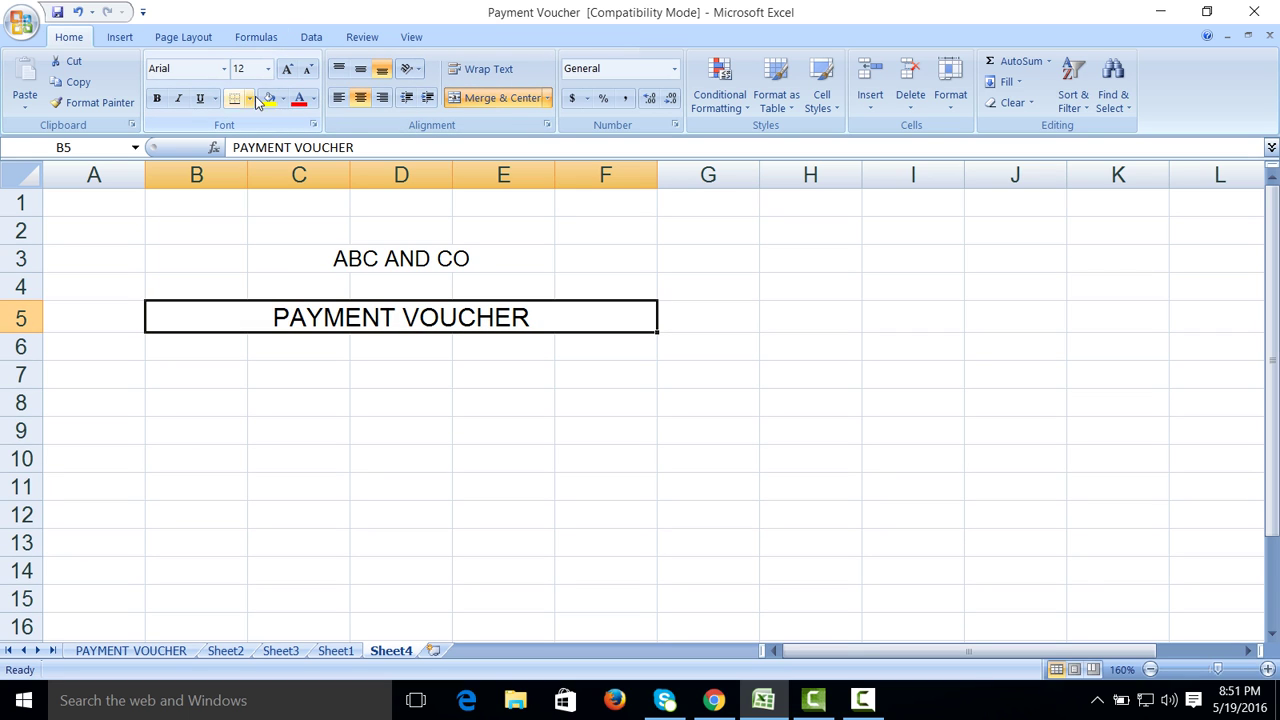
pyautogui.click(287, 68)
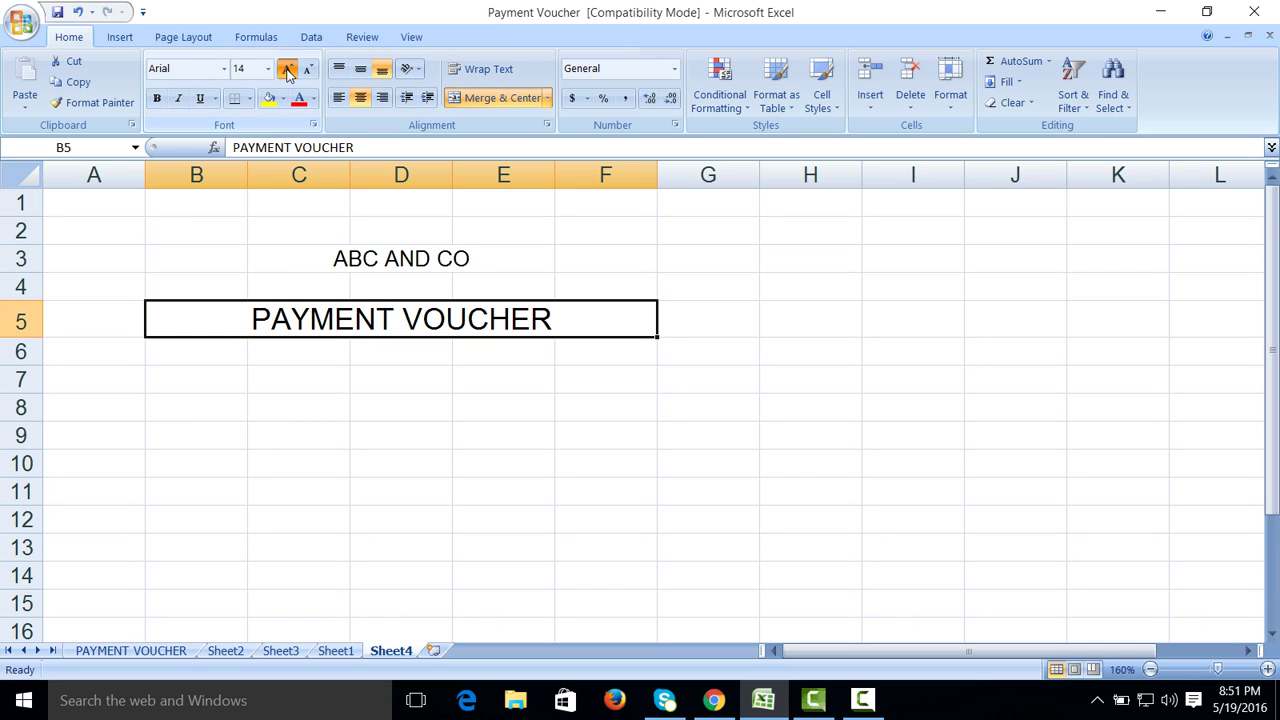
pyautogui.click(287, 68)
# Step: Give the heading a thick box border and grey fill
pyautogui.click(249, 99)
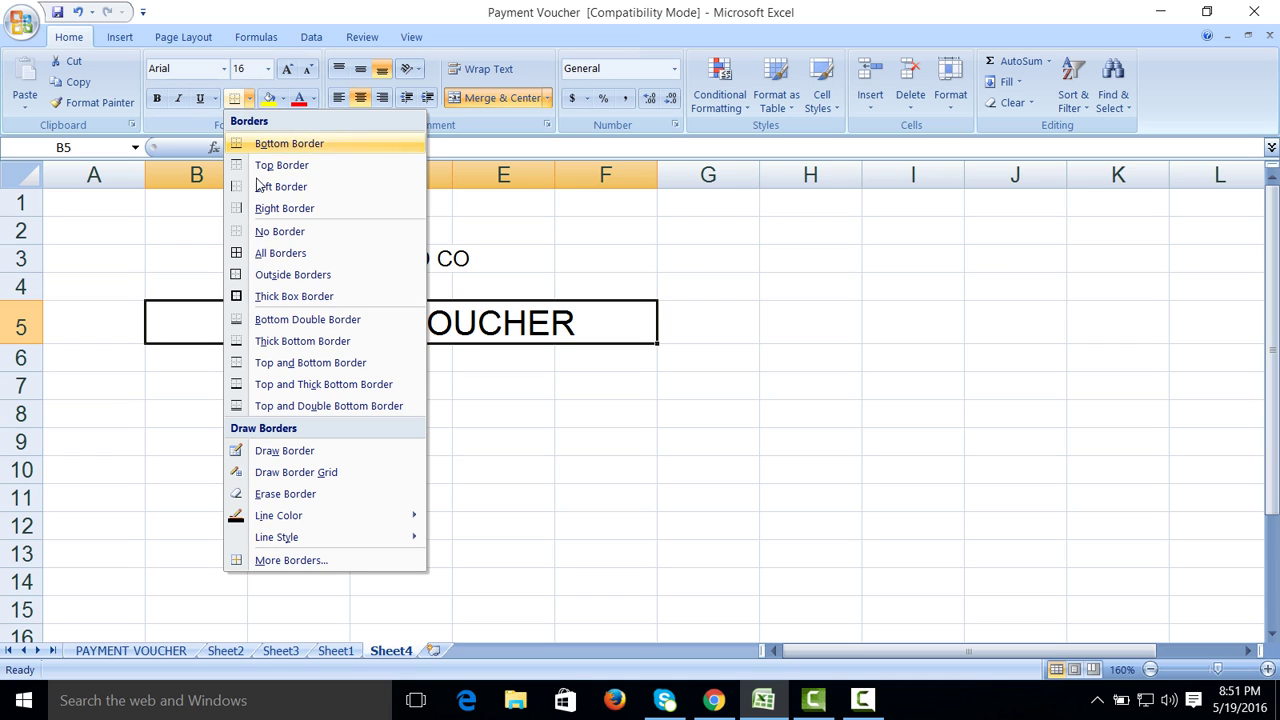
pyautogui.click(237, 297)
pyautogui.click(284, 98)
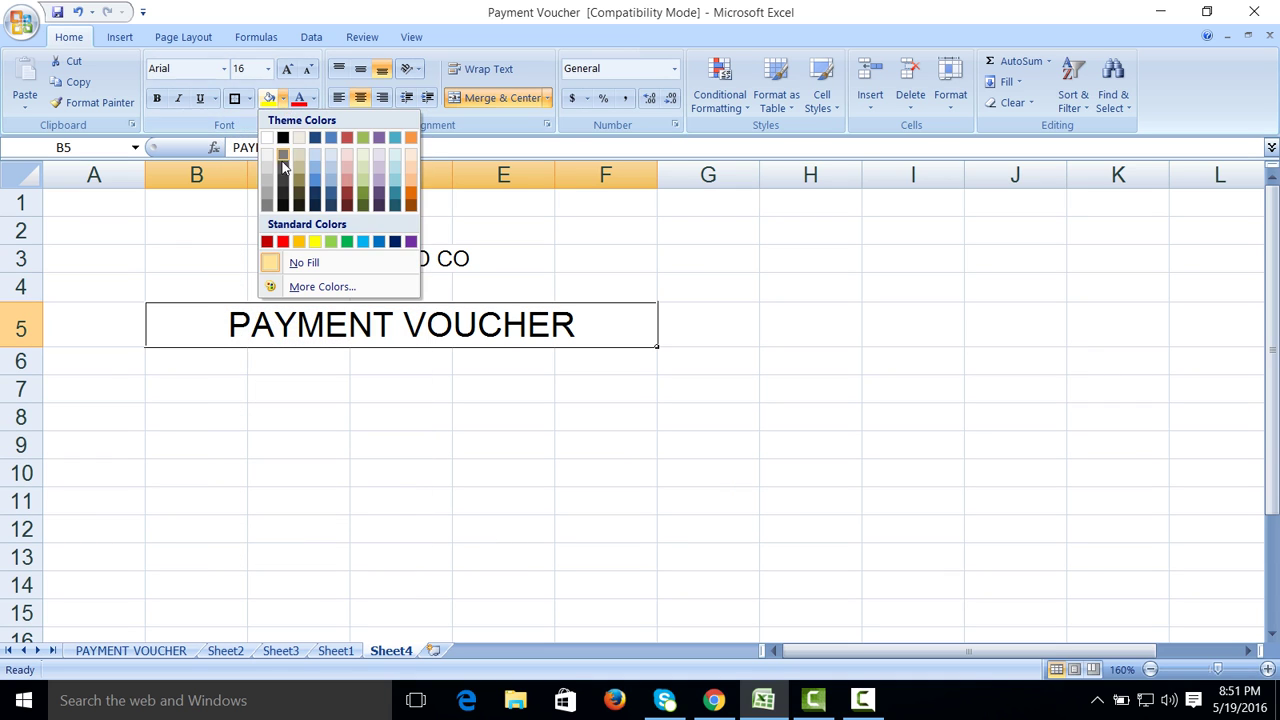
pyautogui.click(267, 204)
pyautogui.click(810, 385)
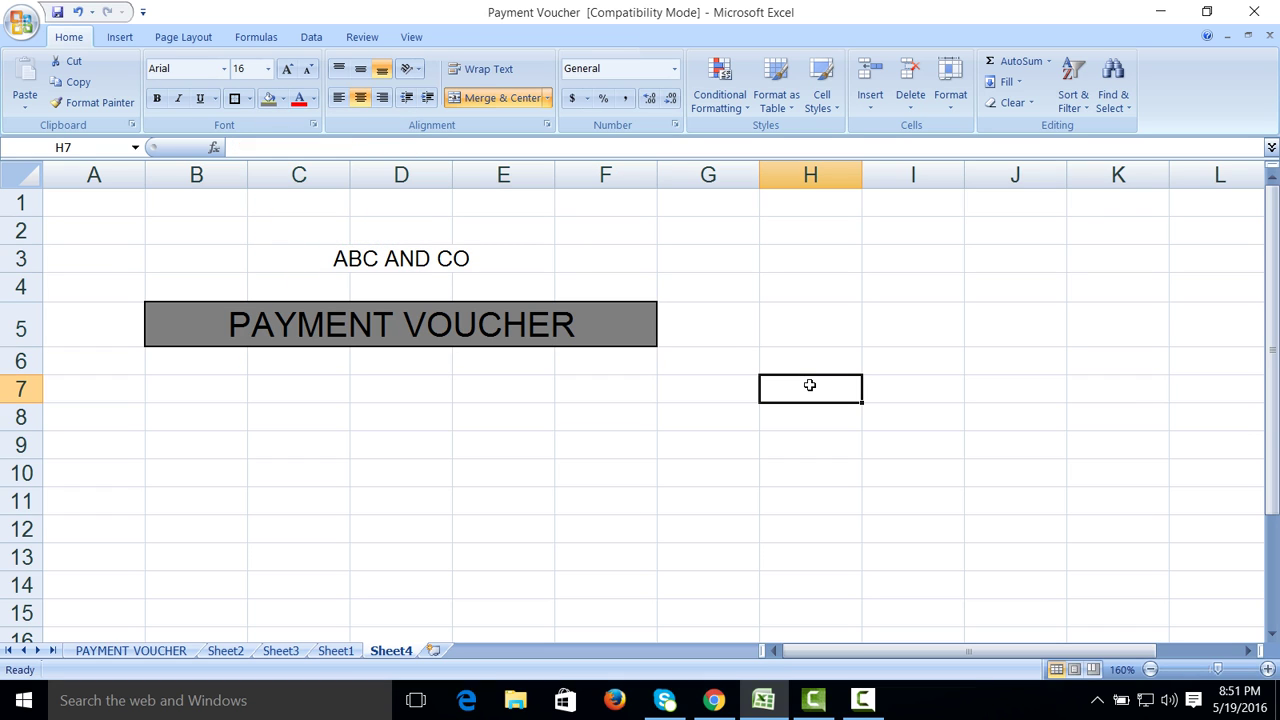
# Step: Enter Dated in F7 with the date 19/5/2016 in G7
pyautogui.click(612, 392)
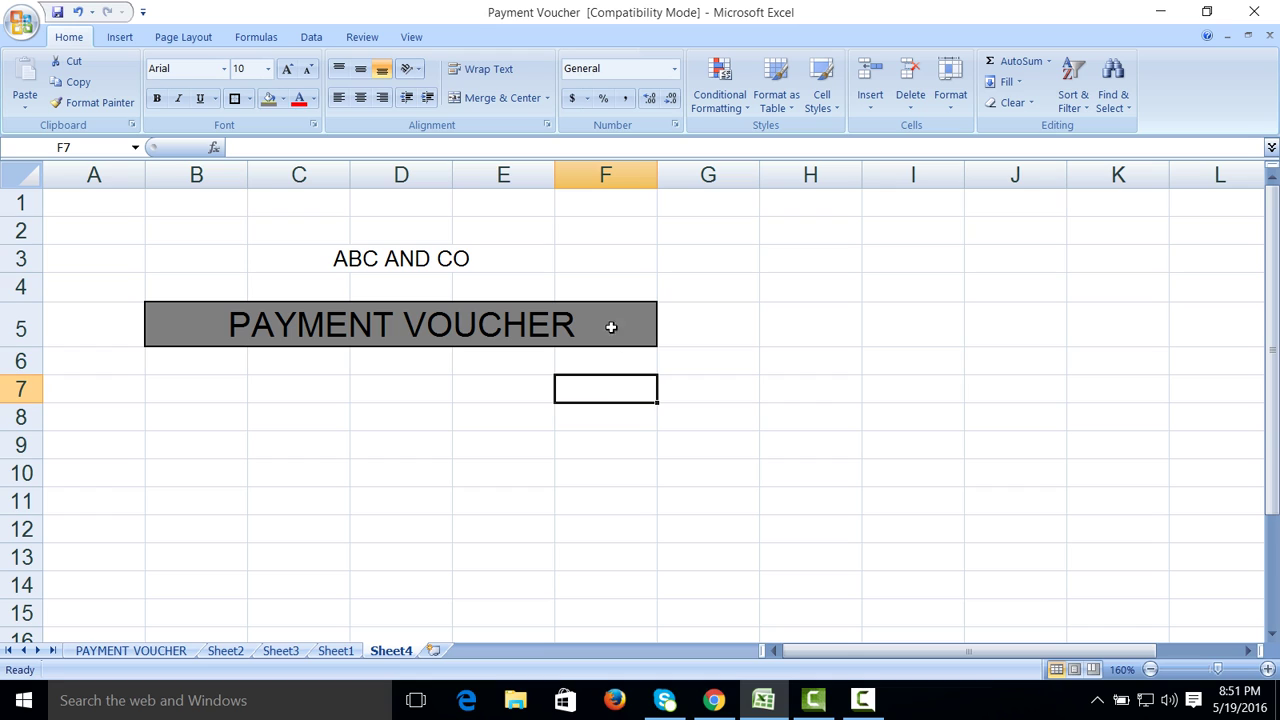
pyautogui.write('Dated')
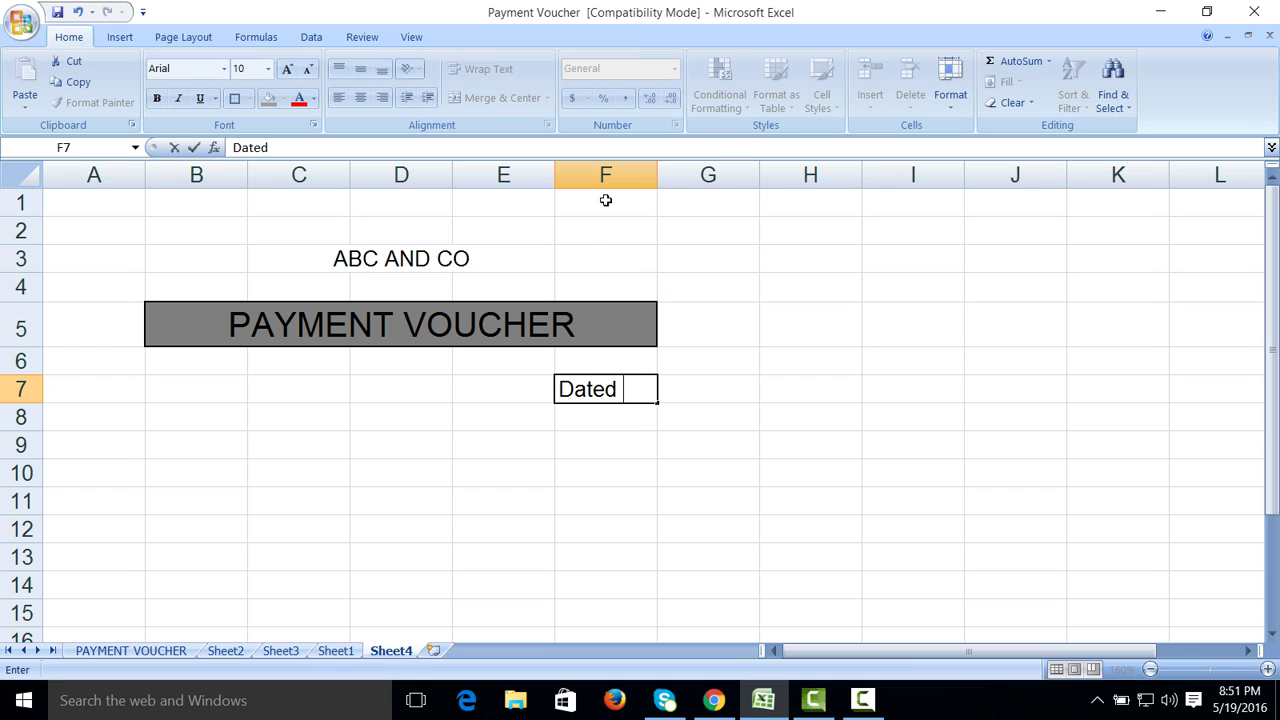
pyautogui.press('Tab')
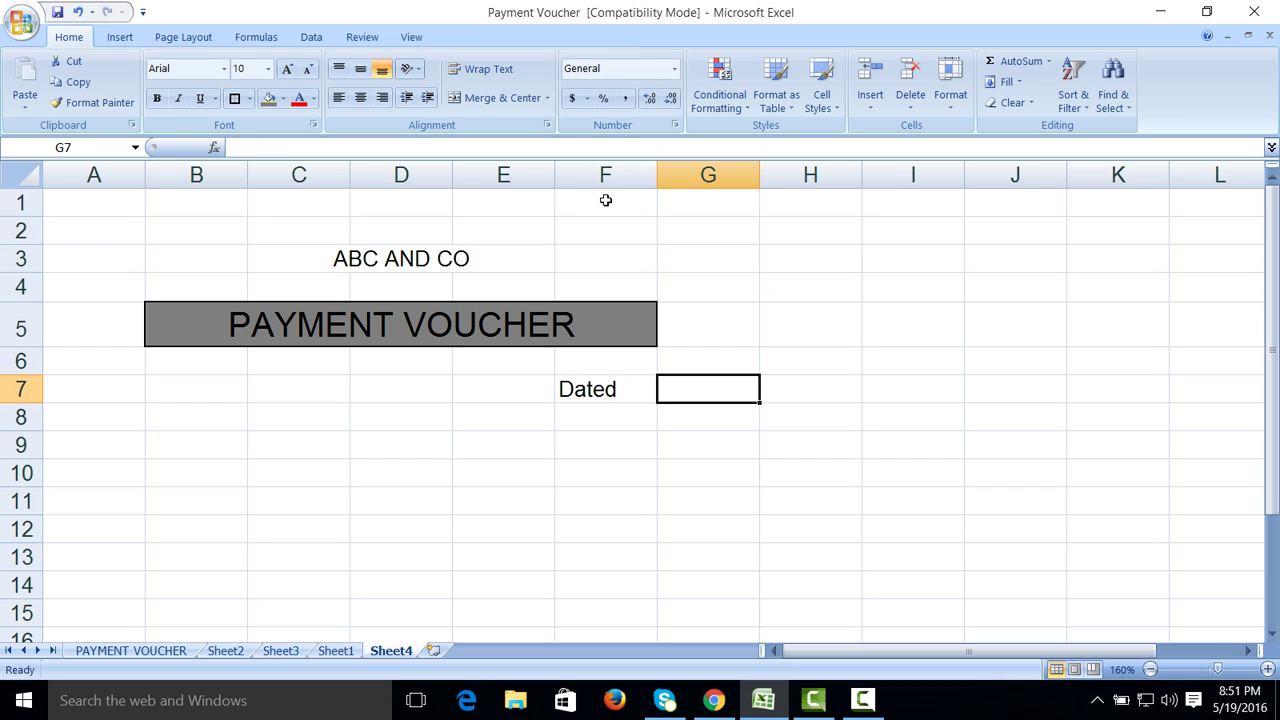
pyautogui.write('19/5/2016')
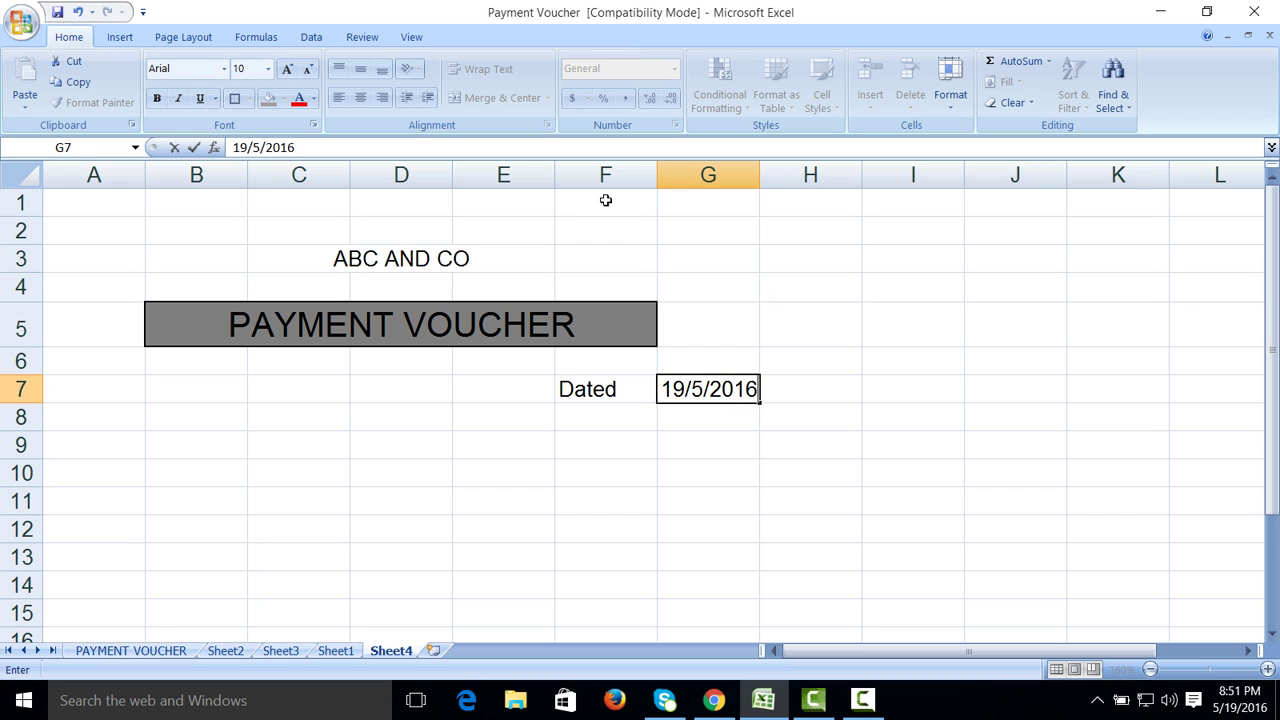
pyautogui.press('Return')
# Step: Enter Ref No in F8 with reference rms/023 in G8
pyautogui.write('Ref nO')
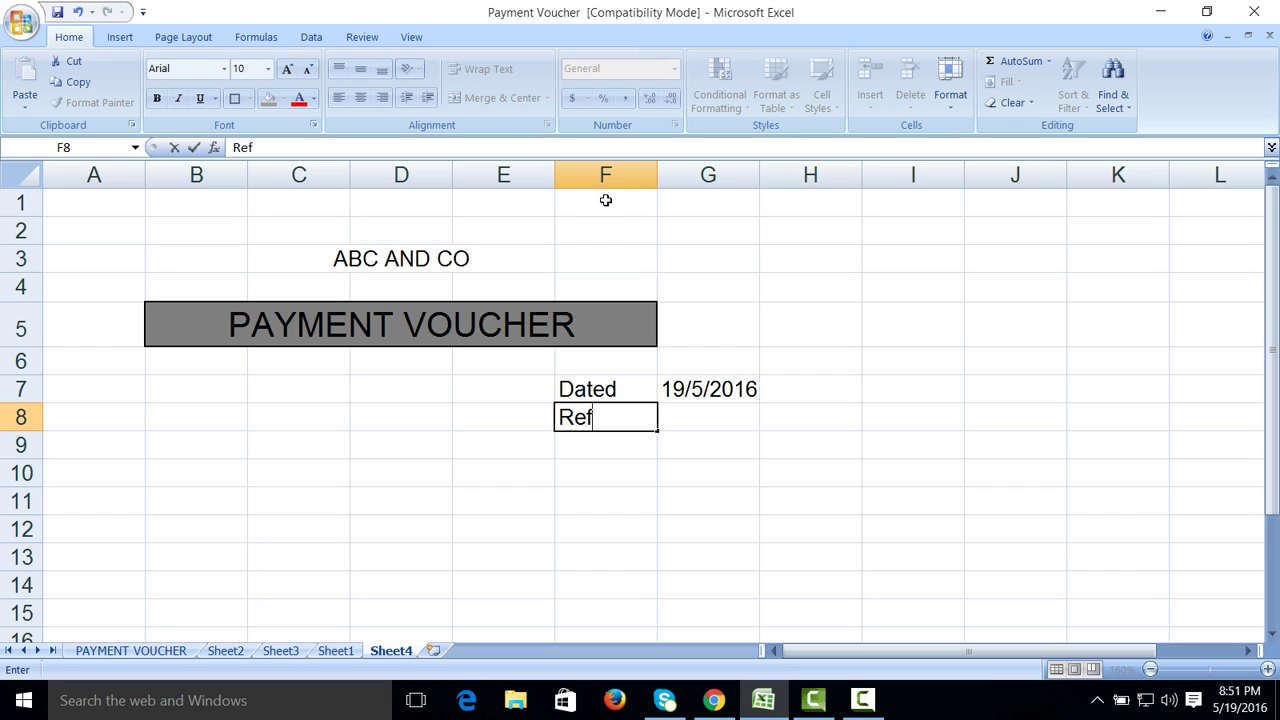
pyautogui.press('BackSpace')
pyautogui.press('BackSpace')
pyautogui.write('No')
pyautogui.press('Tab')
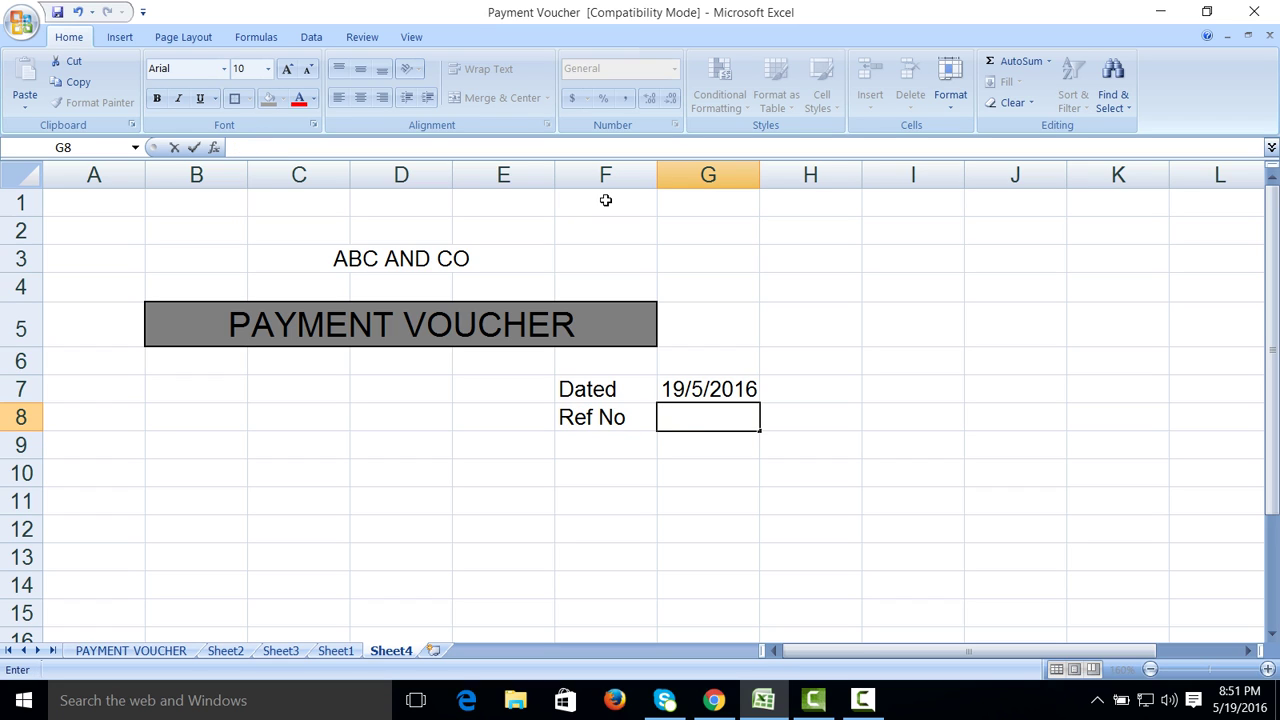
pyautogui.write('rms/023')
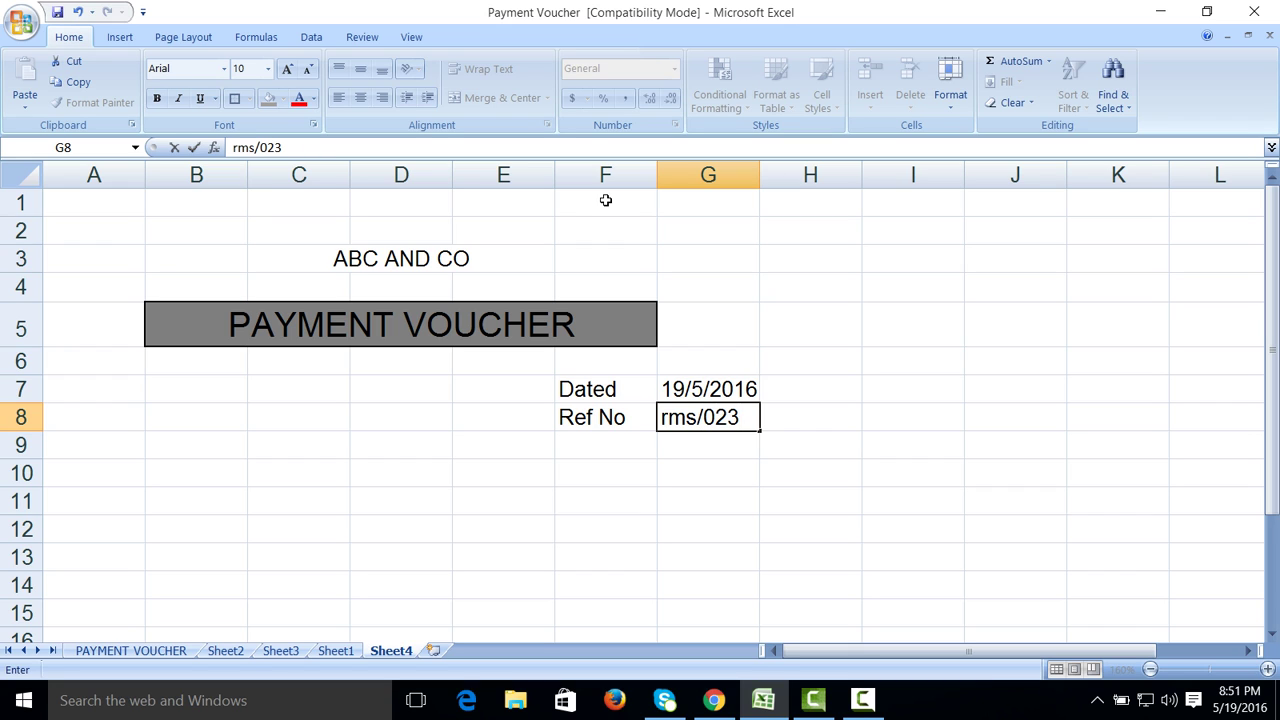
pyautogui.click(822, 455)
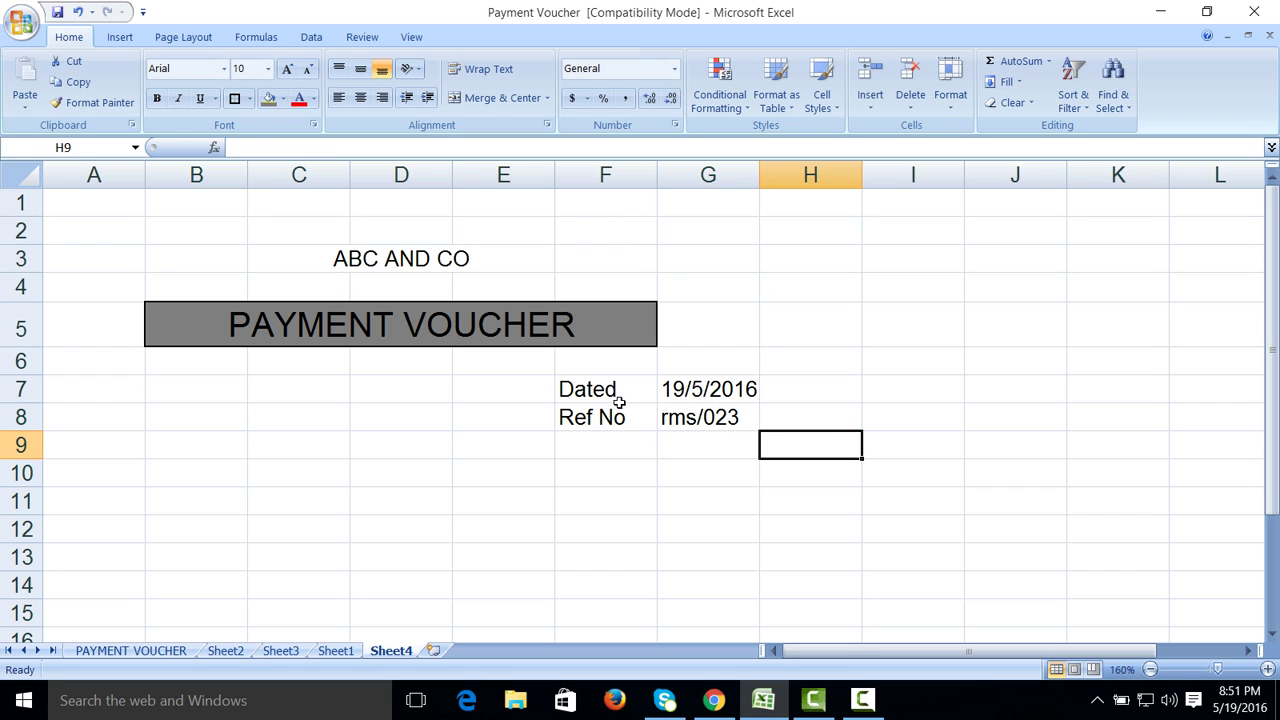
# Step: Apply All Borders to the F7:G8 block
pyautogui.moveTo(595, 390); pyautogui.dragTo(684, 408)
pyautogui.click(249, 98)
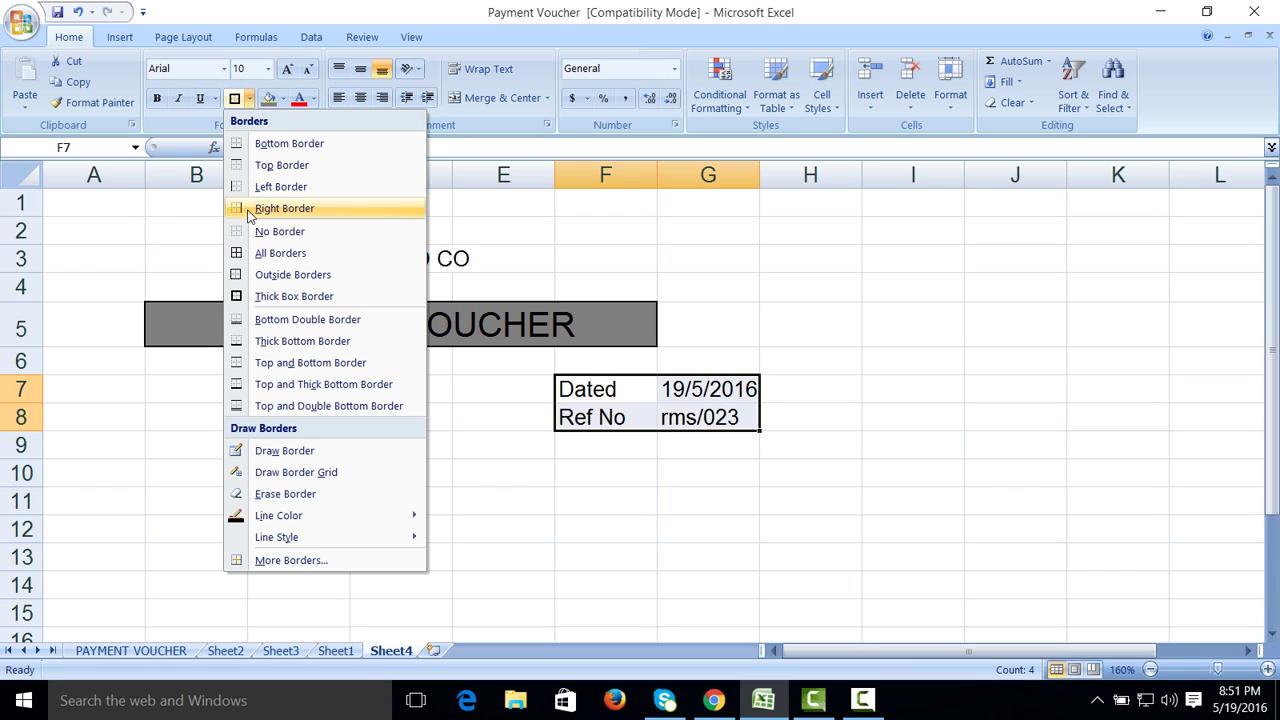
pyautogui.click(258, 258)
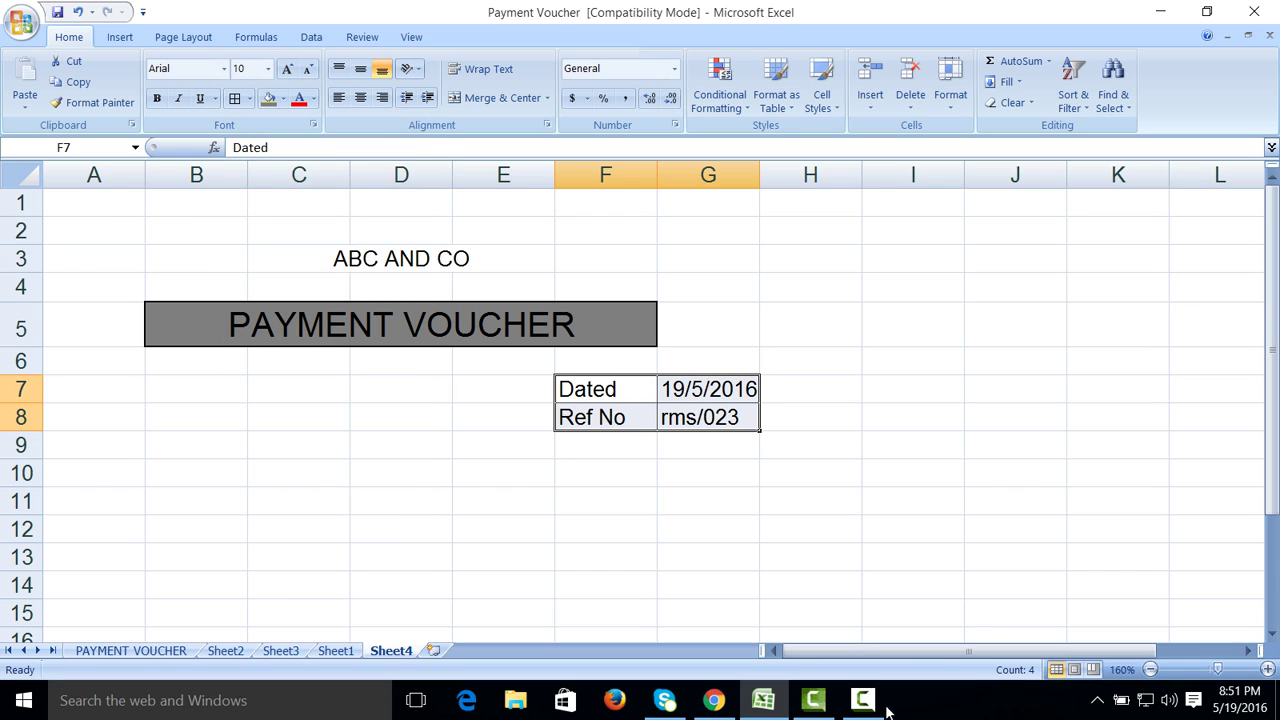
# Step: Retype the F8 label as Payment No
pyautogui.moveTo(885, 708)
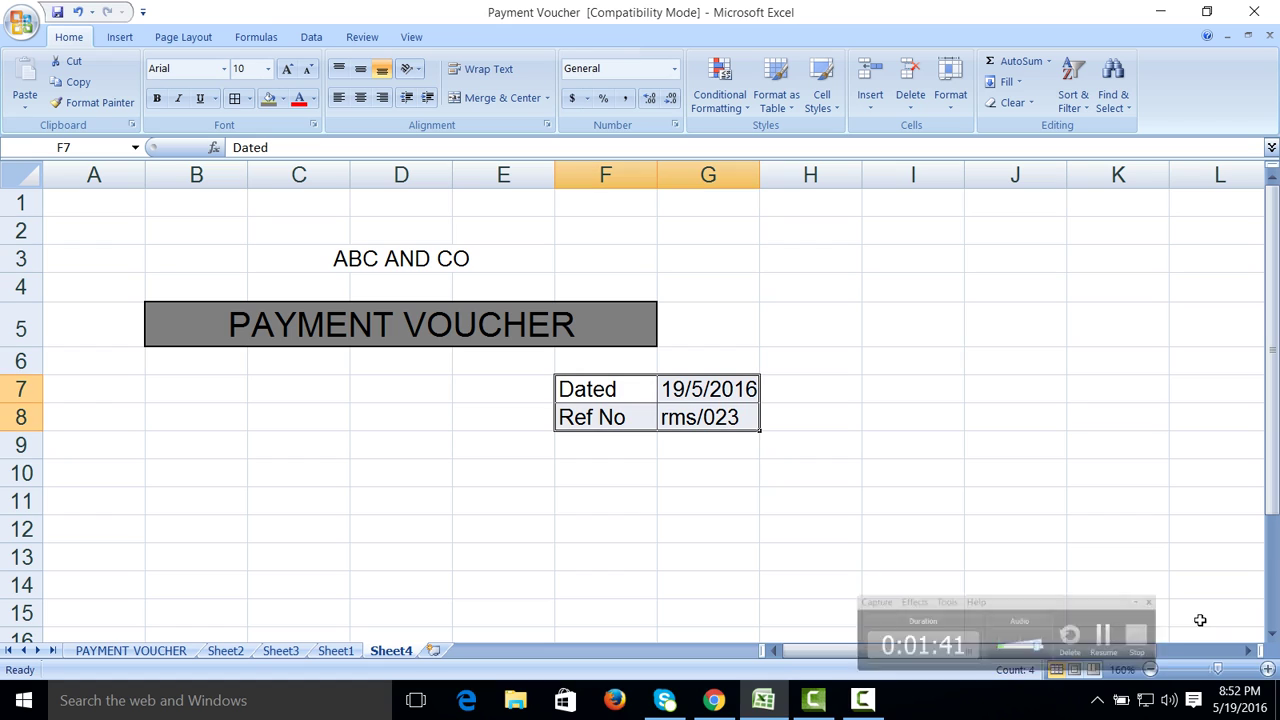
pyautogui.click(620, 416)
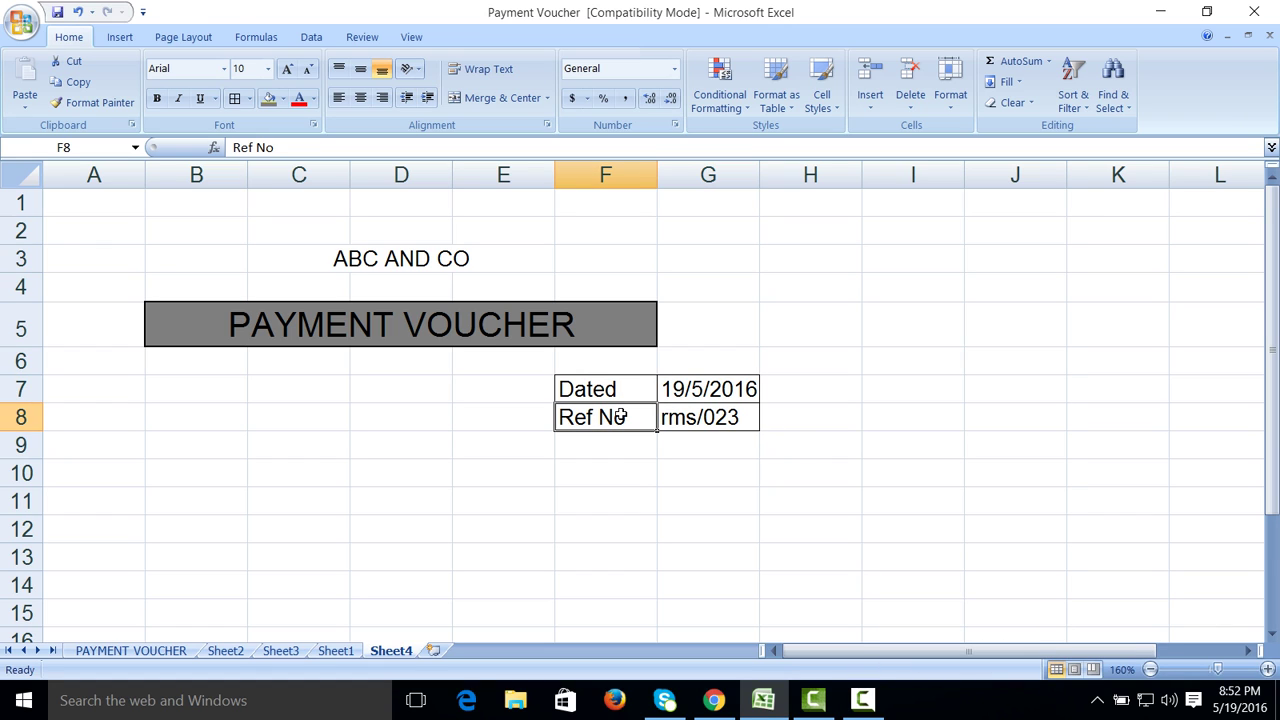
pyautogui.write('Payme')
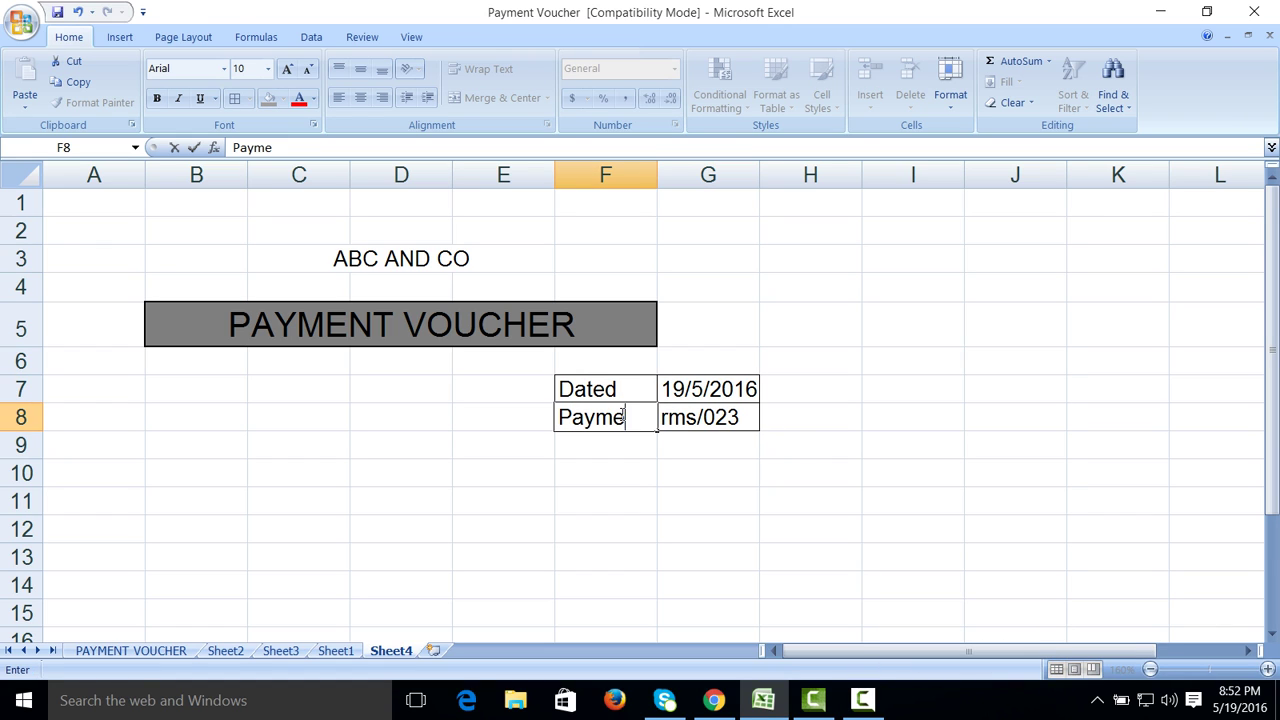
pyautogui.write('nt No')
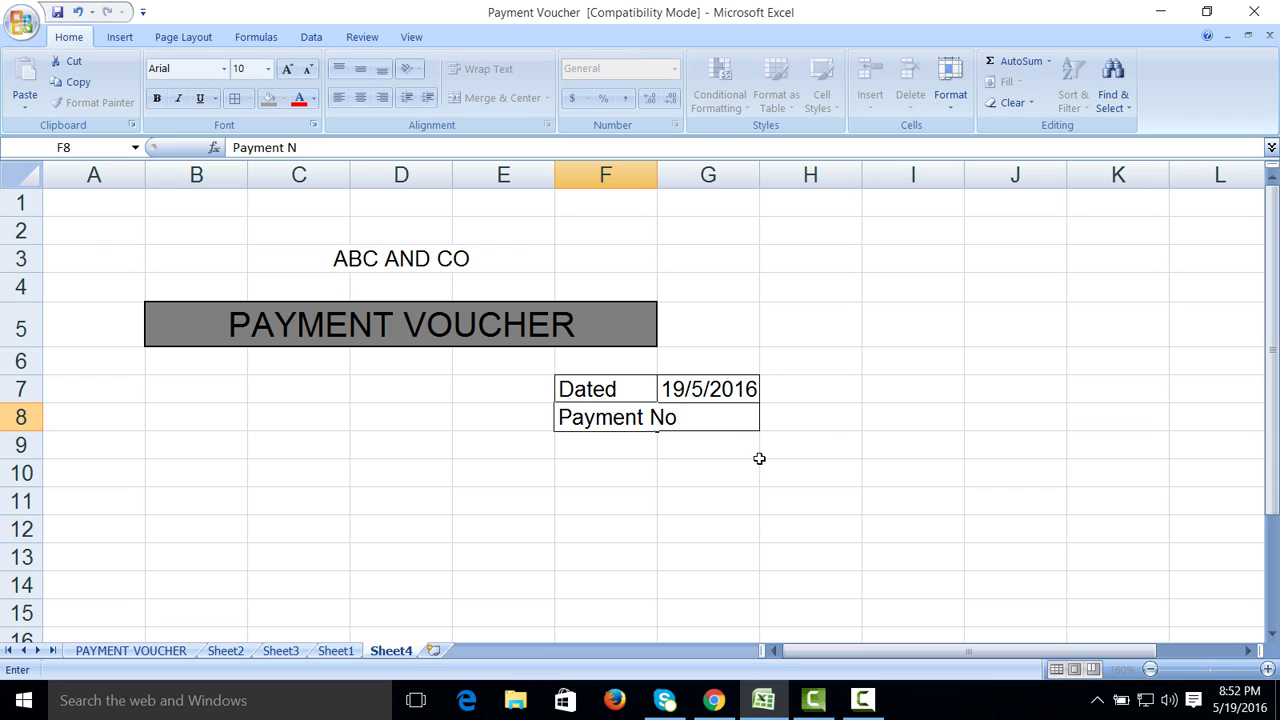
# Step: Confirm Payment No with rms/023 and autofit column F to its width
pyautogui.click(722, 425)
pyautogui.write('rms/023')
pyautogui.press('Return')
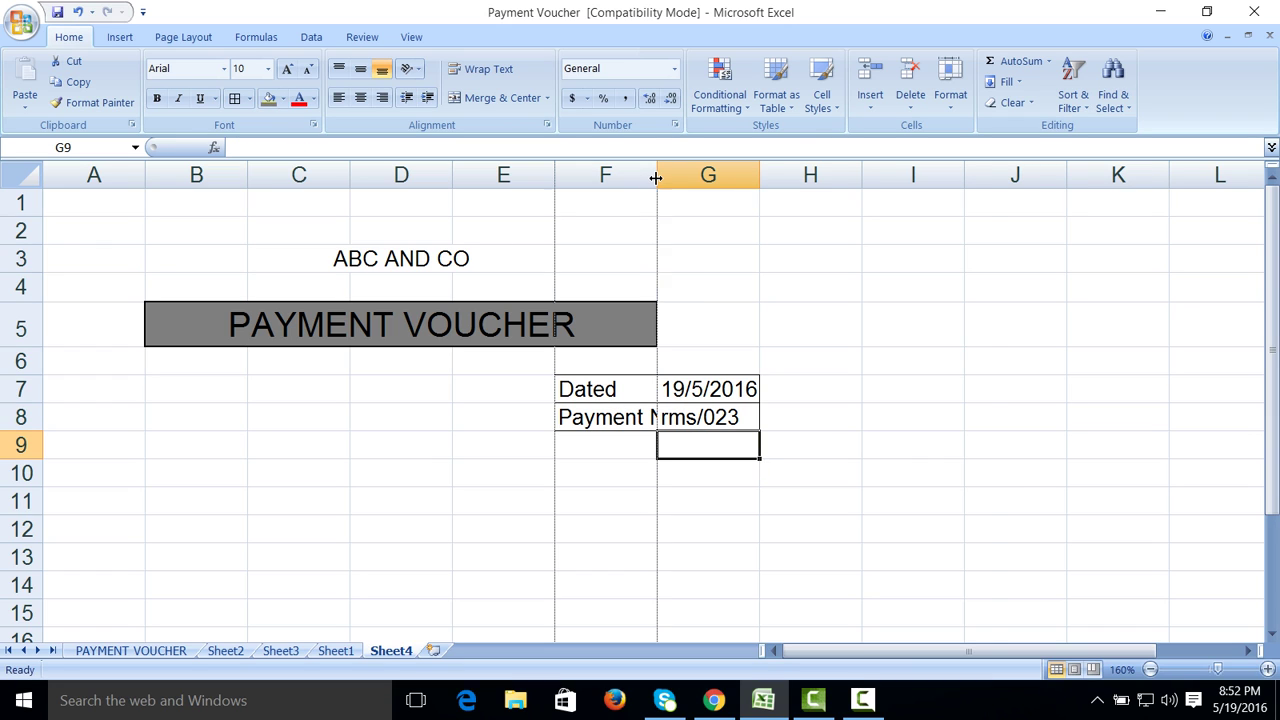
pyautogui.doubleClick(655, 183)
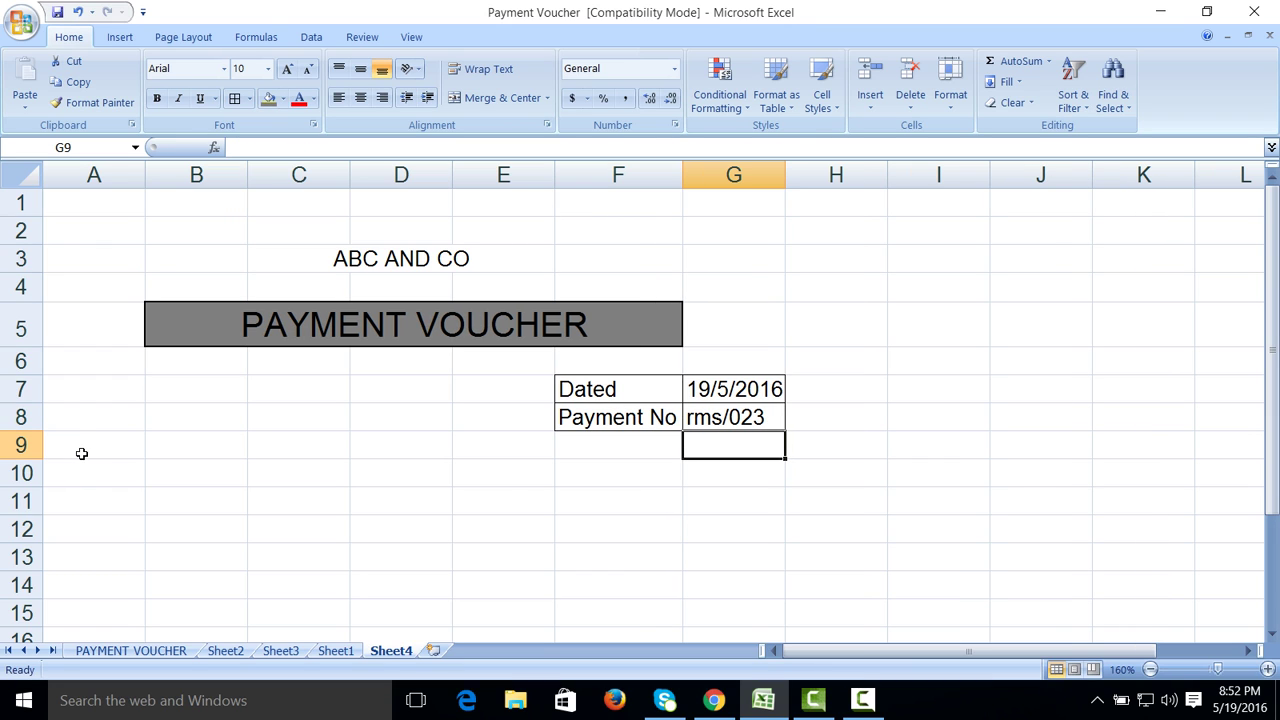
# Step: Enter Paid To in A10 and the payee company name in B10
pyautogui.click(84, 473)
pyautogui.write('P')
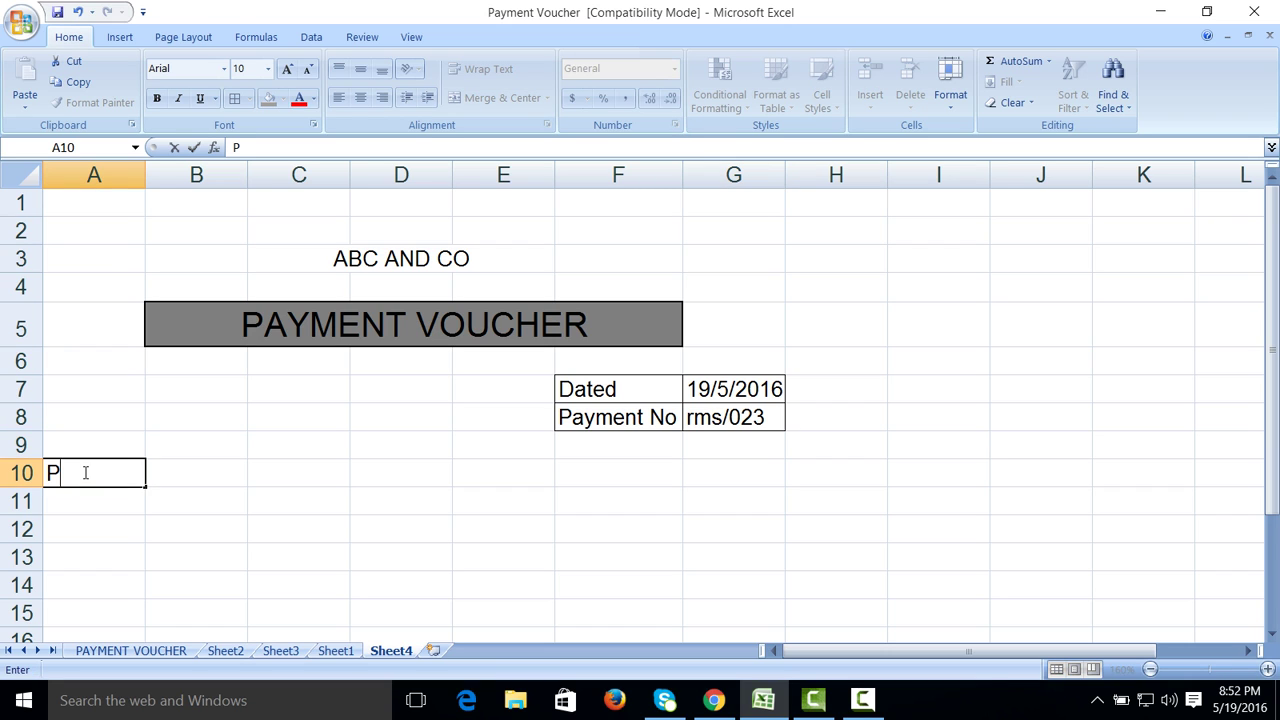
pyautogui.write('aid To')
pyautogui.press('Tab')
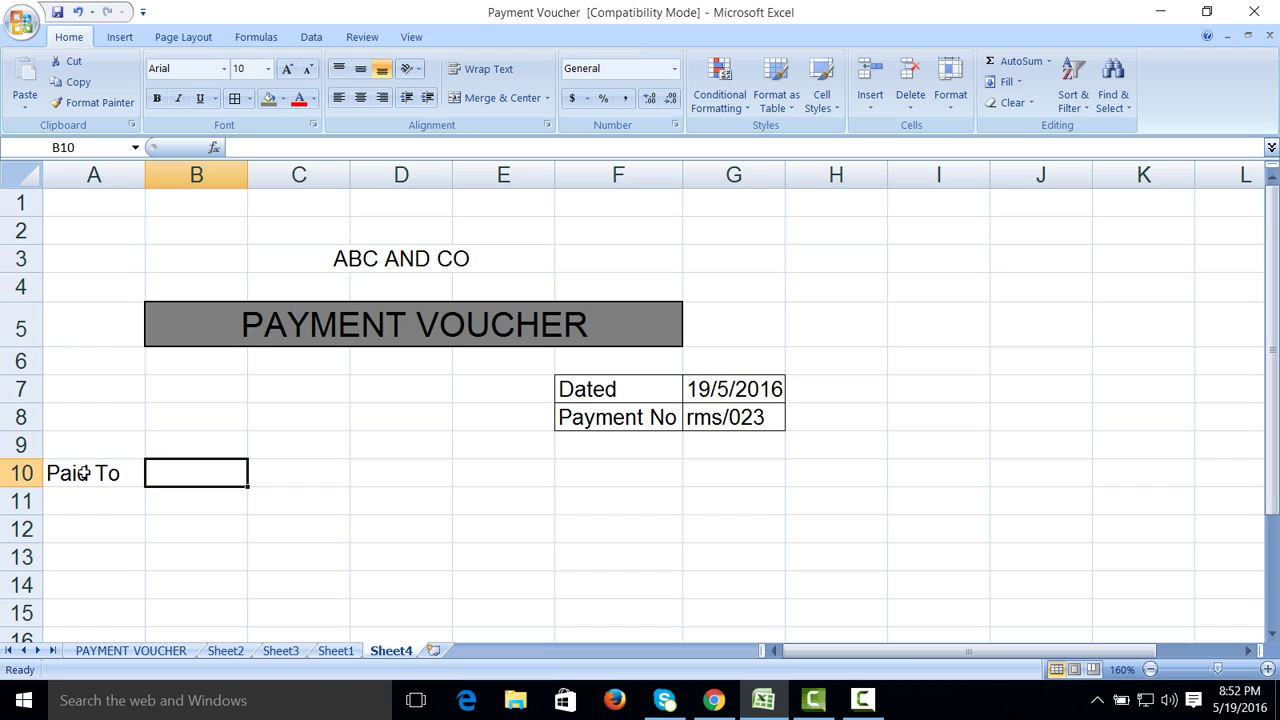
pyautogui.write('Zedaan and co')
pyautogui.click(251, 552)
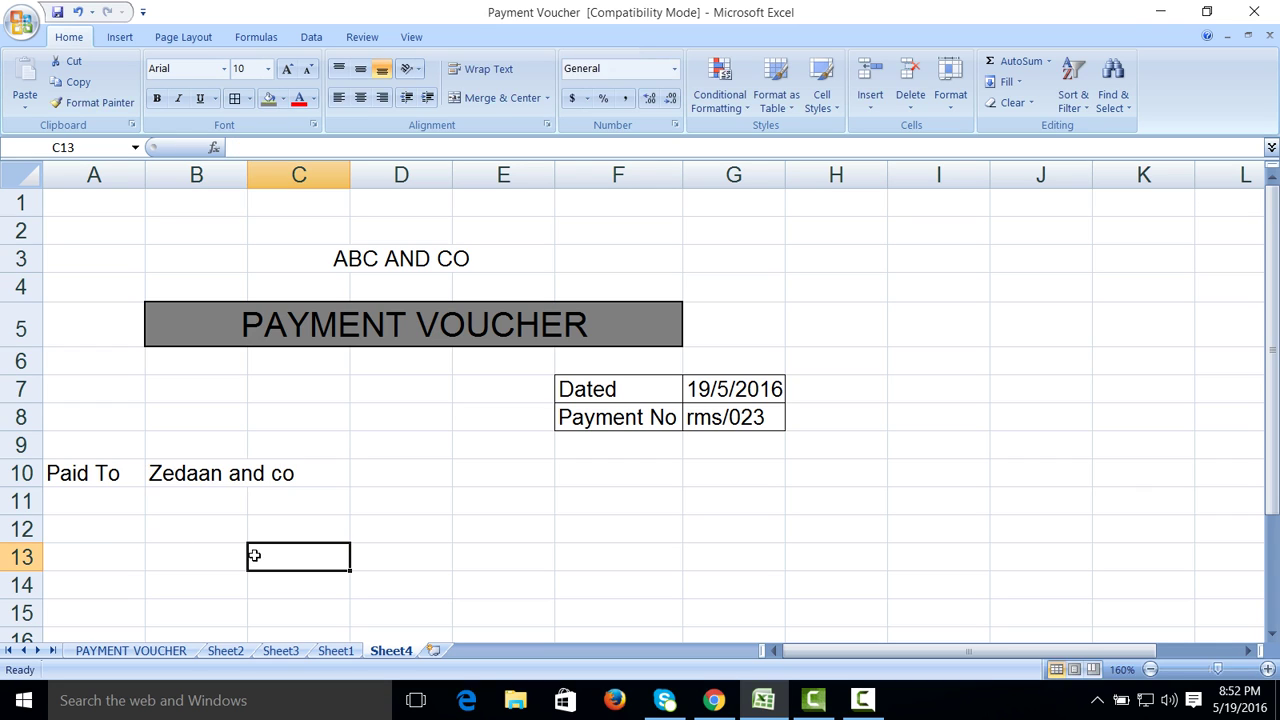
pyautogui.click(840, 710)
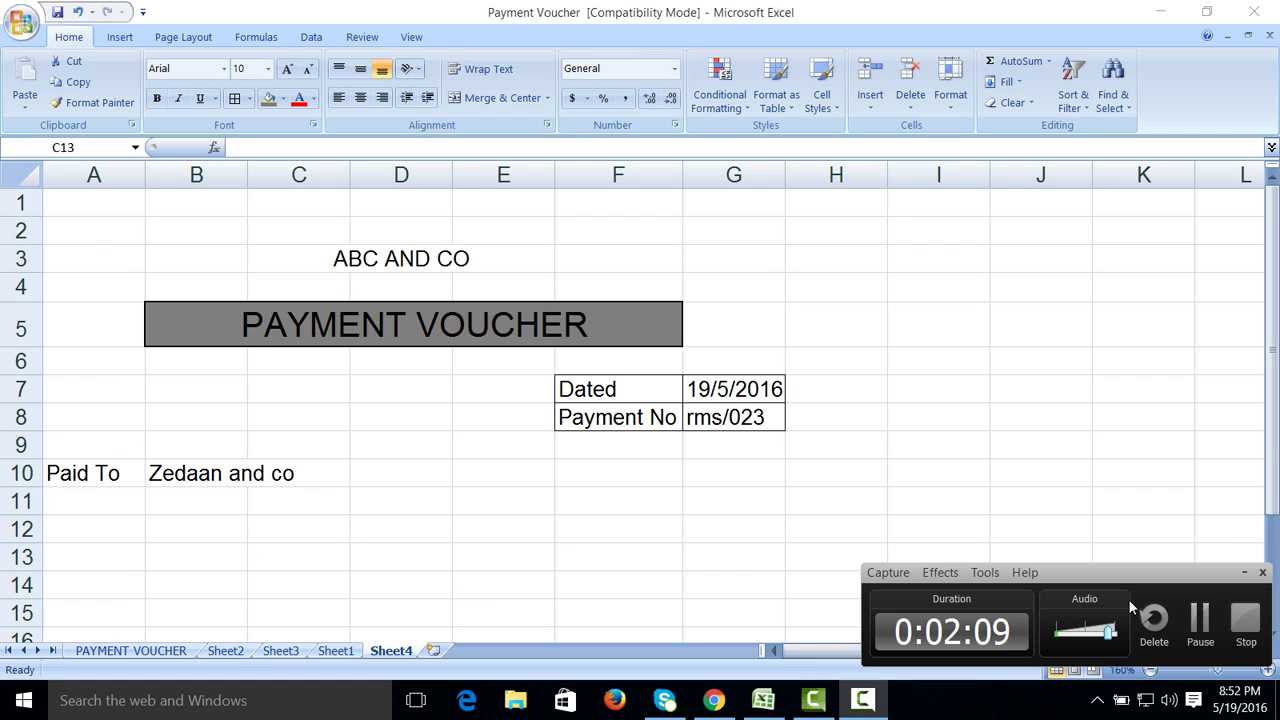
pyautogui.click(1195, 620)
pyautogui.click(1190, 620)
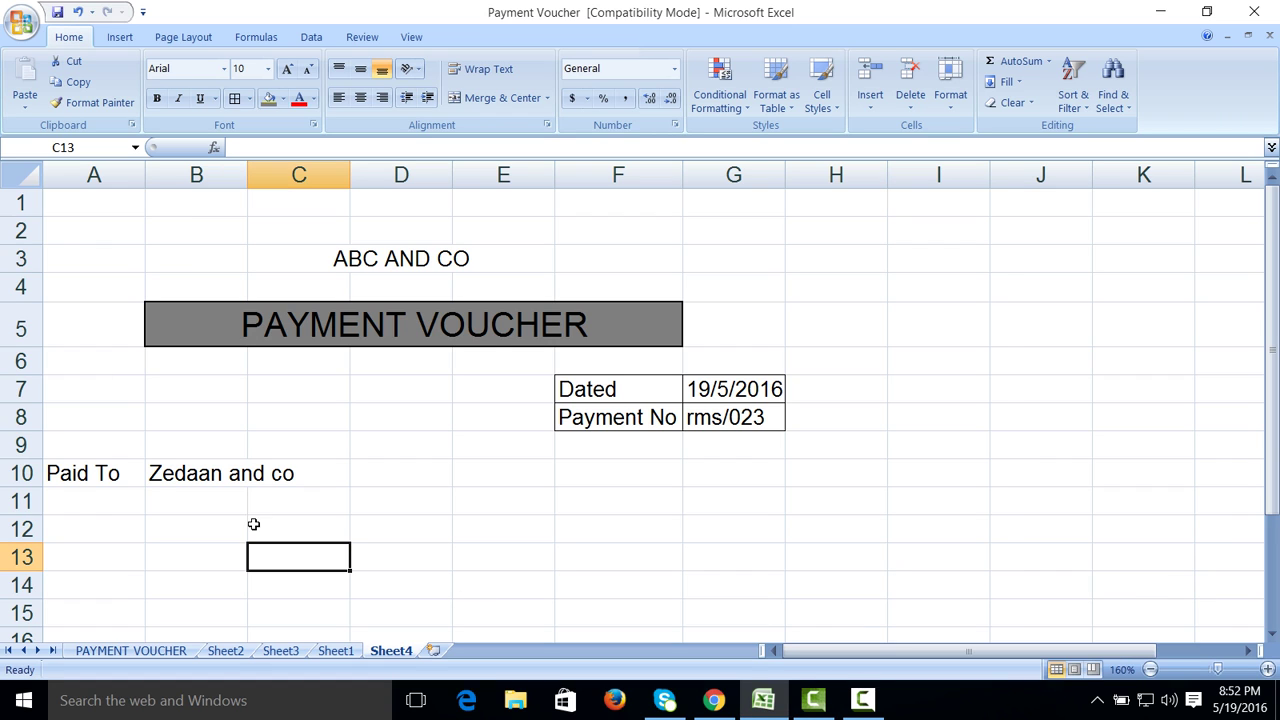
# Step: Enter cheque No in A12 with cheque number 342 in B12
pyautogui.click(123, 523)
pyautogui.write('ch')
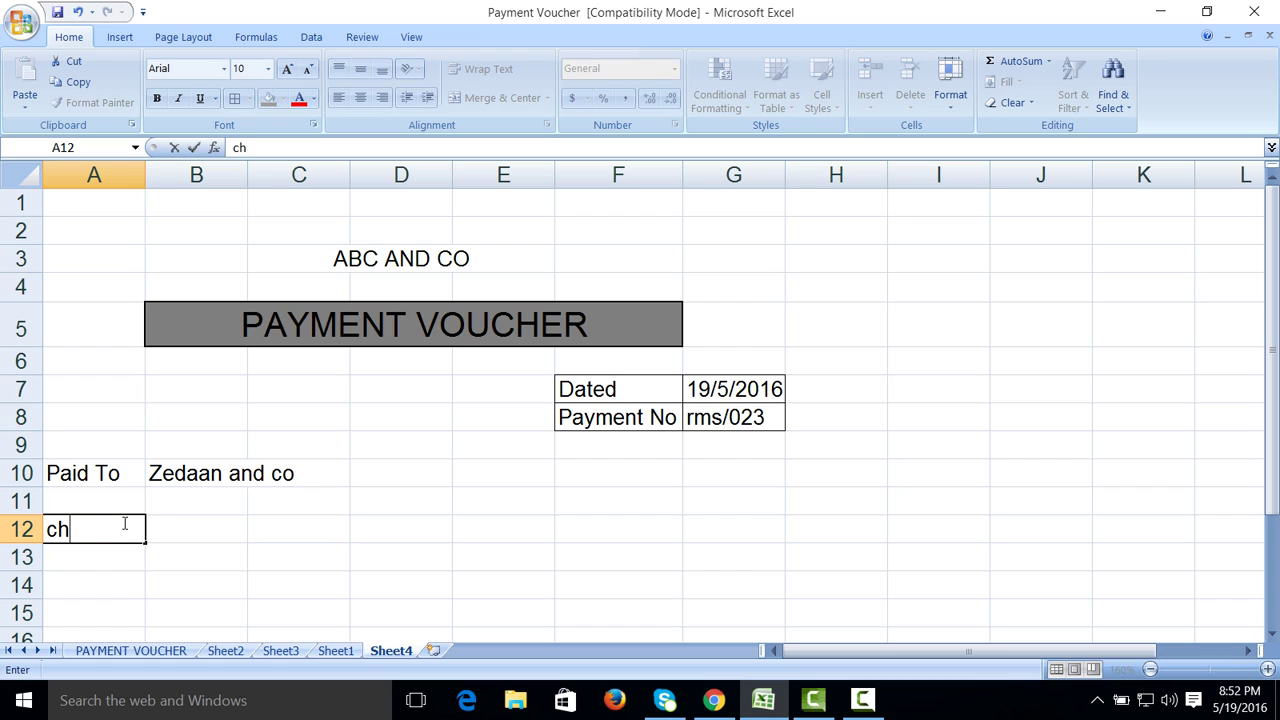
pyautogui.write('eque No')
pyautogui.press('Tab')
pyautogui.write('34')
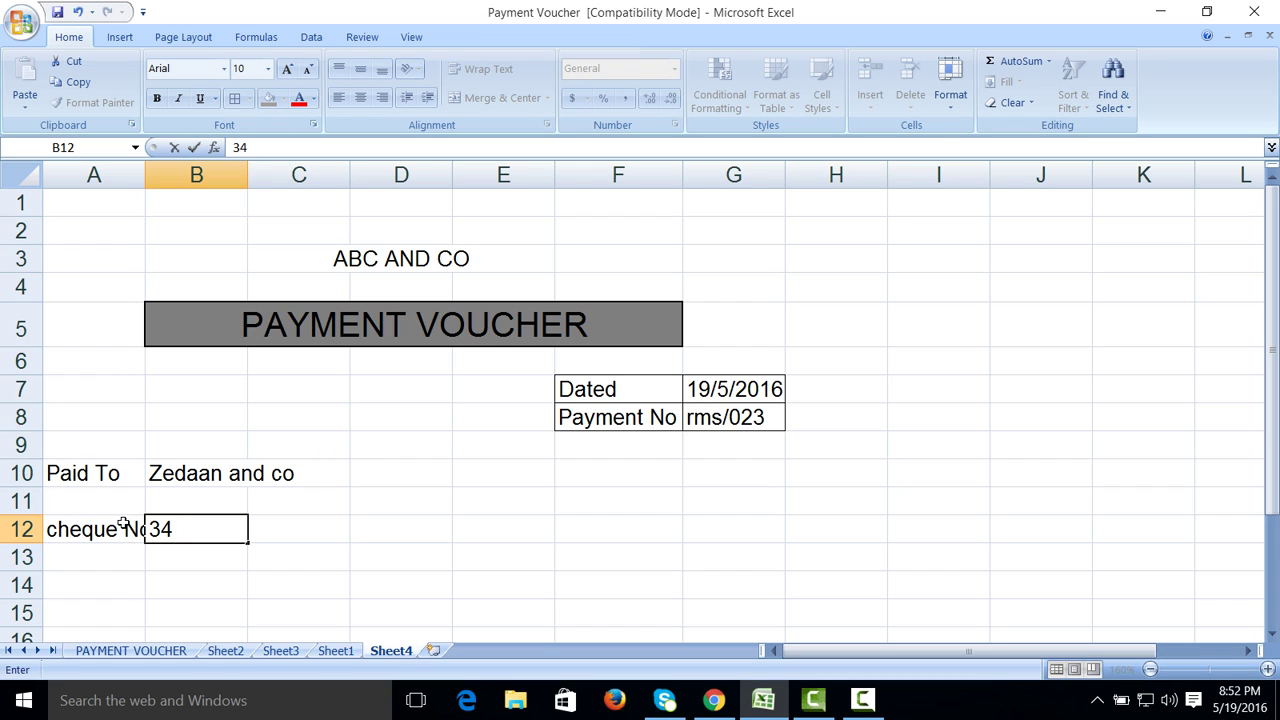
pyautogui.write('2')
pyautogui.press('Return')
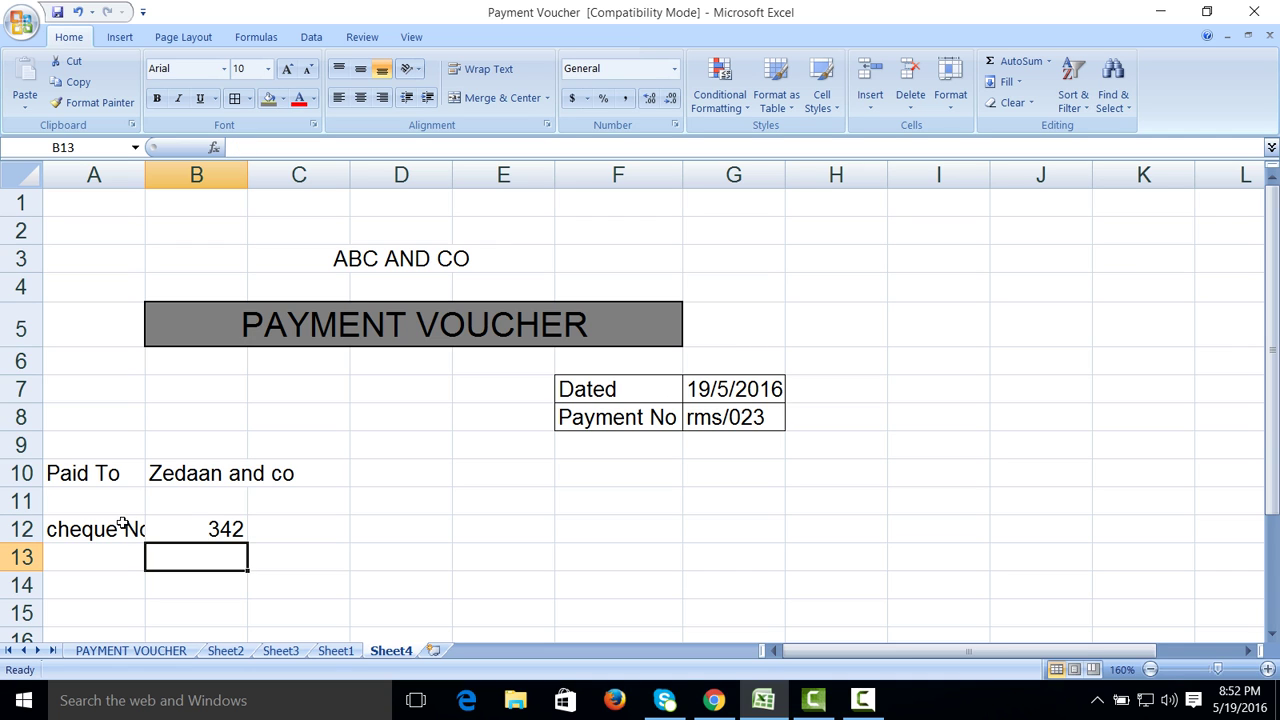
pyautogui.click(863, 700)
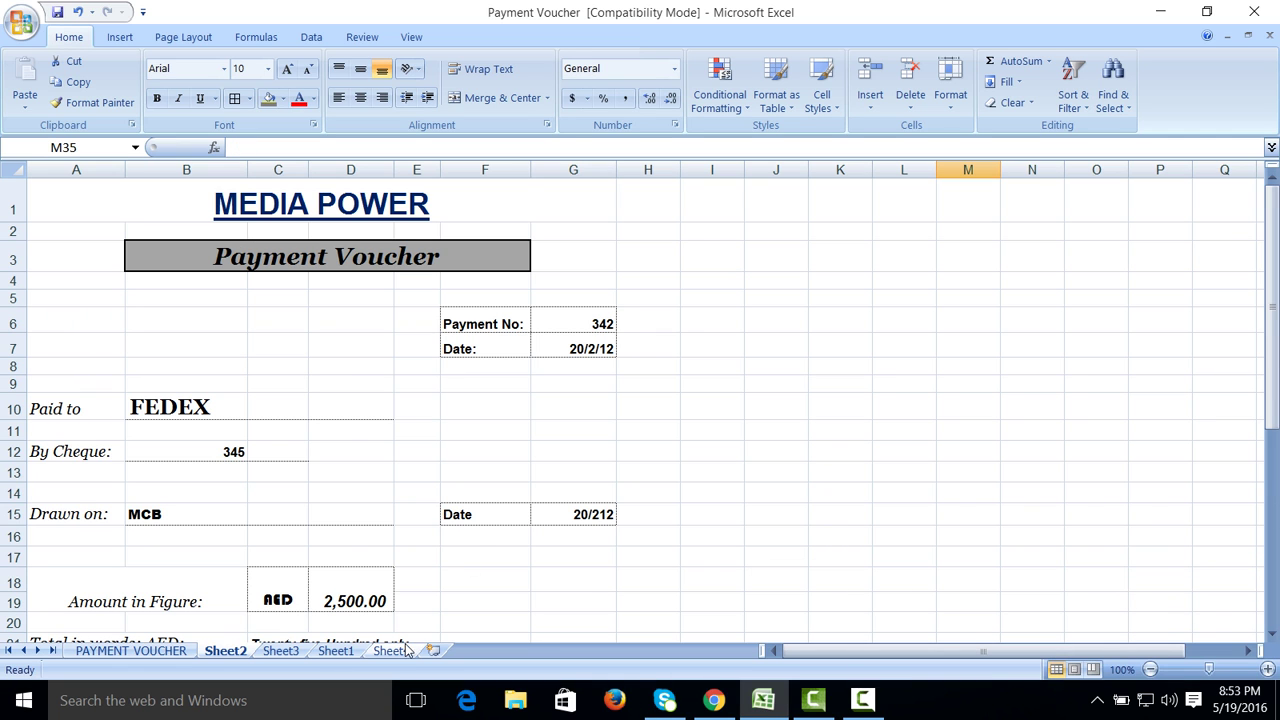
pyautogui.click(400, 650)
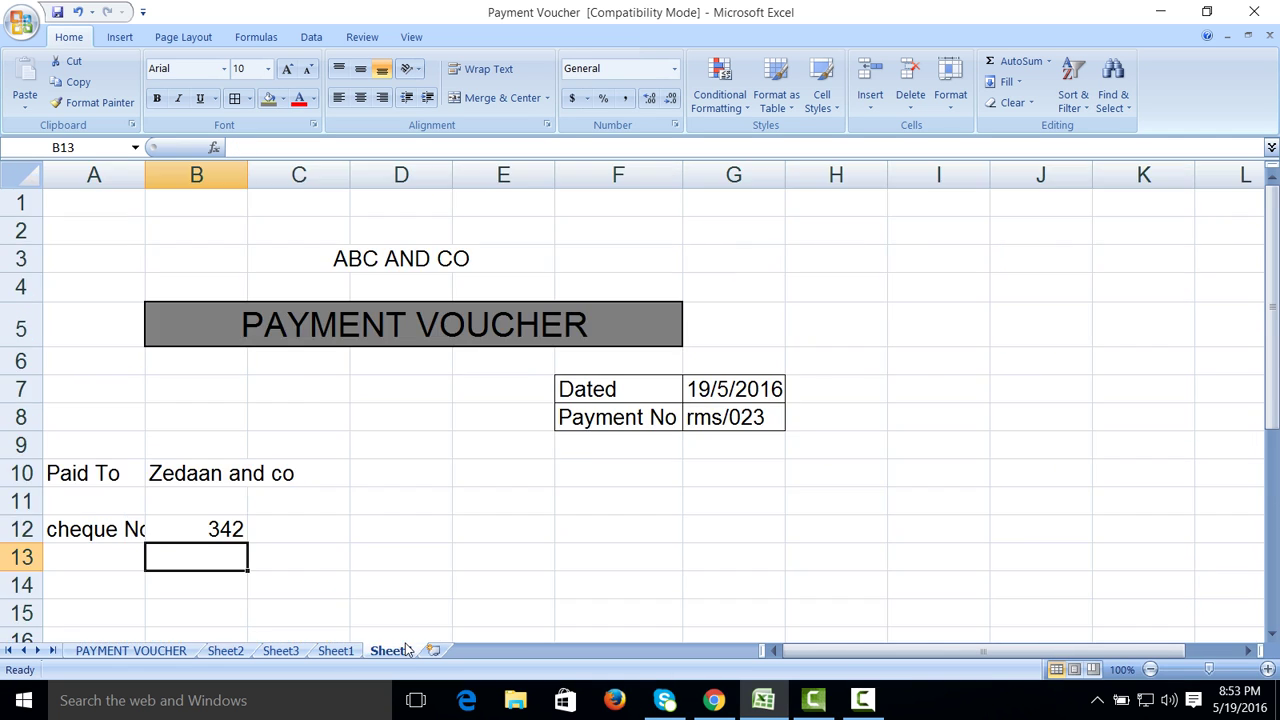
# Step: Enter Drawn on in A14 with bank name Standard charterd Bank in C14
pyautogui.click(122, 585)
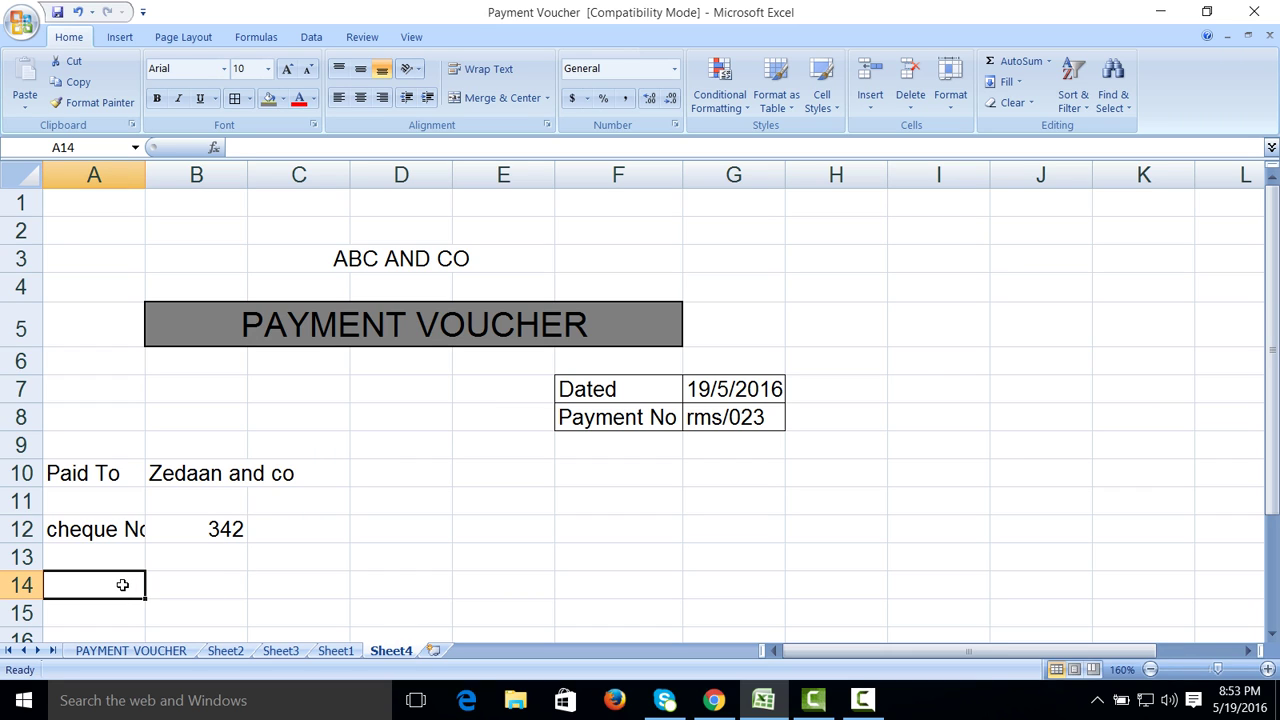
pyautogui.write('Drawn N')
pyautogui.press('BackSpace')
pyautogui.write('on')
pyautogui.press('Tab')
pyautogui.press('Tab')
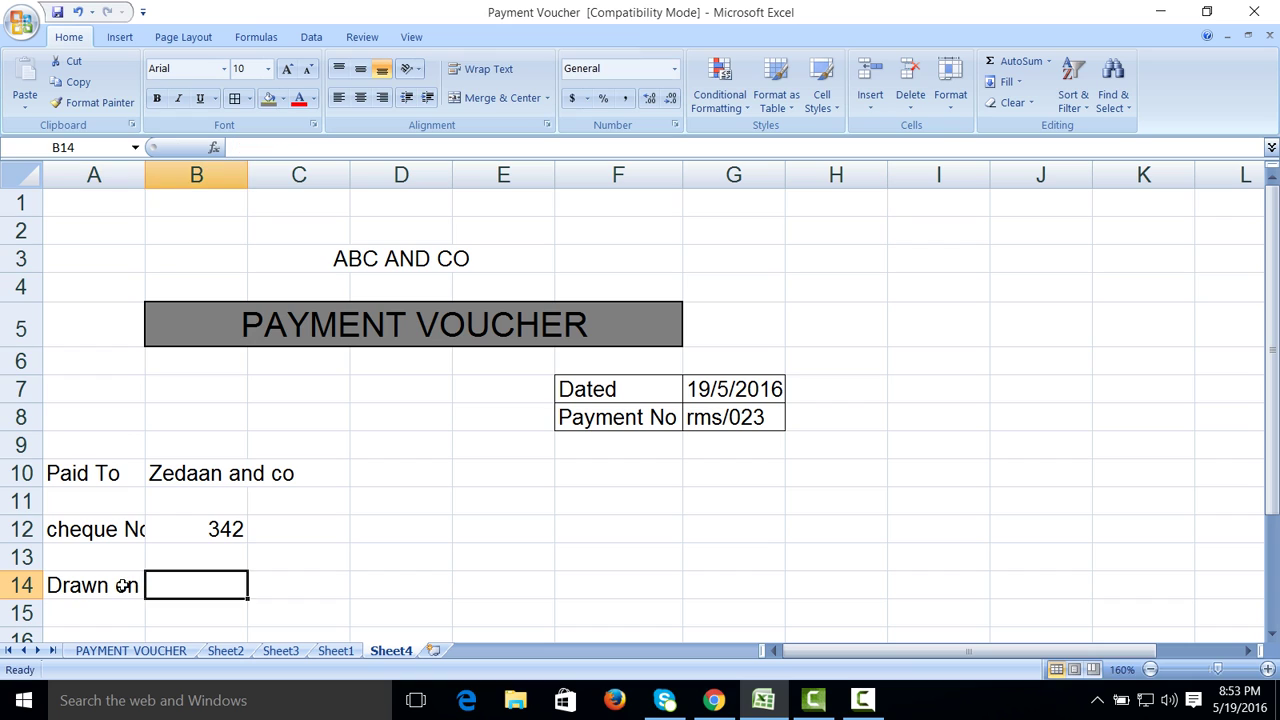
pyautogui.press('Tab')
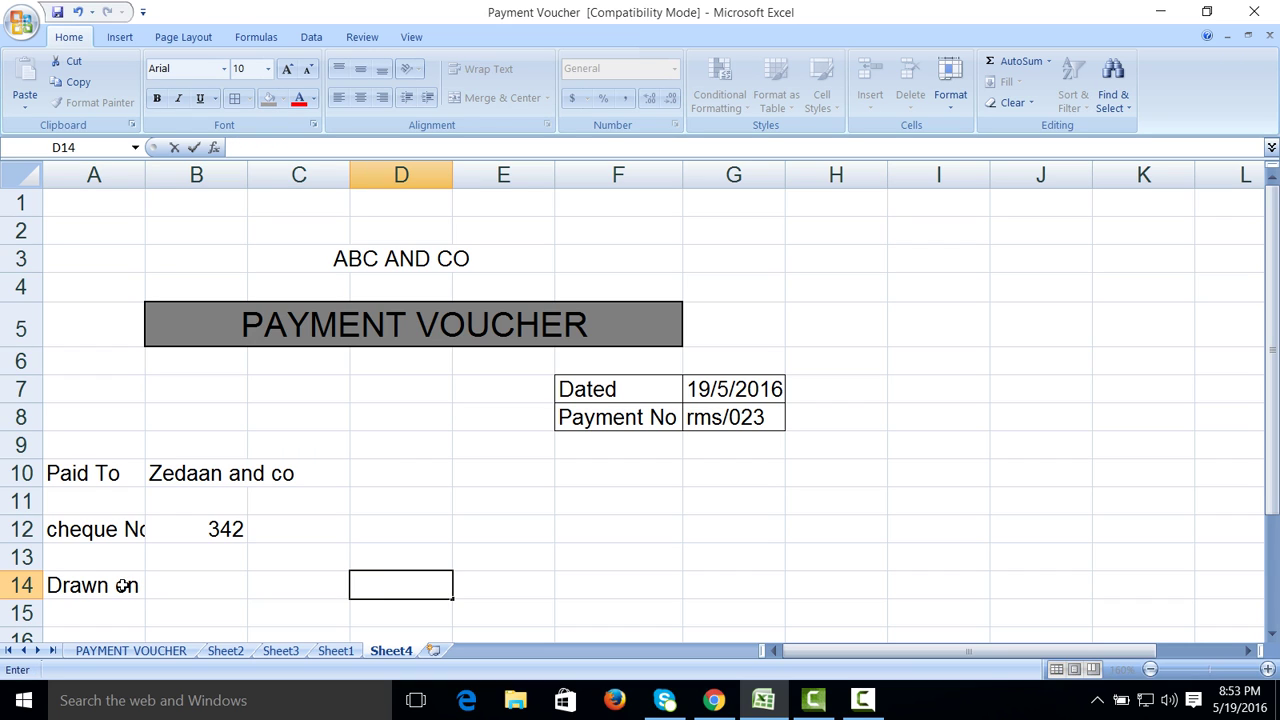
pyautogui.hotkey('shift', 'Tab')
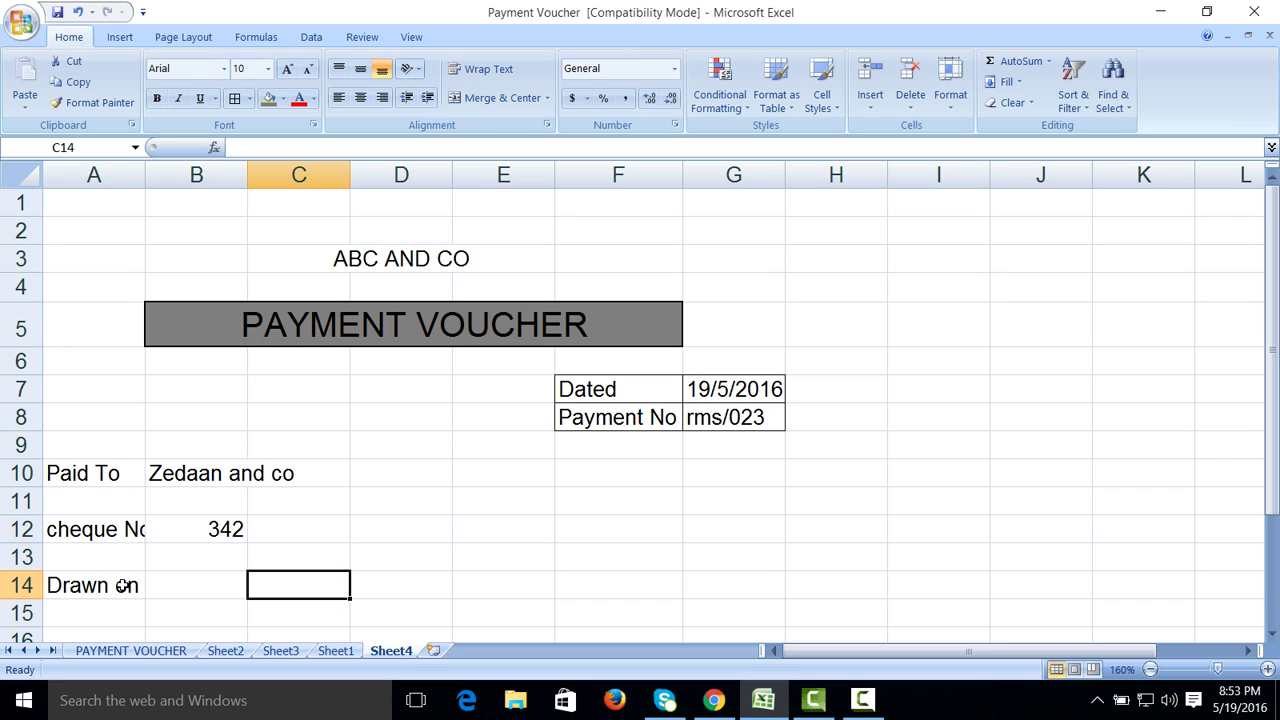
pyautogui.write('STA')
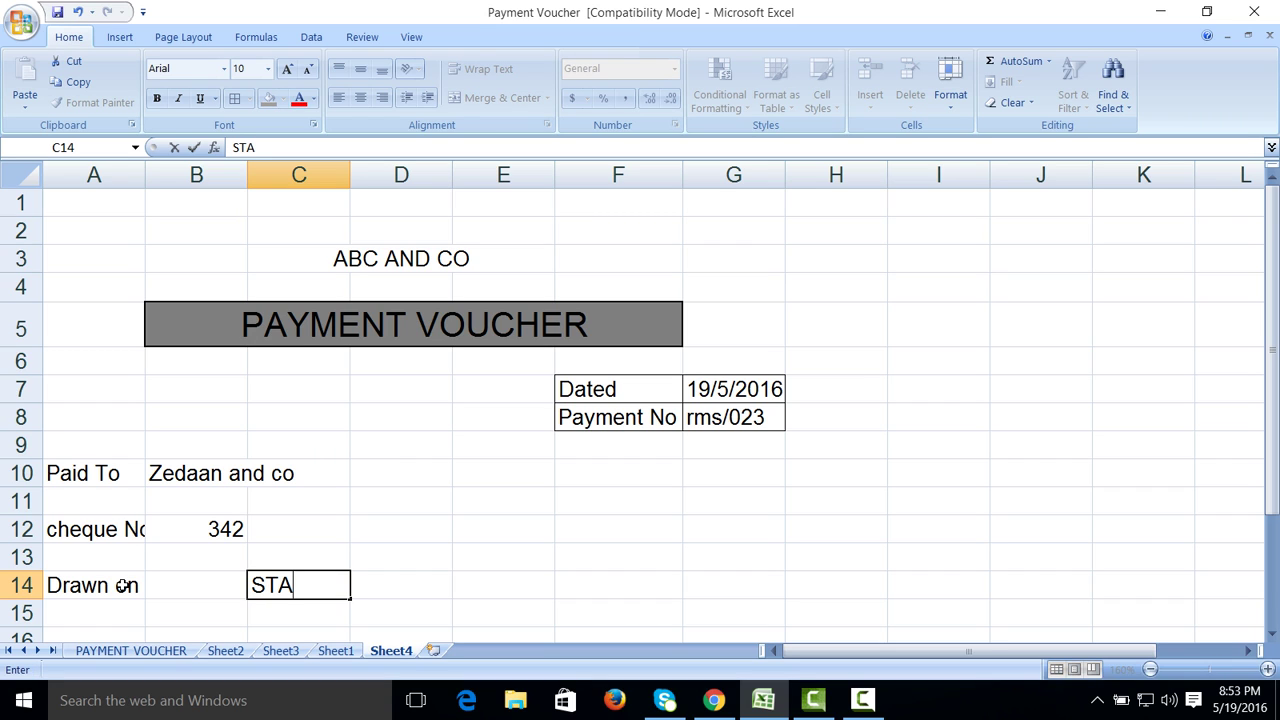
pyautogui.press('BackSpace')
pyautogui.press('BackSpace')
pyautogui.write('tandard charg')
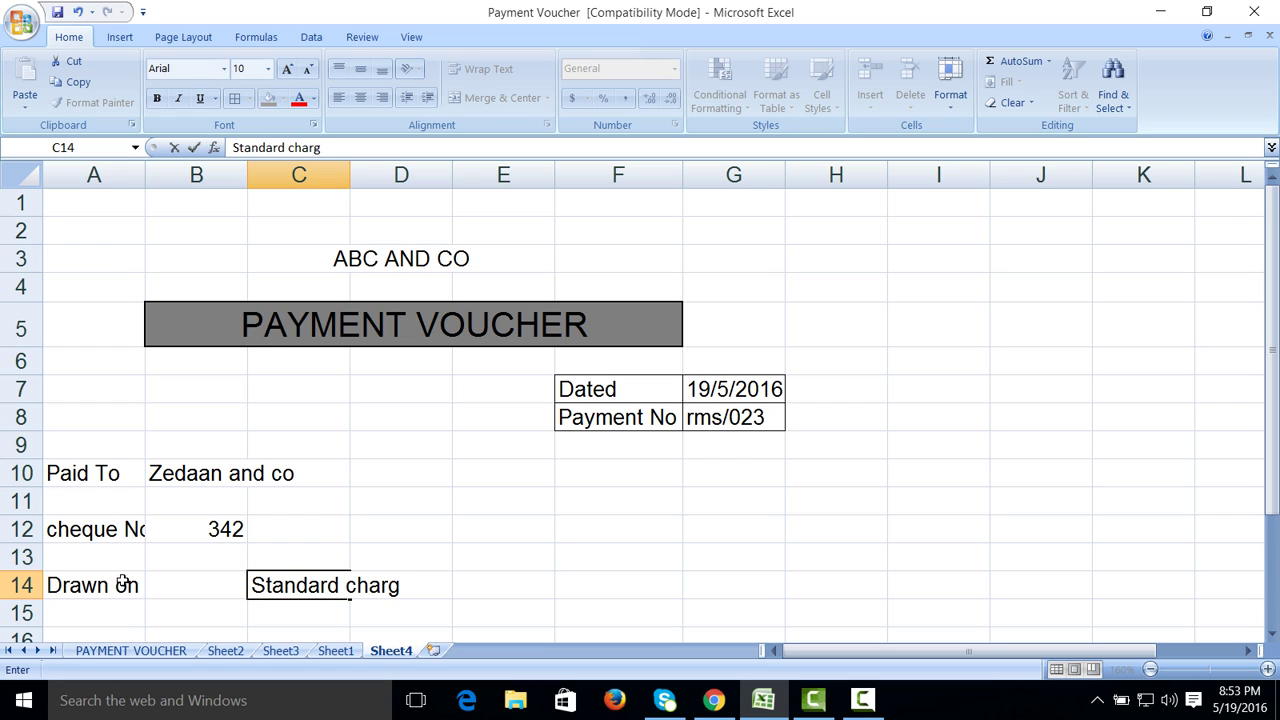
pyautogui.press('BackSpace')
pyautogui.write('terd Ba k')
pyautogui.press('BackSpace')
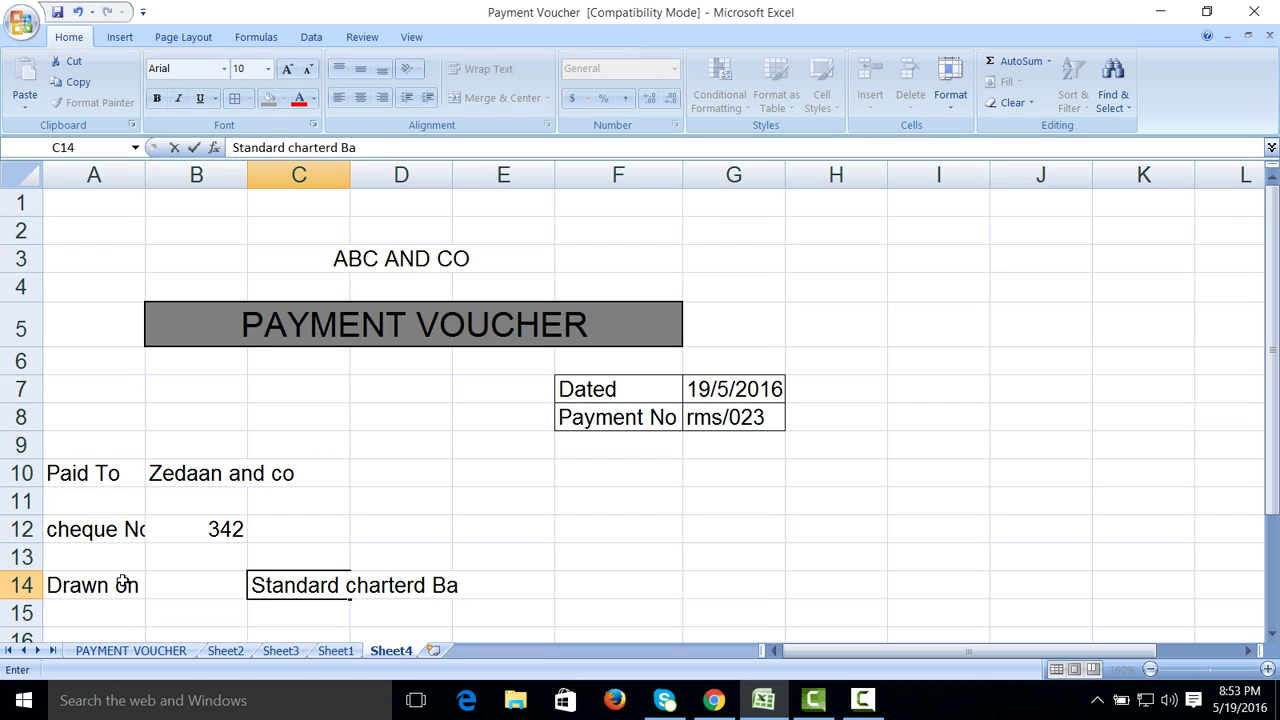
pyautogui.write('nk')
pyautogui.press('Tab')
pyautogui.press('Tab')
pyautogui.press('Tab')
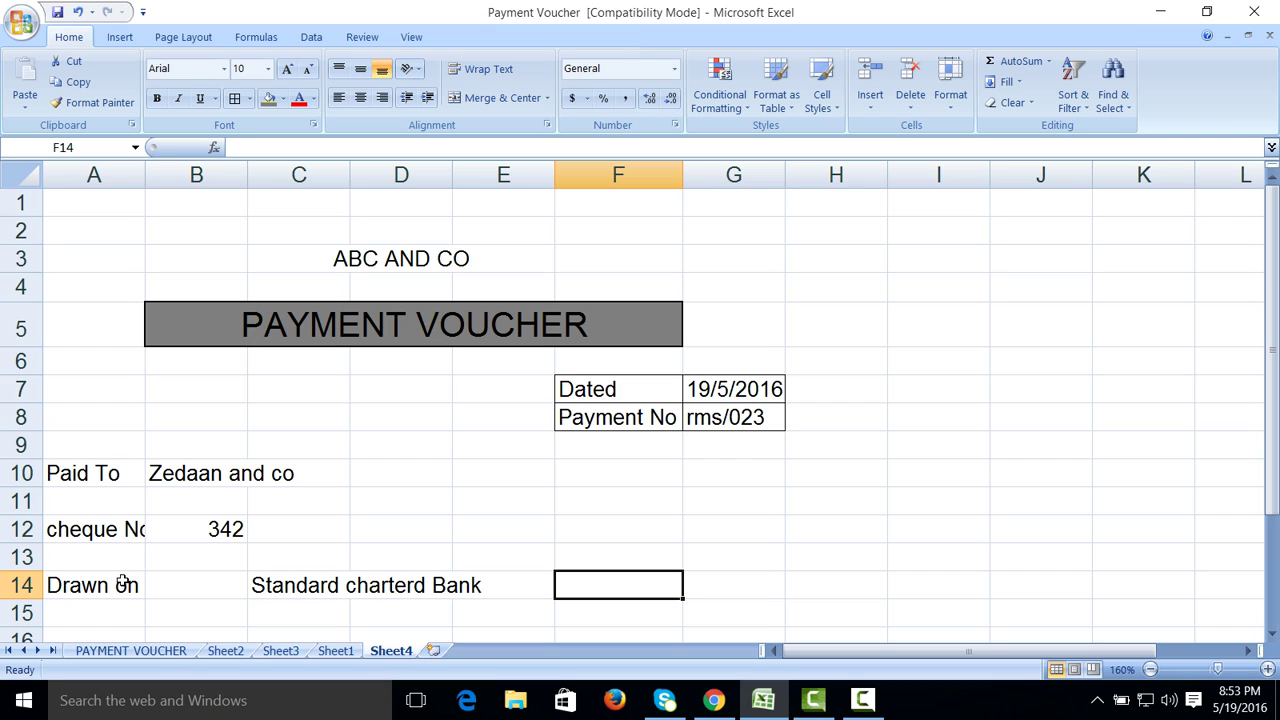
# Step: Add the date label on row 14 with date 19/5/2016 in G14
pyautogui.write('dated')
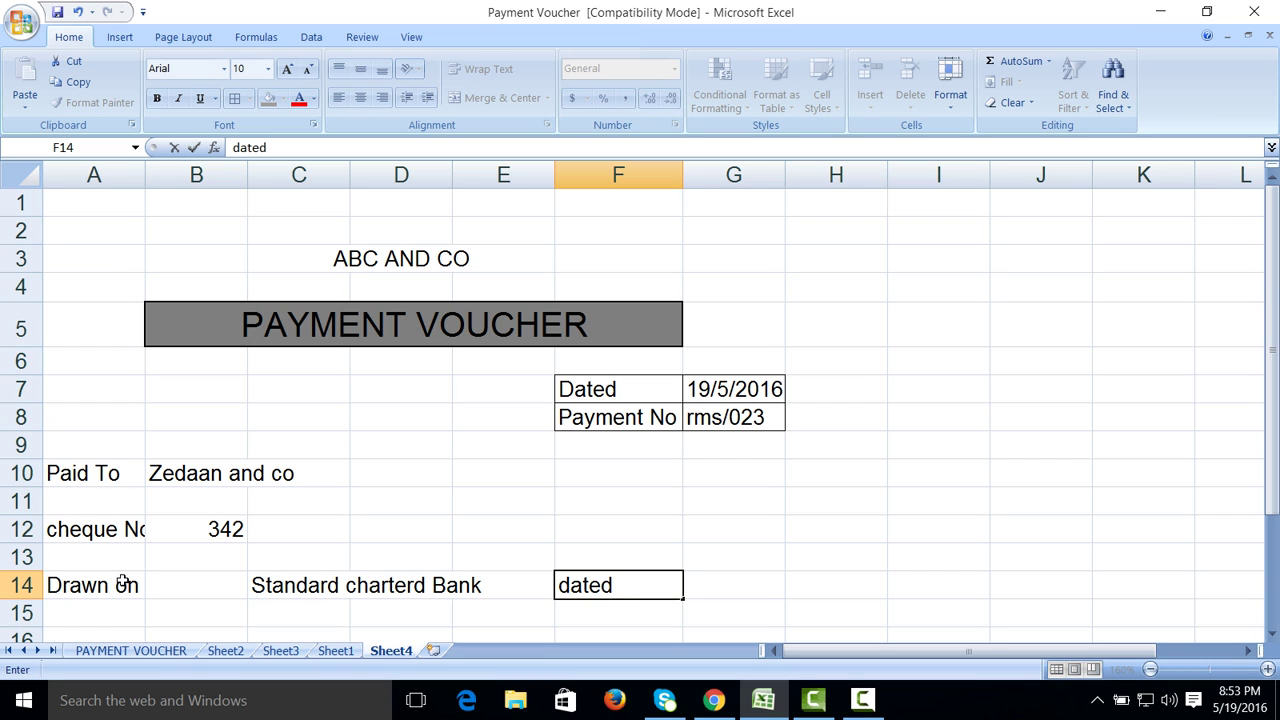
pyautogui.press('BackSpace')
pyautogui.press('Tab')
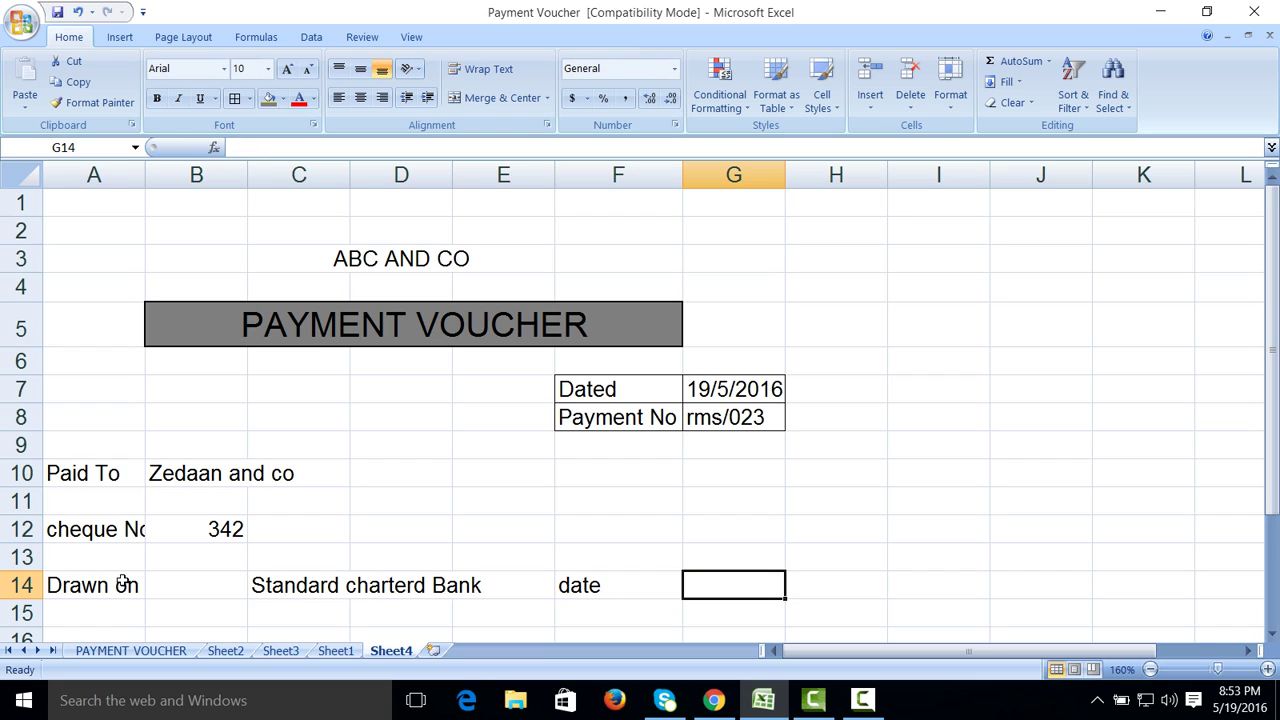
pyautogui.write('19')
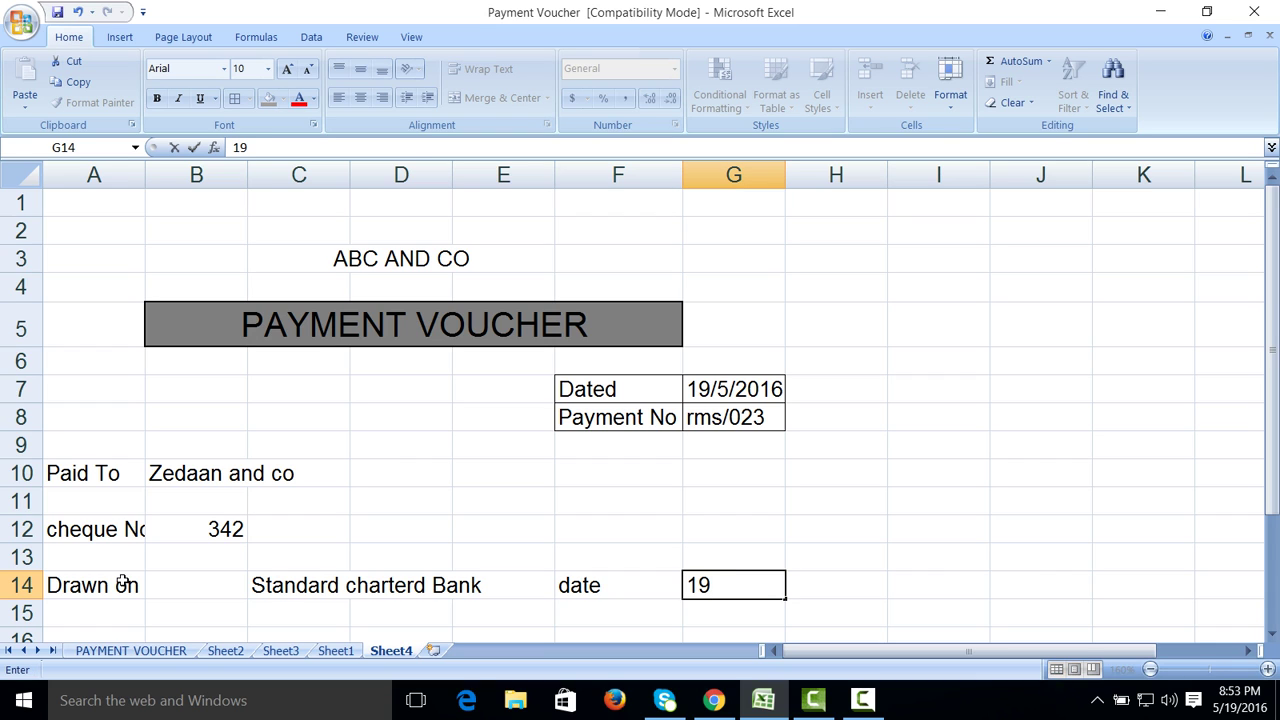
pyautogui.write('/5/29')
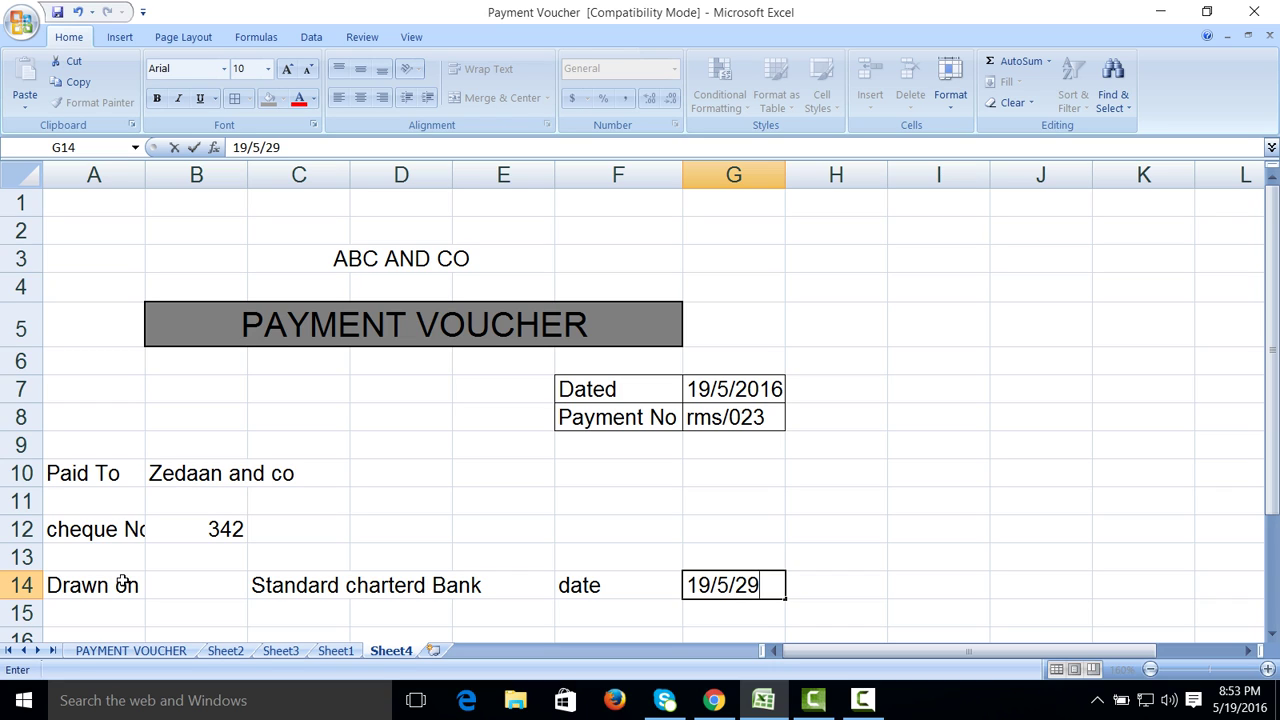
pyautogui.press('BackSpace')
pyautogui.write('1o')
pyautogui.write('016')
pyautogui.click(1048, 598)
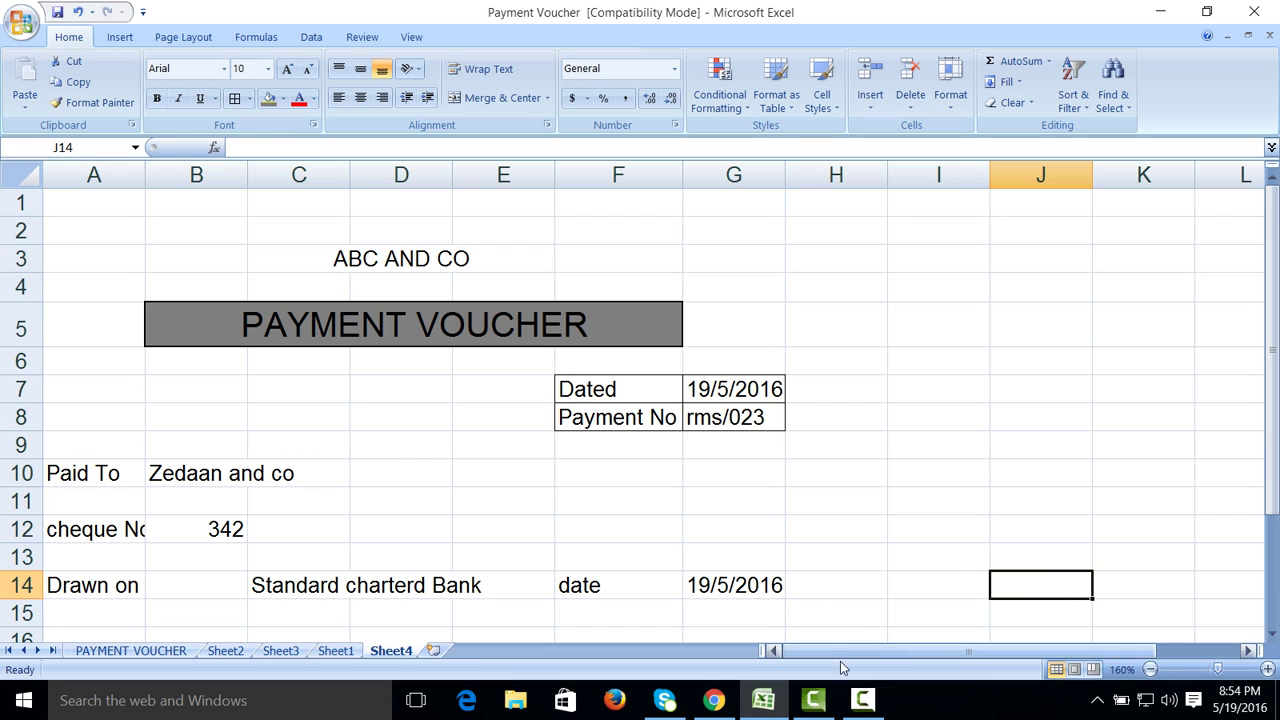
pyautogui.click(866, 697)
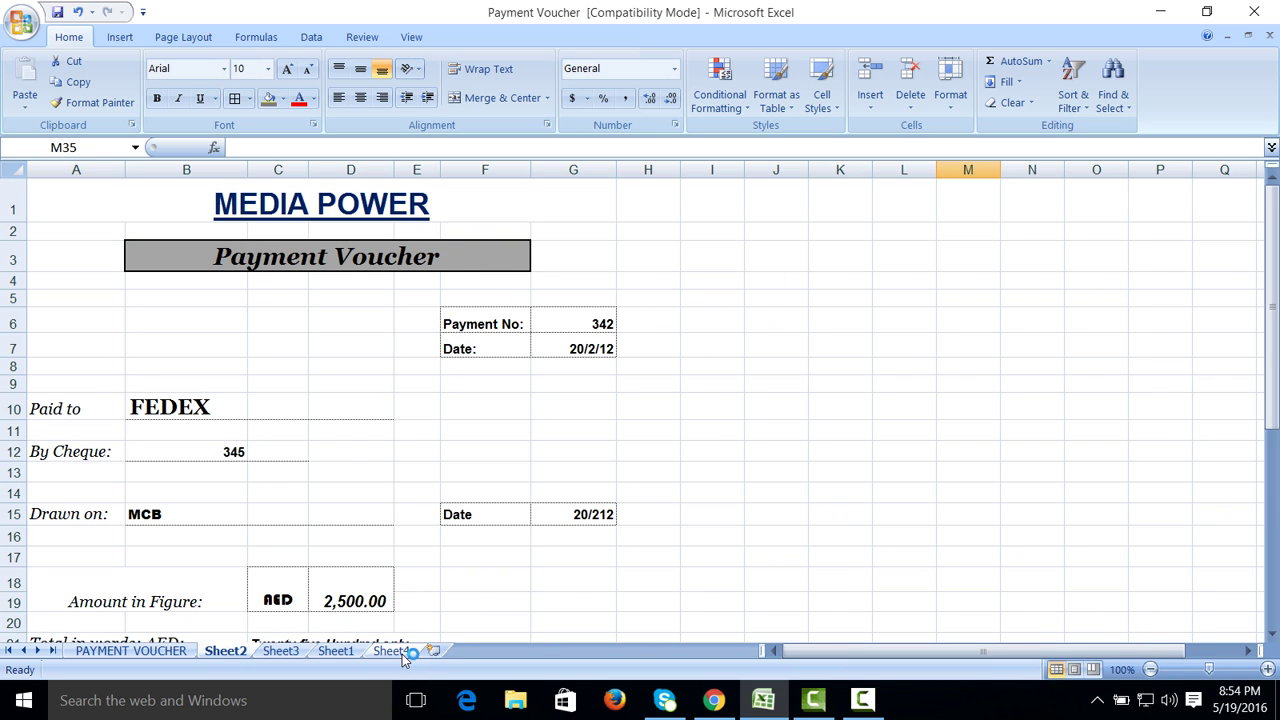
pyautogui.click(398, 651)
pyautogui.click(864, 699)
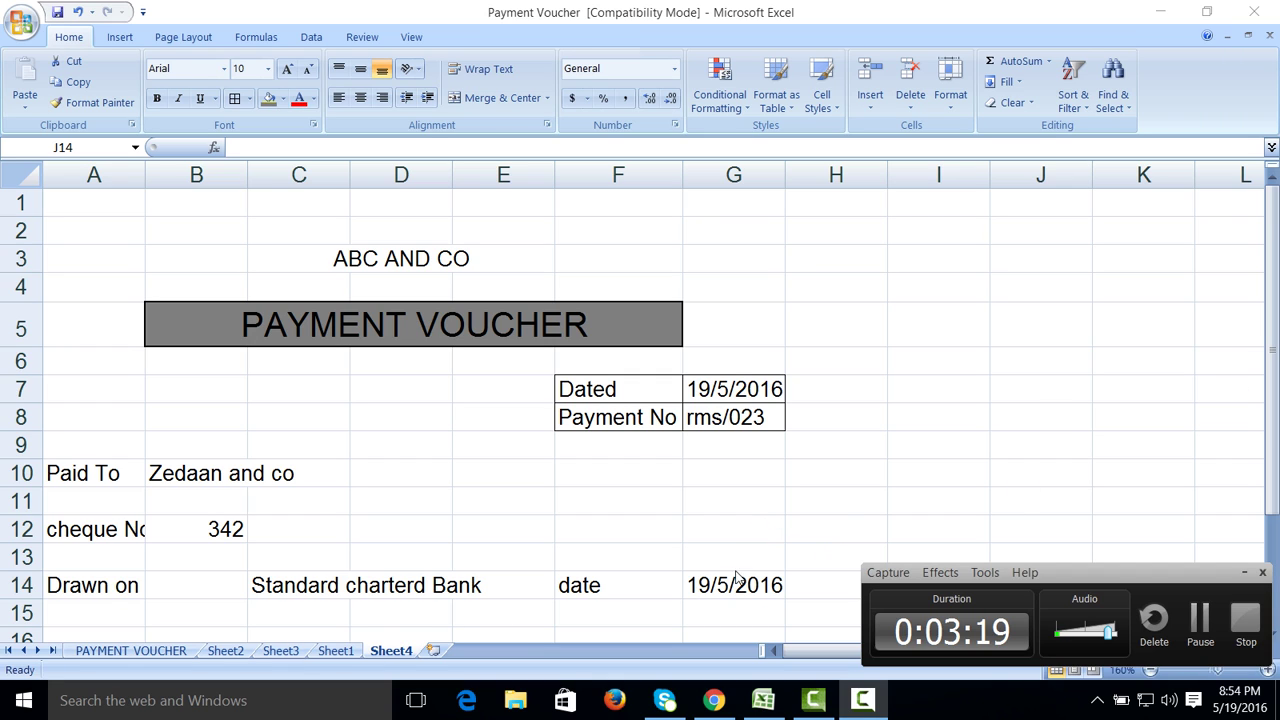
pyautogui.click(1244, 572)
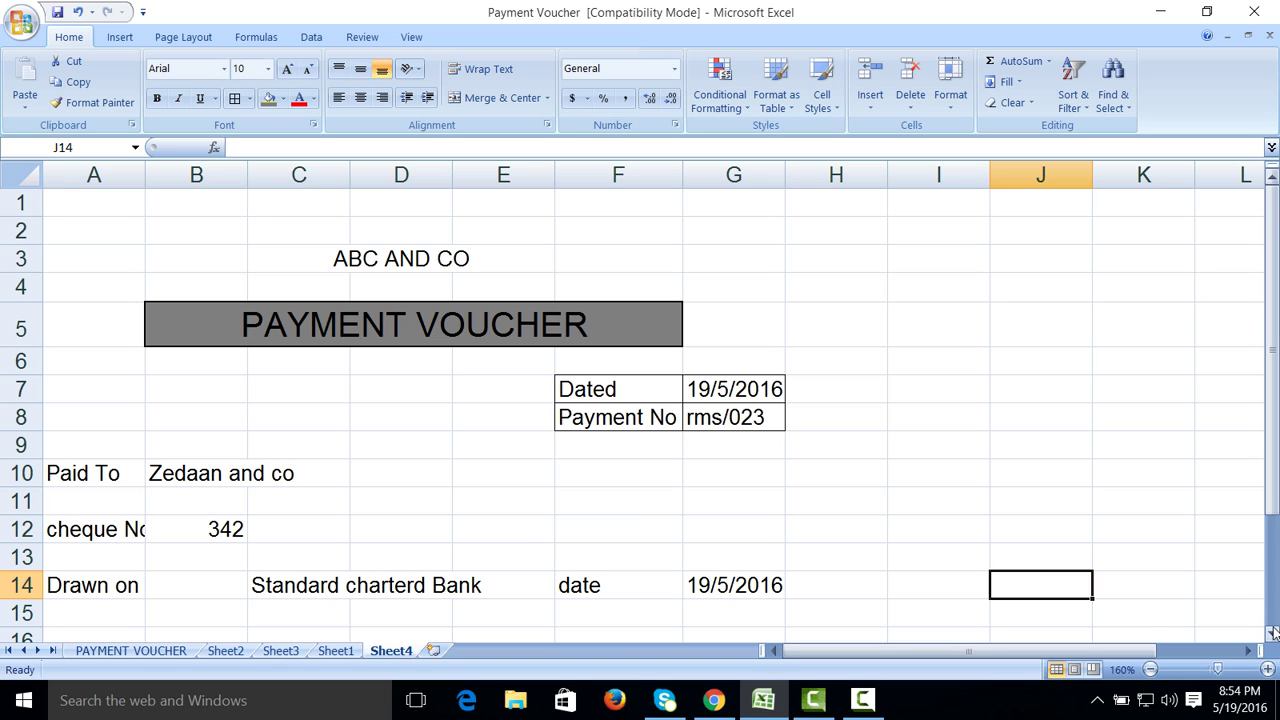
# Step: Enter Amount in Figure in A16 with 35000 AED in C16
pyautogui.click(1272, 632)
pyautogui.click(1272, 632)
pyautogui.click(1272, 632)
pyautogui.click(1272, 632)
pyautogui.click(1272, 632)
pyautogui.click(1272, 632)
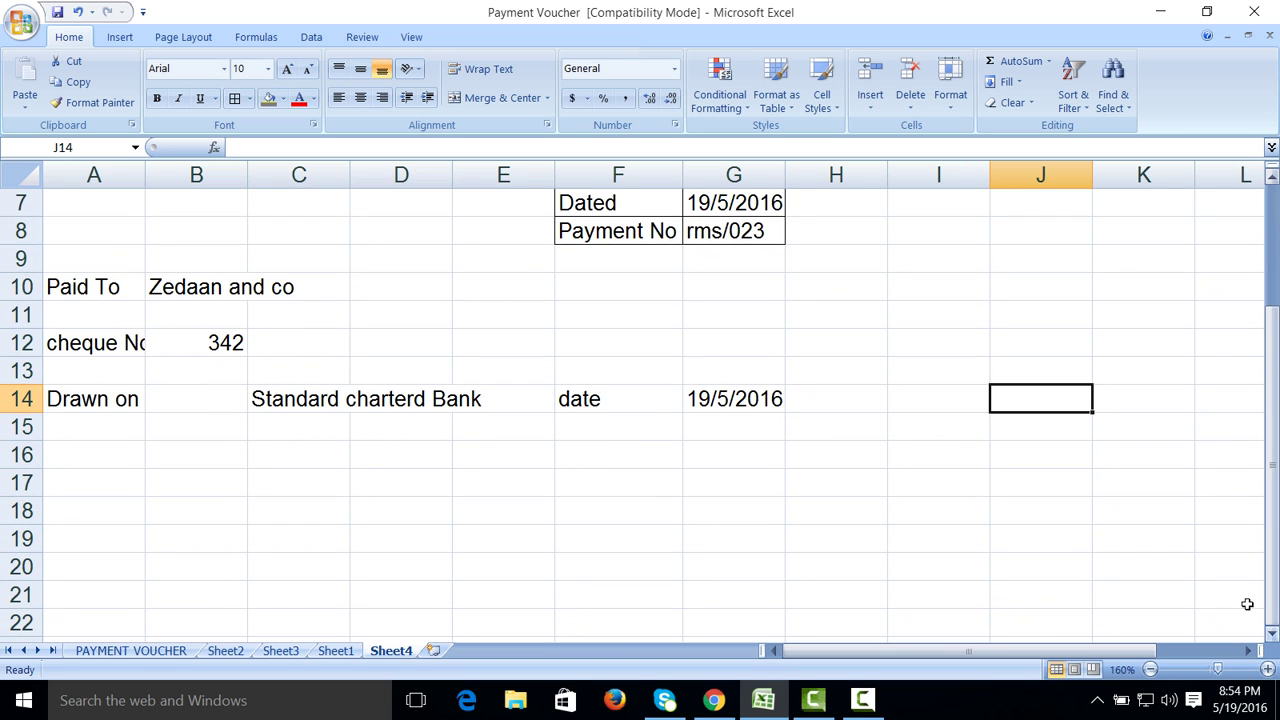
pyautogui.click(132, 448)
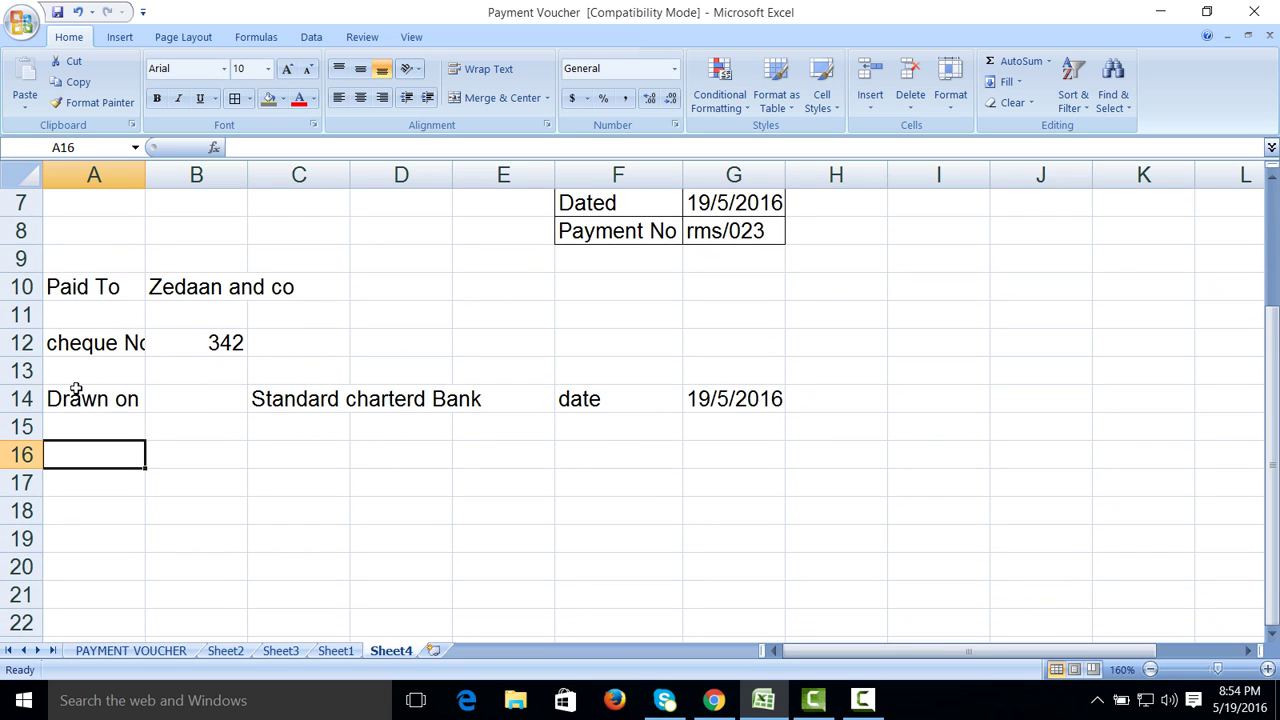
pyautogui.write('Amount in ')
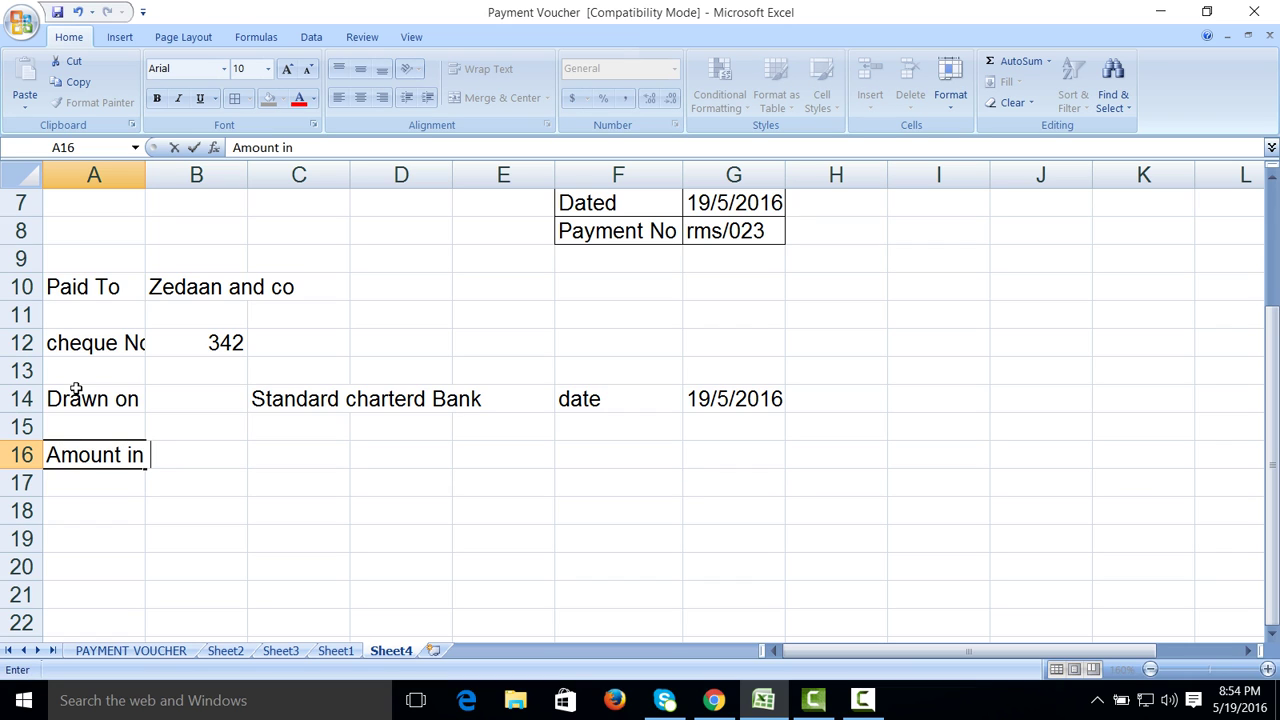
pyautogui.write('Figure')
pyautogui.press('Tab')
pyautogui.press('Tab')
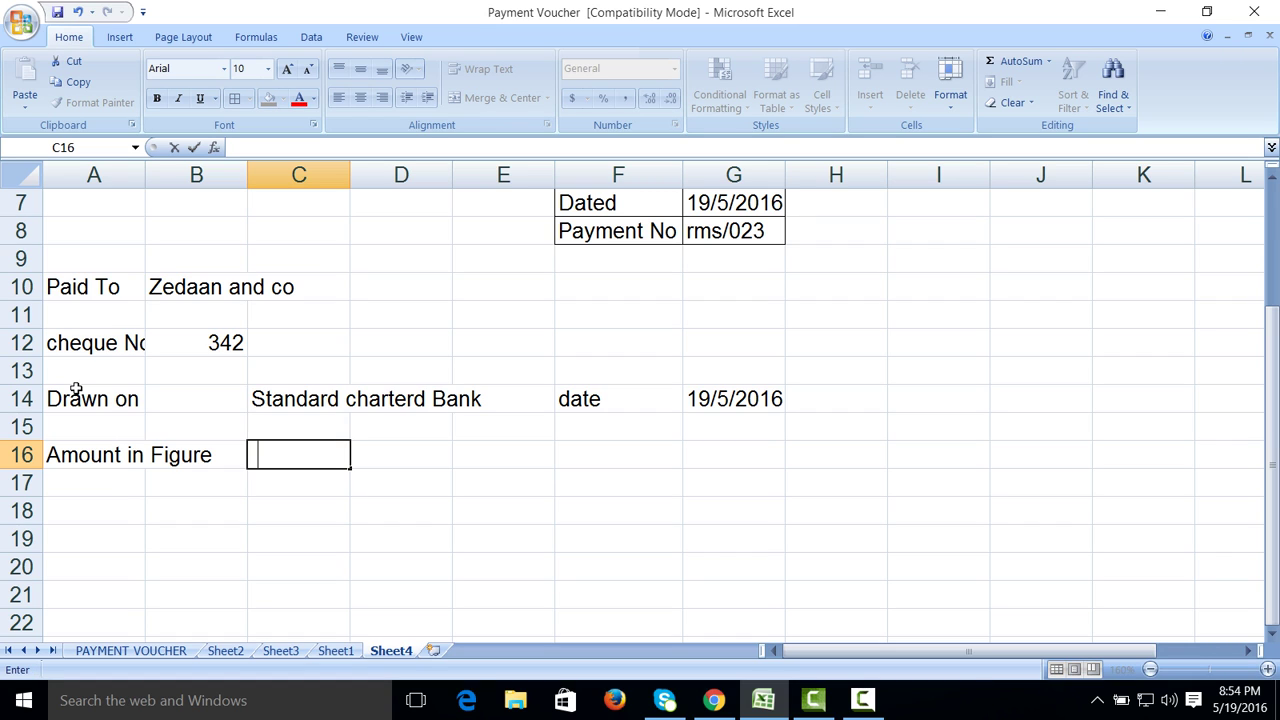
pyautogui.write('35000')
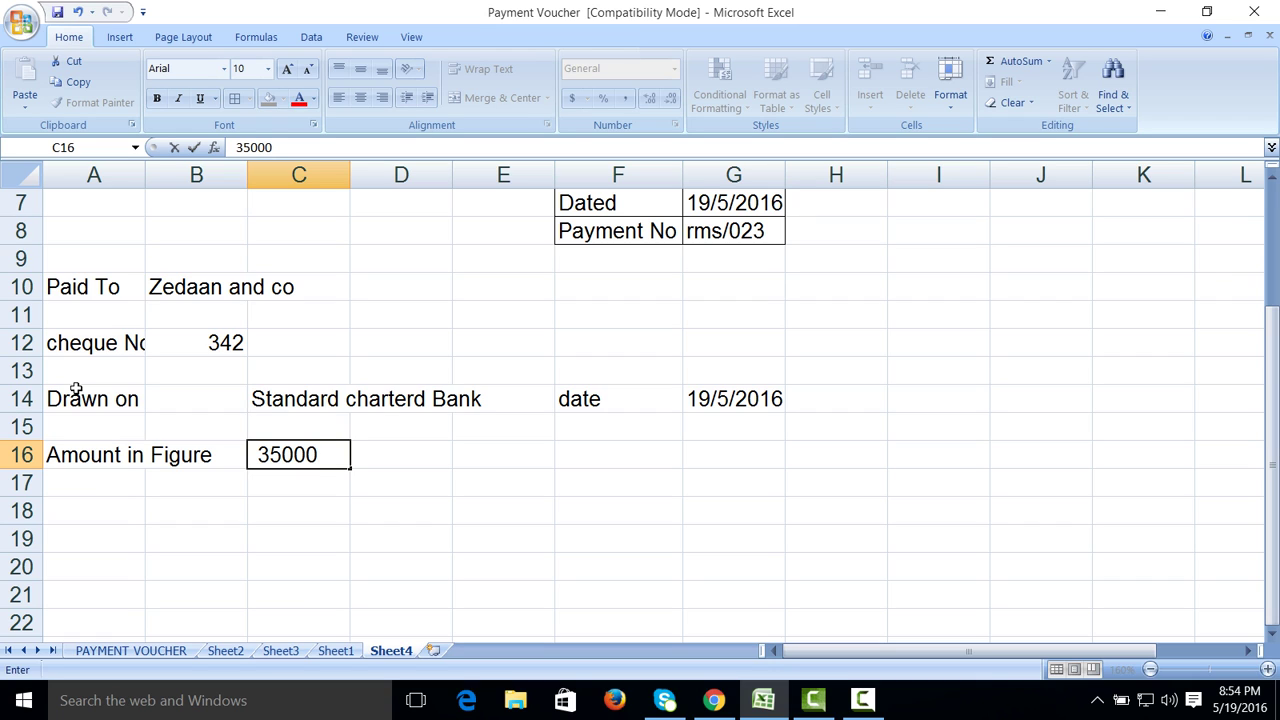
pyautogui.write(' AED')
pyautogui.press('Return')
# Step: Enter Amount in Word in A18 with 'Three Hundred and fifty thousand only' in C18
pyautogui.press('Down')
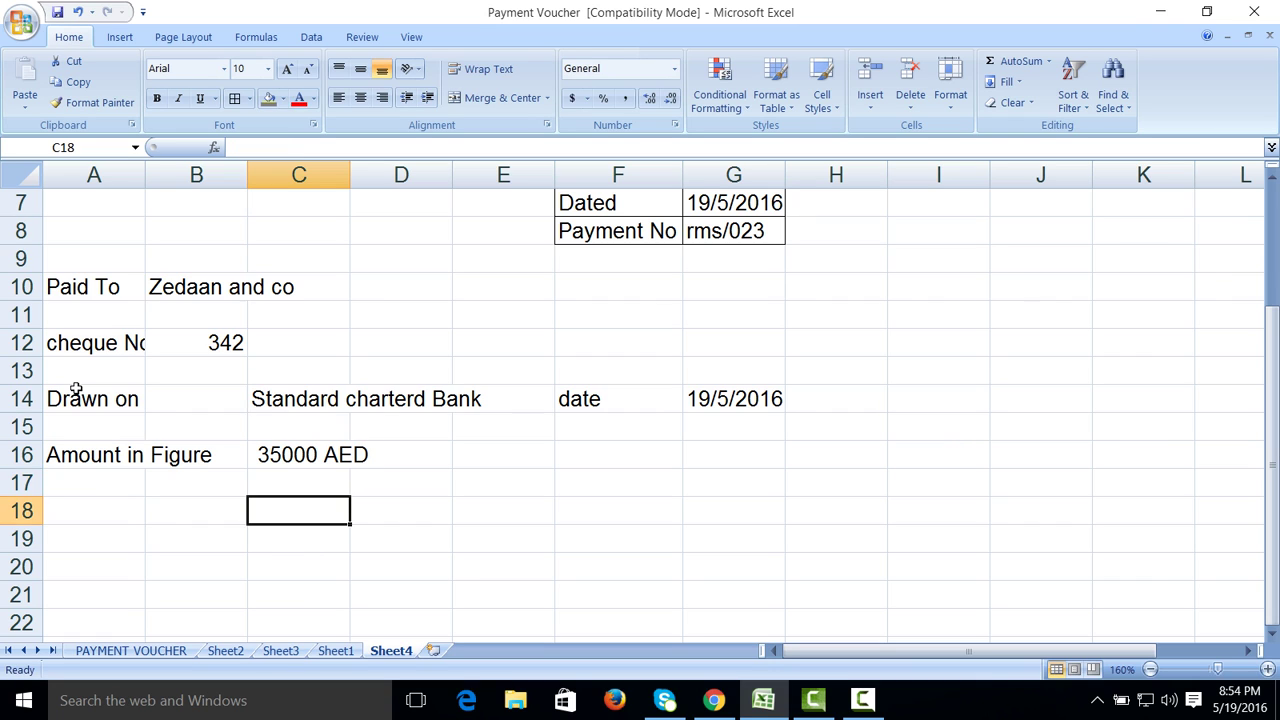
pyautogui.press('Left')
pyautogui.press('Left')
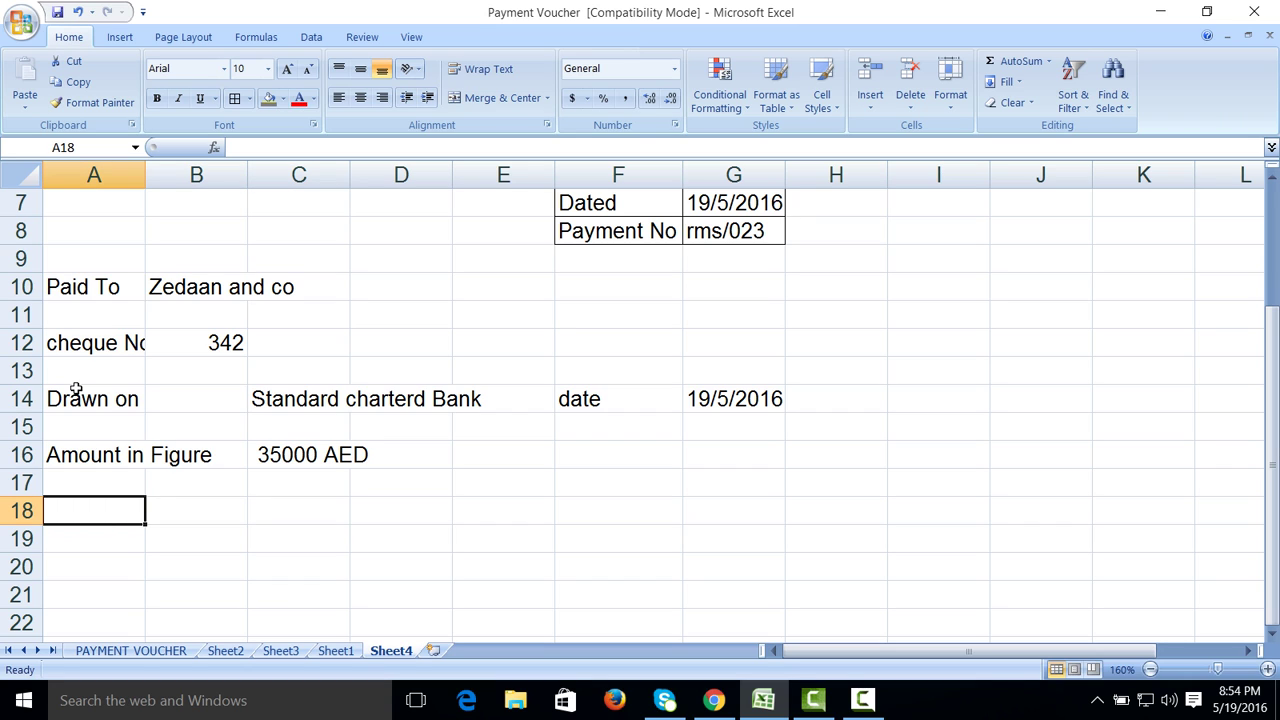
pyautogui.write('Amount i')
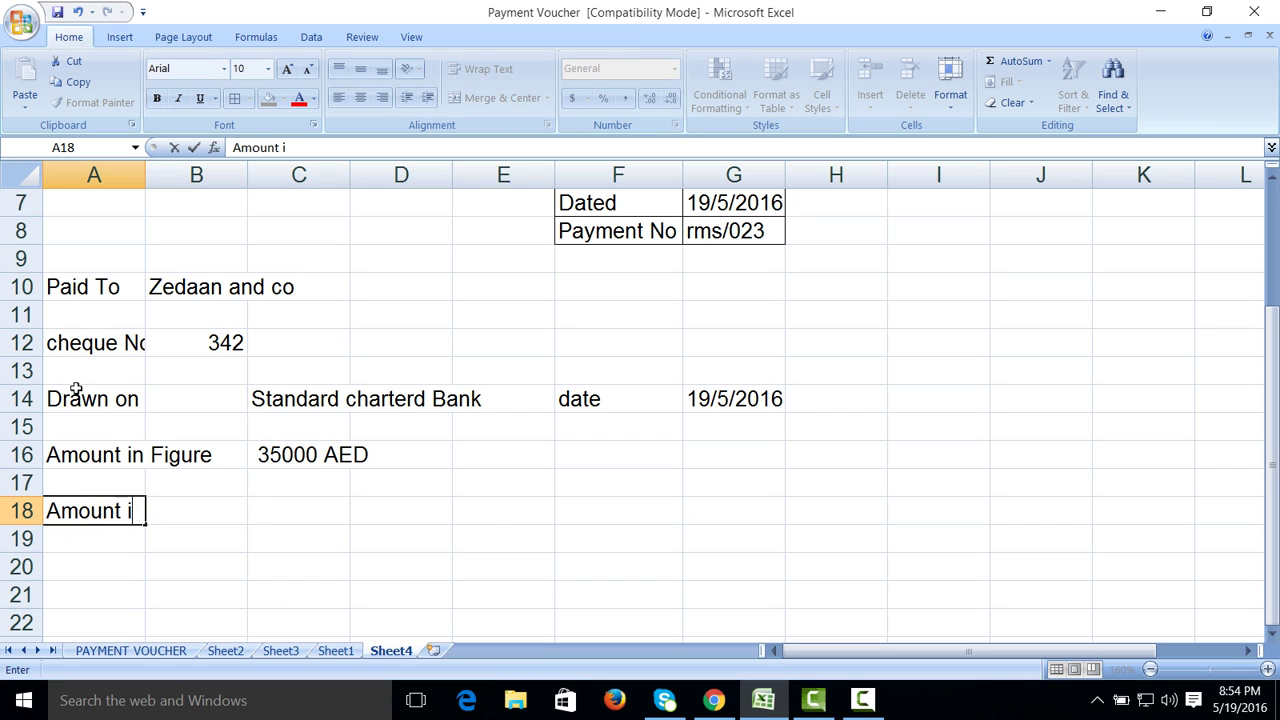
pyautogui.write('n Word')
pyautogui.press('Right')
pyautogui.press('Right')
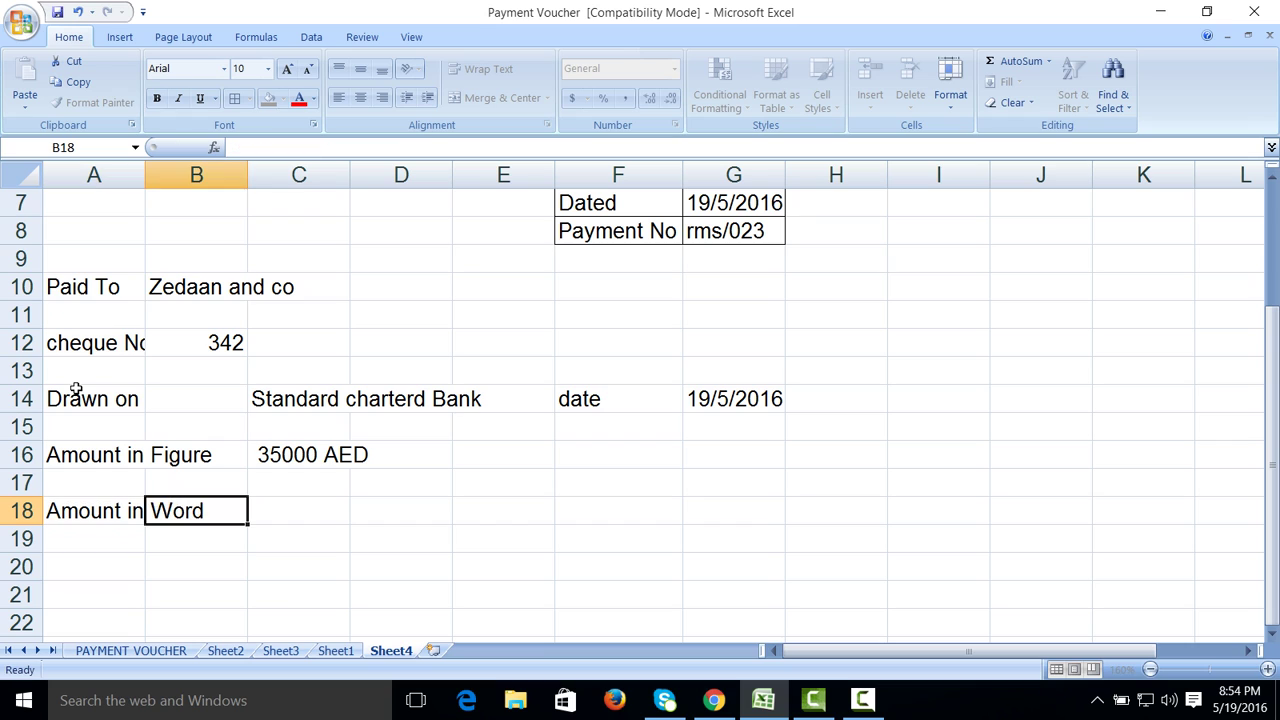
pyautogui.write('t')
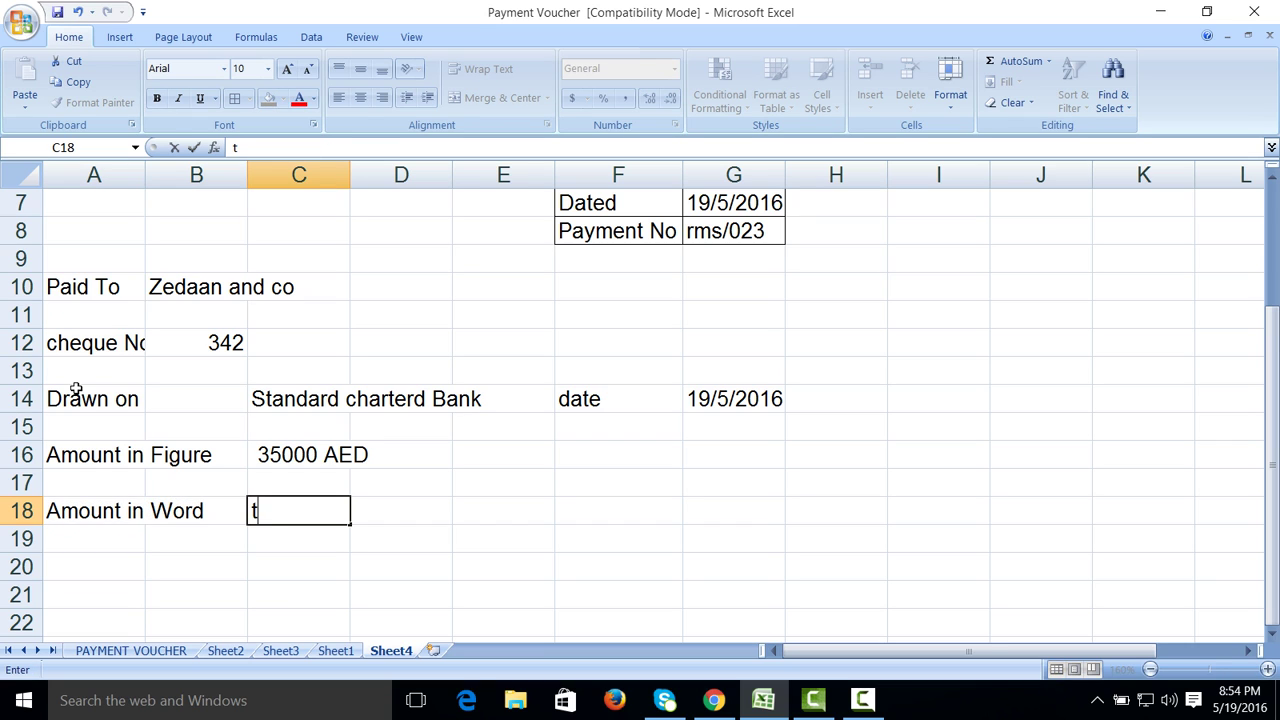
pyautogui.press('BackSpace')
pyautogui.write('THRE')
pyautogui.press('BackSpace')
pyautogui.press('BackSpace')
pyautogui.press('BackSpace')
pyautogui.write('hree ')
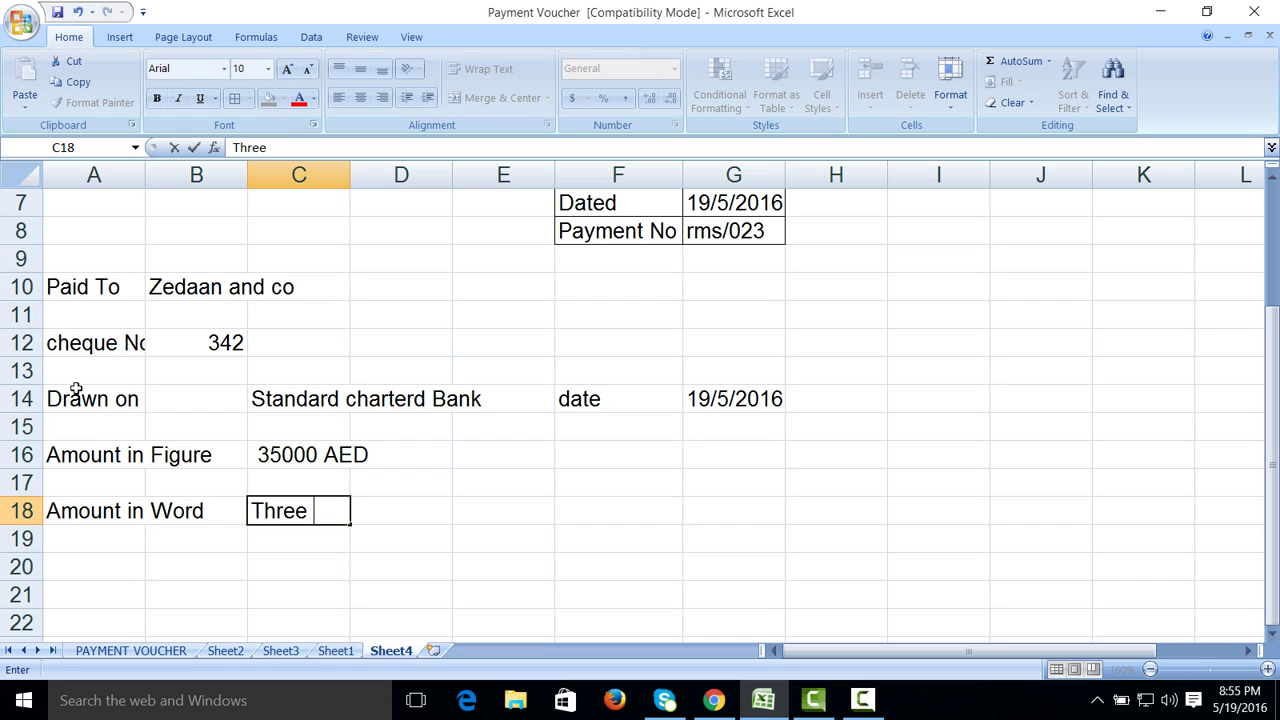
pyautogui.write('Hundred')
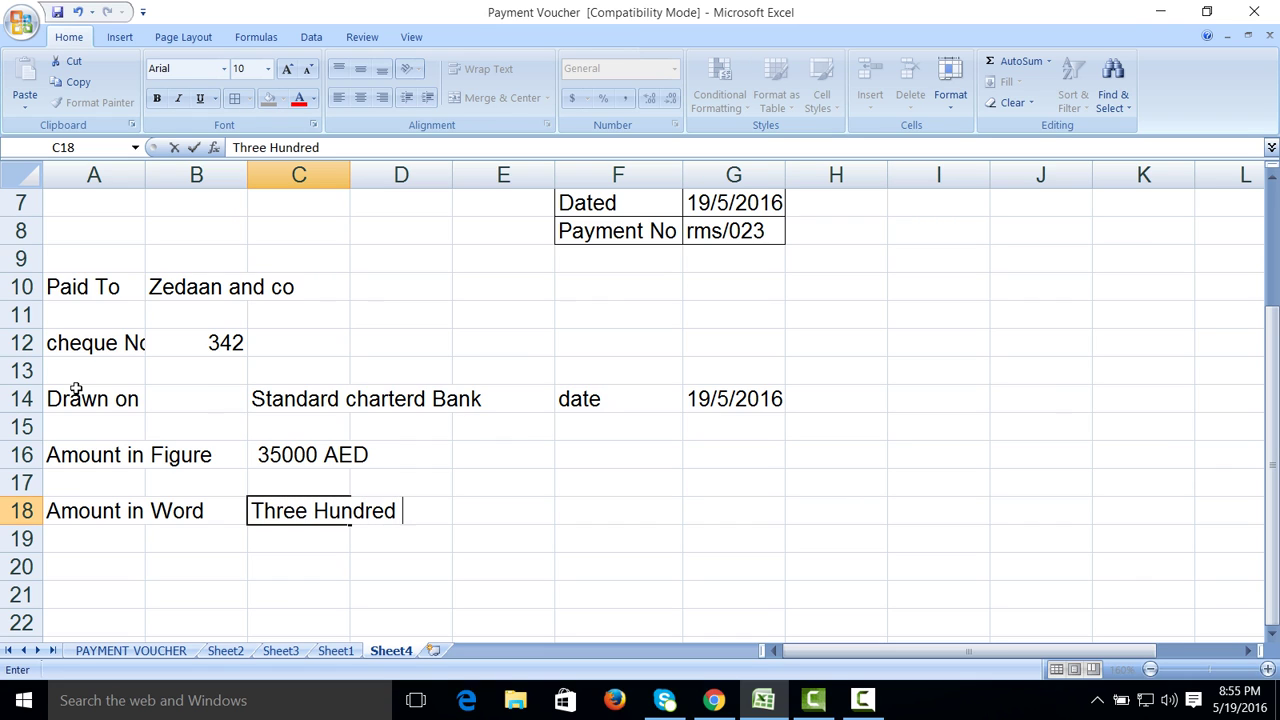
pyautogui.write(' and fif')
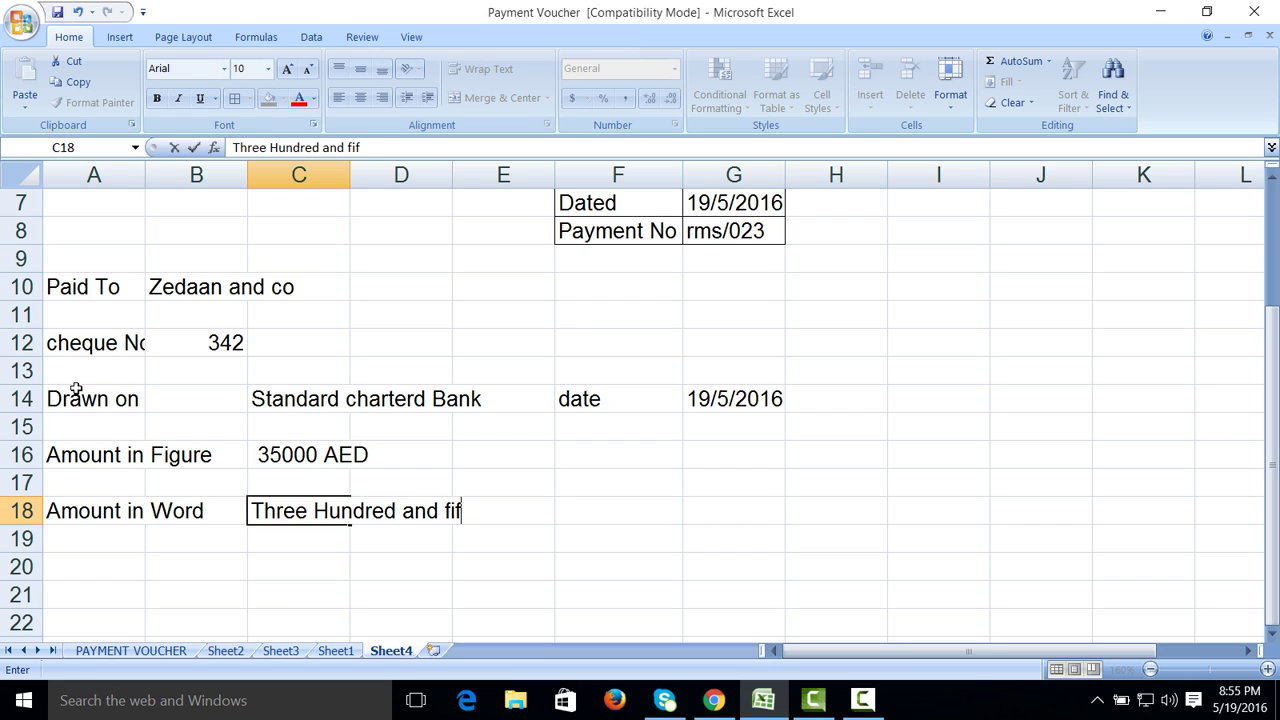
pyautogui.write('ty thous')
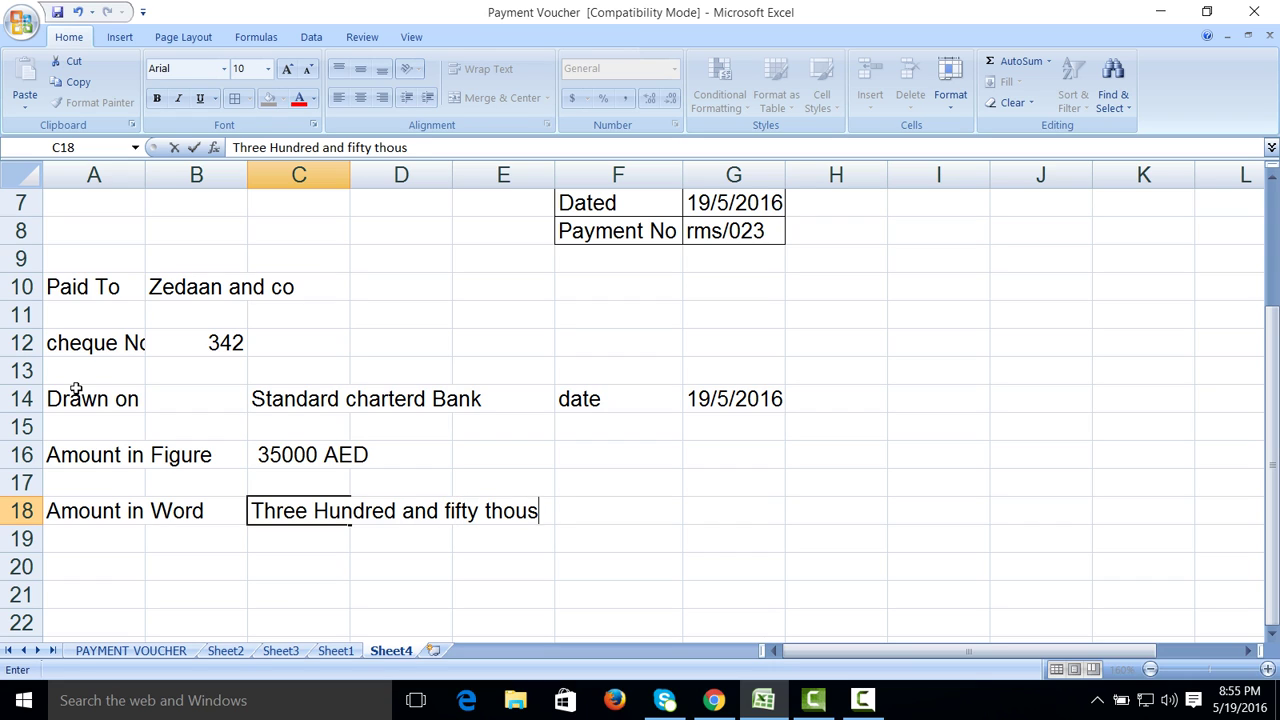
pyautogui.write('and only')
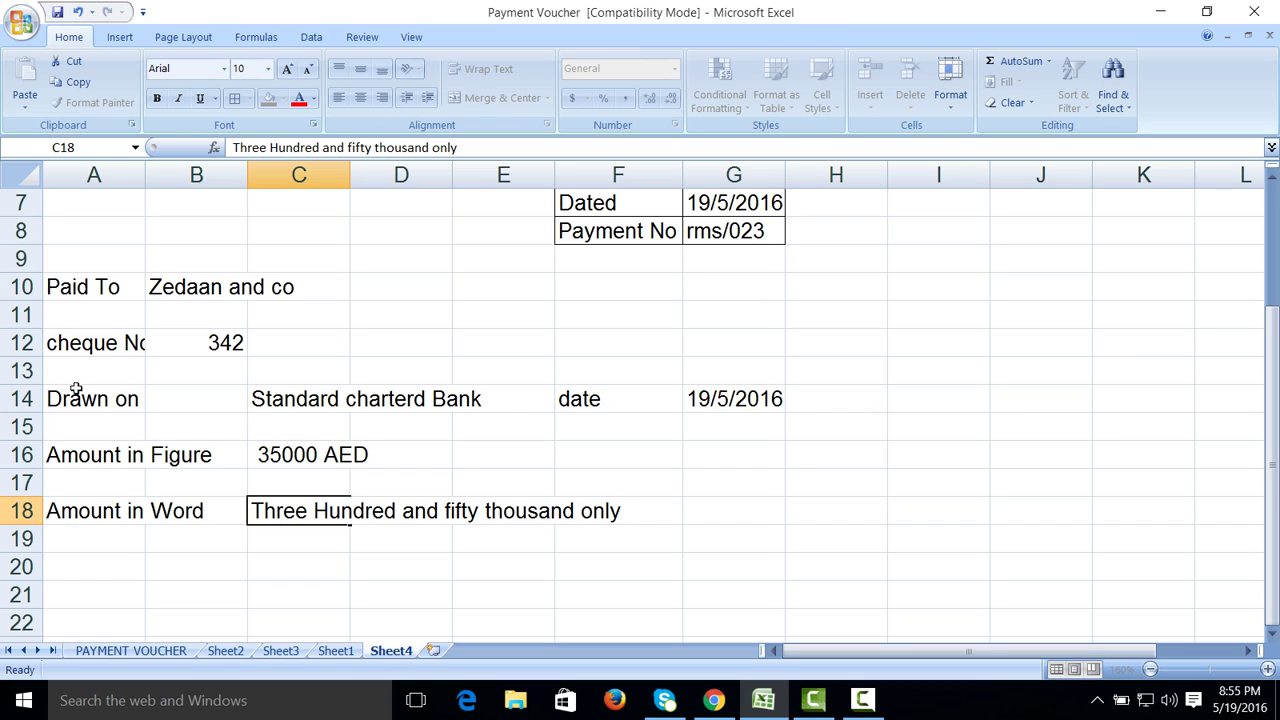
pyautogui.press('Return')
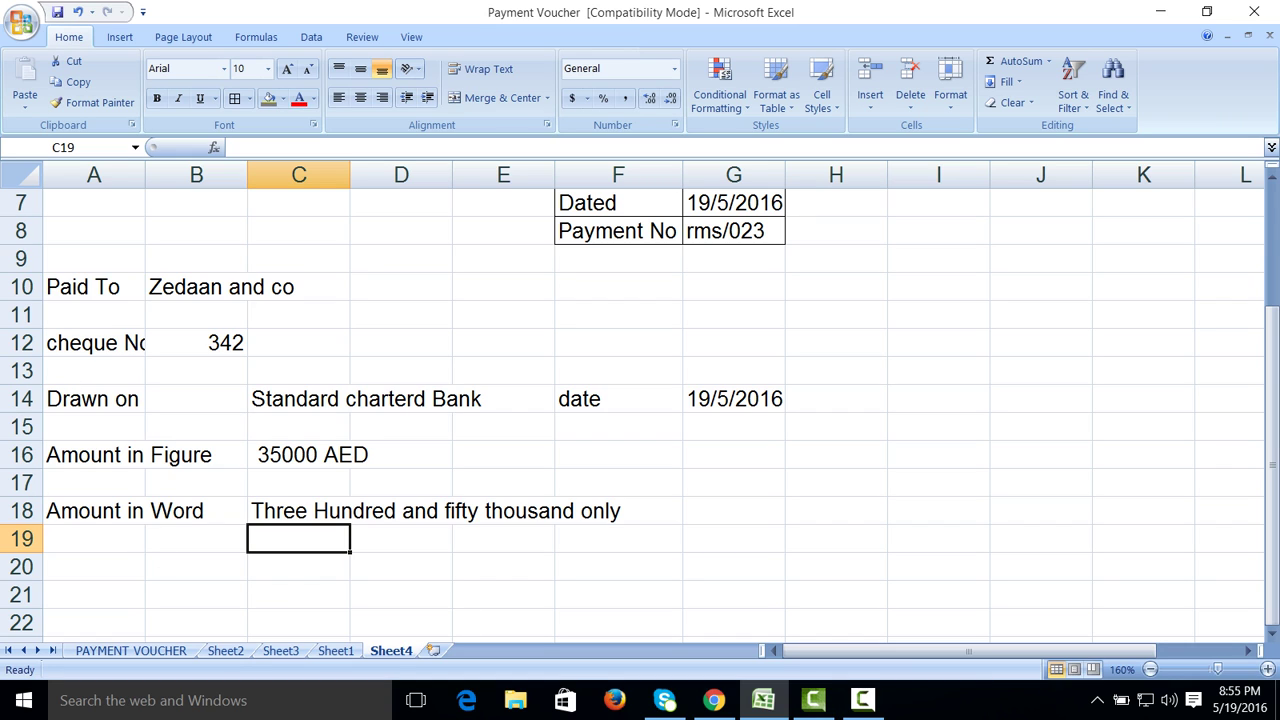
# Step: Enter the first invoice line in row 20: for Being, Invoice No 349, Amount 230000
pyautogui.click(862, 700)
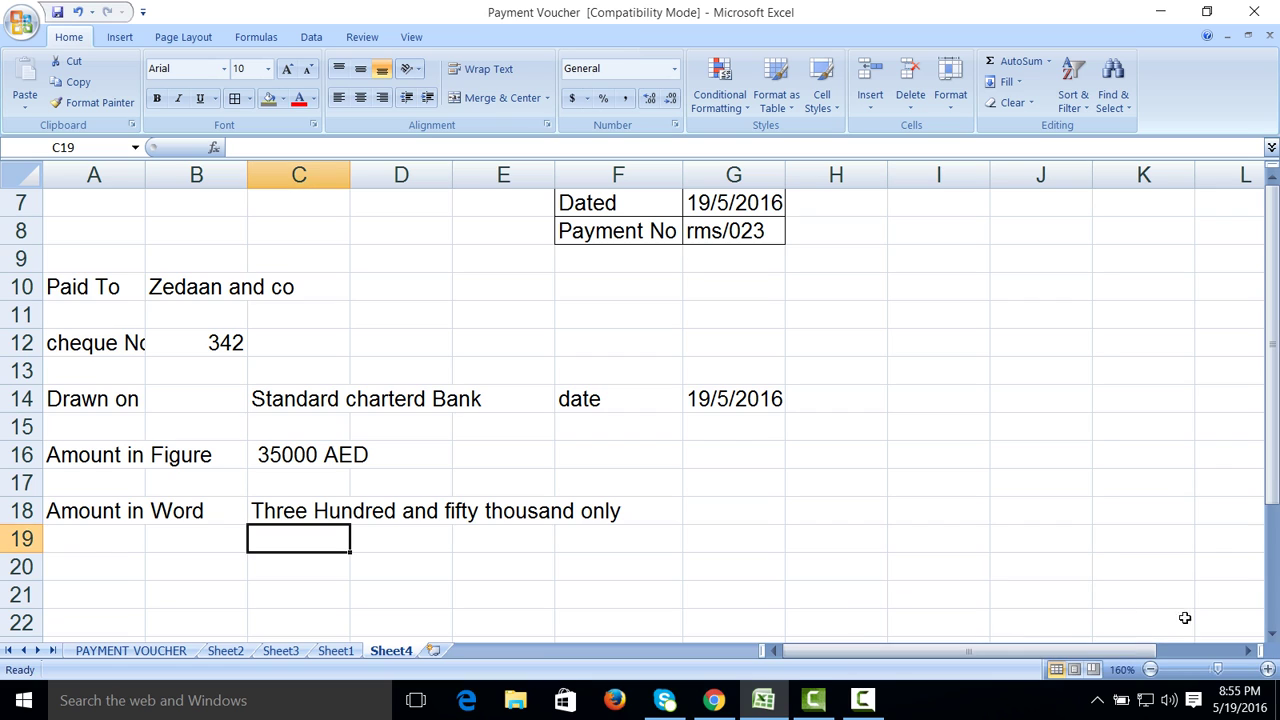
pyautogui.click(89, 568)
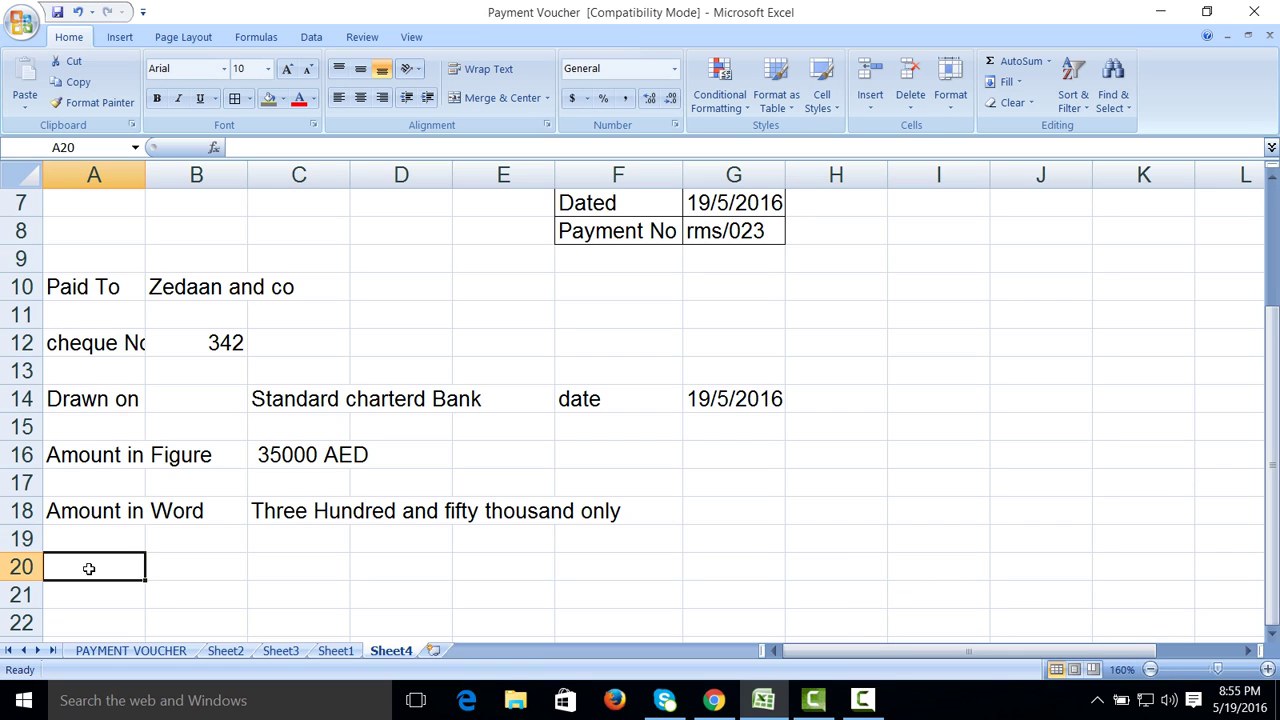
pyautogui.write('for Bei')
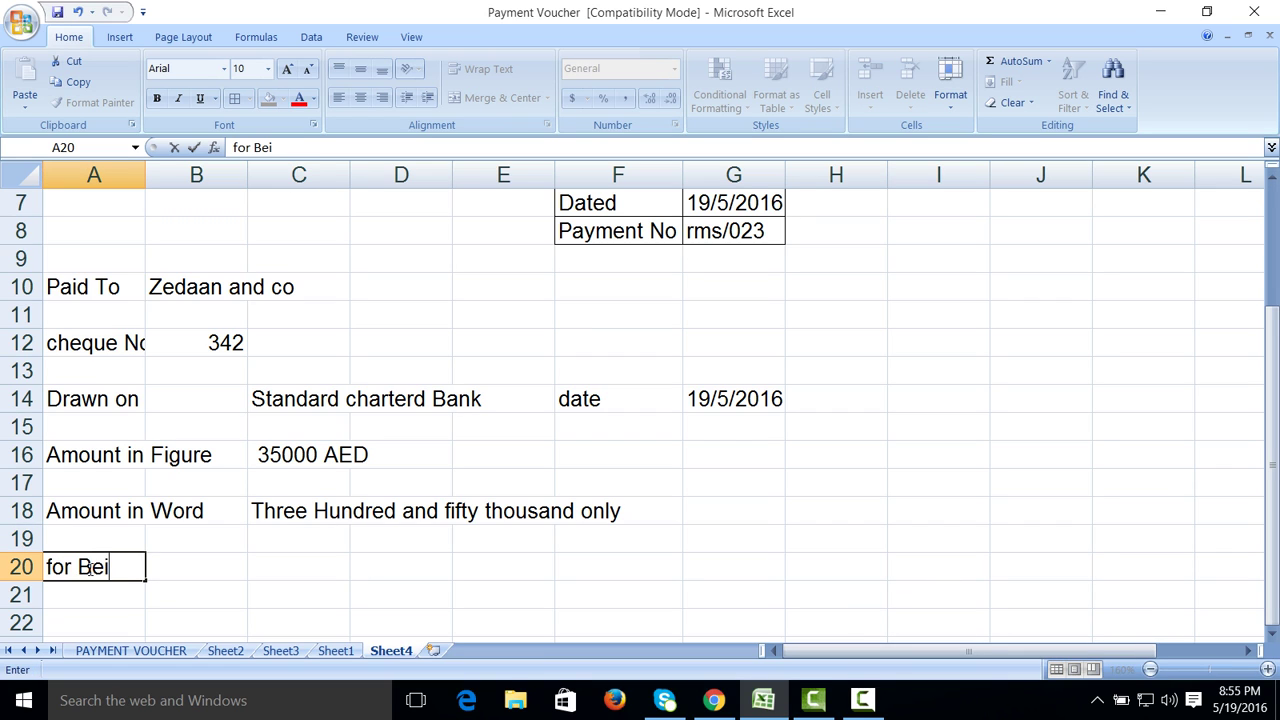
pyautogui.write('ng')
pyautogui.press('Tab')
pyautogui.press('Tab')
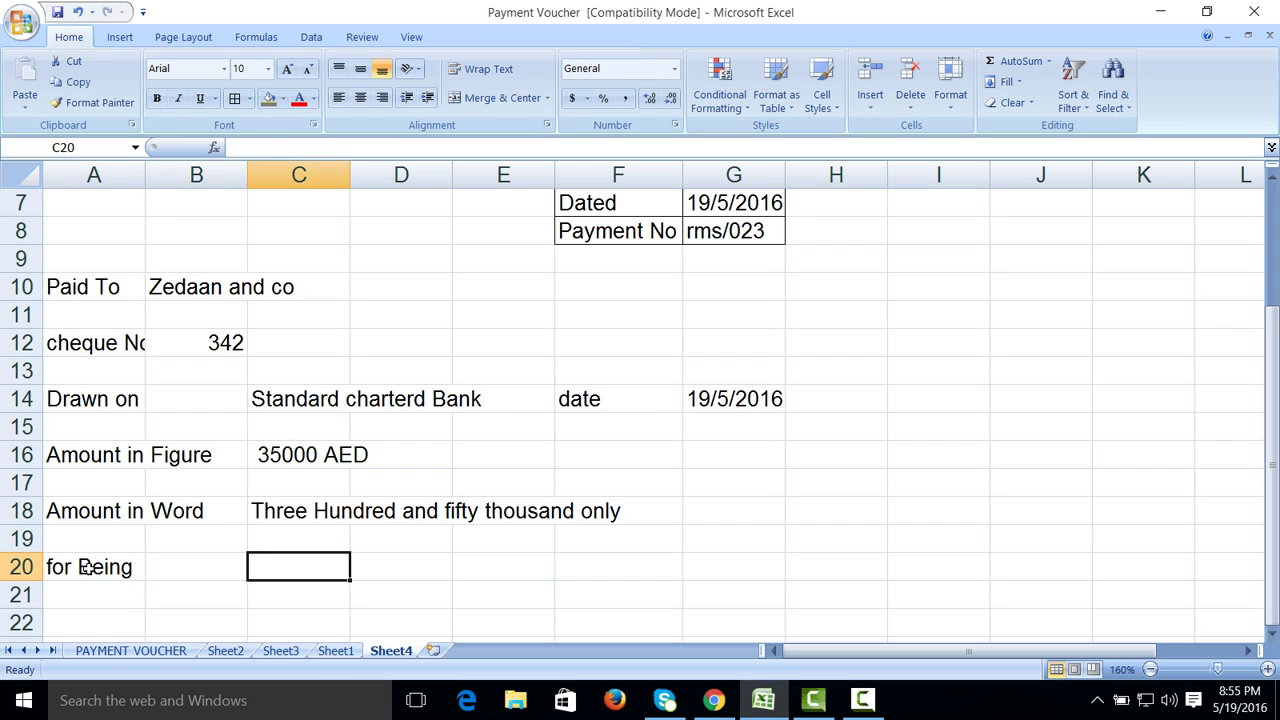
pyautogui.write('Invoice No')
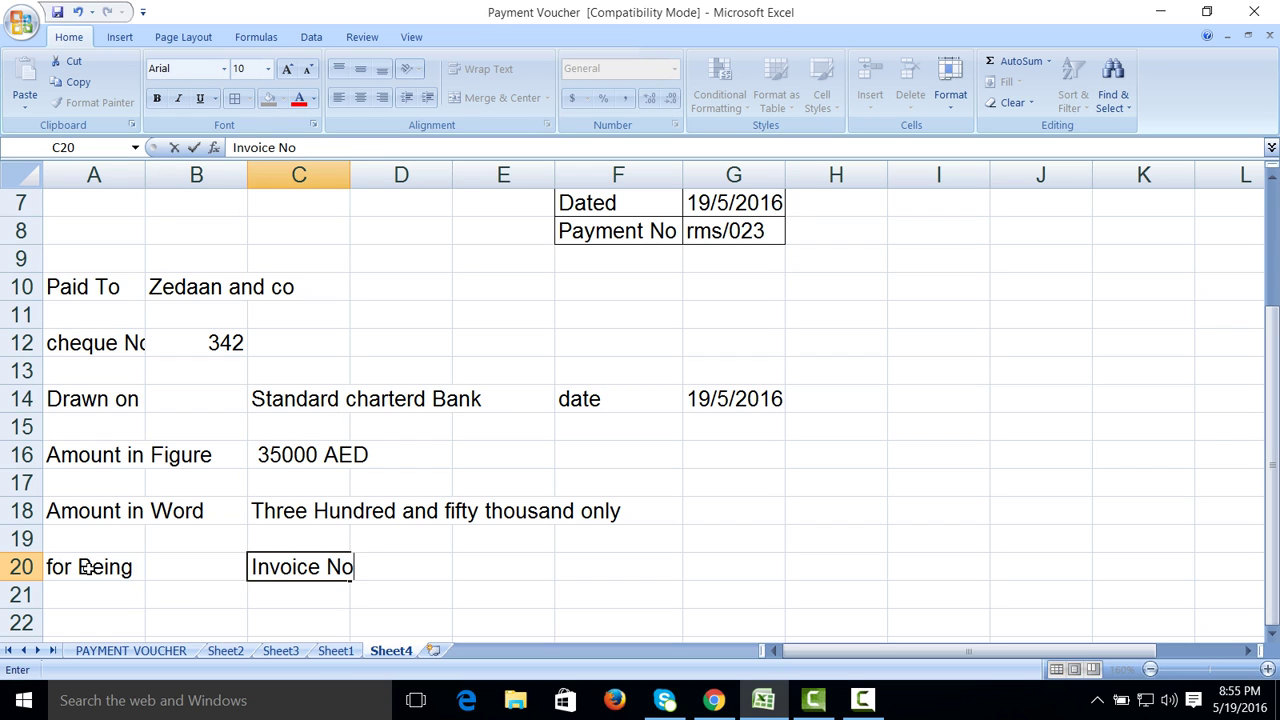
pyautogui.press('Tab')
pyautogui.press('Tab')
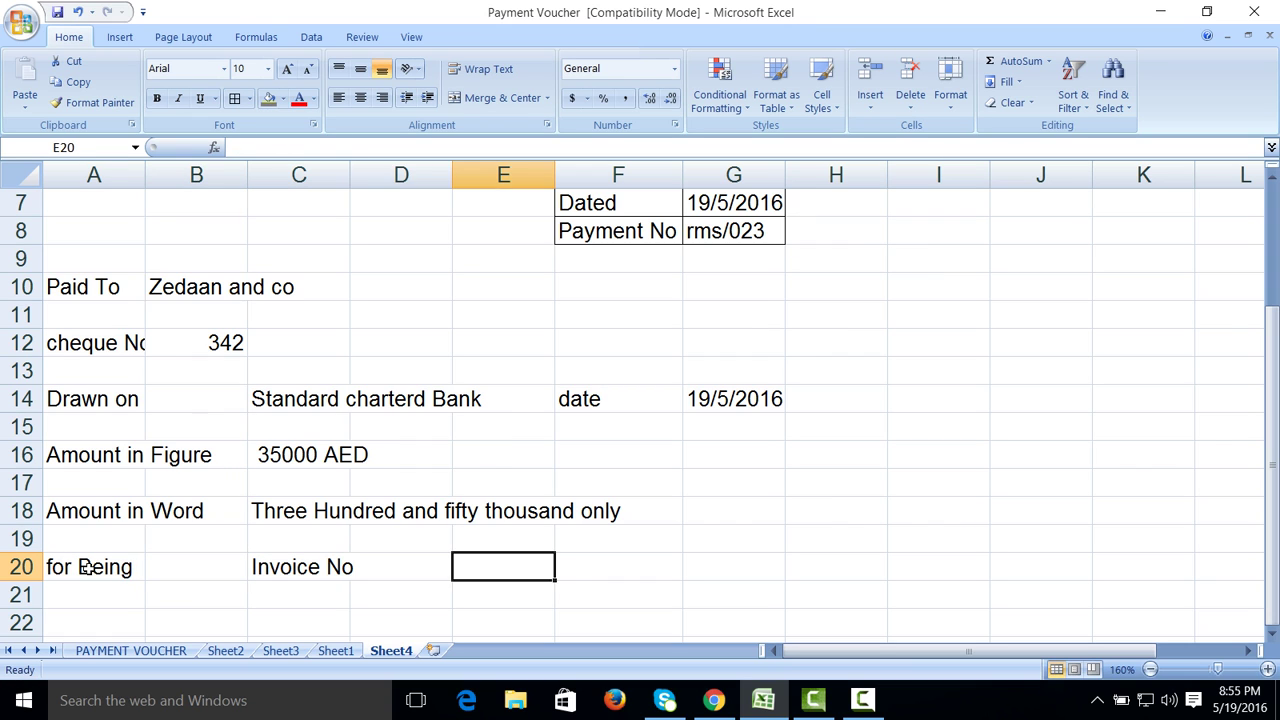
pyautogui.write('349')
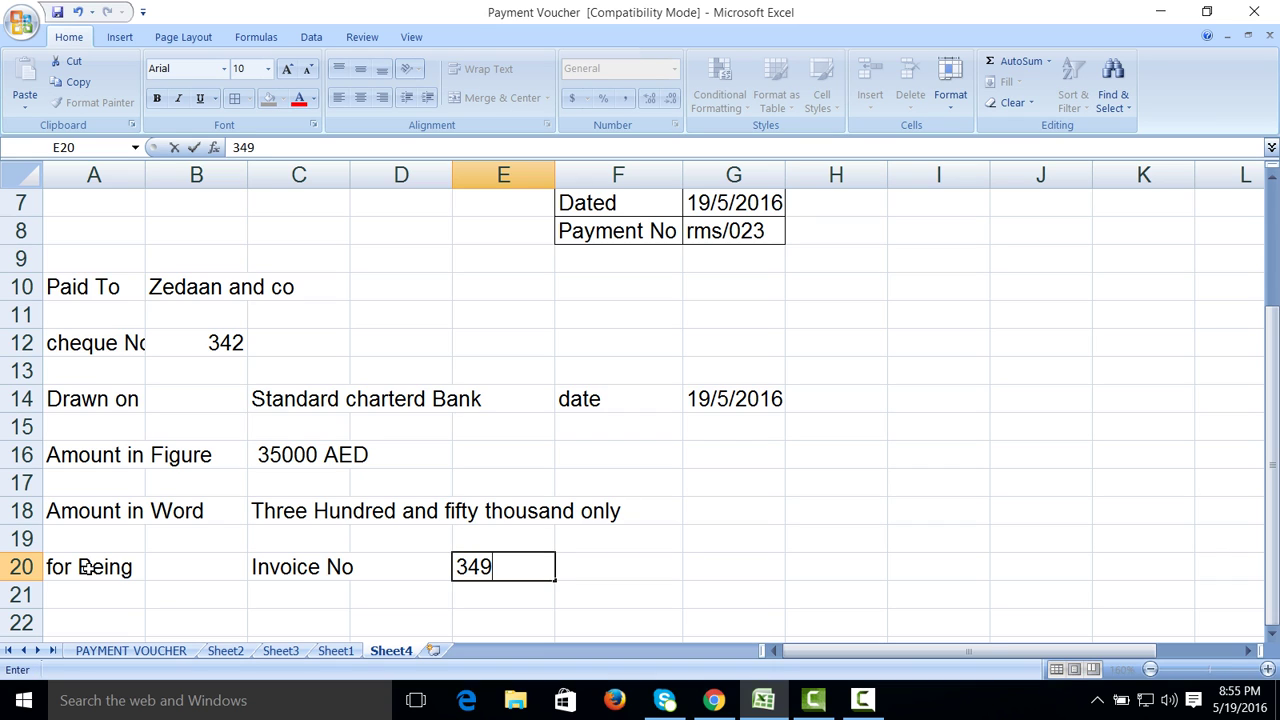
pyautogui.press('Tab')
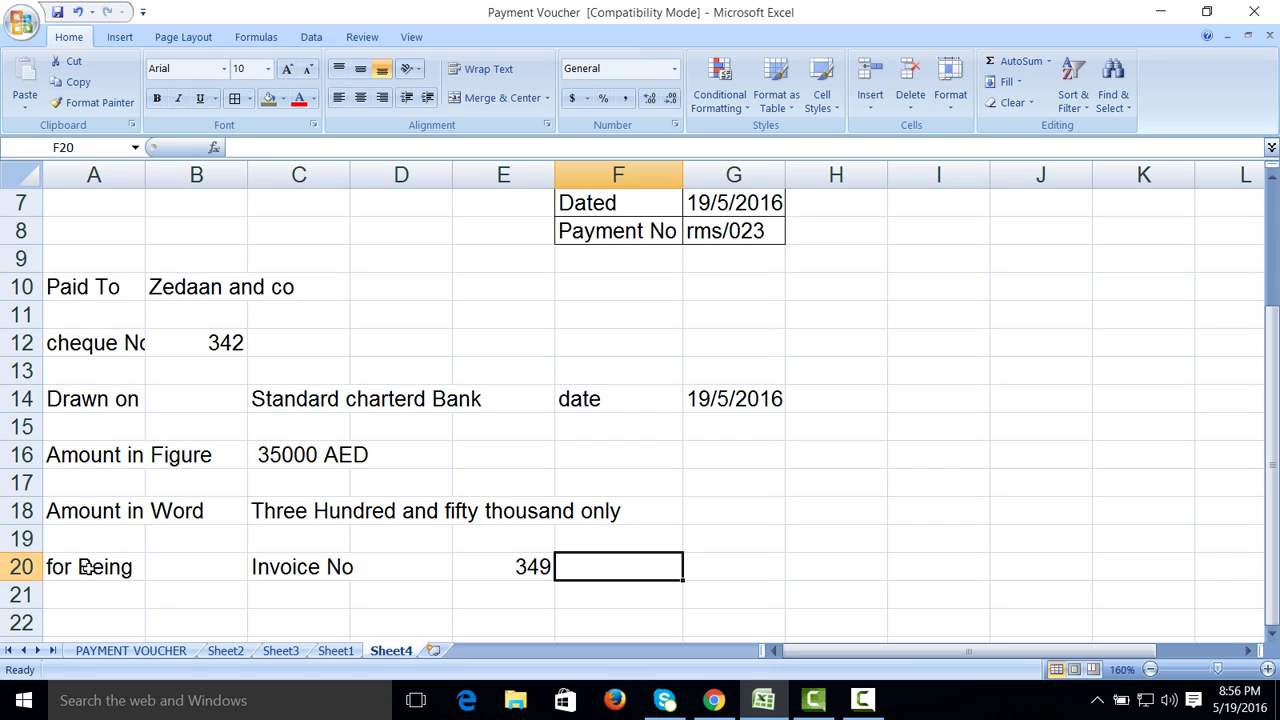
pyautogui.write('Amount')
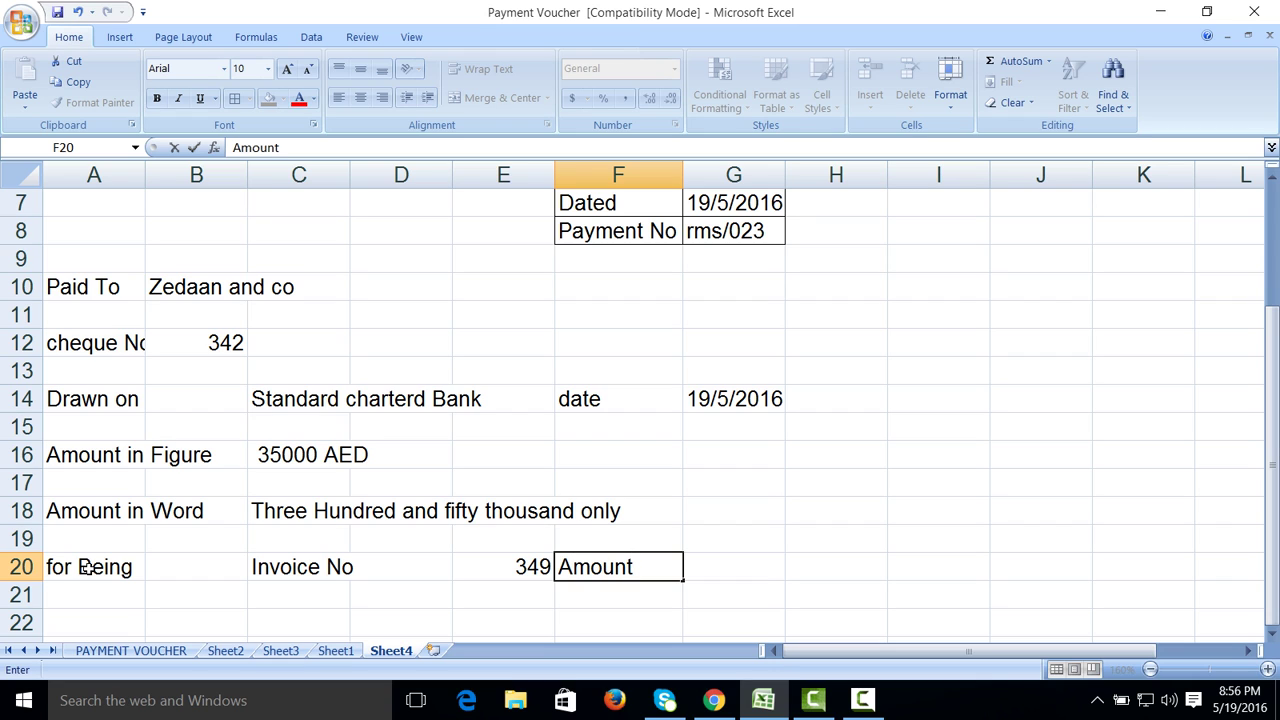
pyautogui.press('Tab')
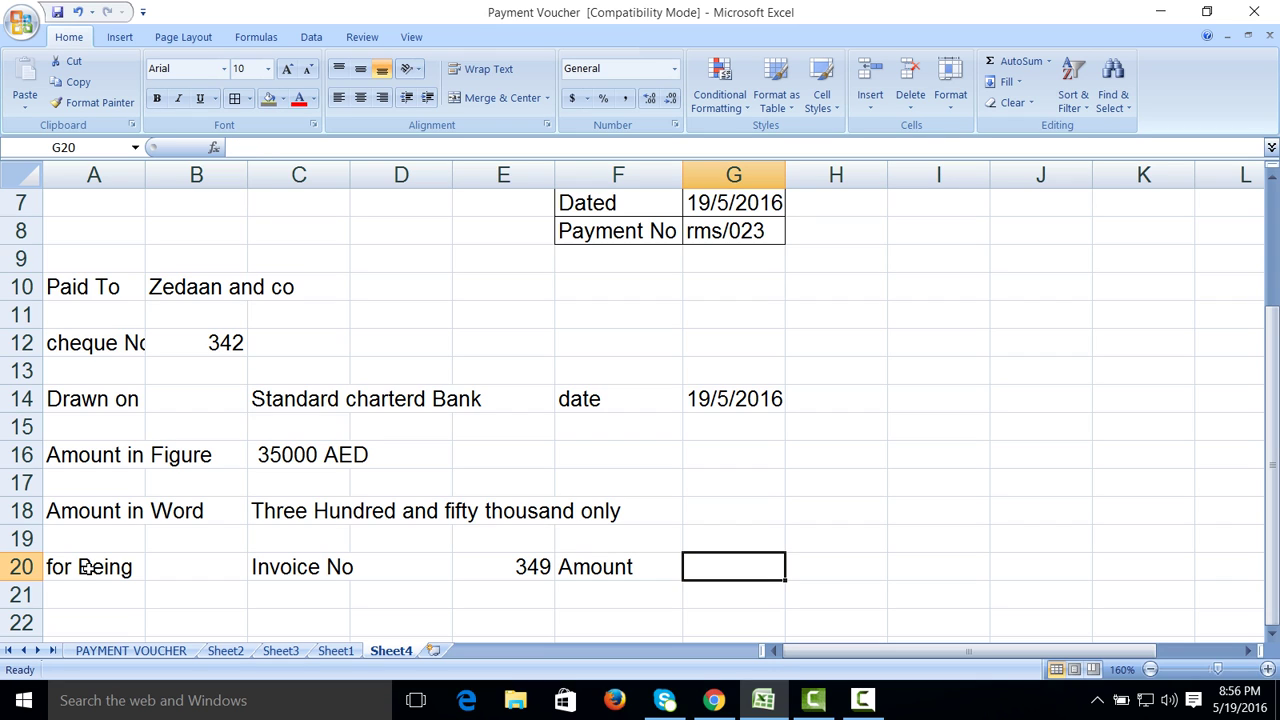
pyautogui.write('23000')
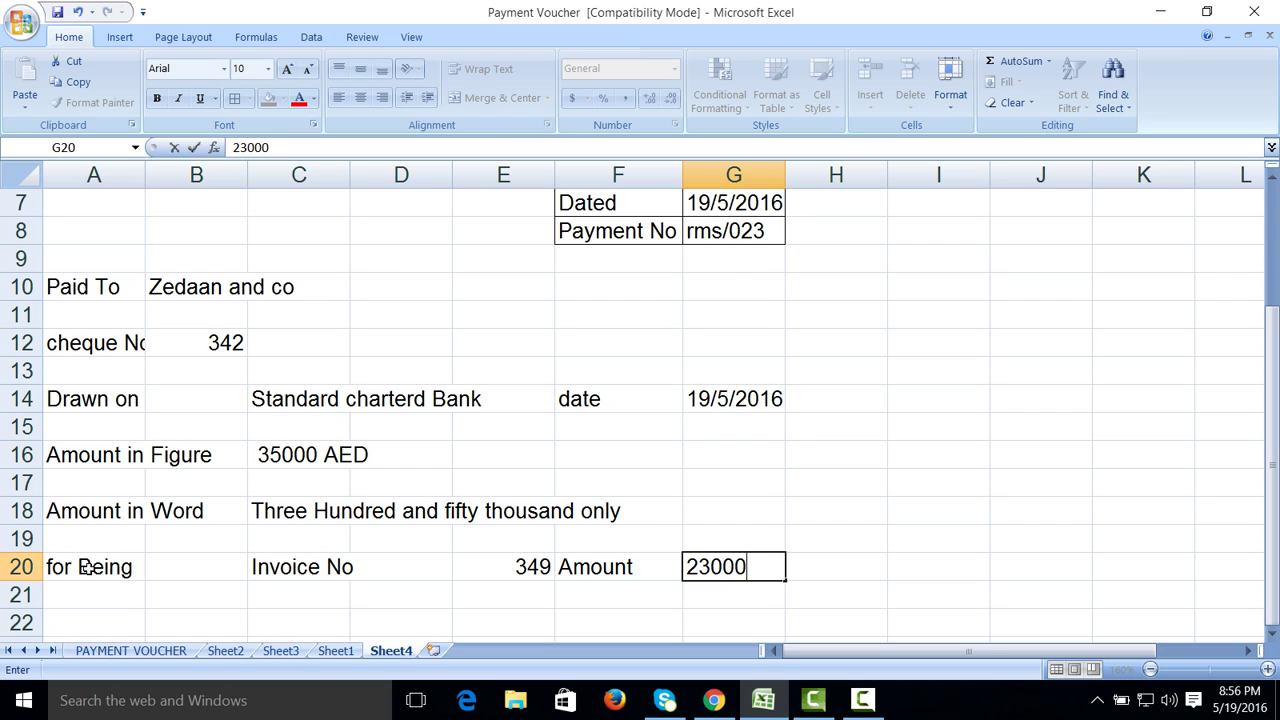
pyautogui.write('0')
# Step: Correct the voucher amount in C16 to 350000 and add a second line for Invoice No 321
pyautogui.doubleClick(288, 455)
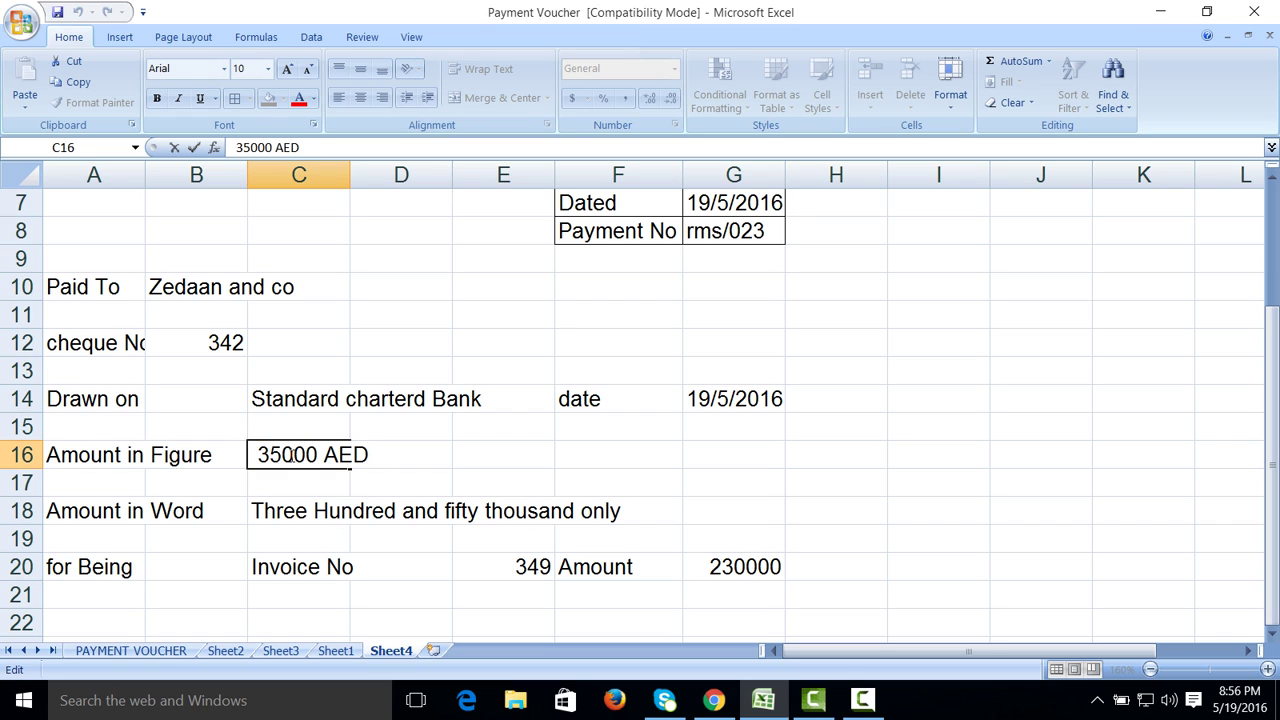
pyautogui.write('0')
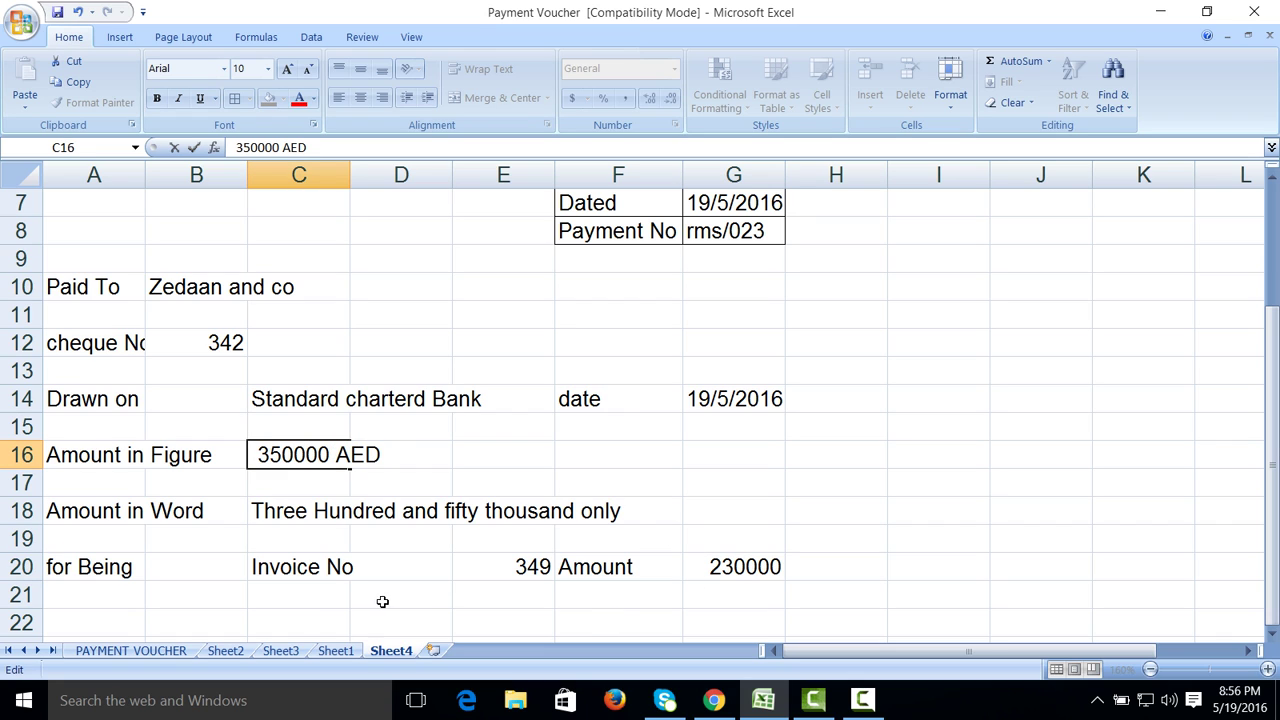
pyautogui.click(302, 601)
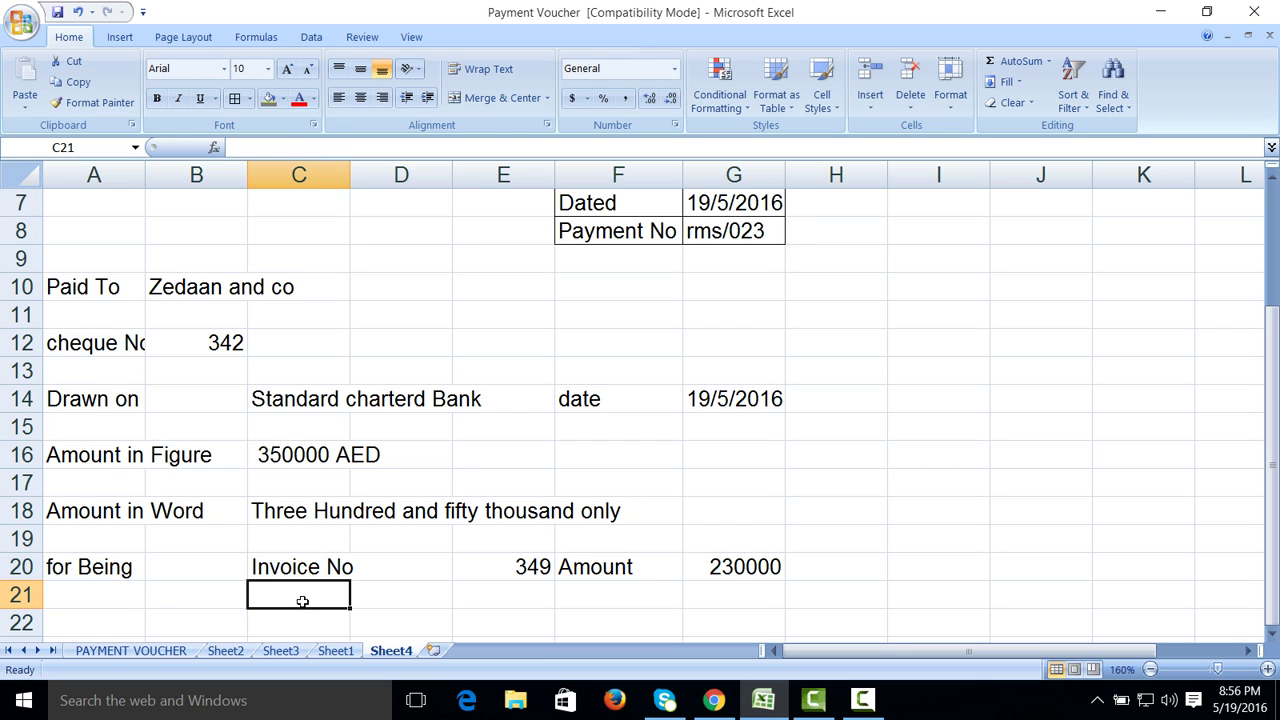
pyautogui.write('Invoi')
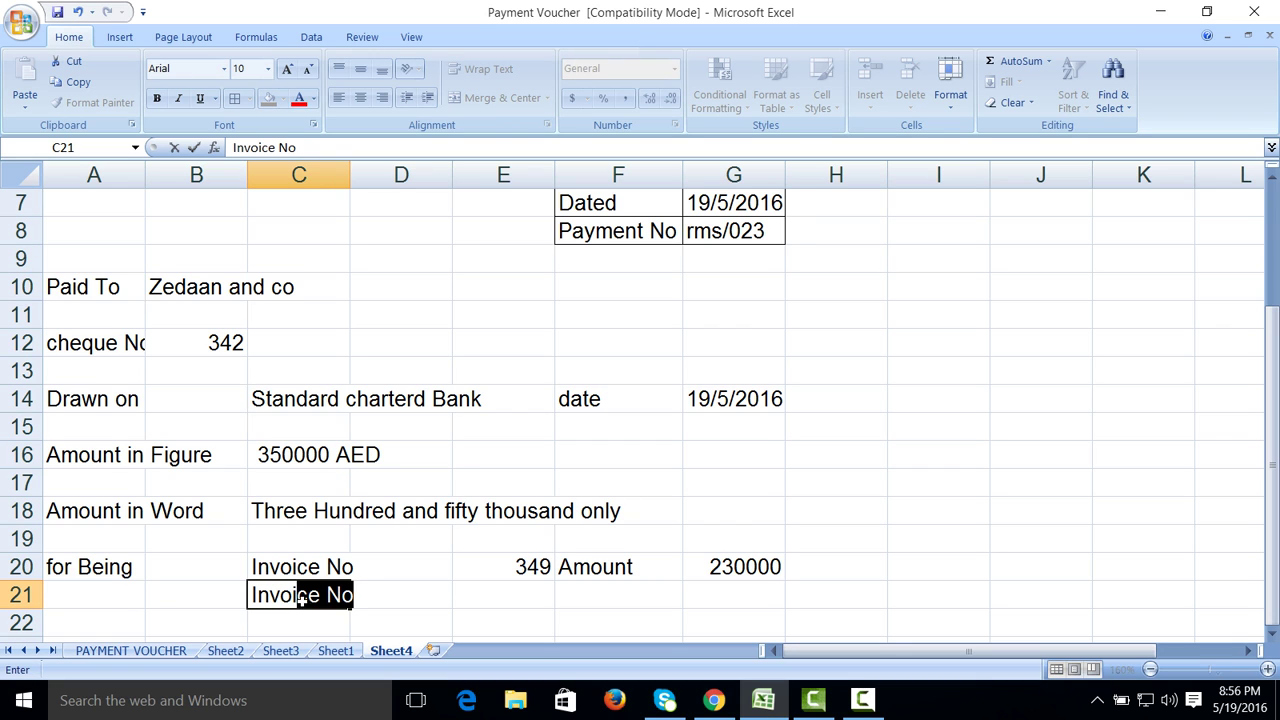
pyautogui.press('Tab')
pyautogui.press('Tab')
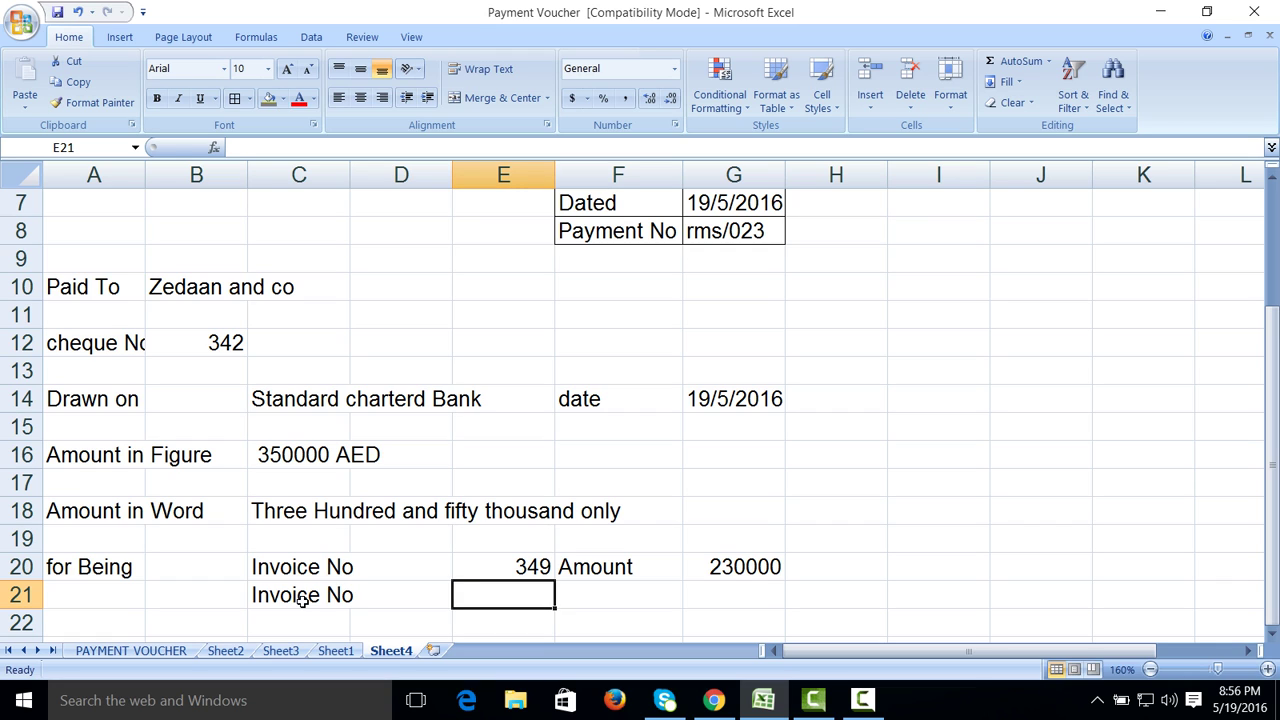
pyautogui.write('321')
pyautogui.press('Tab')
pyautogui.write('amount')
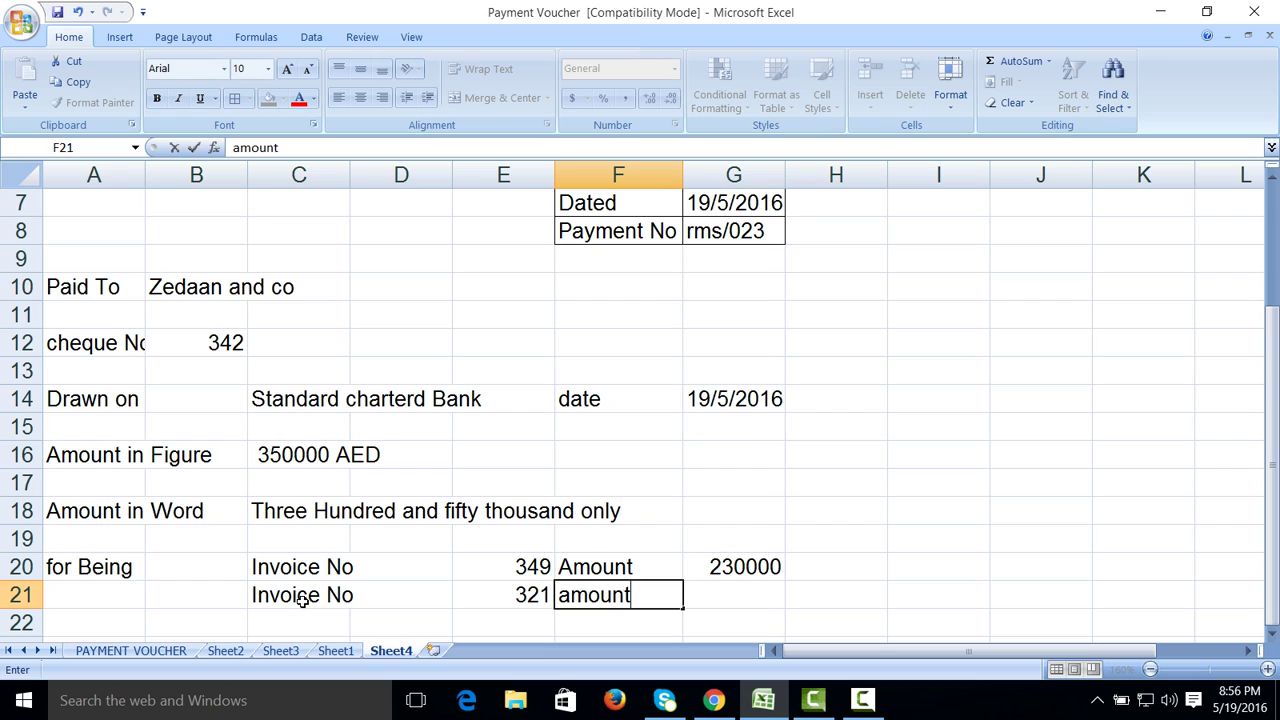
pyautogui.press('Tab')
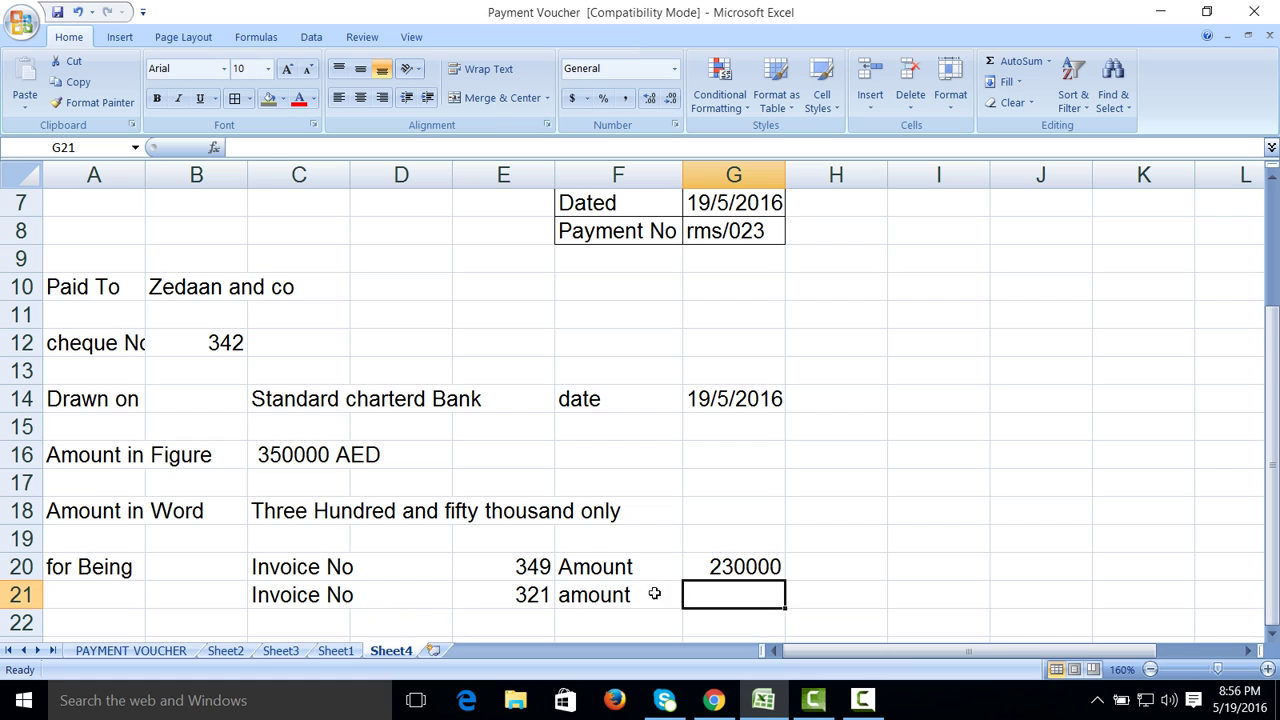
# Step: Set the amounts in G20 and G21 to 140000 and 130000
pyautogui.click(724, 562)
pyautogui.write('14')
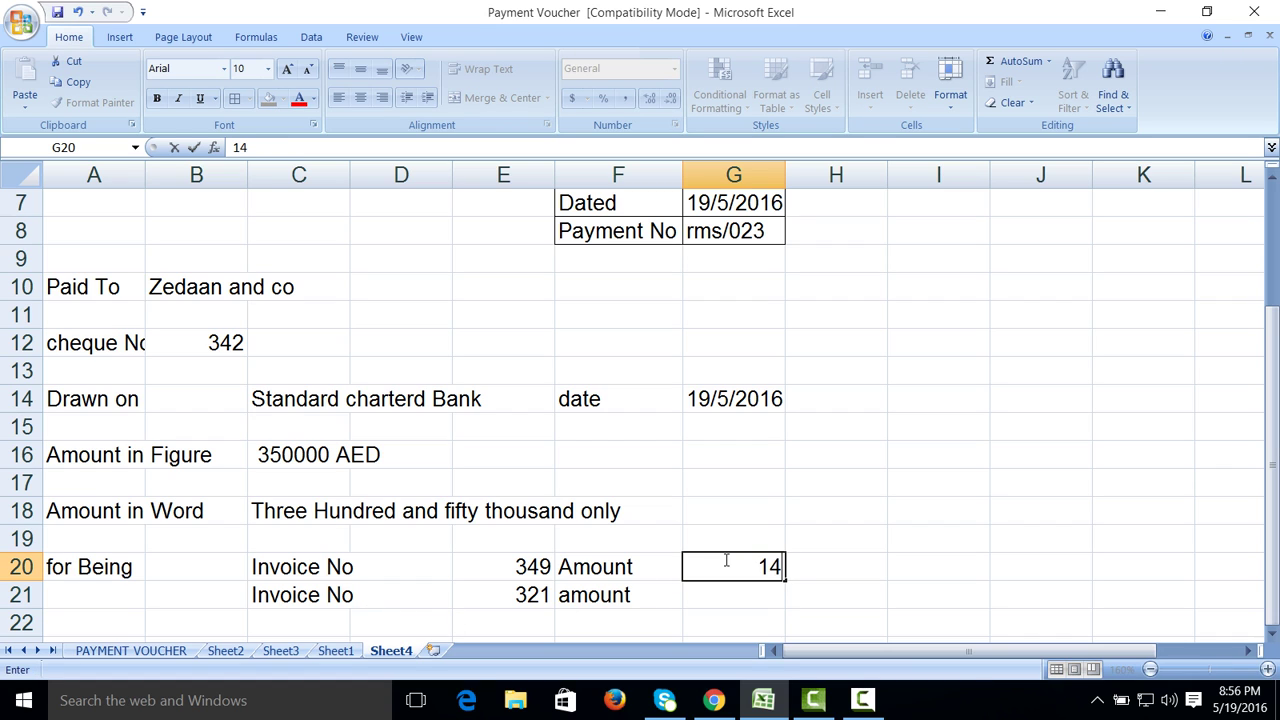
pyautogui.write('0000')
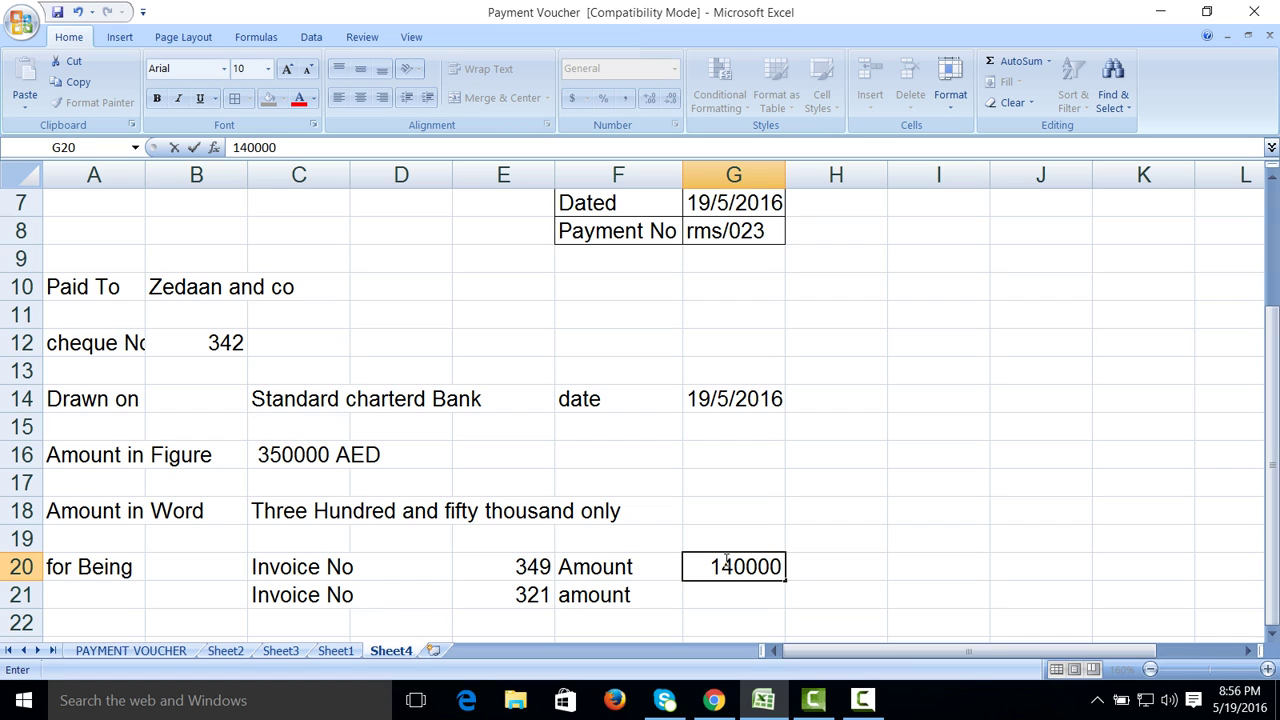
pyautogui.press('Return')
pyautogui.write('13000')
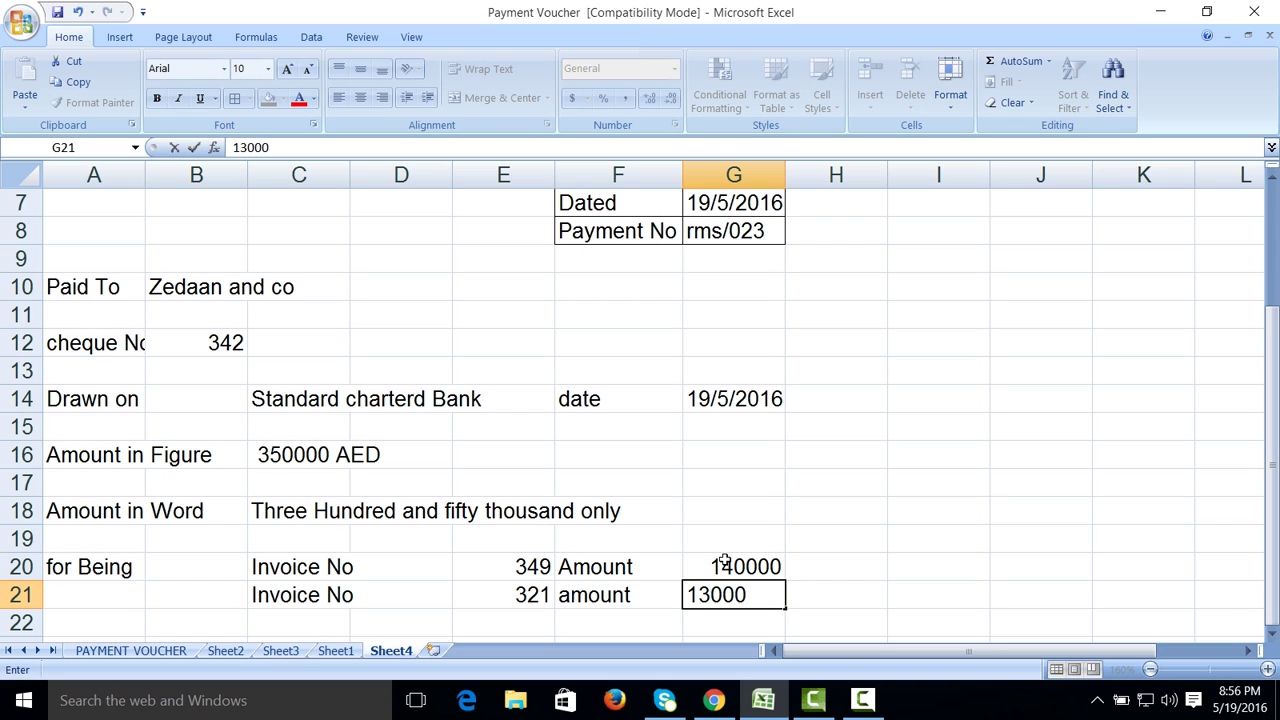
pyautogui.press('Return')
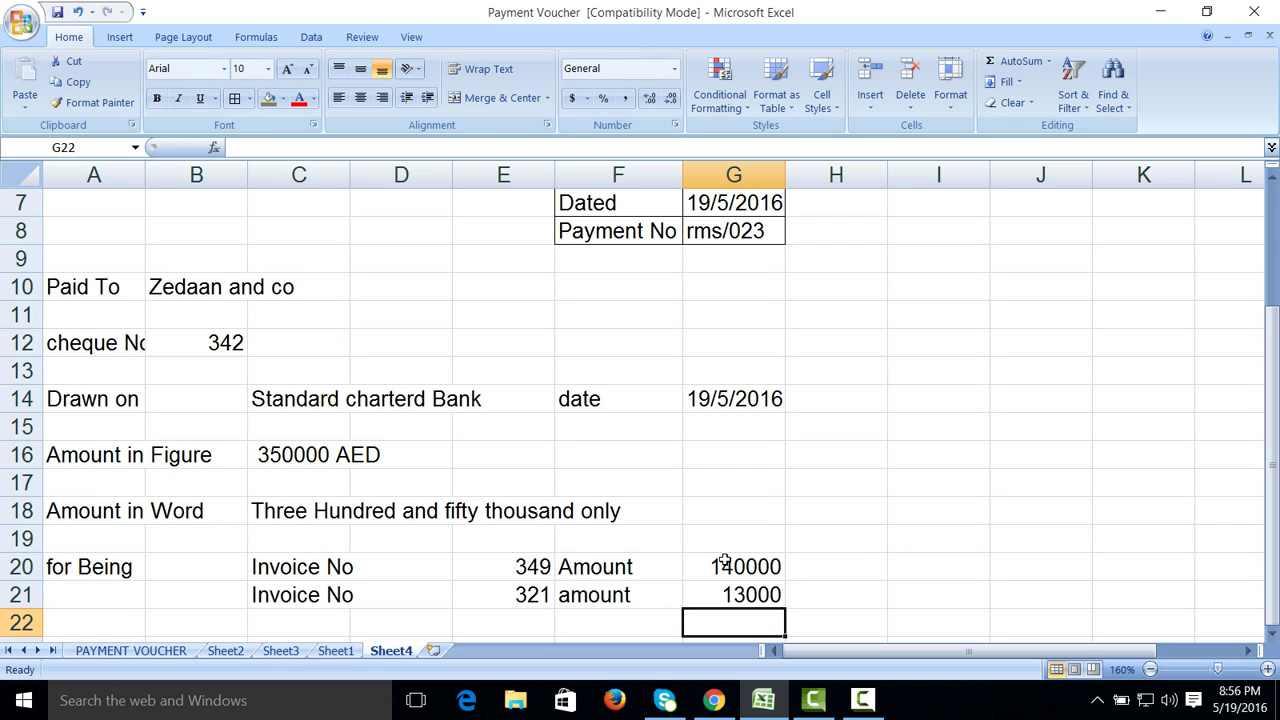
pyautogui.press('Up')
pyautogui.write('130000')
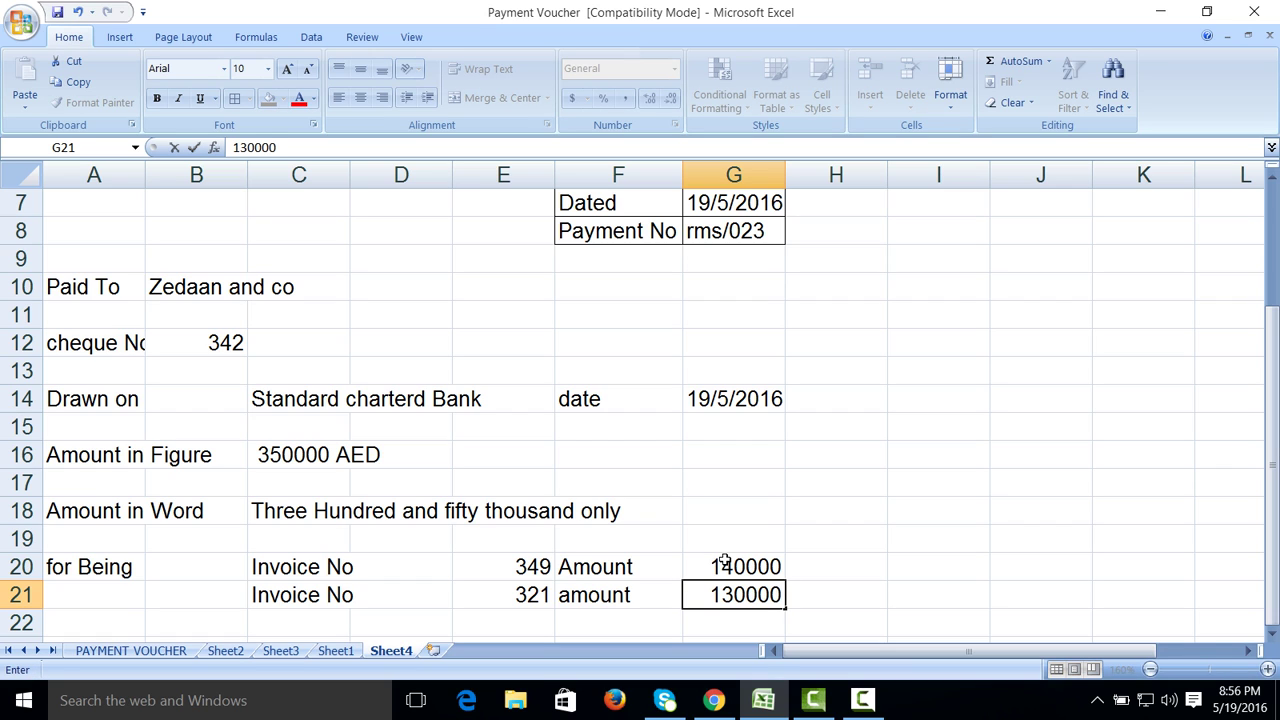
pyautogui.press('Return')
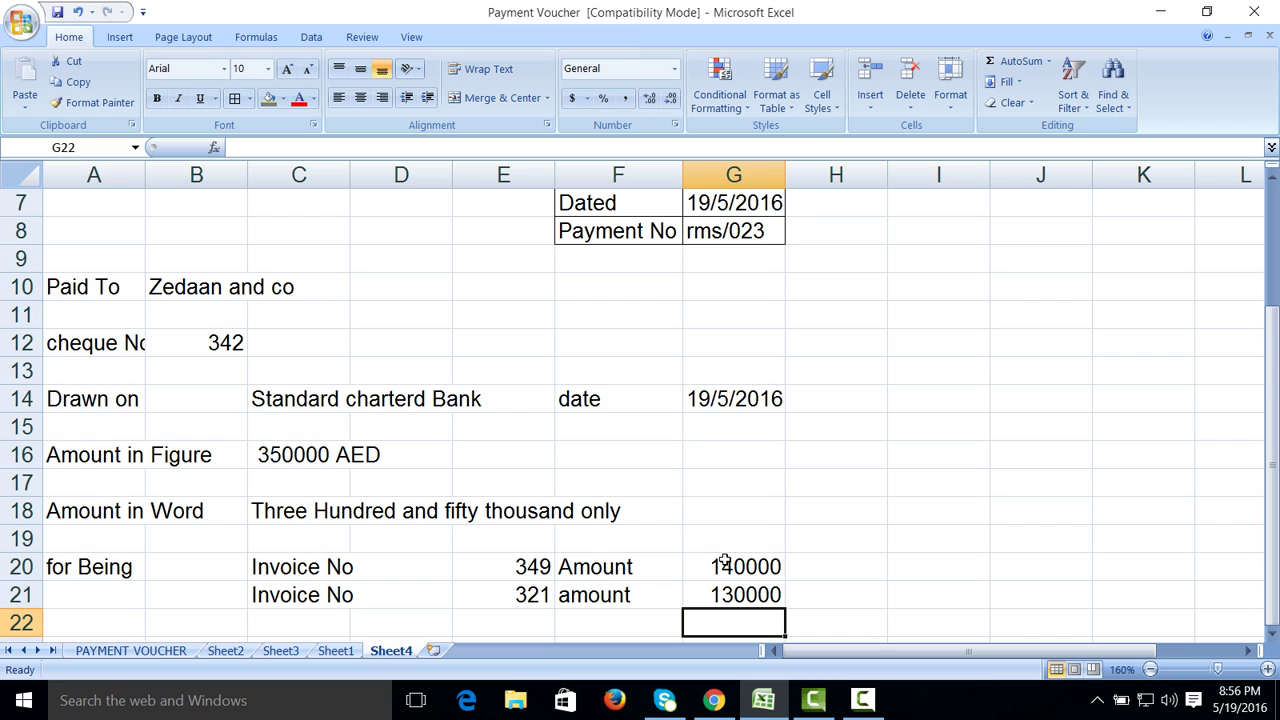
# Step: Start a third invoice line in row 22 with Invoice No 348
pyautogui.click(275, 615)
pyautogui.write('in')
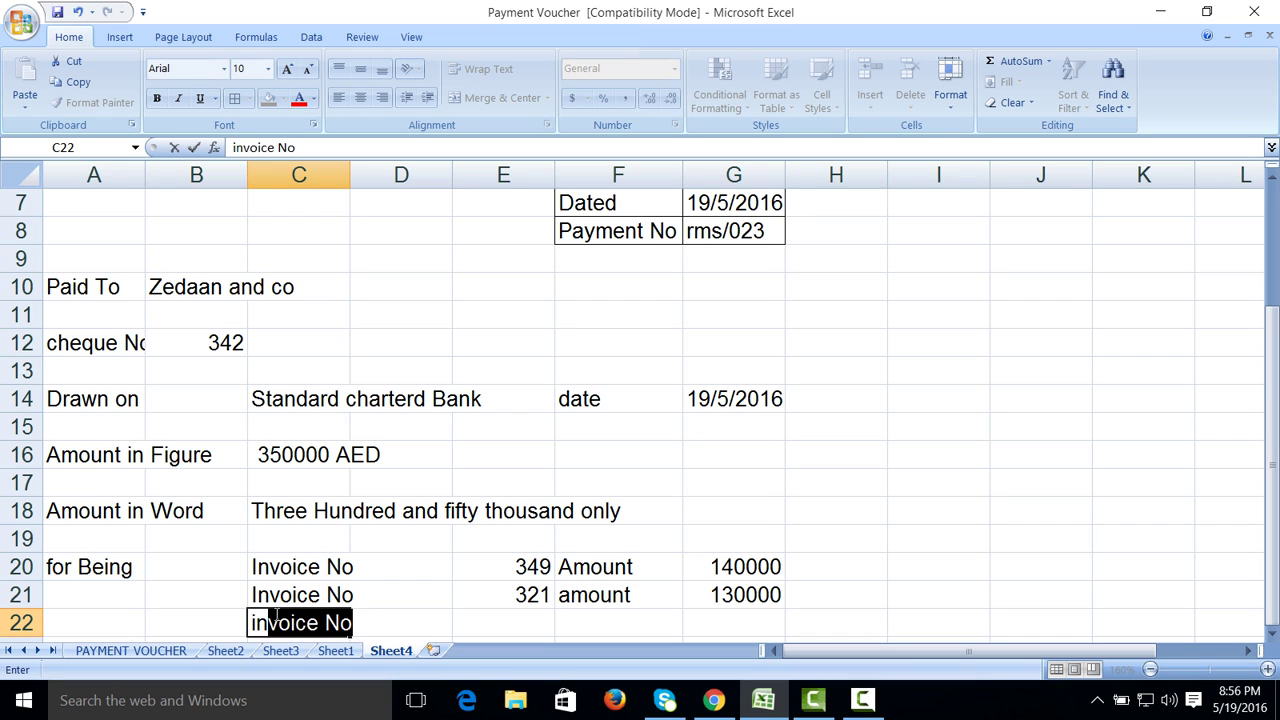
pyautogui.press('Tab')
pyautogui.press('Tab')
pyautogui.write('34')
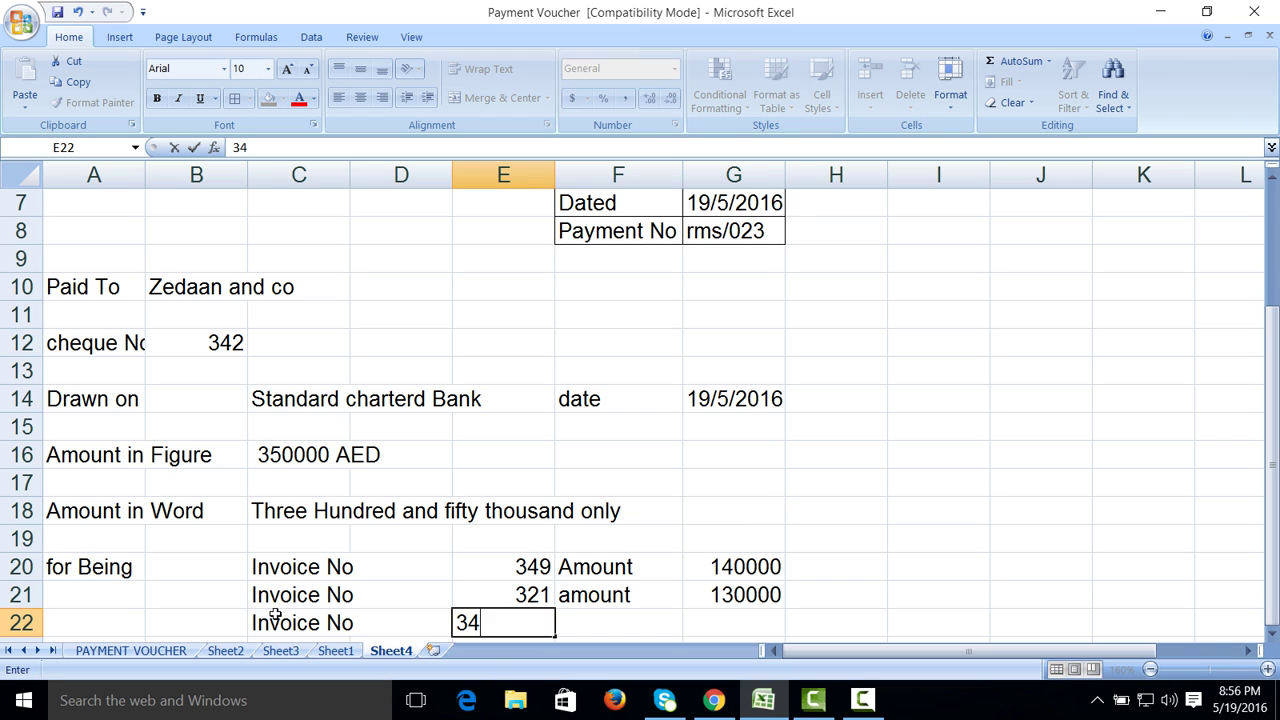
pyautogui.write('8')
pyautogui.press('Tab')
pyautogui.press('Tab')
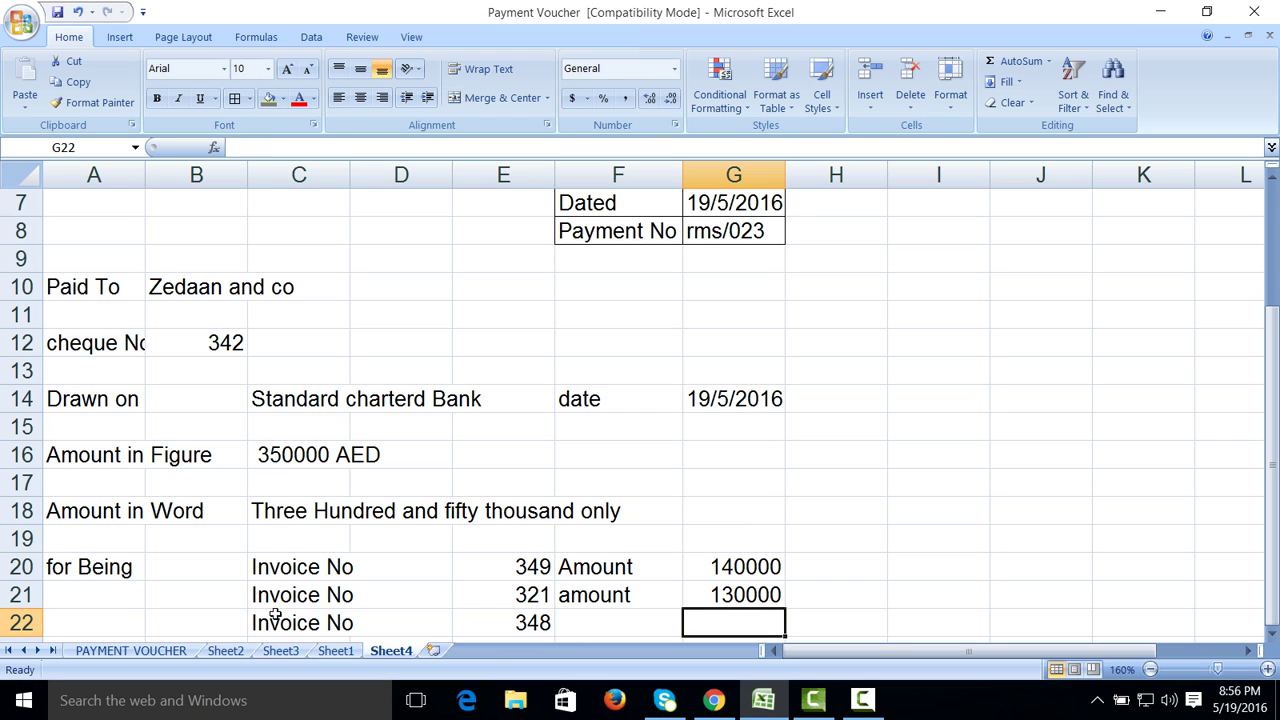
# Step: Enter =350000-G21-G20 in G22 so invoice 348's amount comes to 80000
pyautogui.write('=')
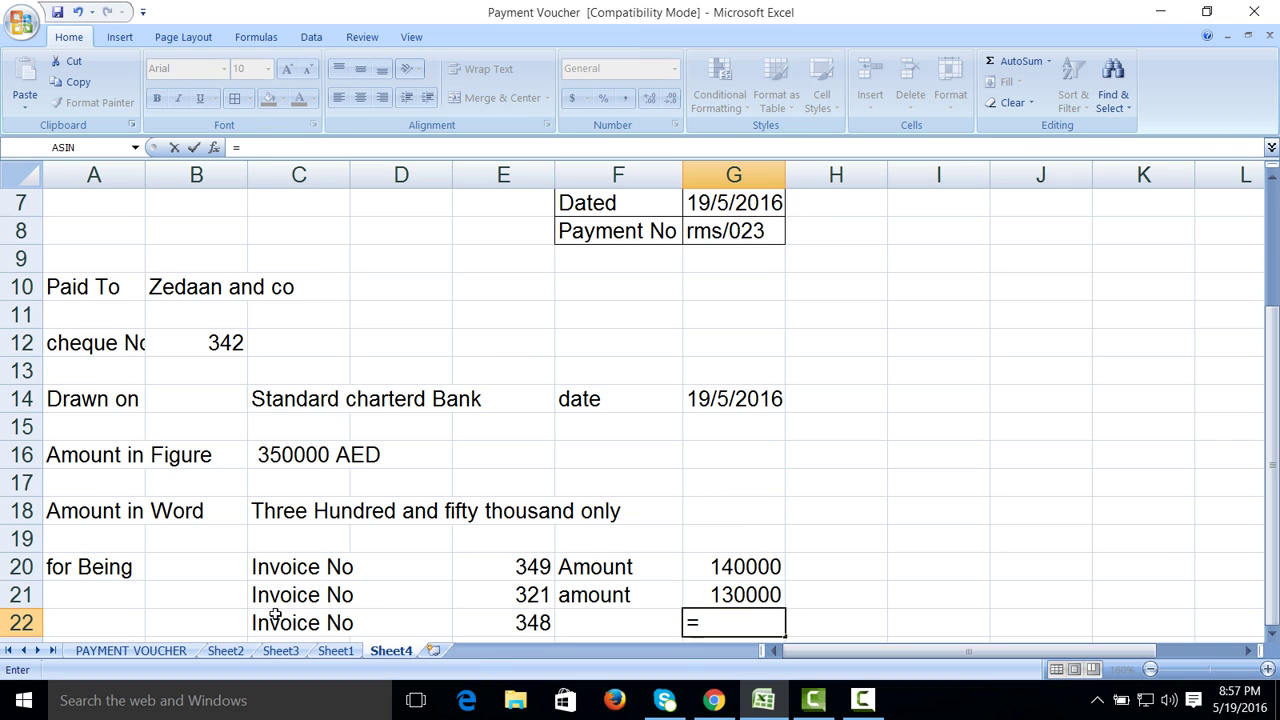
pyautogui.write('35000')
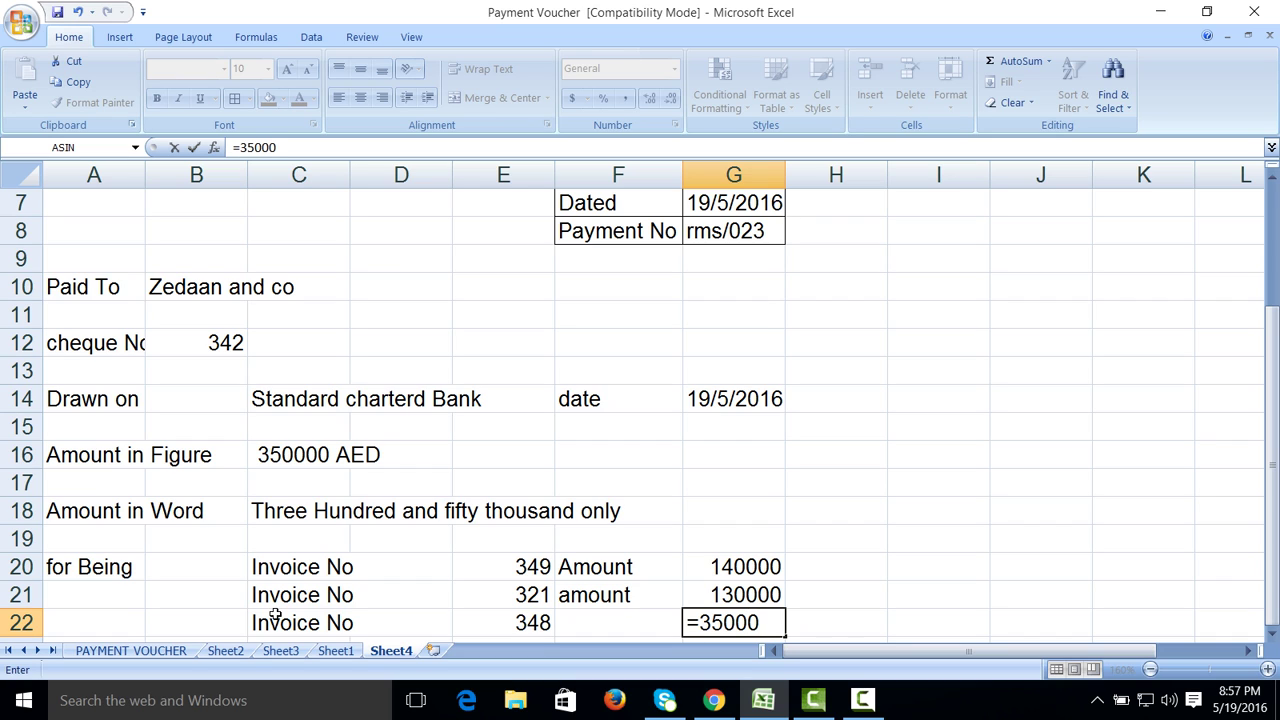
pyautogui.press('Up')
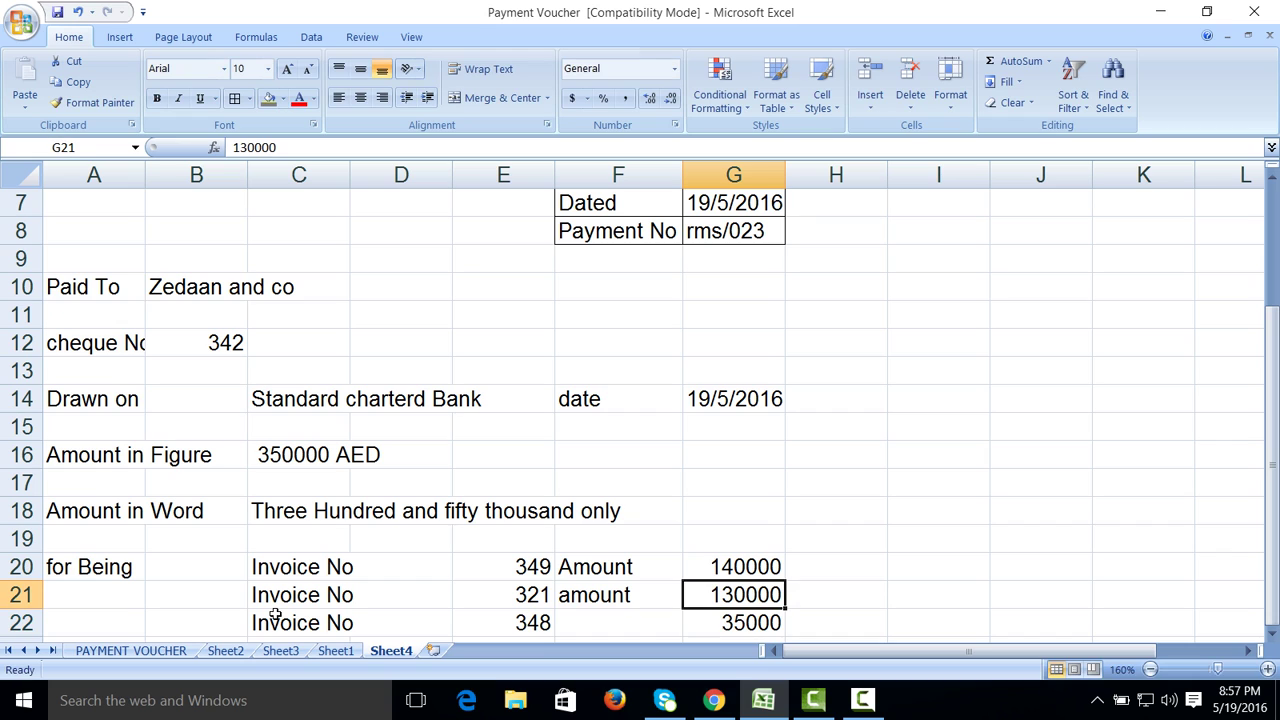
pyautogui.press('Down')
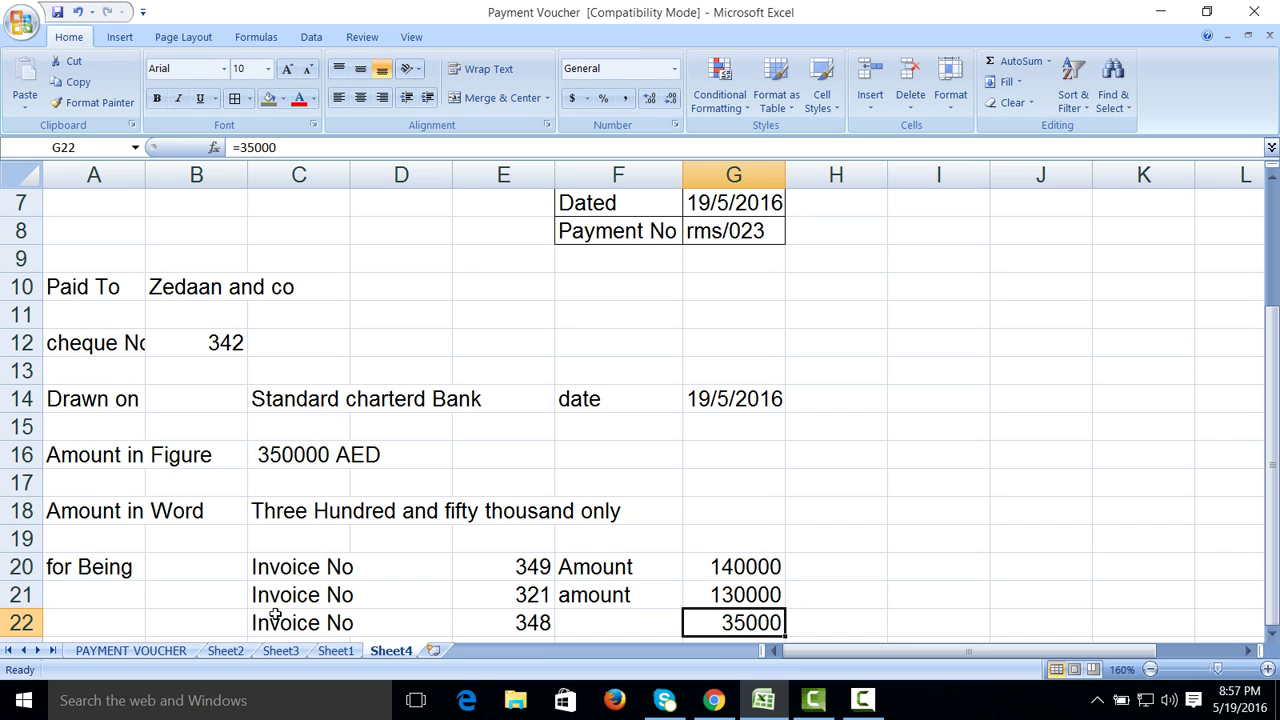
pyautogui.write('=350000')
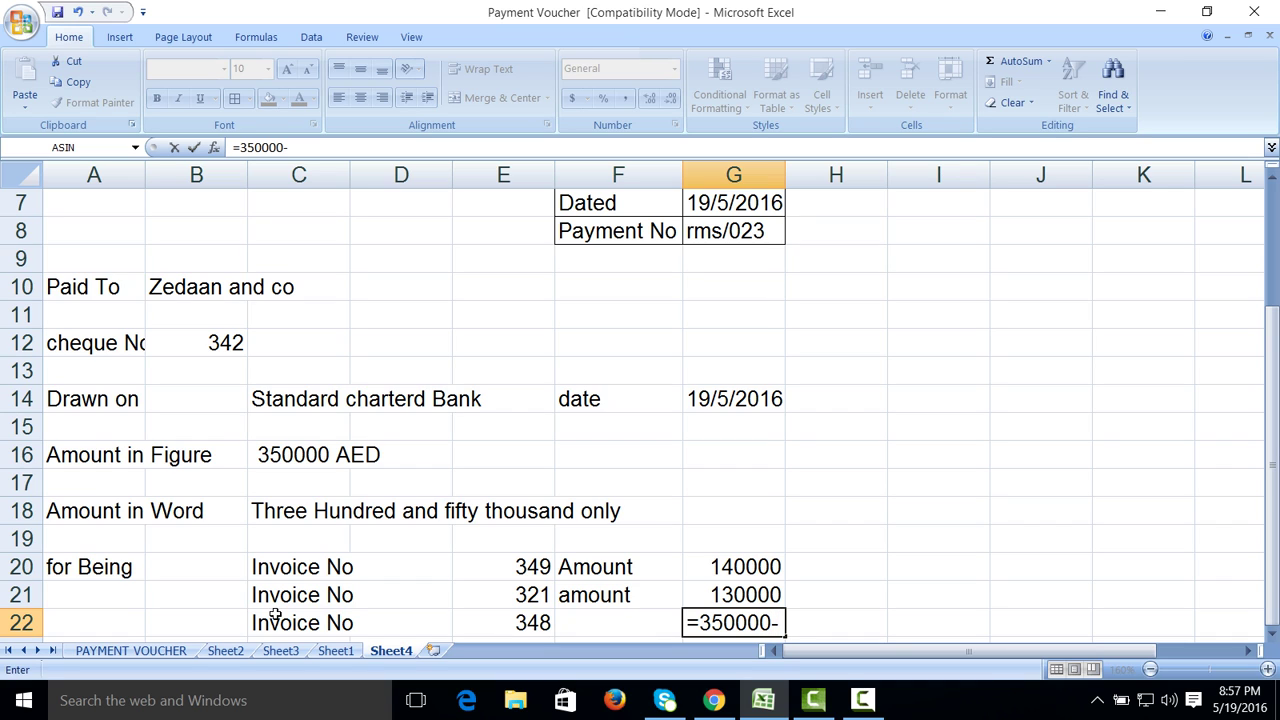
pyautogui.write('-')
pyautogui.press('Up')
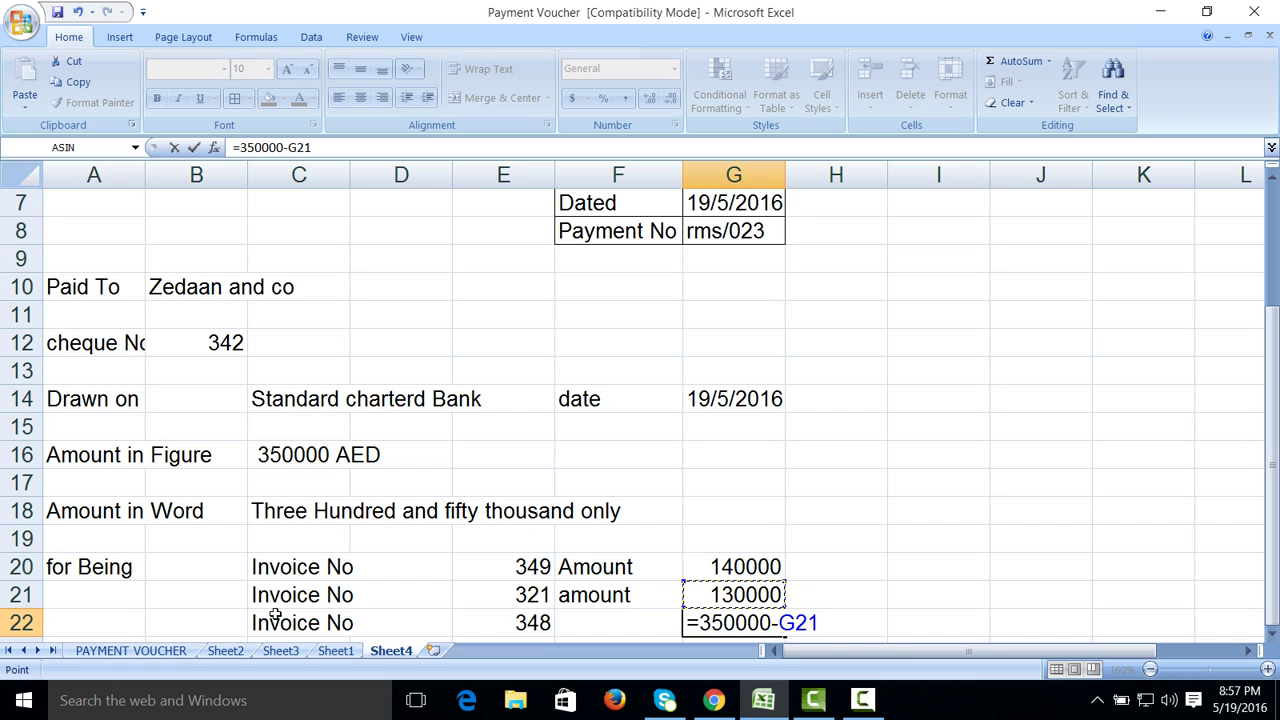
pyautogui.write('-')
pyautogui.press('Up')
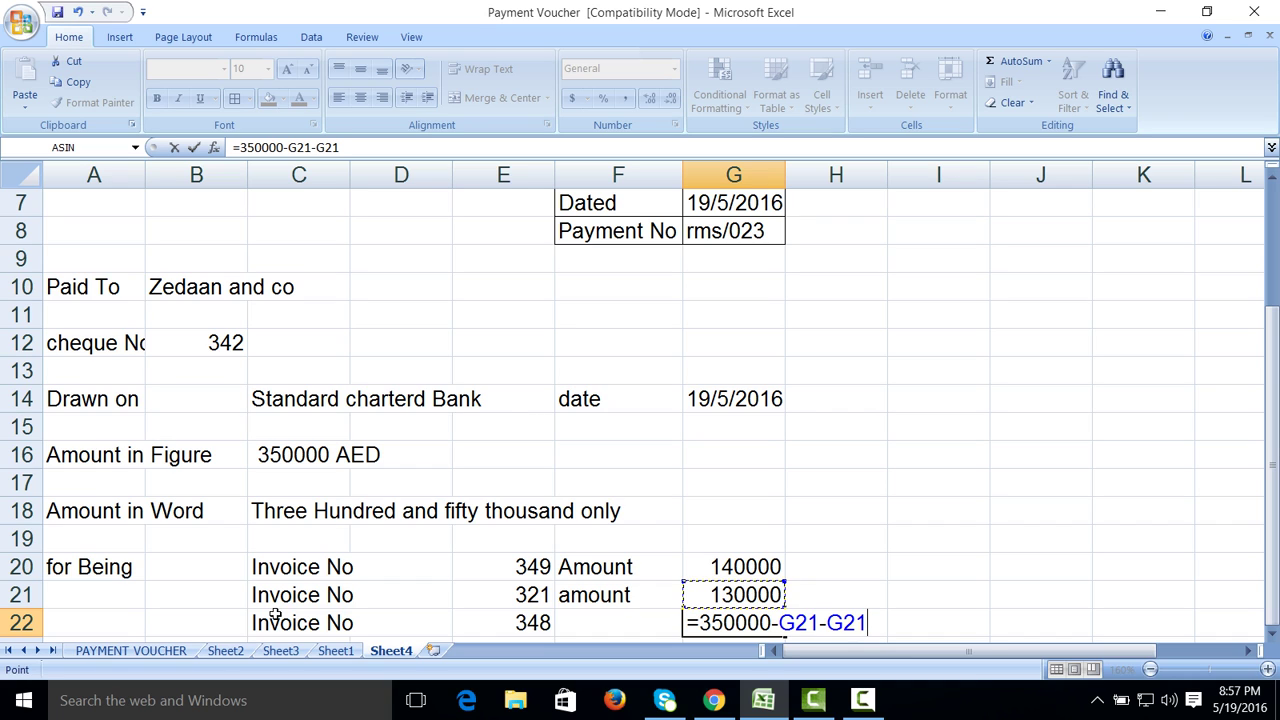
pyautogui.press('Up')
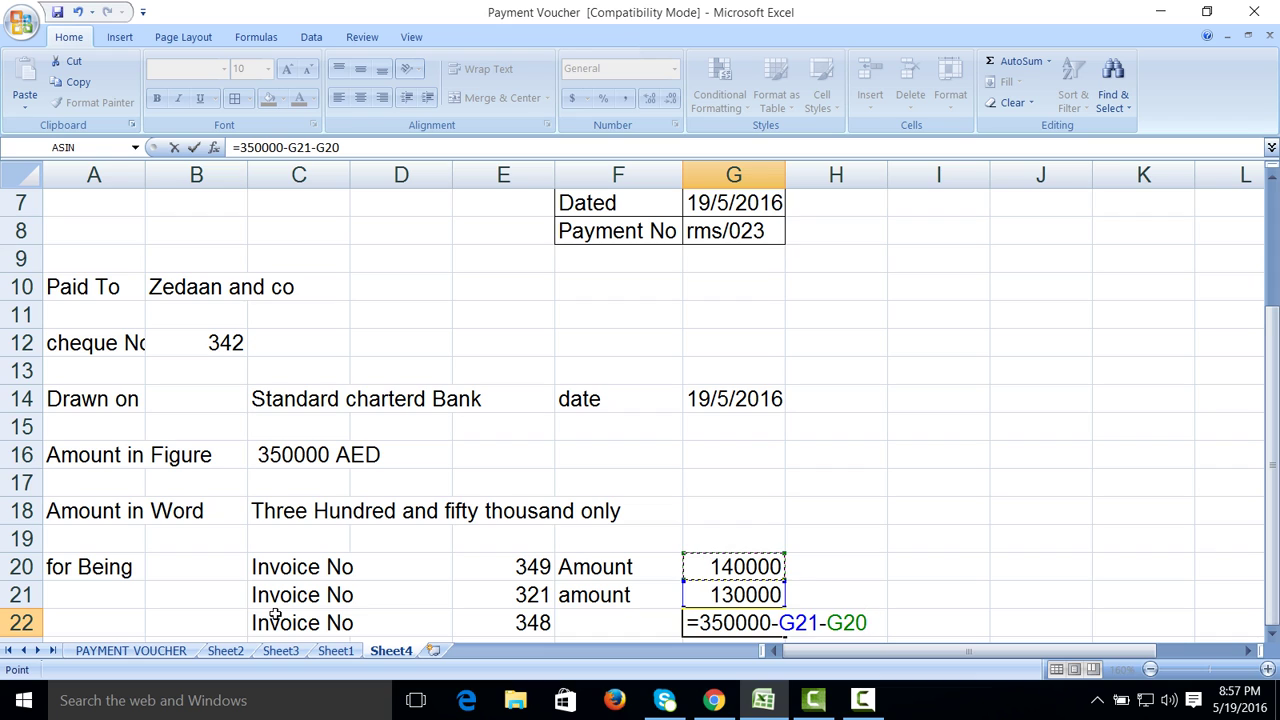
pyautogui.press('Return')
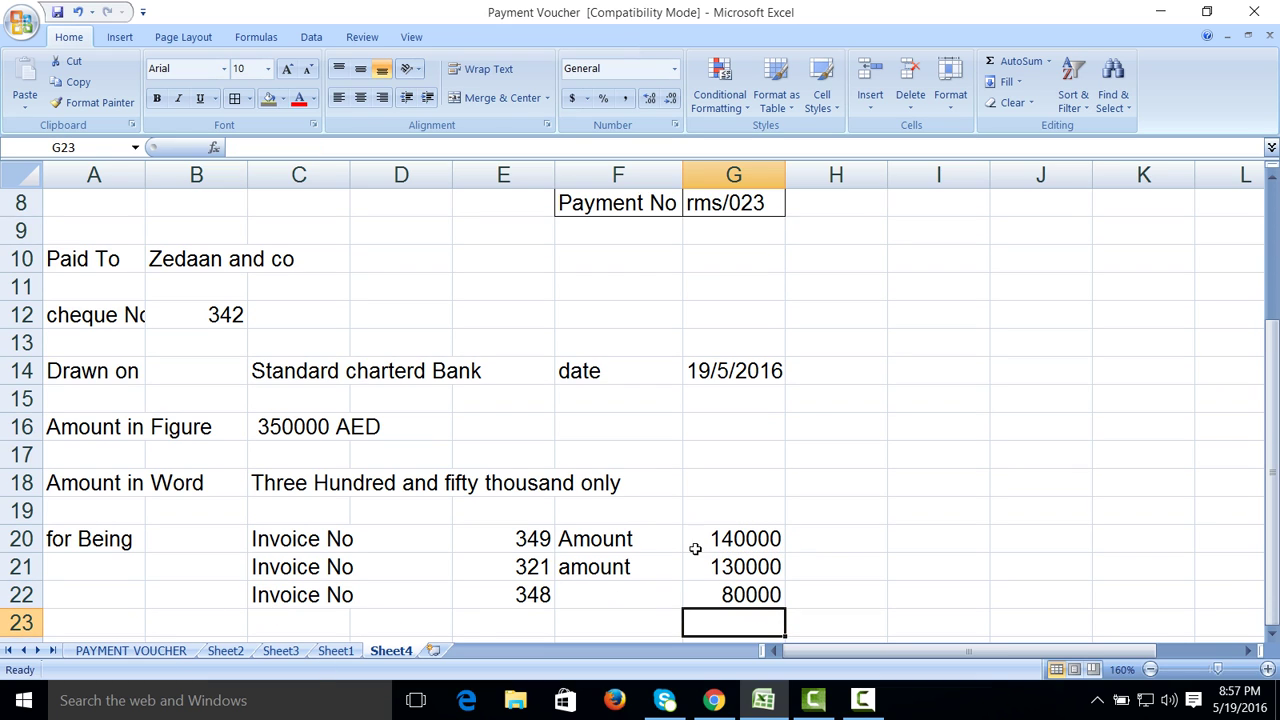
# Step: Apply comma number style to amounts G20:G22 and add the Amount label in F22
pyautogui.click(709, 544)
pyautogui.moveTo(709, 548); pyautogui.dragTo(712, 595)
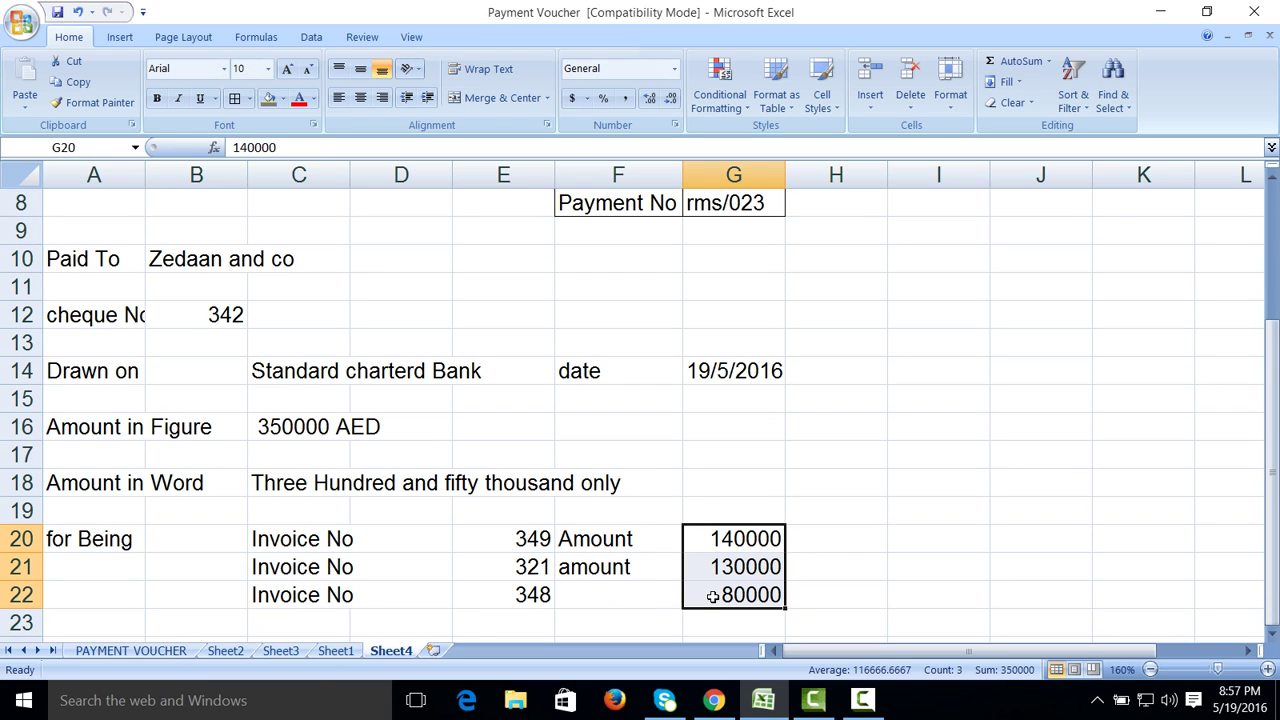
pyautogui.click(624, 97)
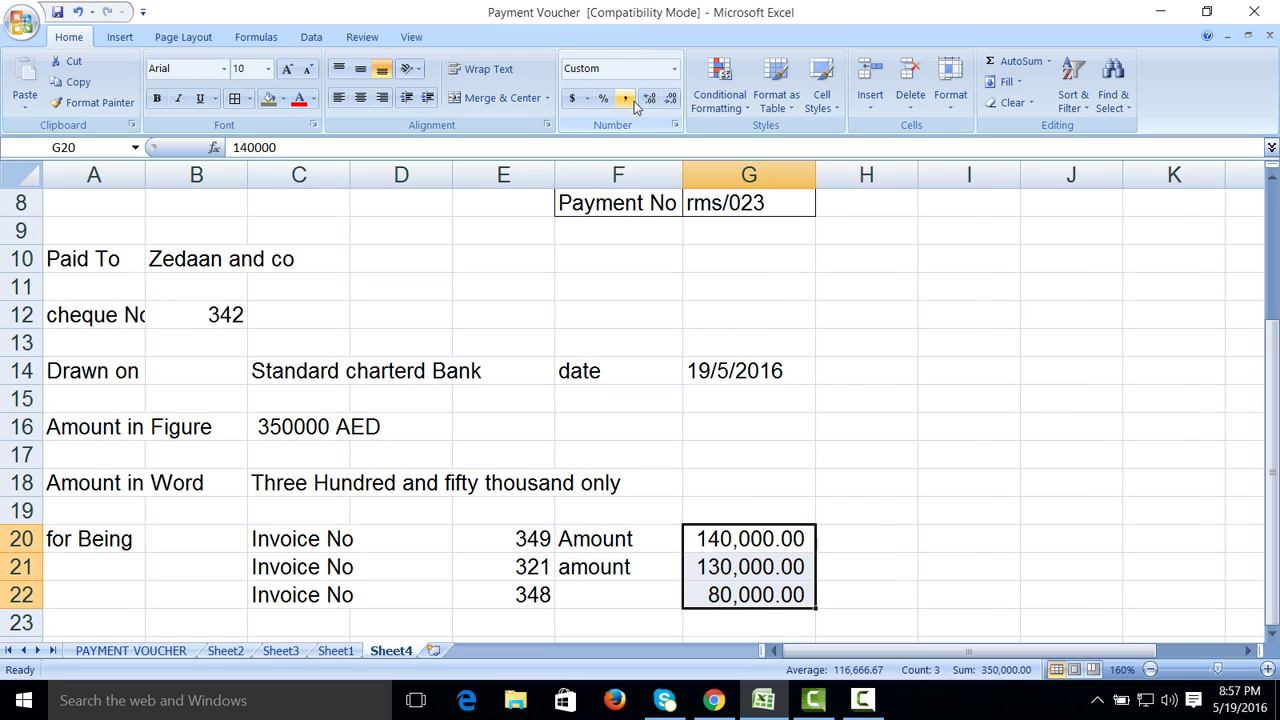
pyautogui.click(587, 592)
pyautogui.write('amount')
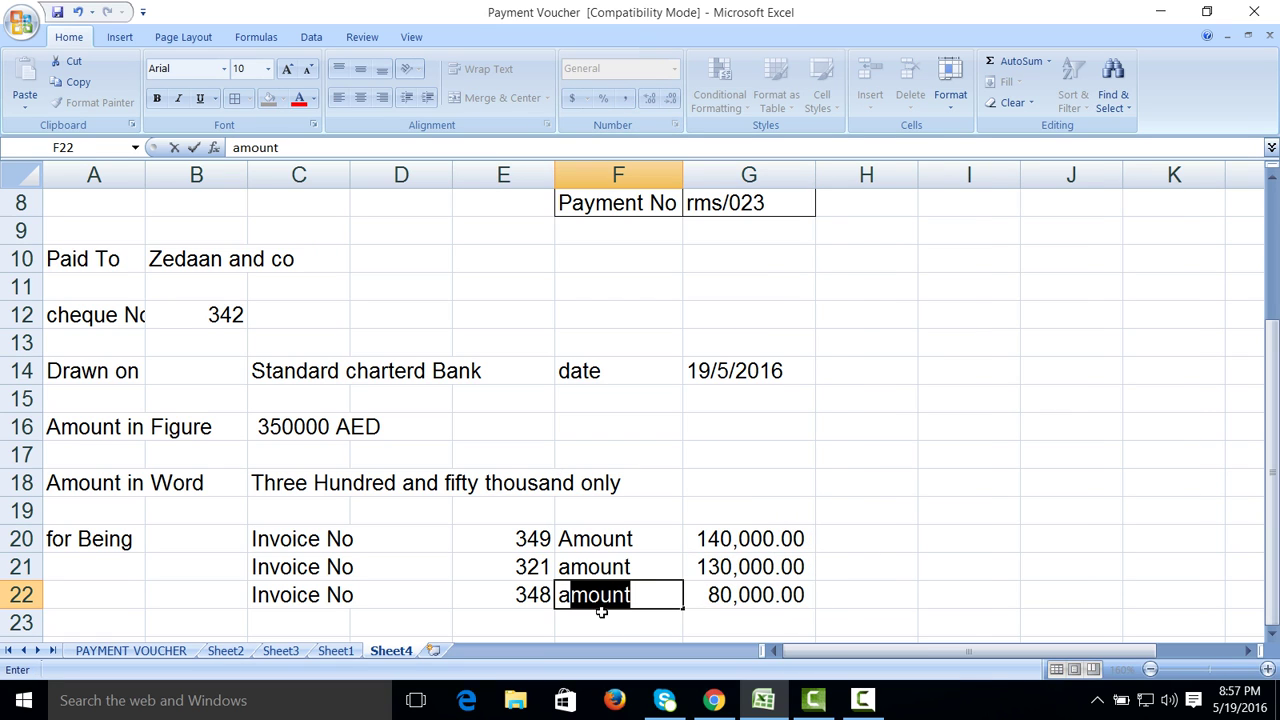
pyautogui.click(863, 703)
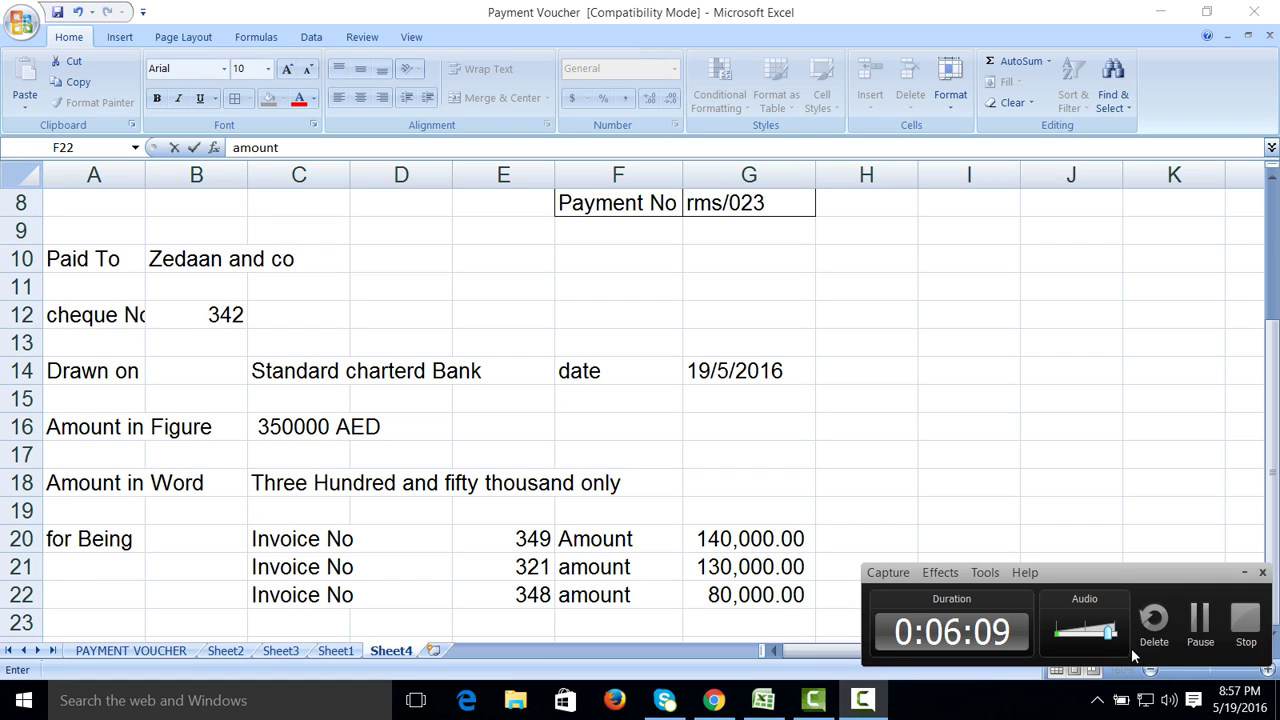
# Step: Fill 'for Being' down into cells A21 and A22
pyautogui.click(94, 567)
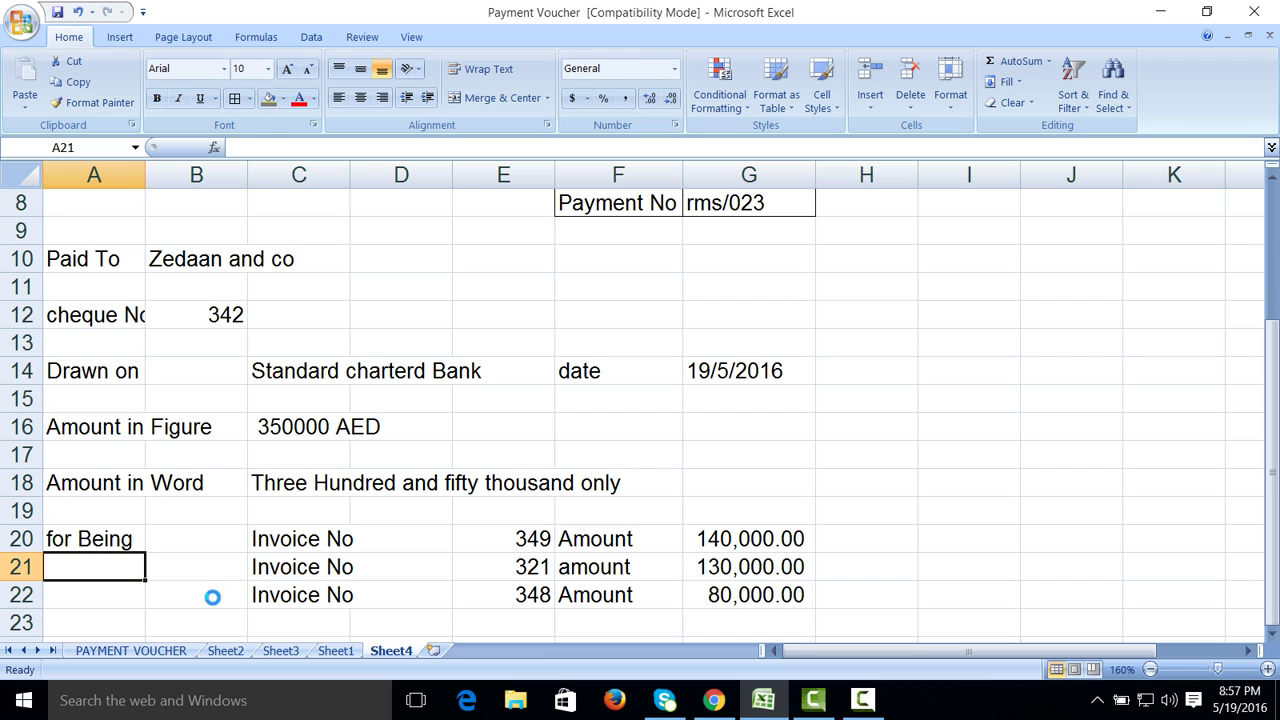
pyautogui.hotkey('ctrl', 'd')
pyautogui.press('Down')
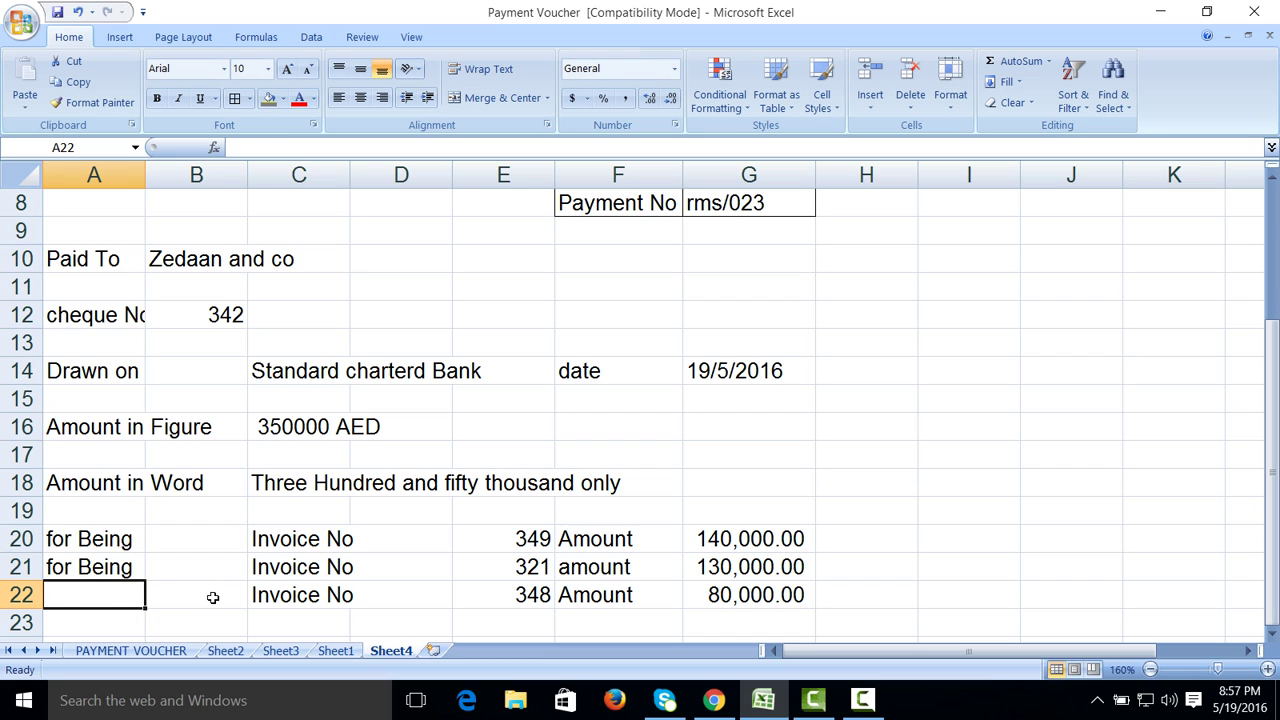
pyautogui.hotkey('ctrl', 'd')
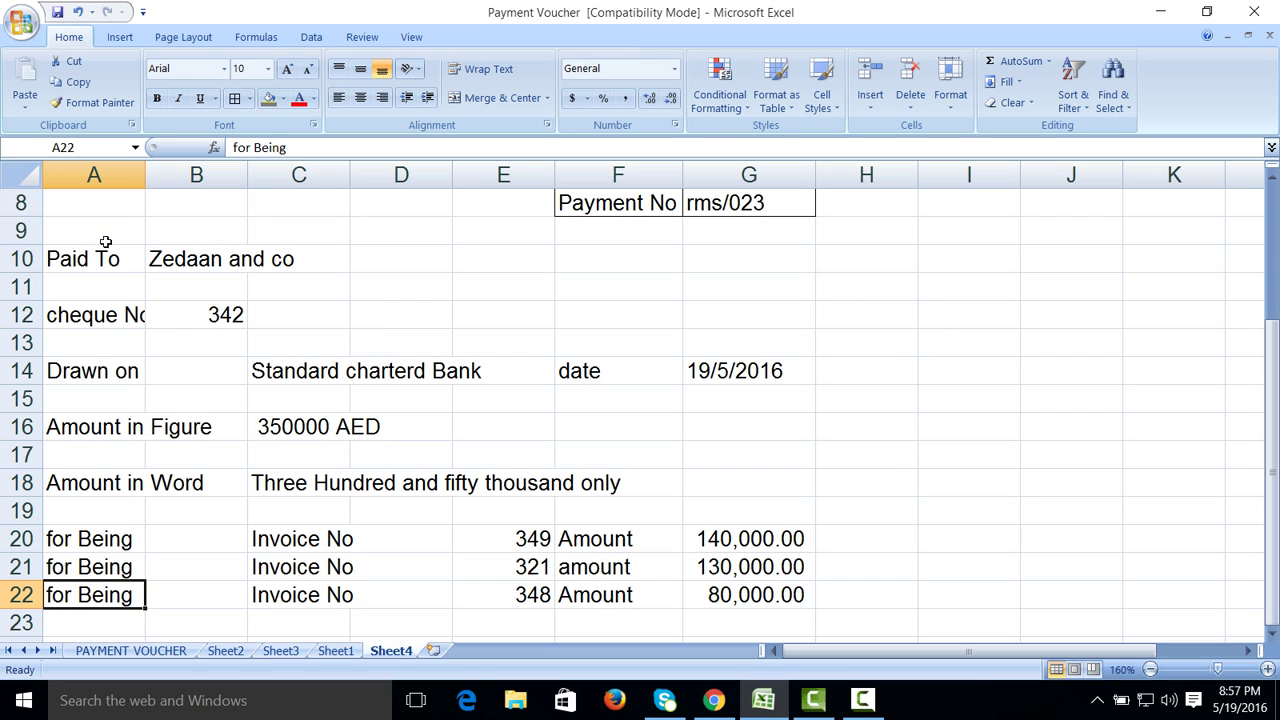
# Step: Autofit column A to its labels, then narrow it slightly
pyautogui.doubleClick(145, 176)
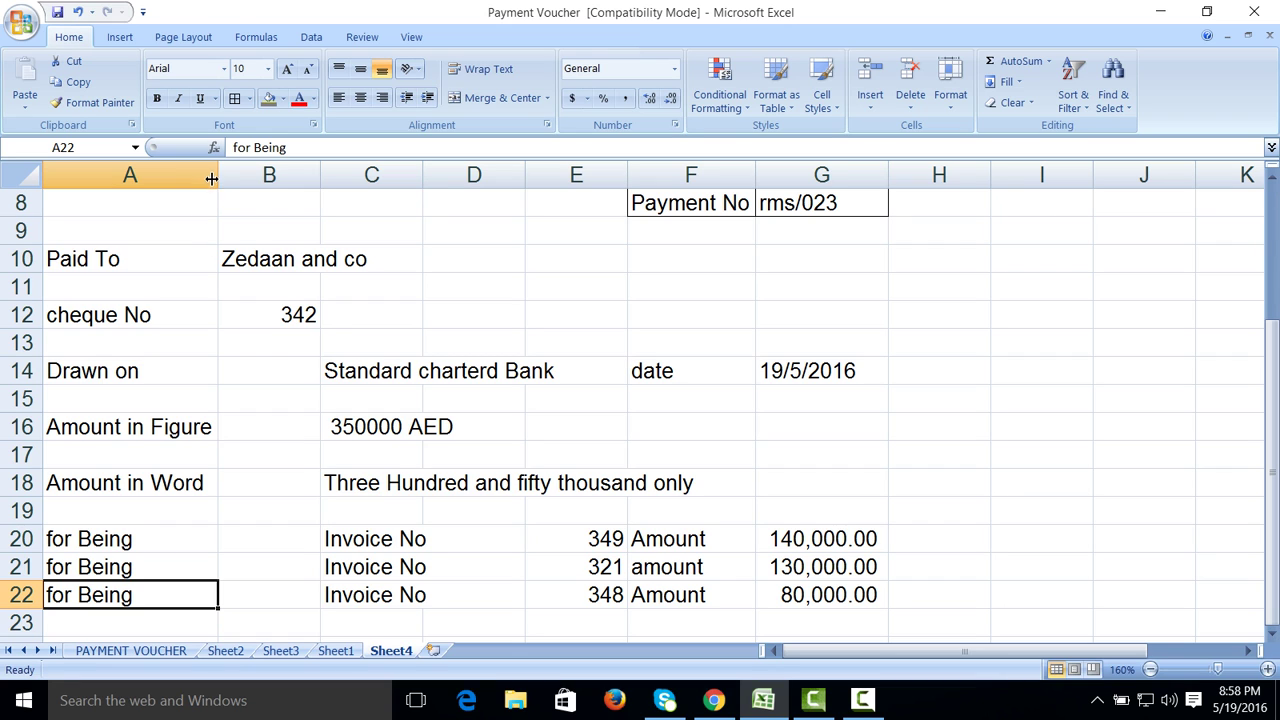
pyautogui.moveTo(217, 176); pyautogui.dragTo(214, 176)
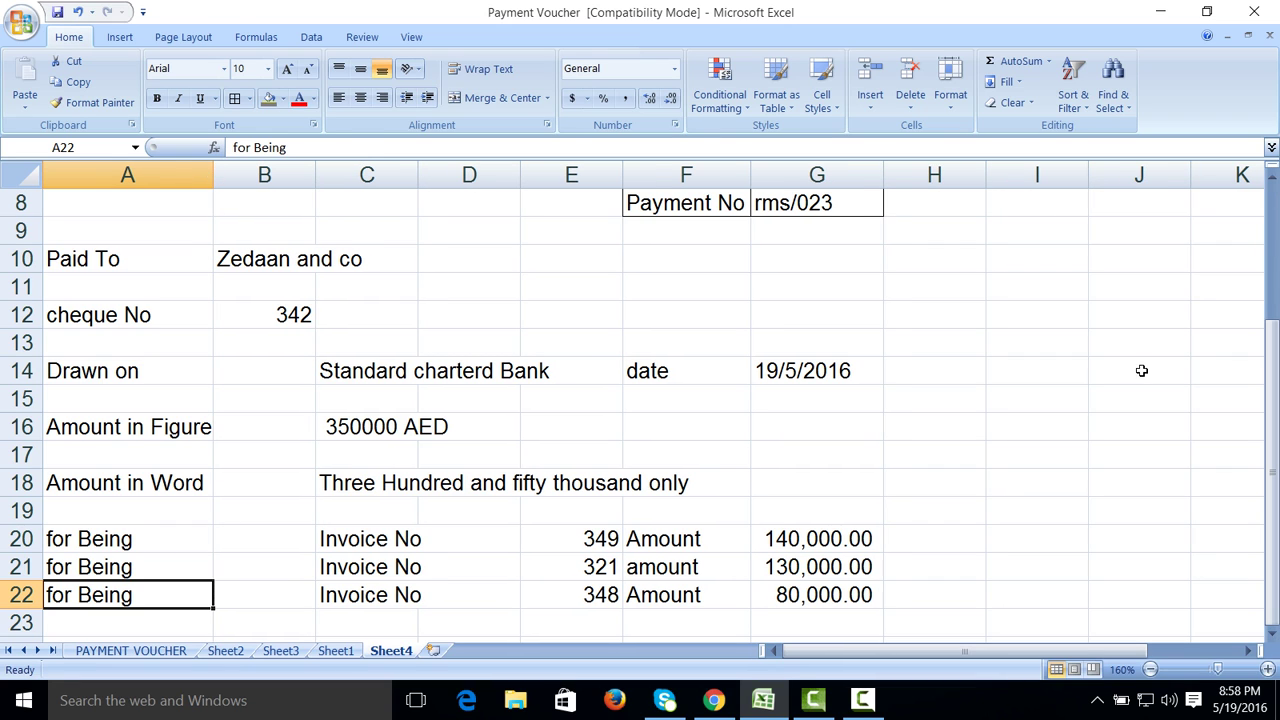
pyautogui.scroll(3, 1140, 369)
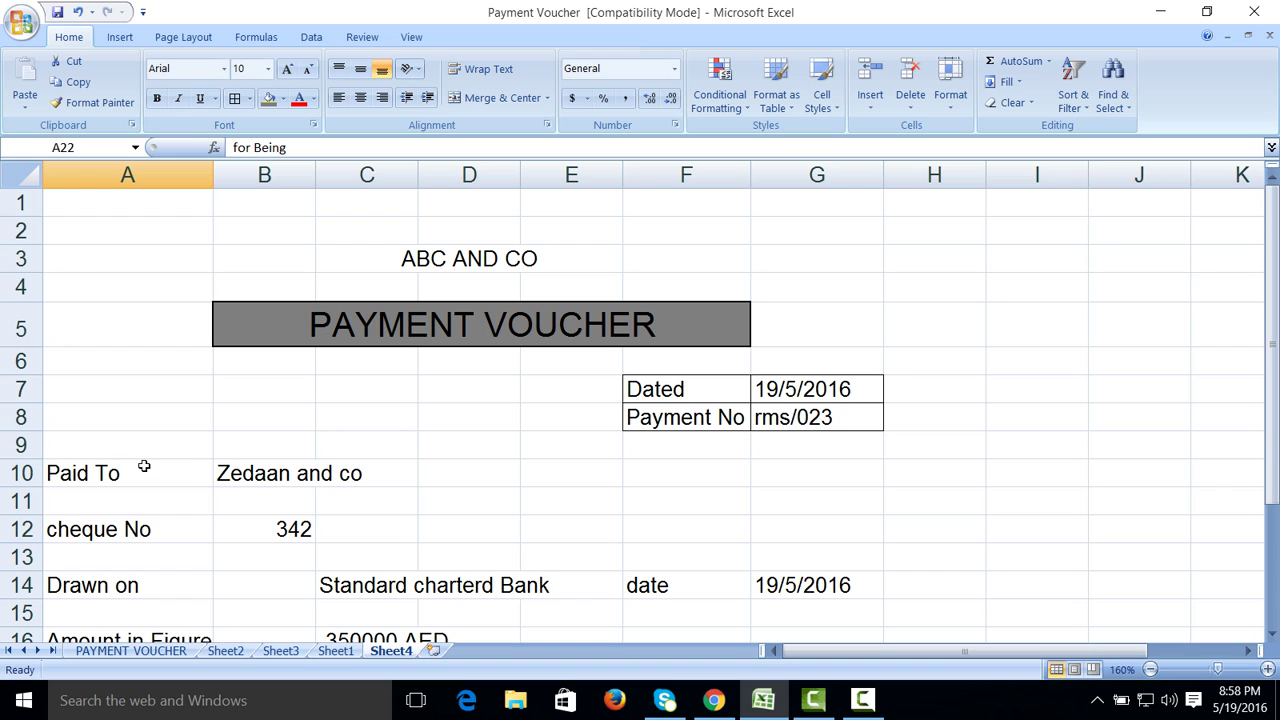
# Step: Select the column A labels and cancel a stray edit typed into A10
pyautogui.moveTo(143, 466); pyautogui.dragTo(128, 572)
pyautogui.click(225, 68)
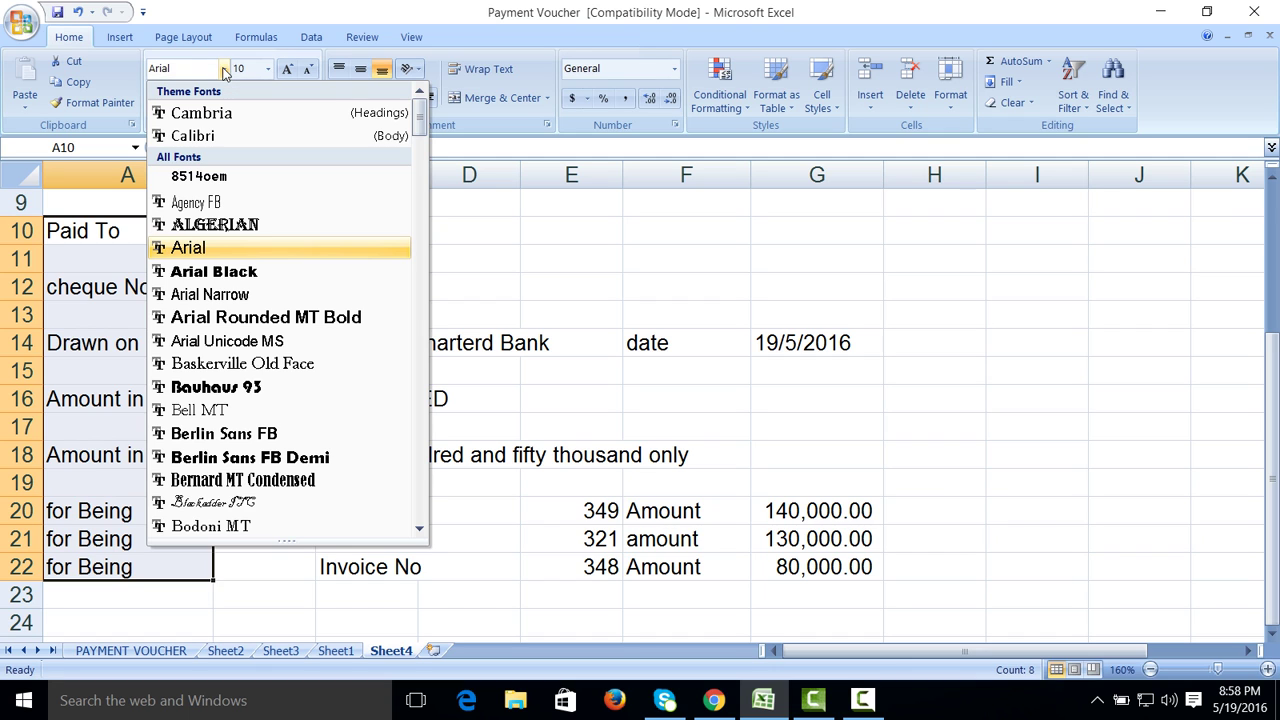
pyautogui.click(225, 68)
pyautogui.write('g')
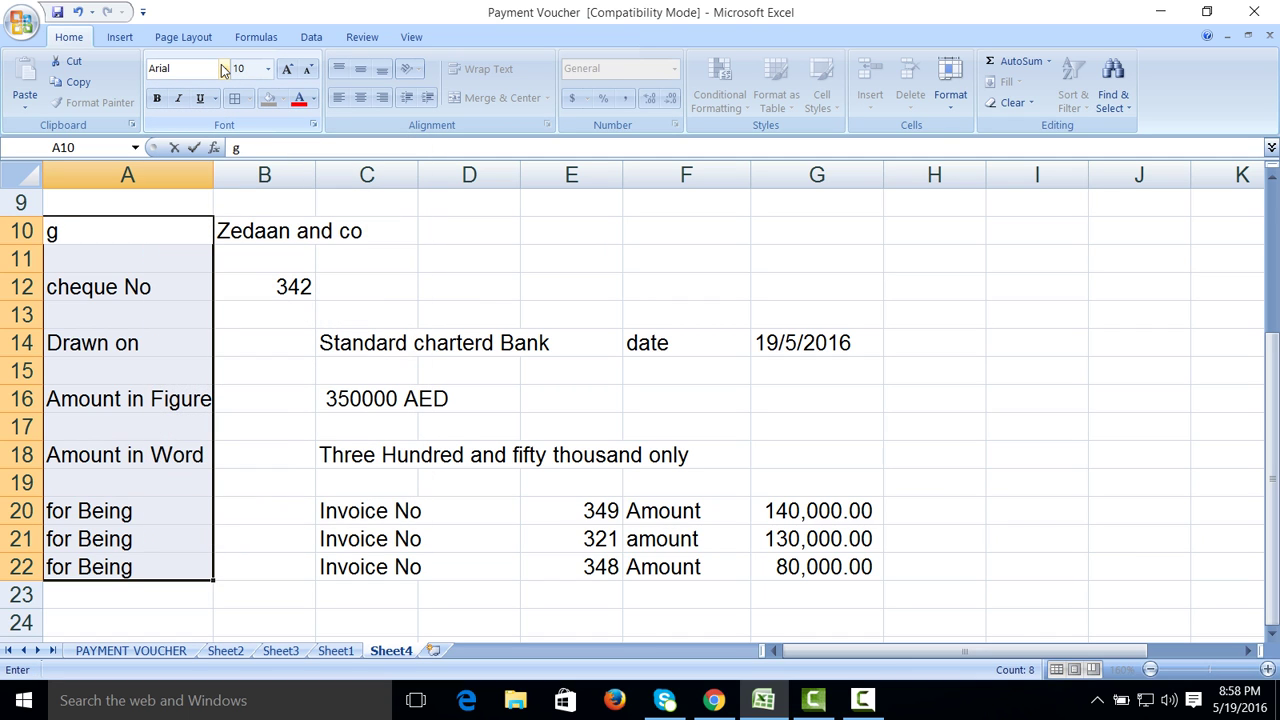
pyautogui.press('BackSpace')
pyautogui.write('Paid To')
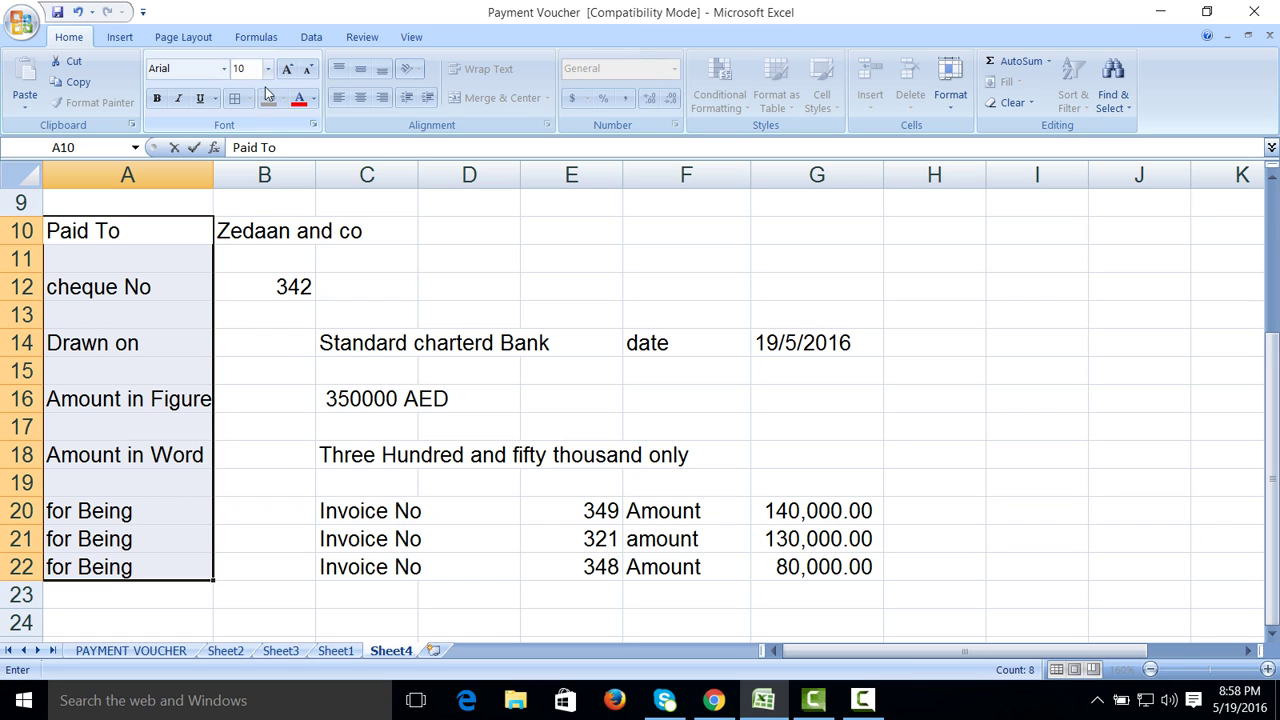
pyautogui.click(382, 257)
# Step: Apply the Georgia font and italic to labels A10 through A22
pyautogui.moveTo(168, 231); pyautogui.dragTo(160, 580)
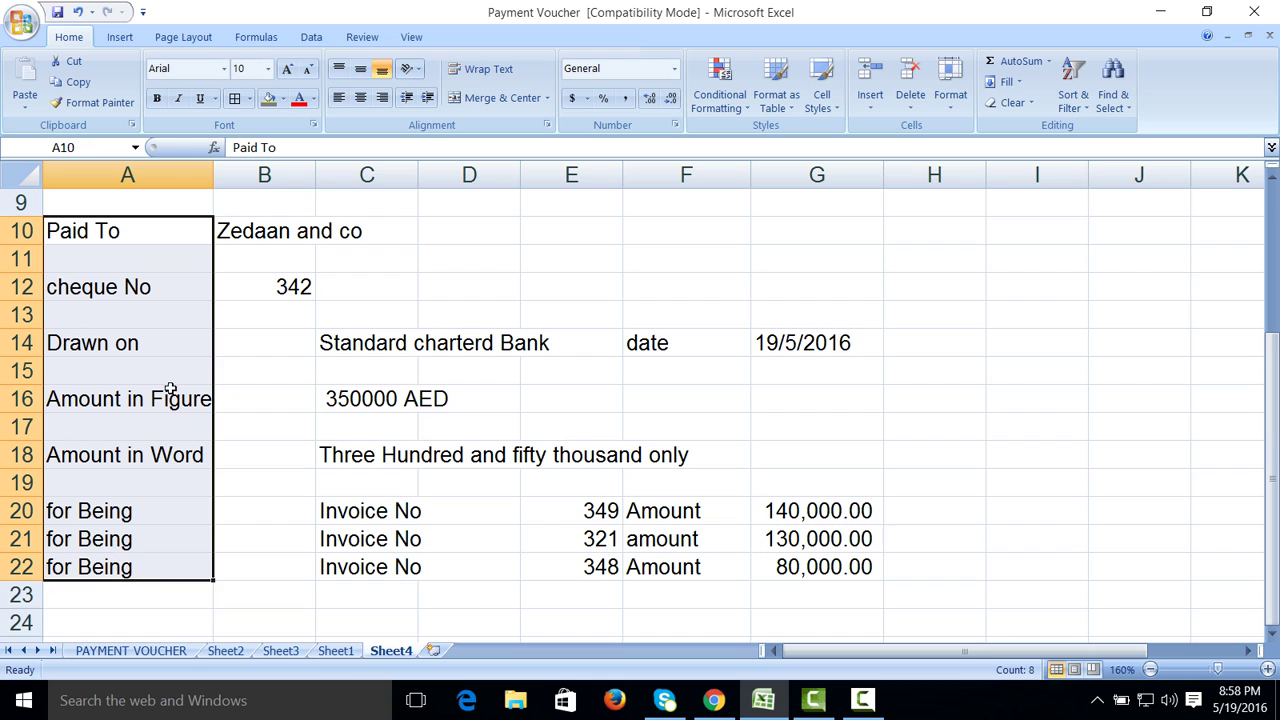
pyautogui.click(223, 68)
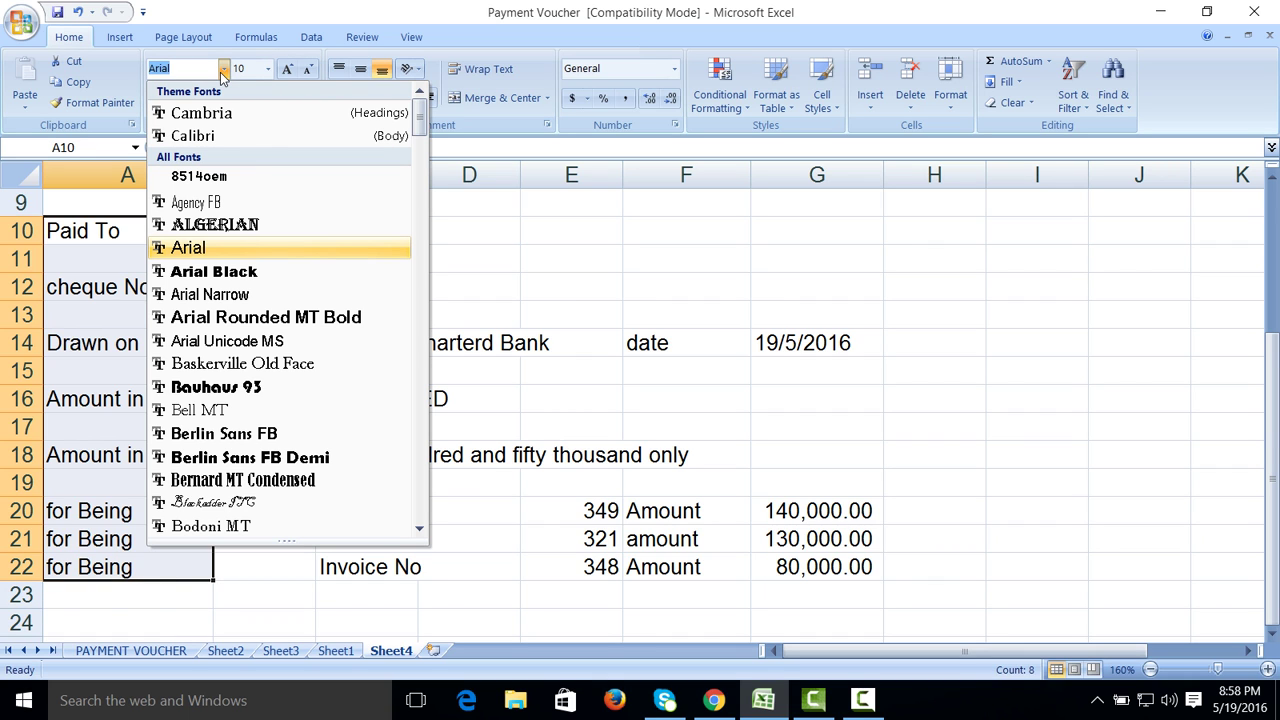
pyautogui.write('g')
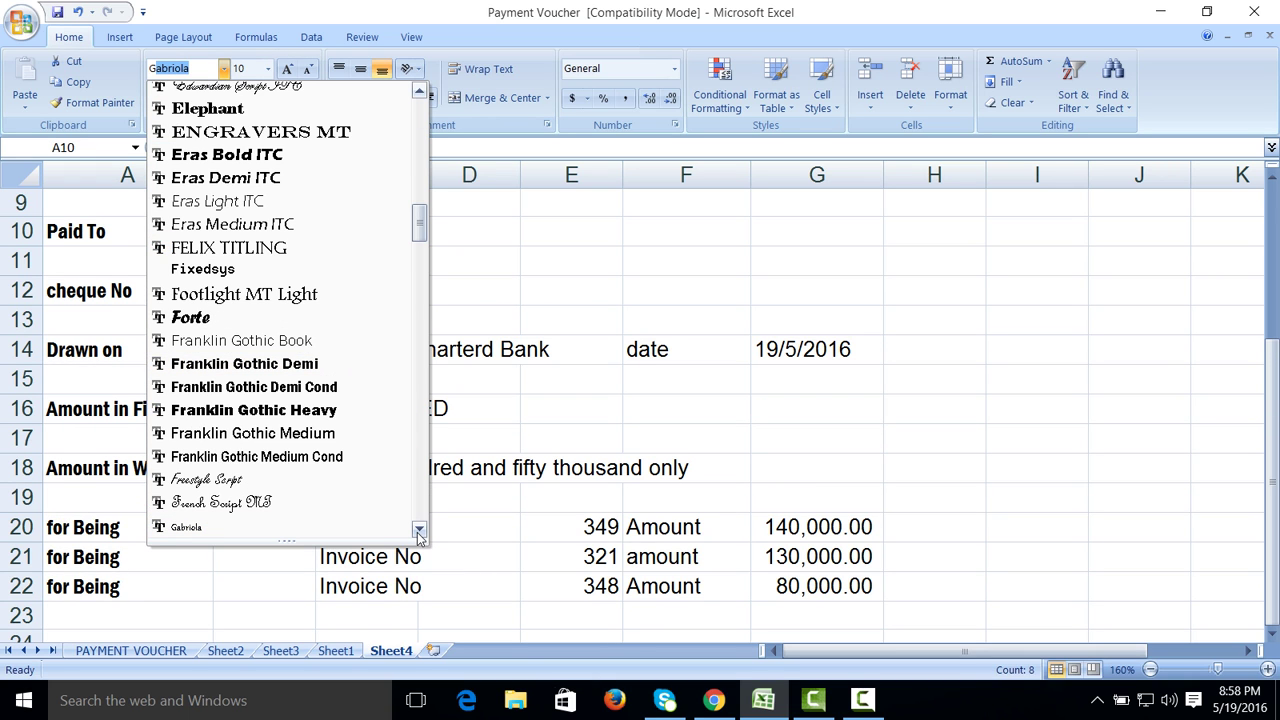
pyautogui.click(418, 531)
pyautogui.click(418, 531)
pyautogui.click(418, 531)
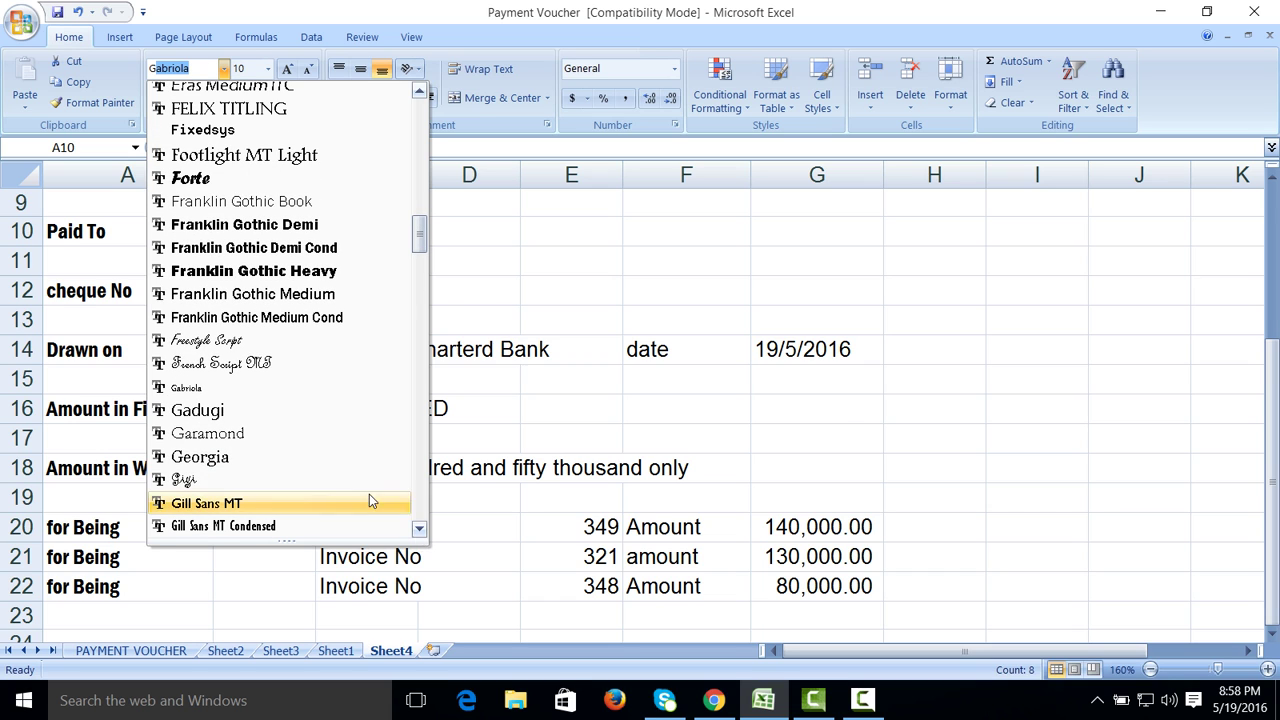
pyautogui.click(334, 457)
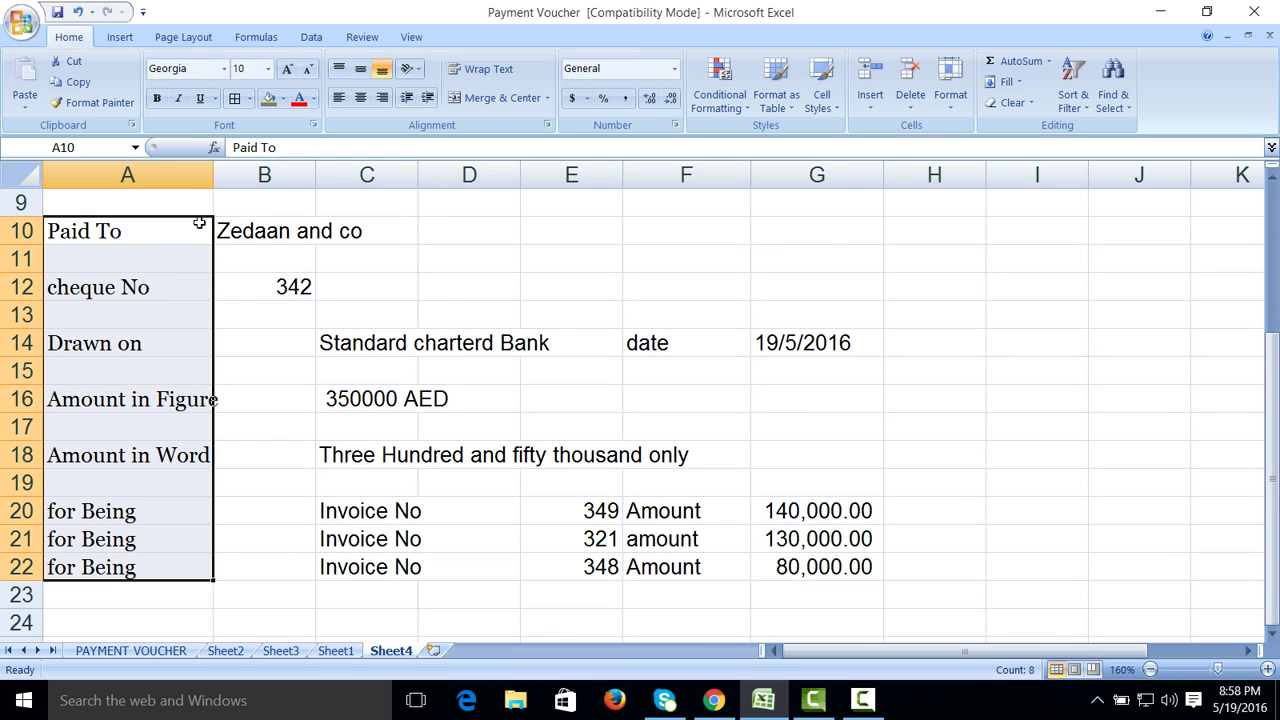
pyautogui.click(177, 99)
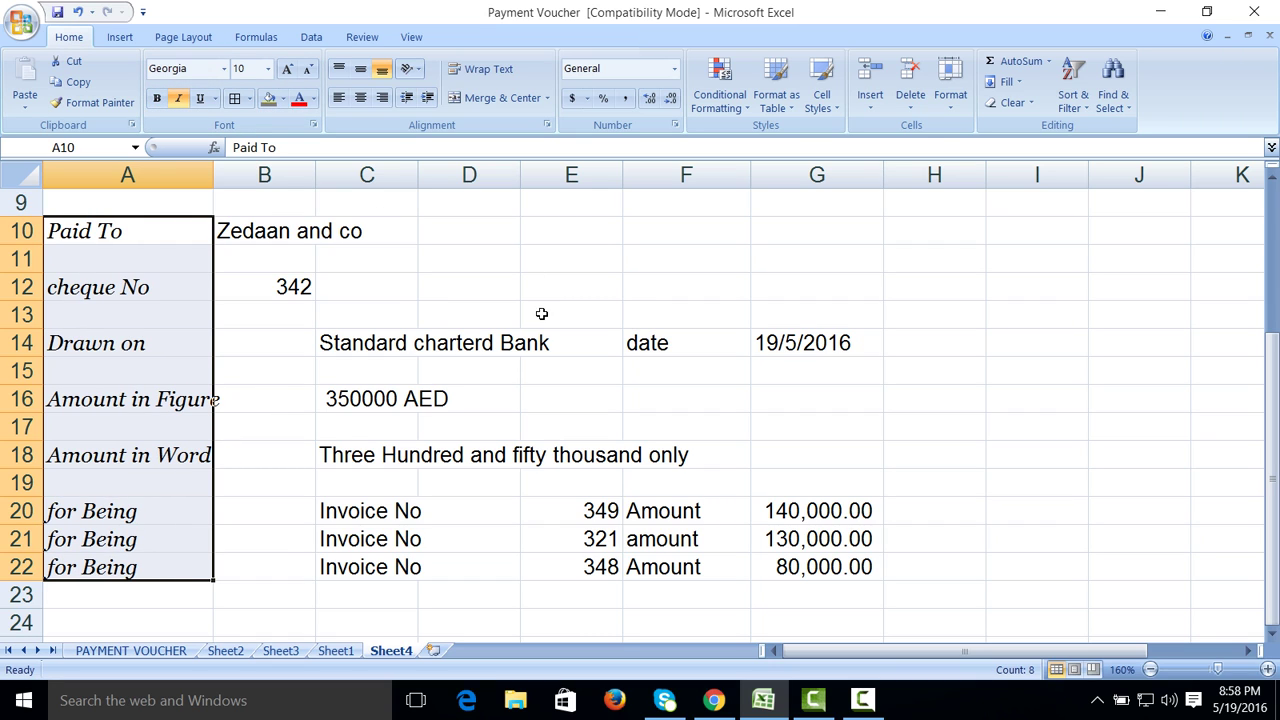
# Step: Switch to the saved Payment Voucher workbook and choose a dotted border line style
pyautogui.click(862, 700)
pyautogui.click(1196, 619)
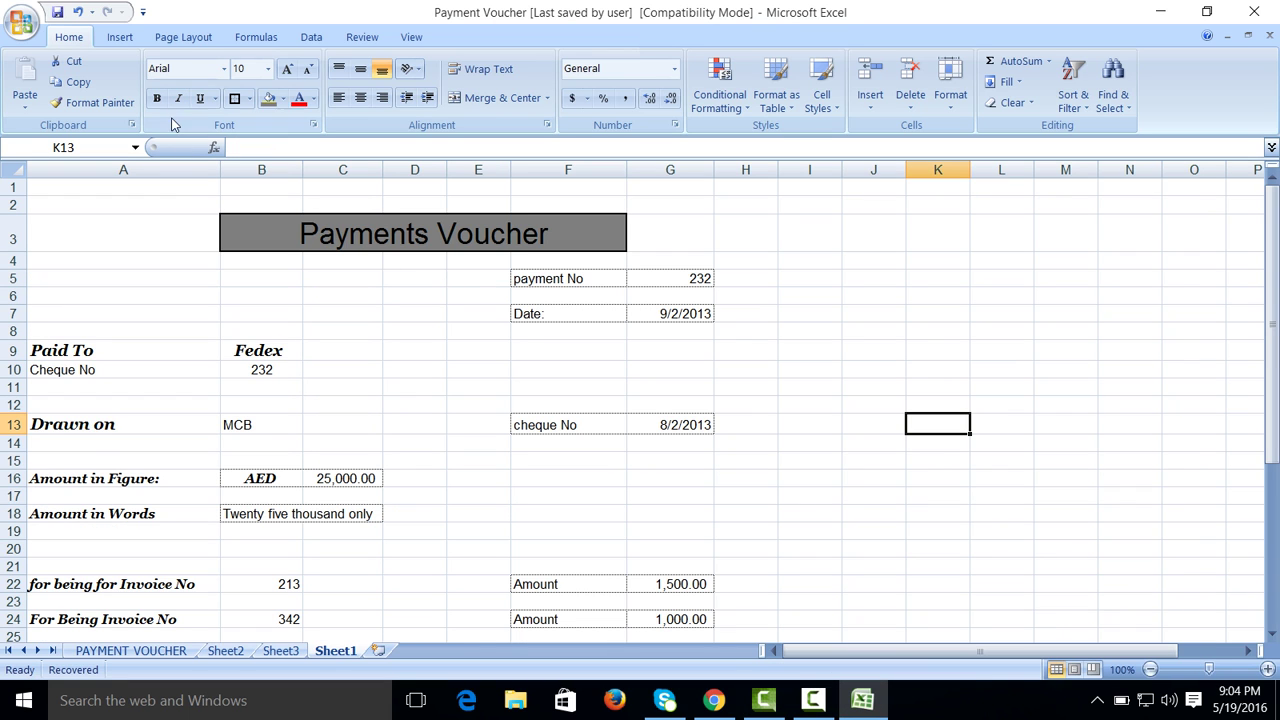
pyautogui.click(248, 98)
pyautogui.moveTo(285, 537)
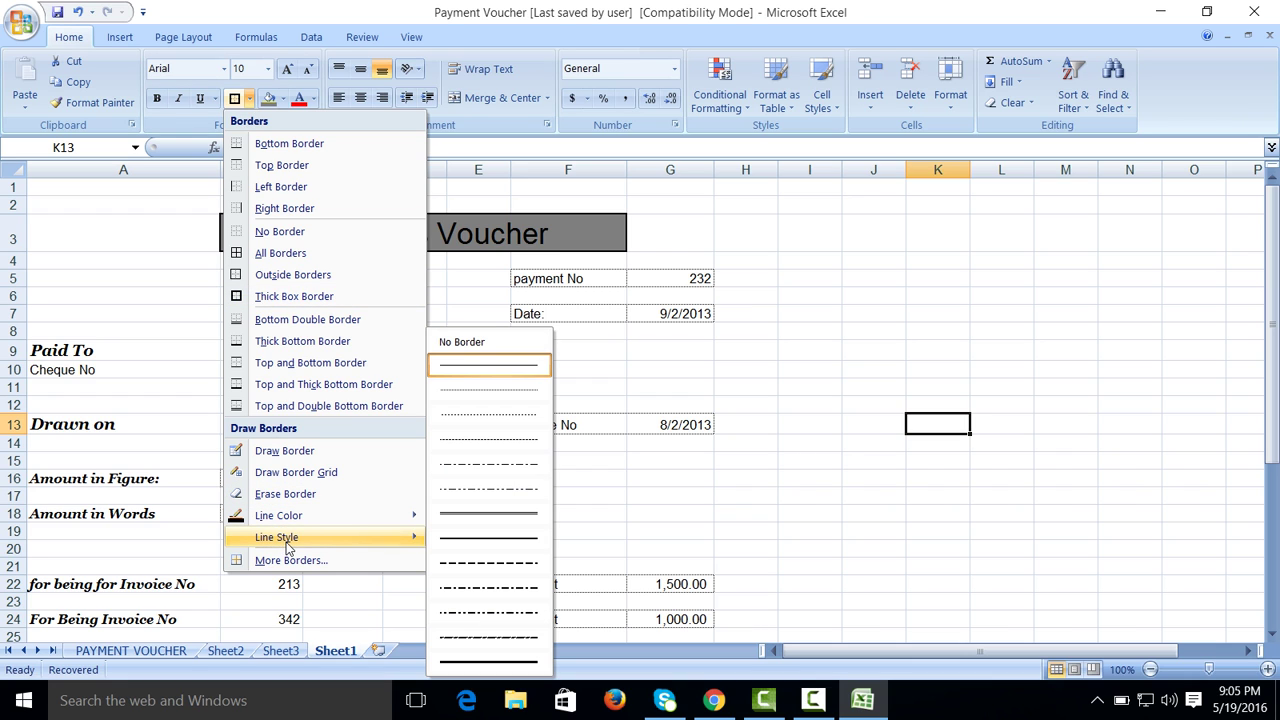
pyautogui.click(480, 412)
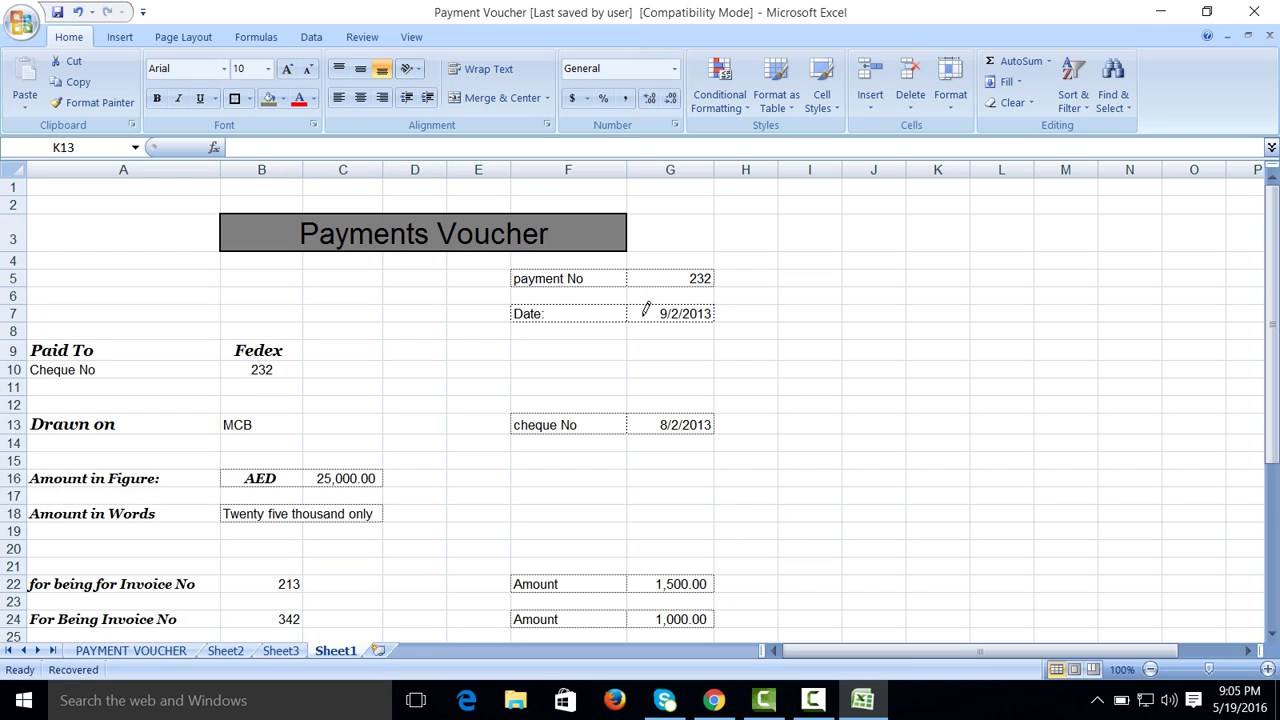
pyautogui.click(1168, 458)
# Step: Zoom Sheet1 to 150% and scroll through the sample voucher
pyautogui.click(1271, 576)
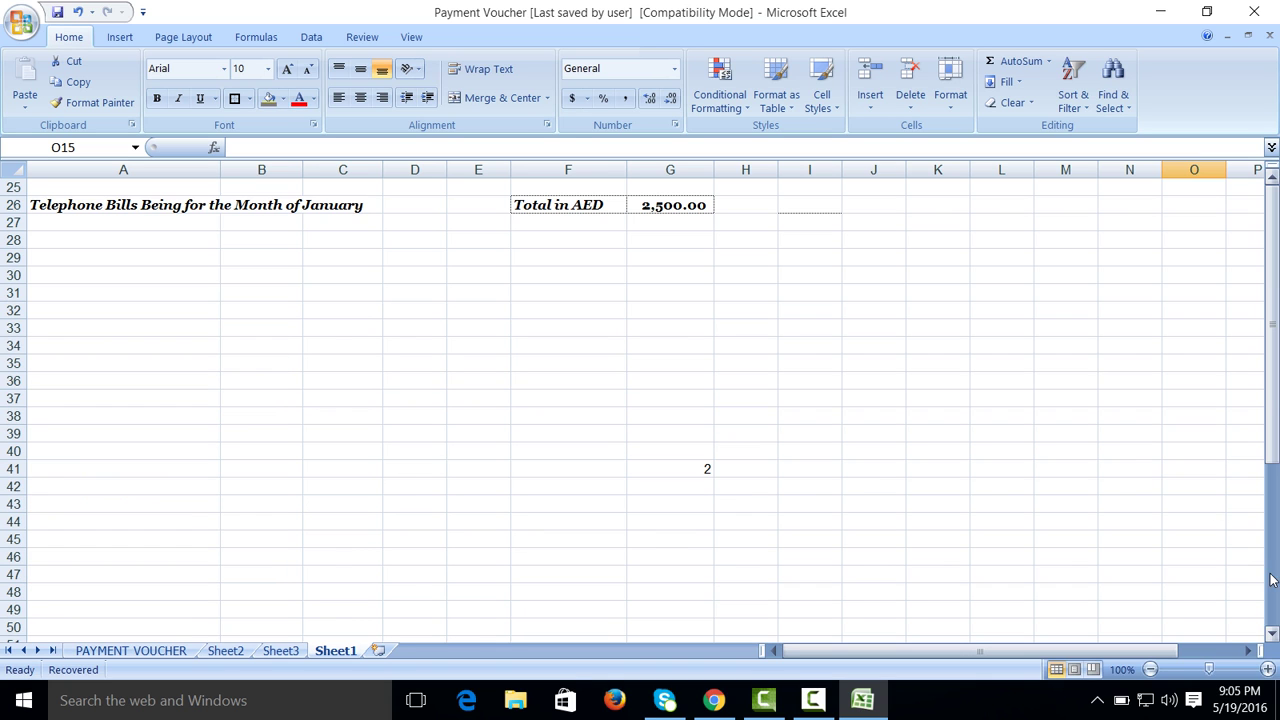
pyautogui.click(1266, 669)
pyautogui.click(1266, 669)
pyautogui.click(1266, 669)
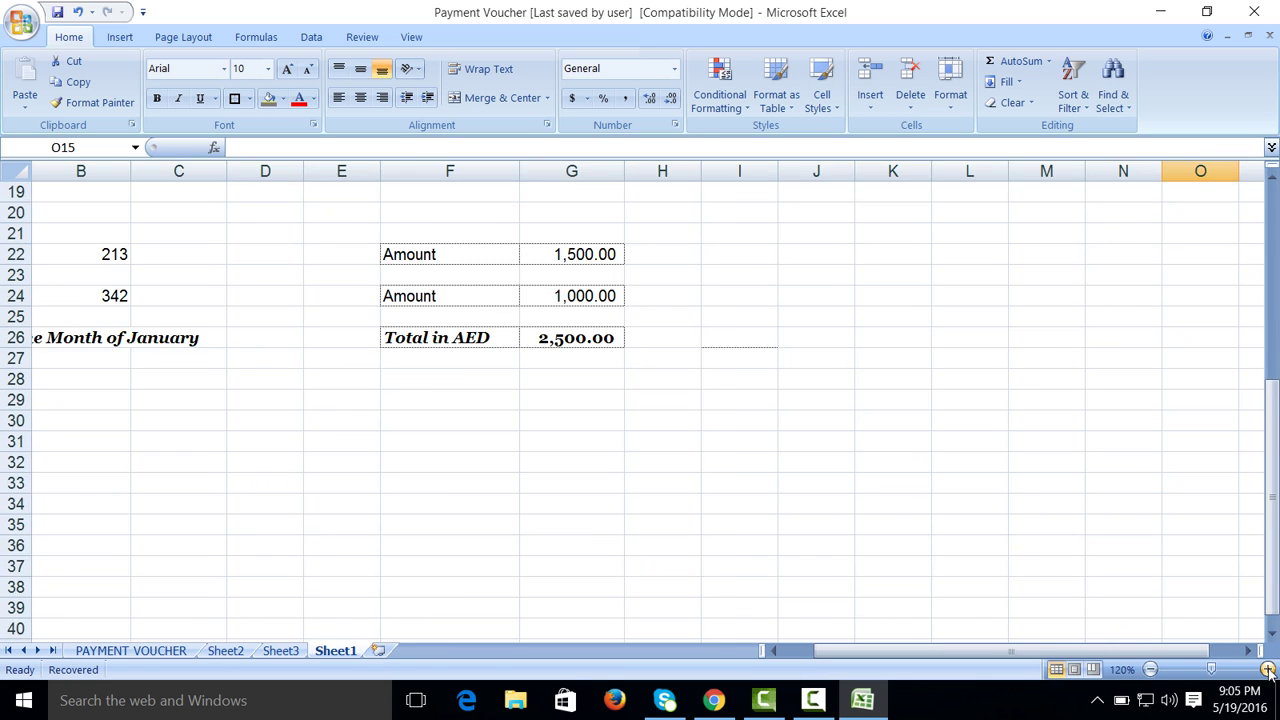
pyautogui.click(1266, 669)
pyautogui.click(1266, 669)
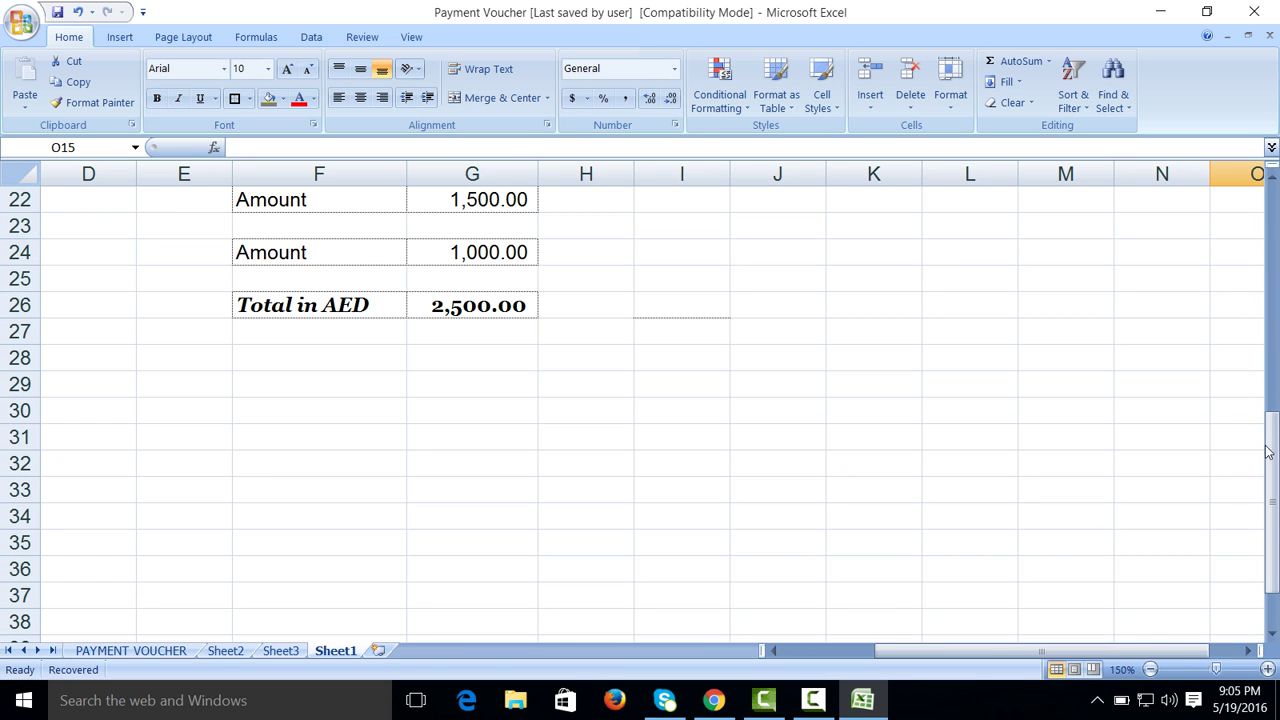
pyautogui.moveTo(1272, 468); pyautogui.dragTo(1275, 334)
pyautogui.click(801, 649)
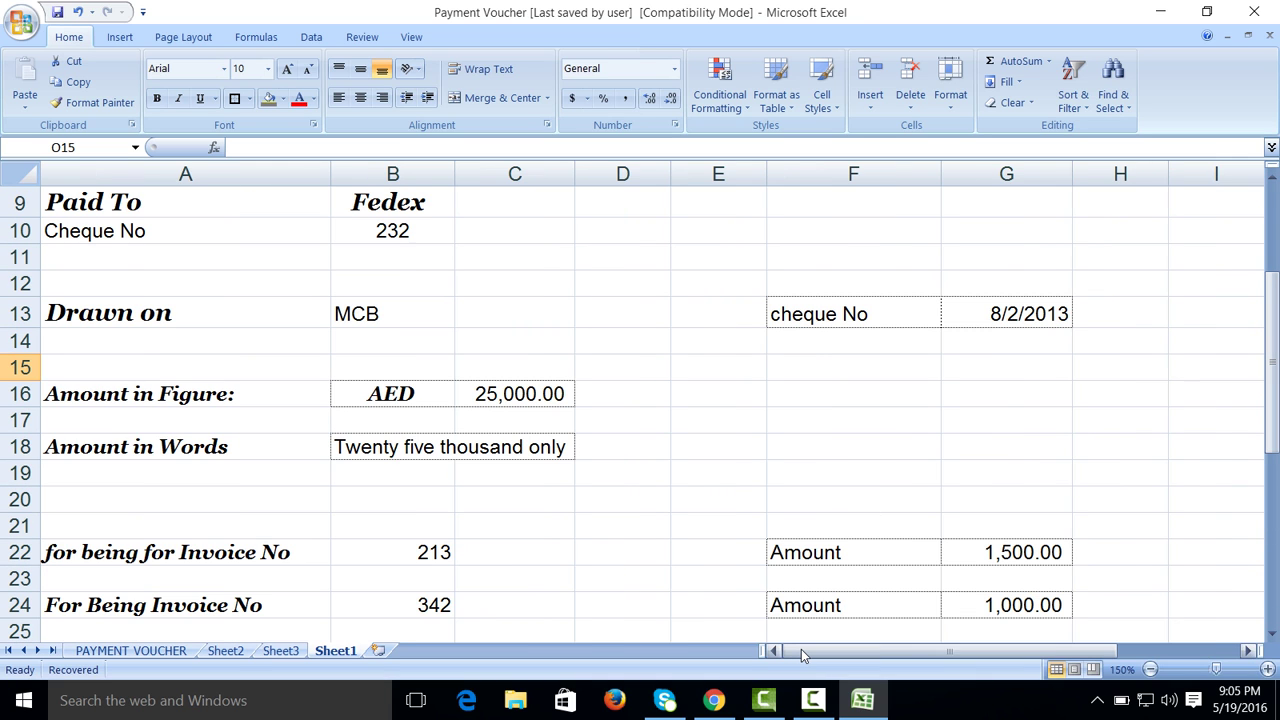
pyautogui.moveTo(1270, 305); pyautogui.dragTo(1270, 396)
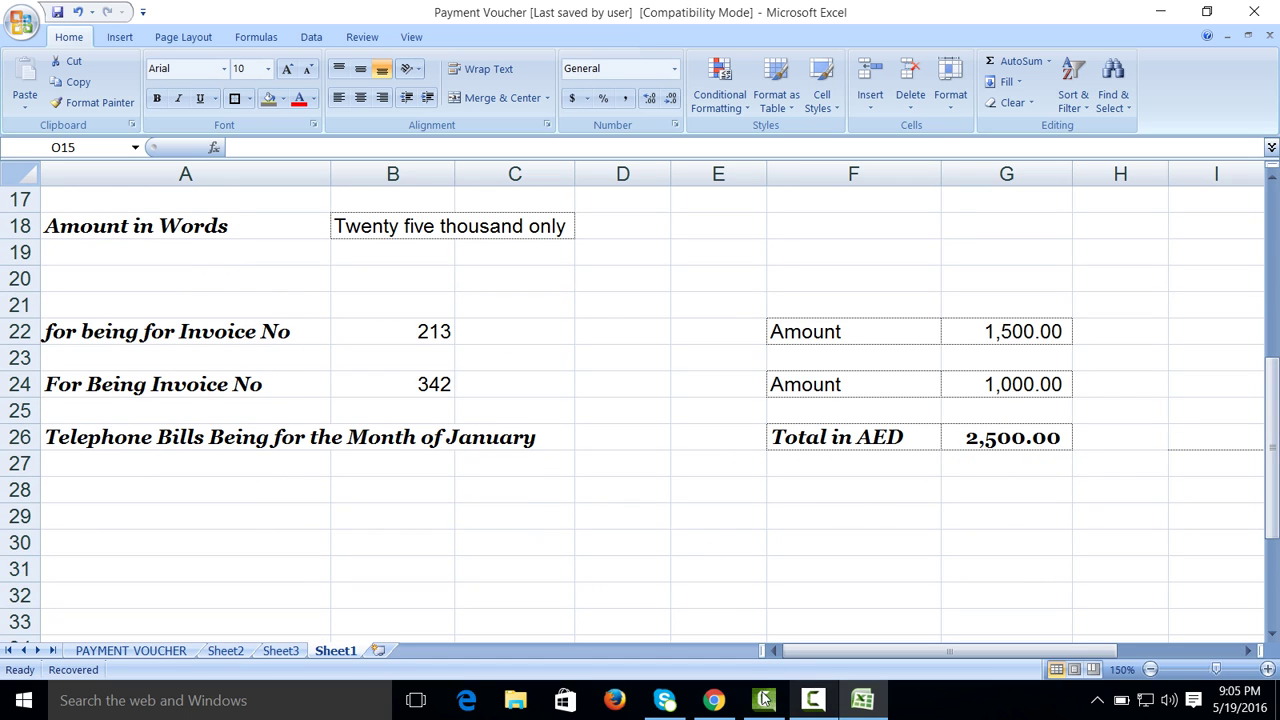
pyautogui.click(812, 700)
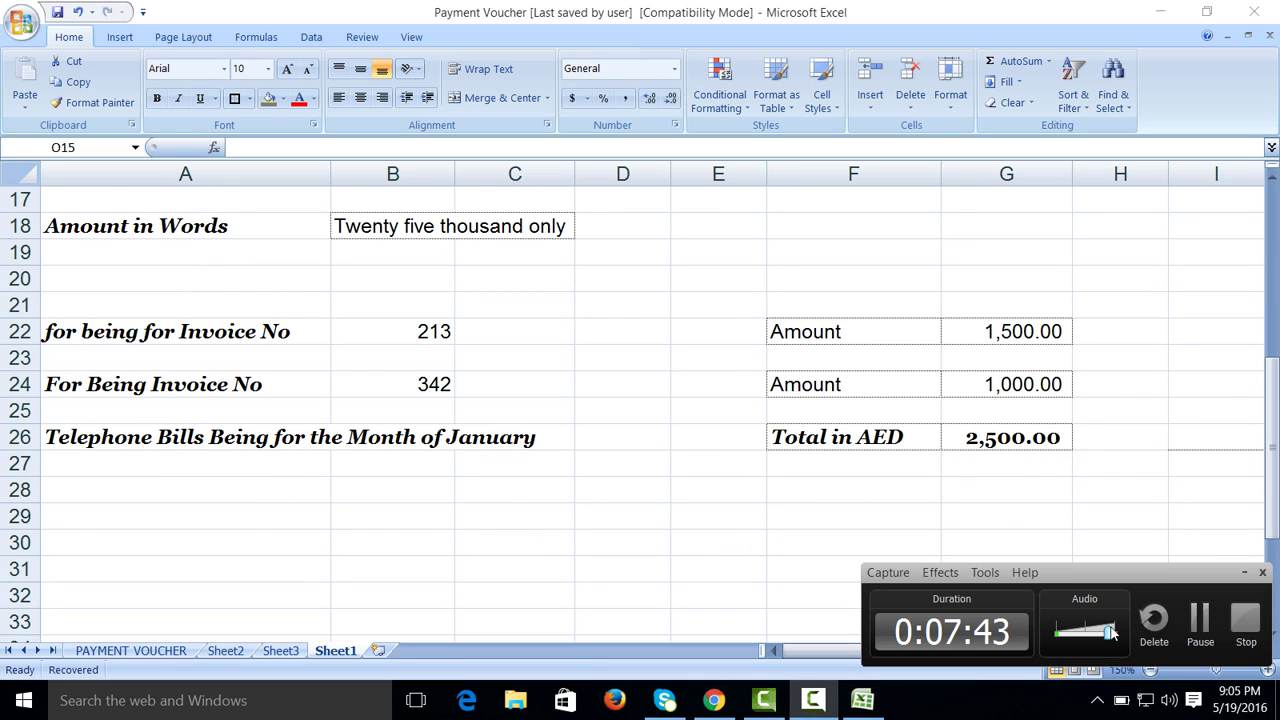
# Step: Draw a rounded rectangle over A28:B31 with a white fill and black outline style
pyautogui.click(1192, 621)
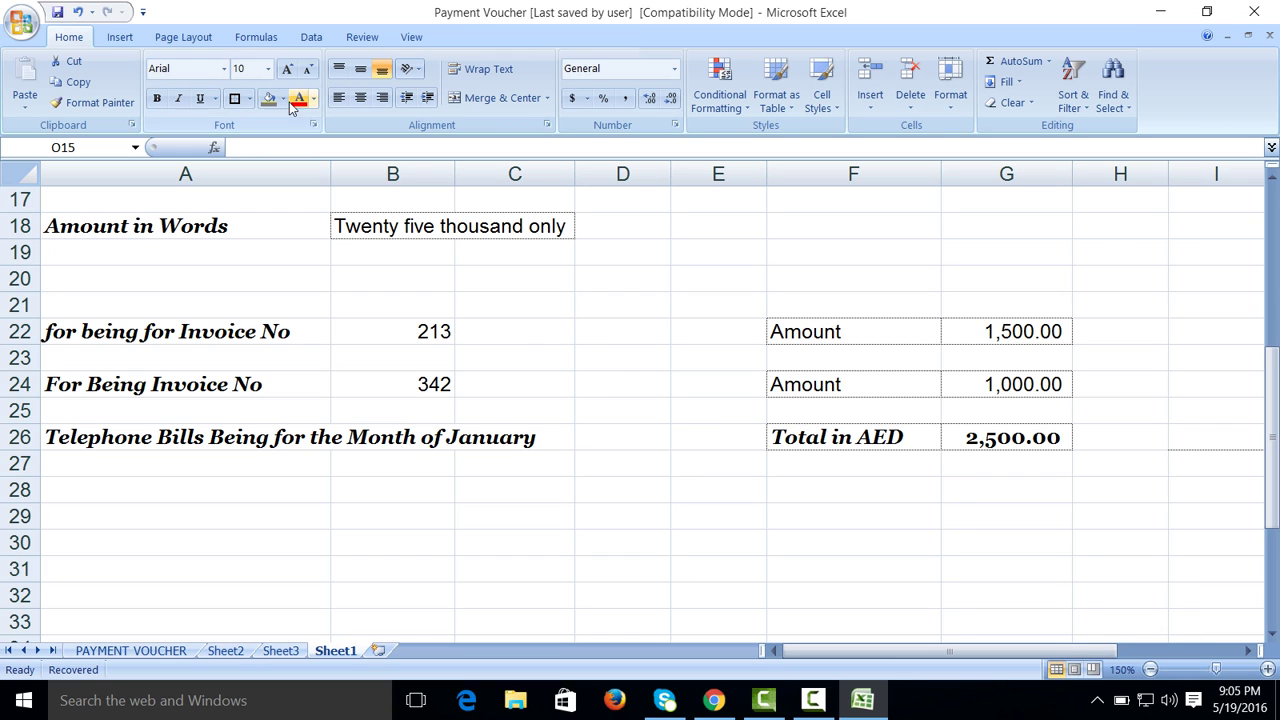
pyautogui.click(116, 40)
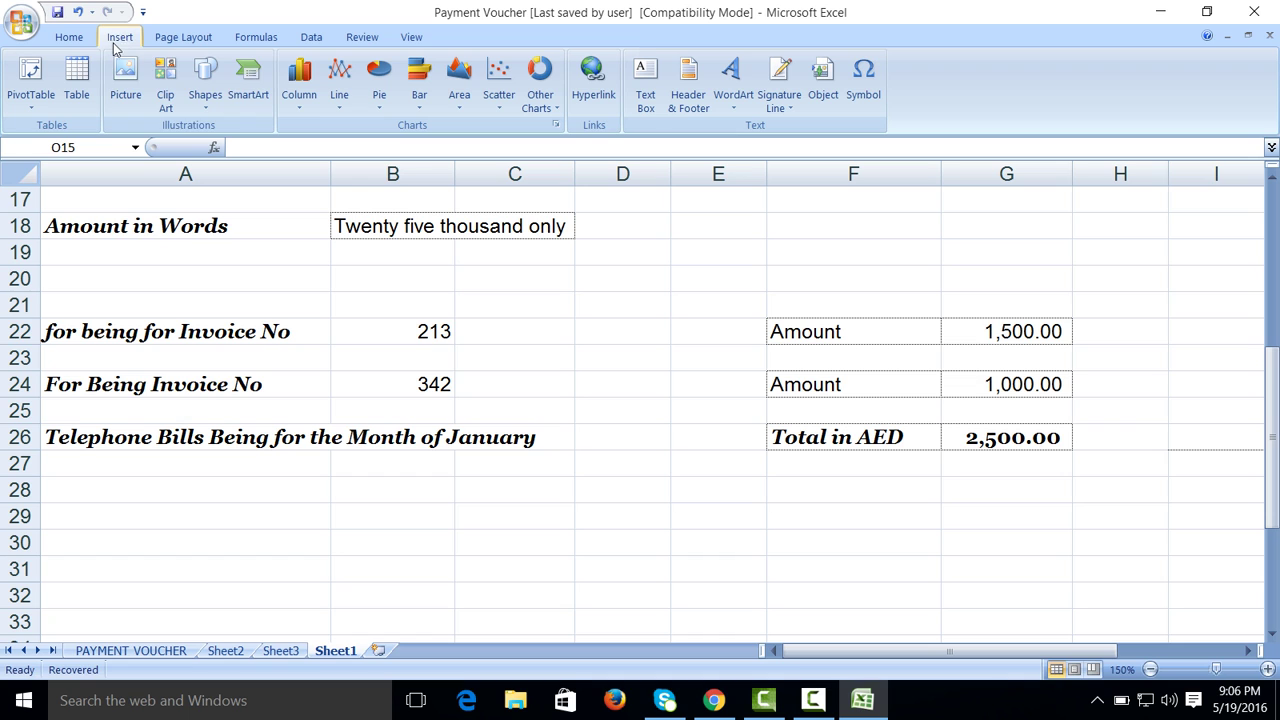
pyautogui.click(207, 85)
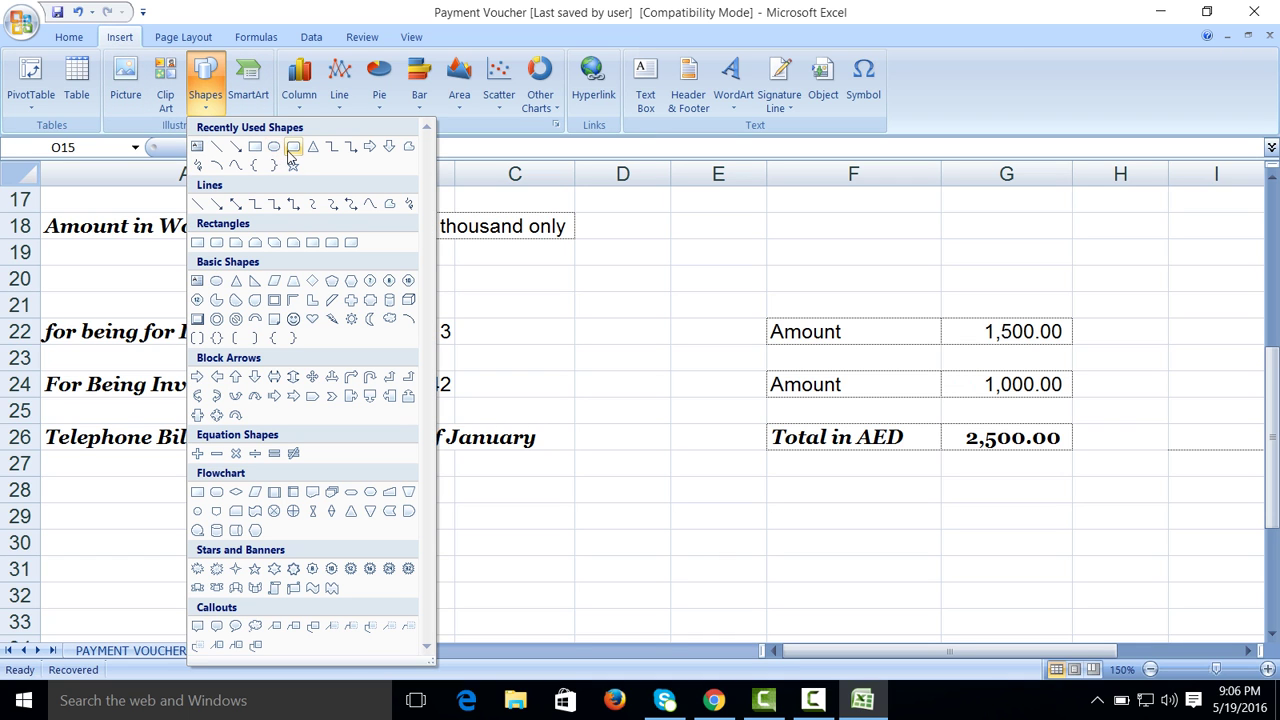
pyautogui.click(293, 148)
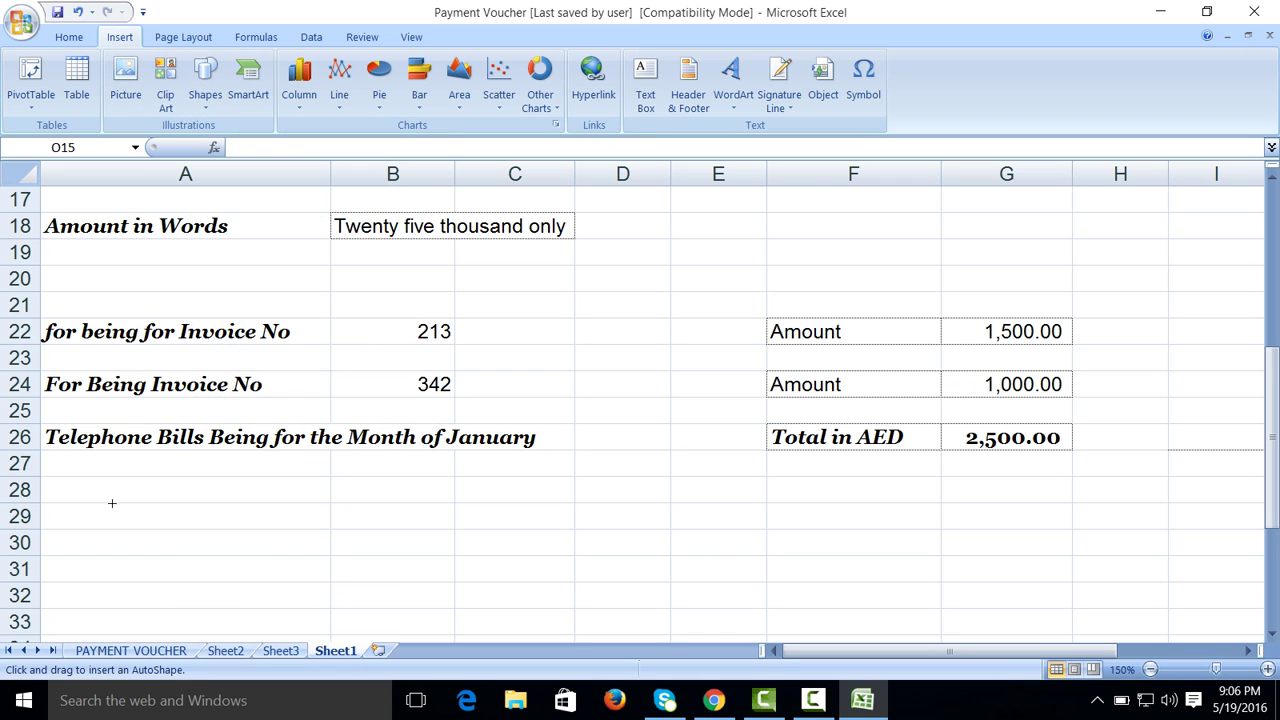
pyautogui.moveTo(111, 497)
pyautogui.mouseDown()
pyautogui.moveTo(129, 520)
pyautogui.moveTo(356, 587)
pyautogui.mouseUp()
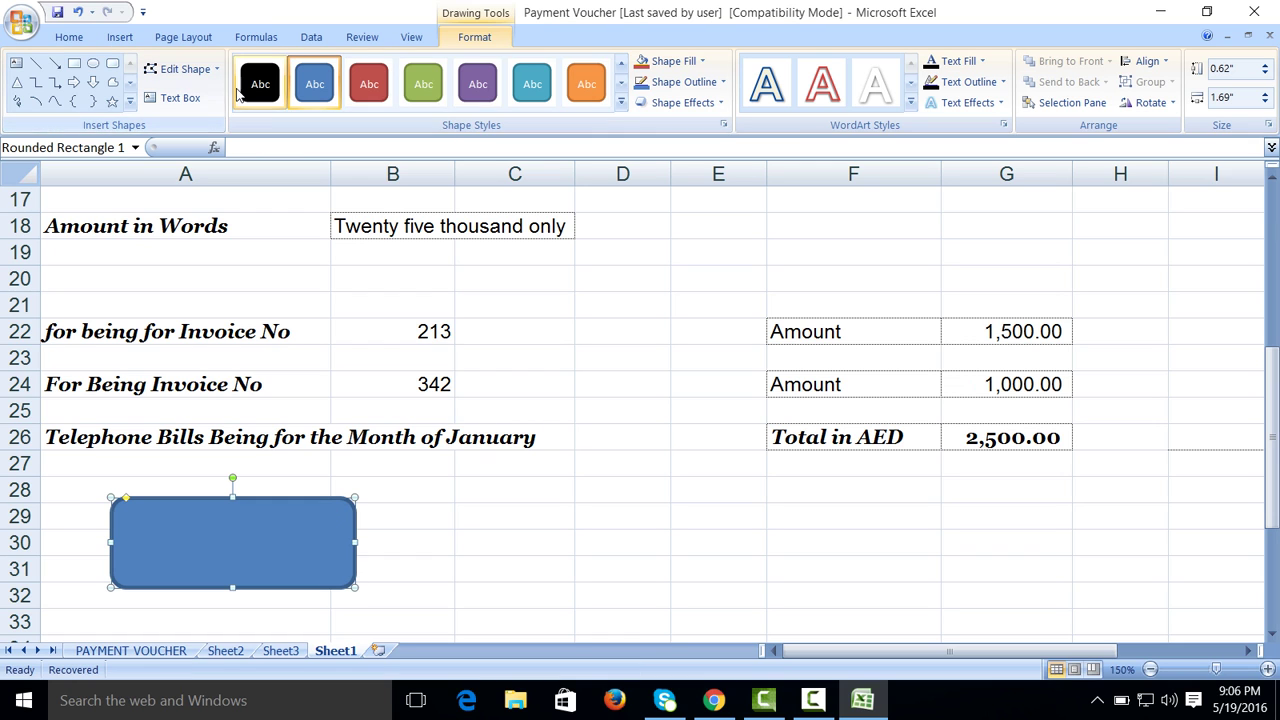
pyautogui.click(620, 103)
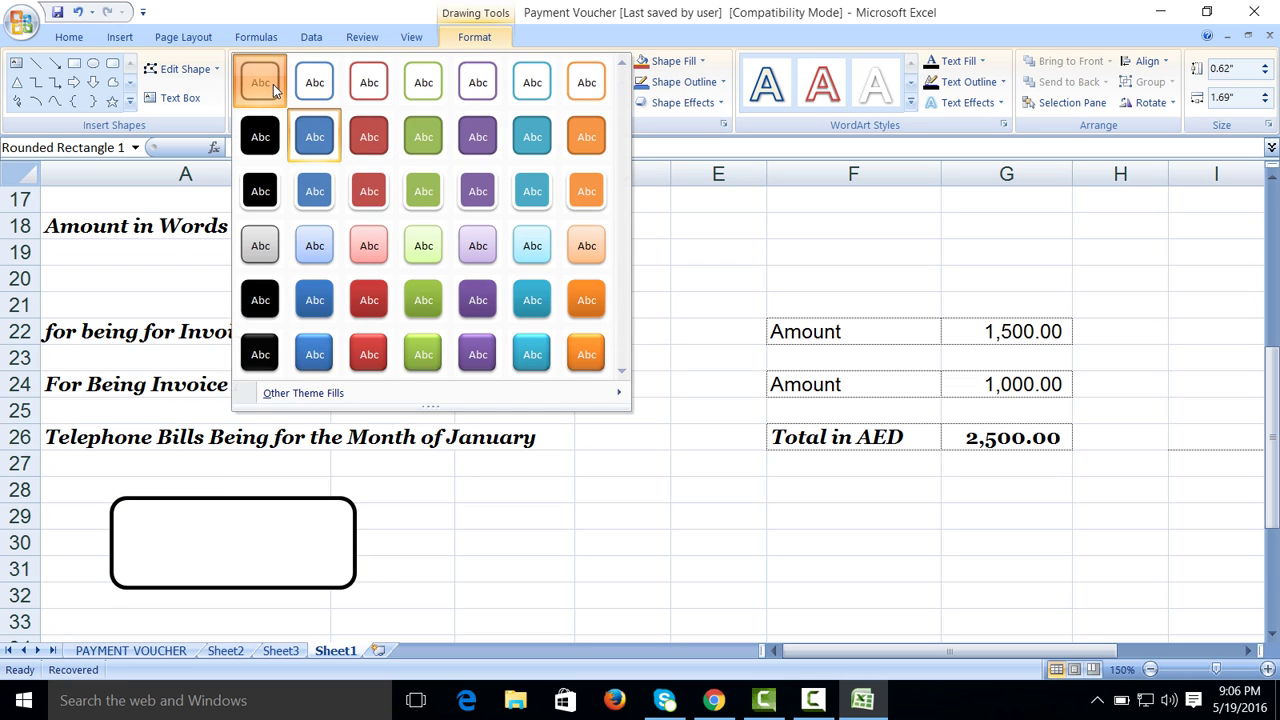
pyautogui.click(260, 80)
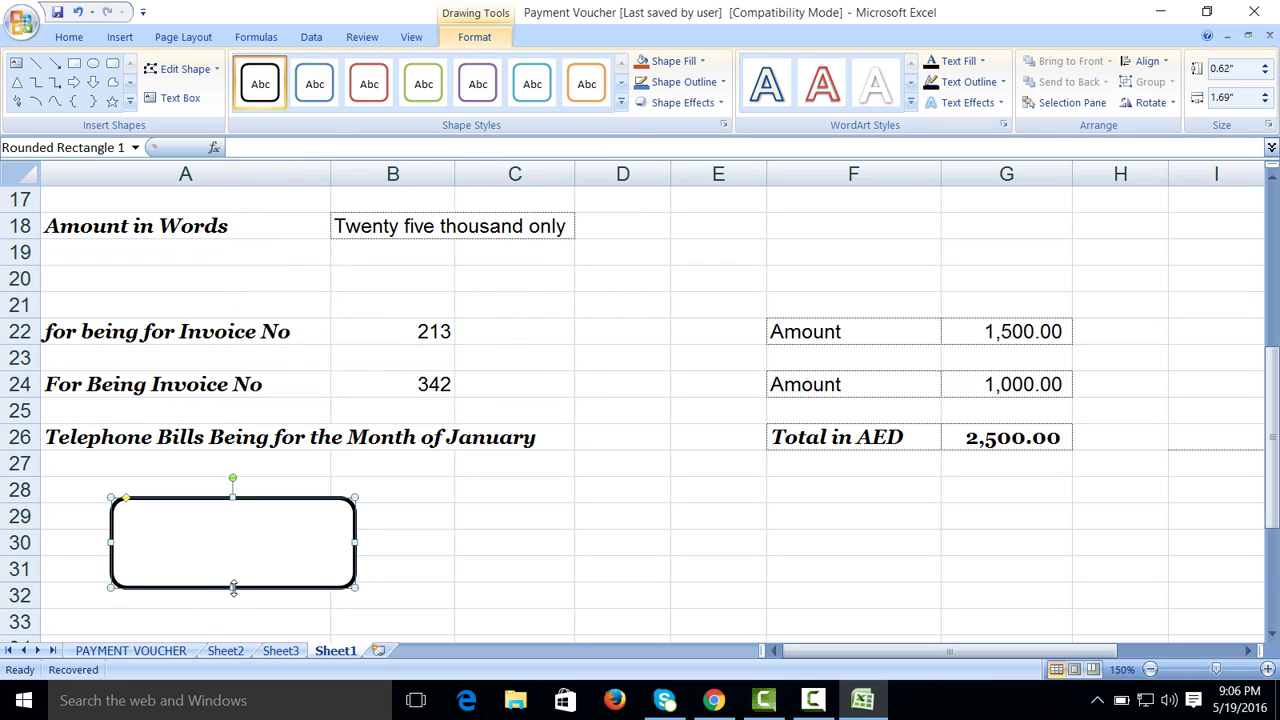
# Step: Reduce the rounded box's outline width to 1 pt in Format Shape
pyautogui.rightClick(233, 587)
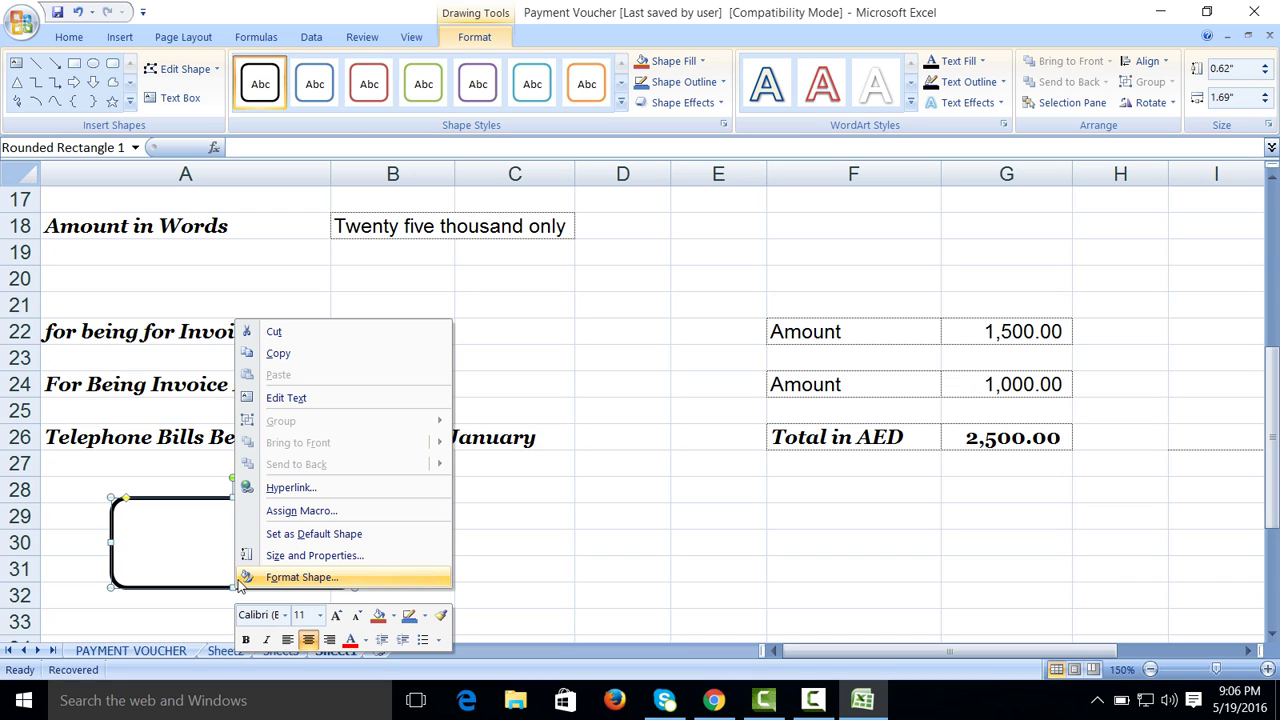
pyautogui.click(241, 579)
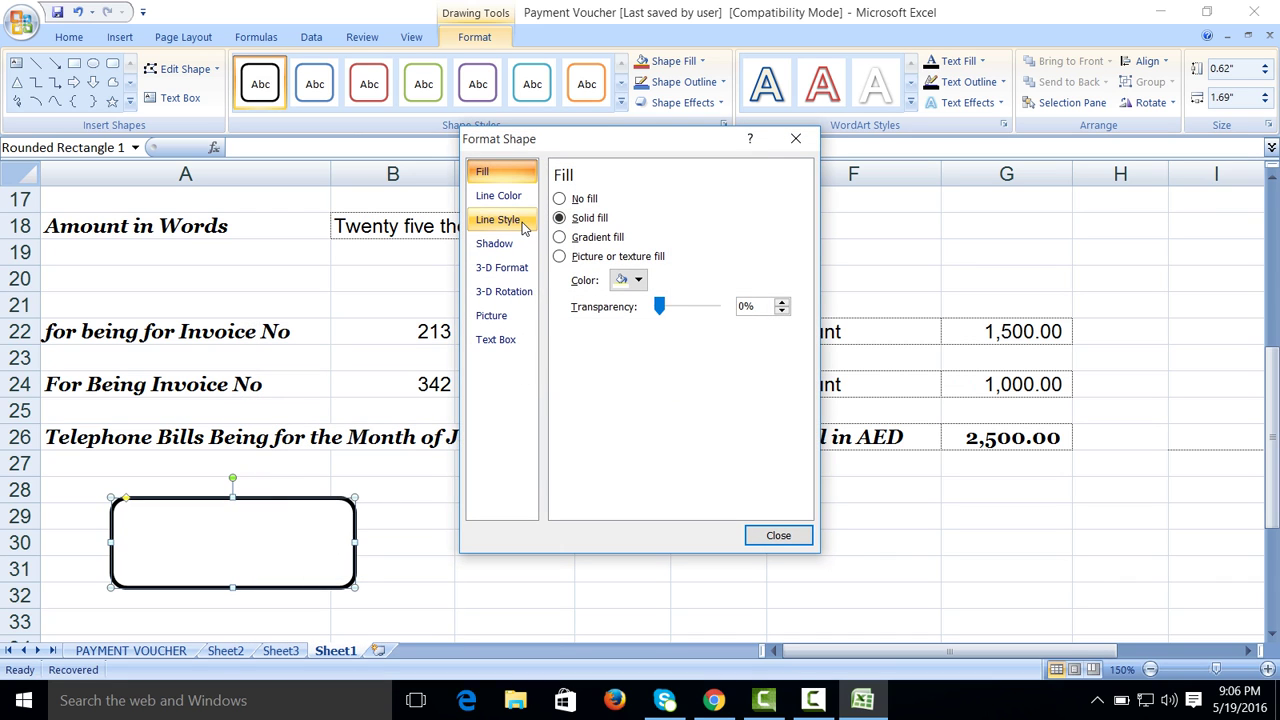
pyautogui.click(524, 226)
pyautogui.click(695, 203)
pyautogui.click(695, 203)
pyautogui.click(695, 203)
pyautogui.click(695, 203)
pyautogui.click(766, 532)
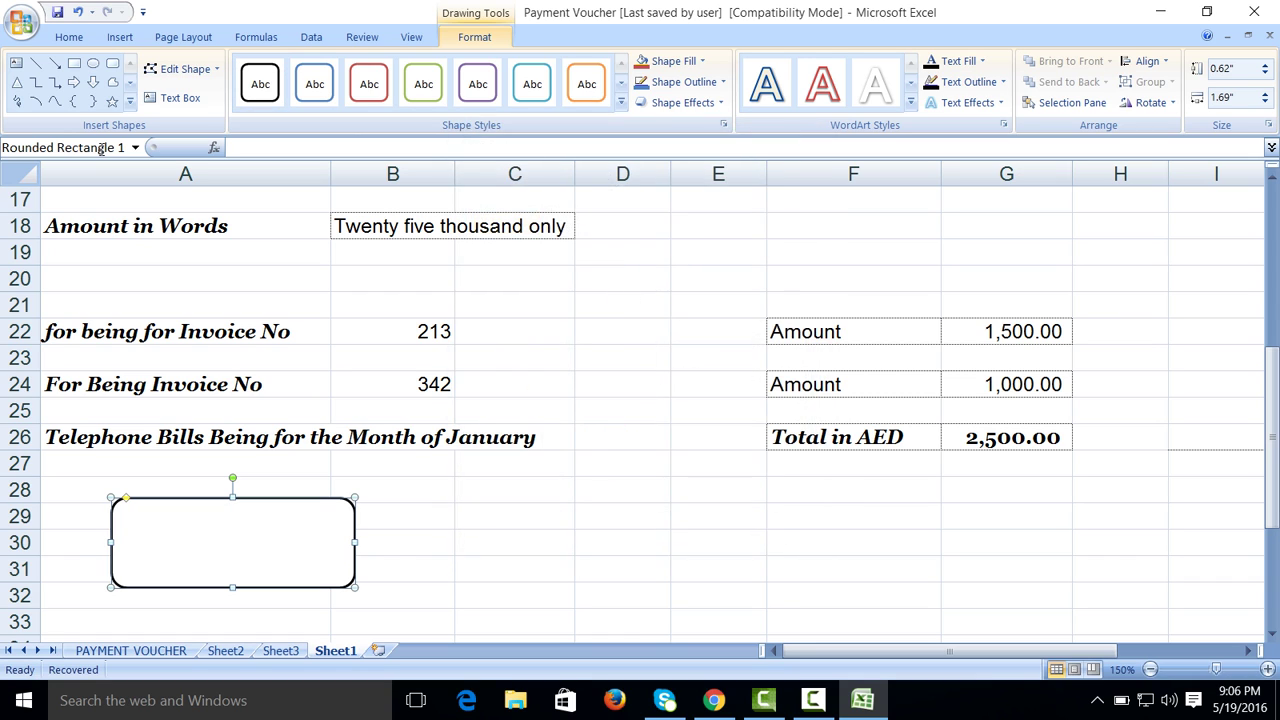
pyautogui.click(114, 63)
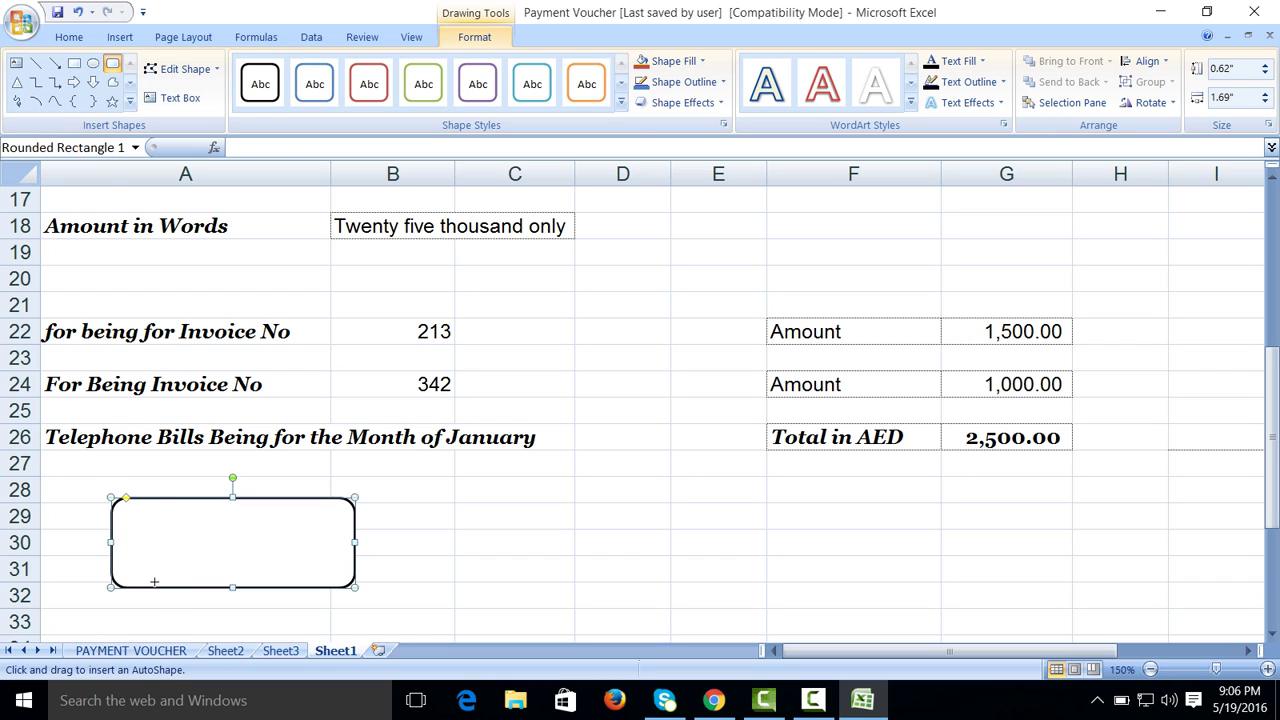
# Step: Draw a small white rectangle across the box's bottom edge and remove its outline
pyautogui.moveTo(154, 581); pyautogui.dragTo(324, 596)
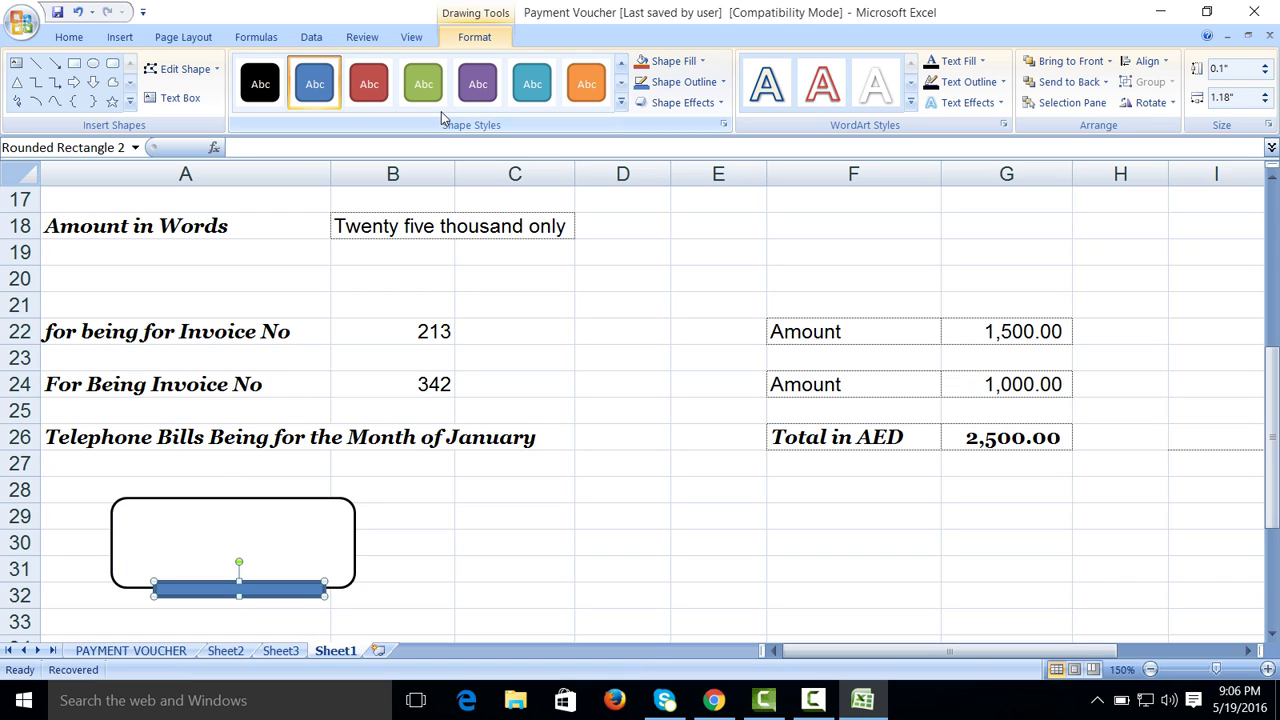
pyautogui.click(621, 104)
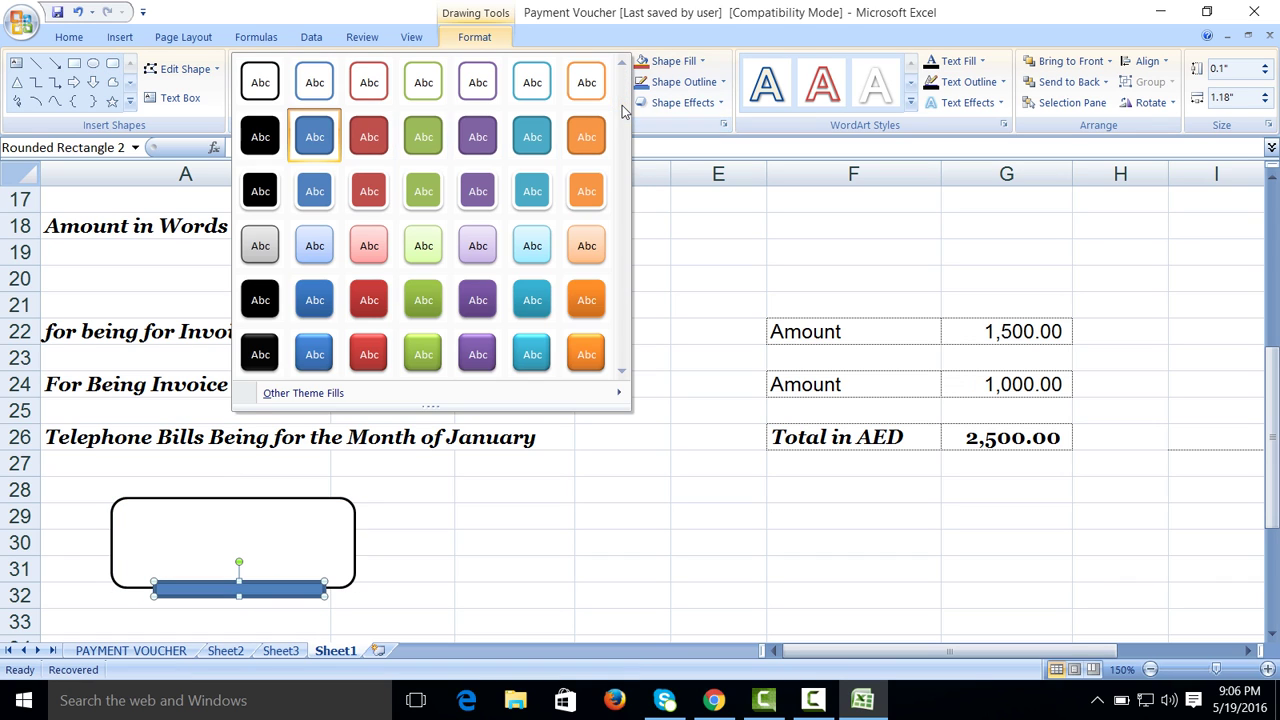
pyautogui.click(265, 88)
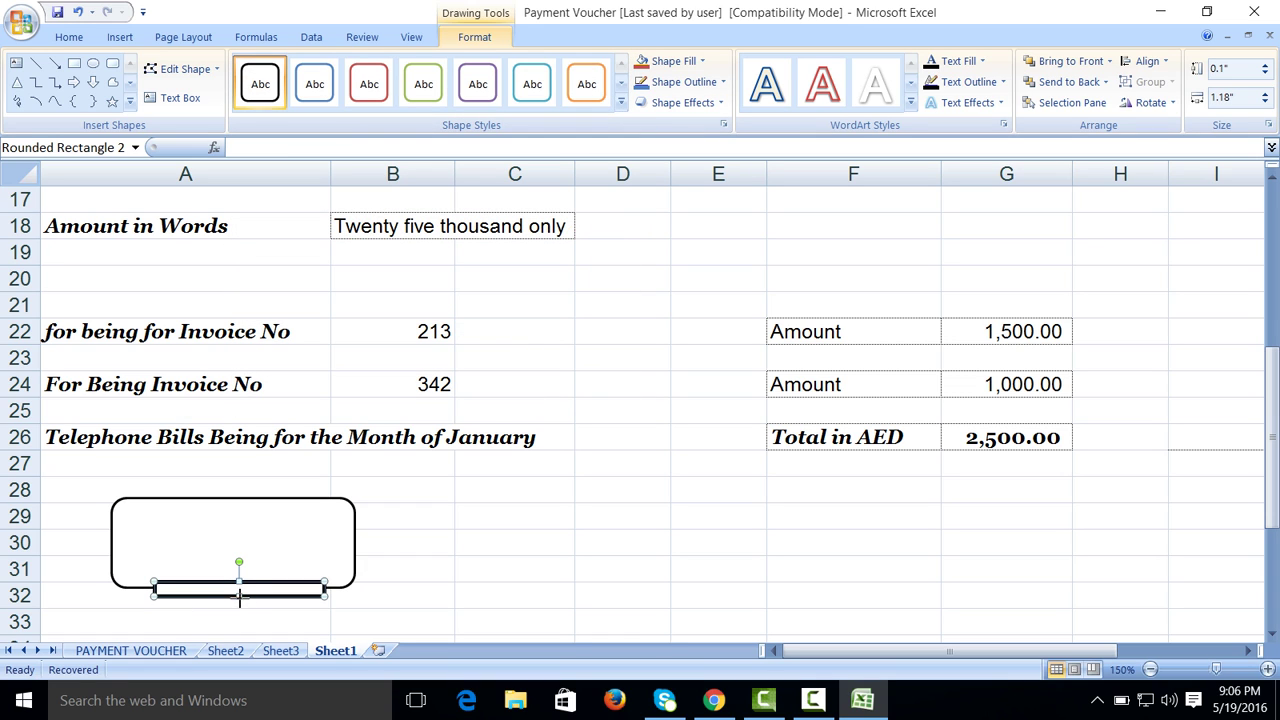
pyautogui.moveTo(239, 597); pyautogui.dragTo(239, 614)
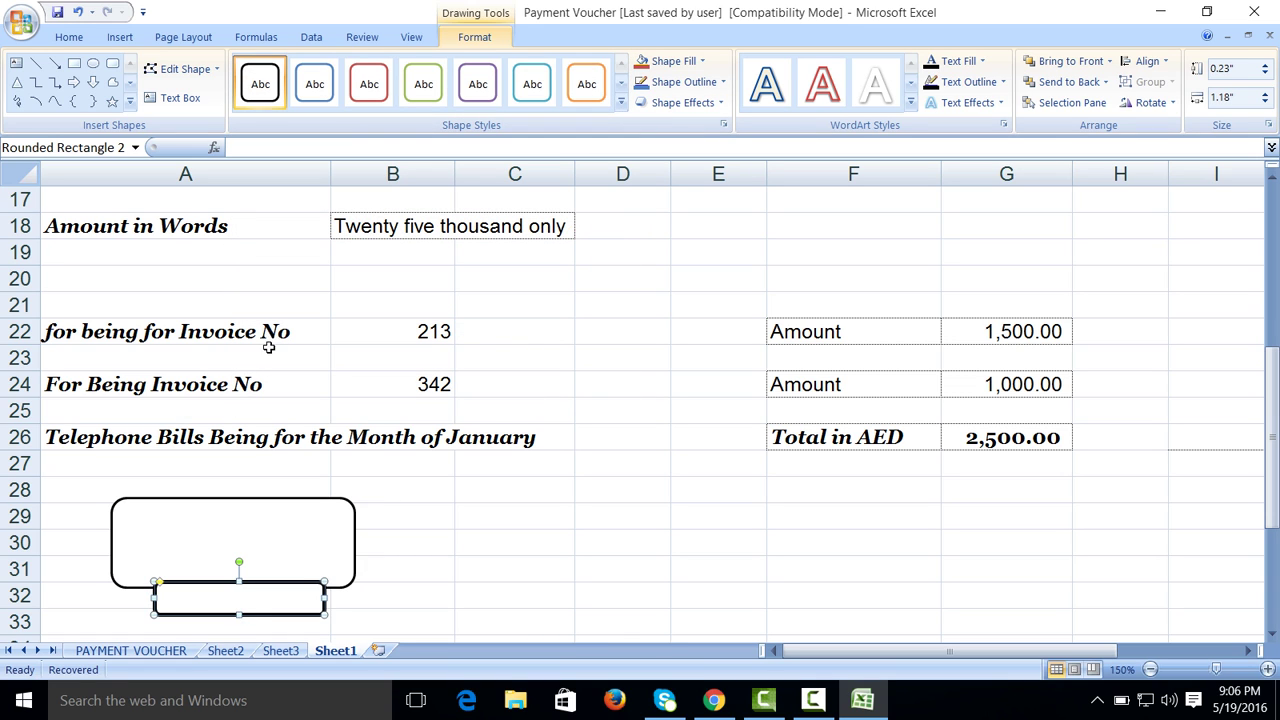
pyautogui.rightClick(238, 614)
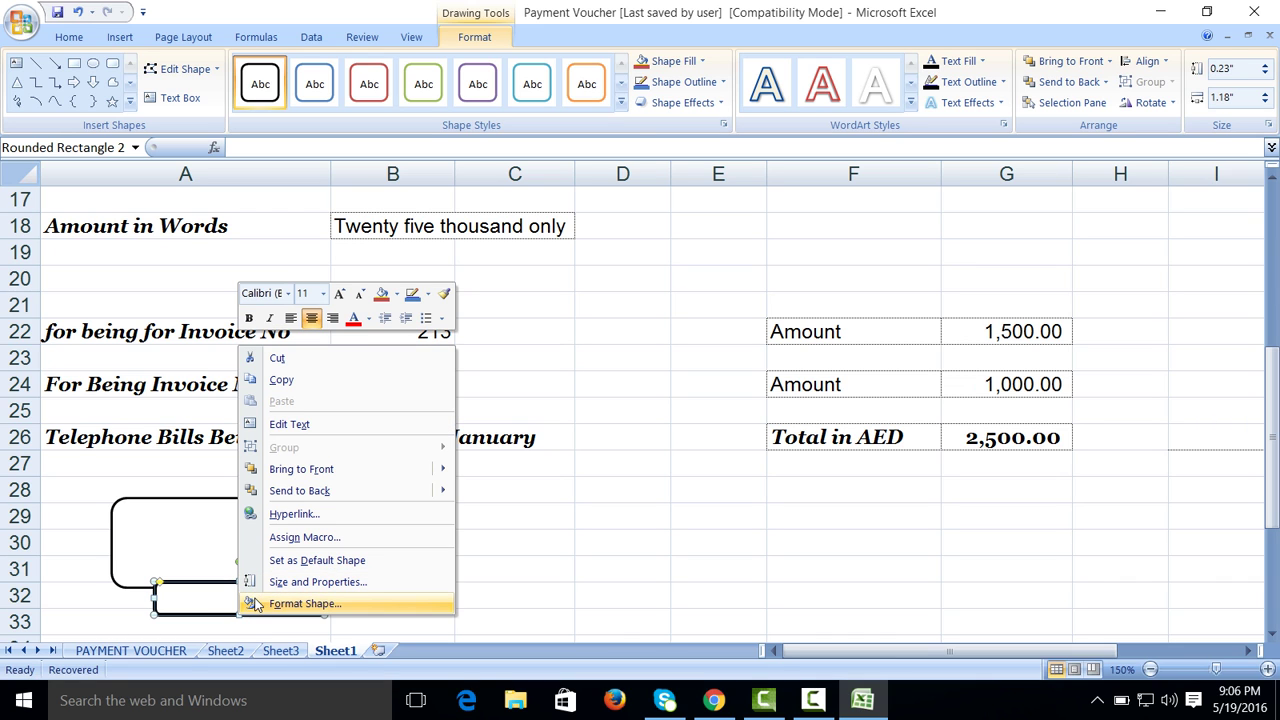
pyautogui.click(258, 604)
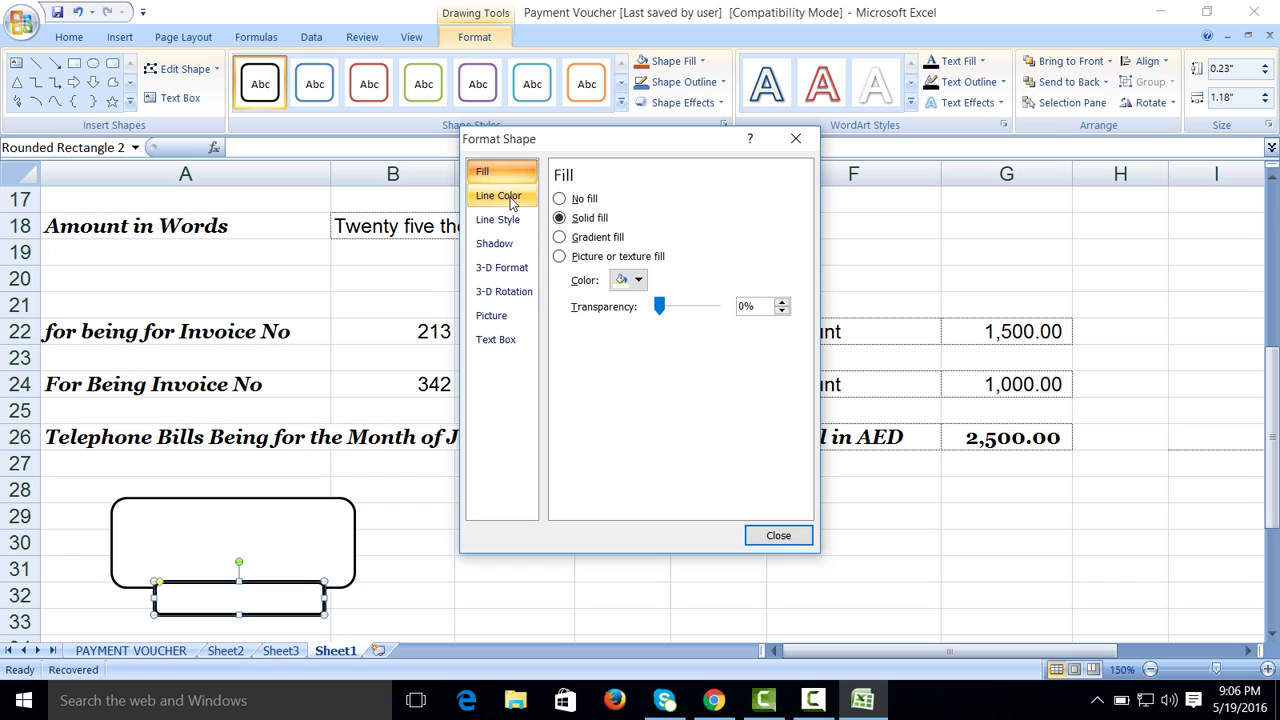
pyautogui.click(498, 195)
pyautogui.click(559, 198)
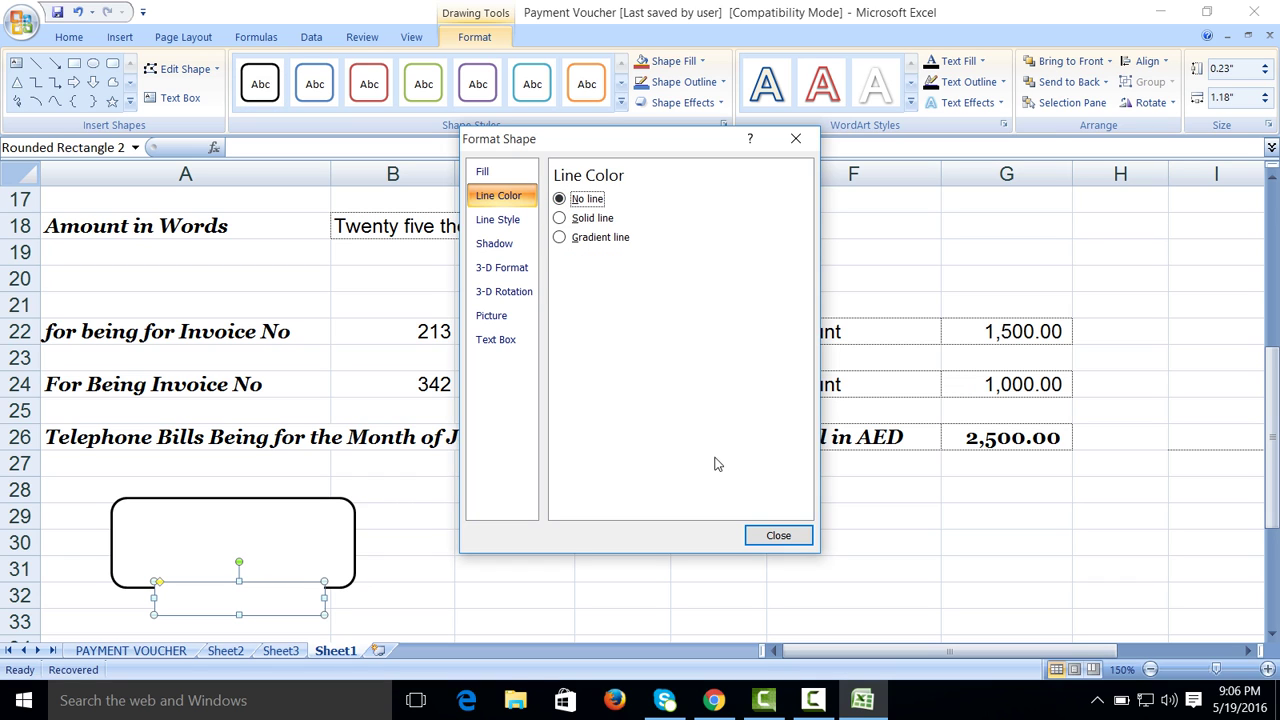
pyautogui.click(760, 536)
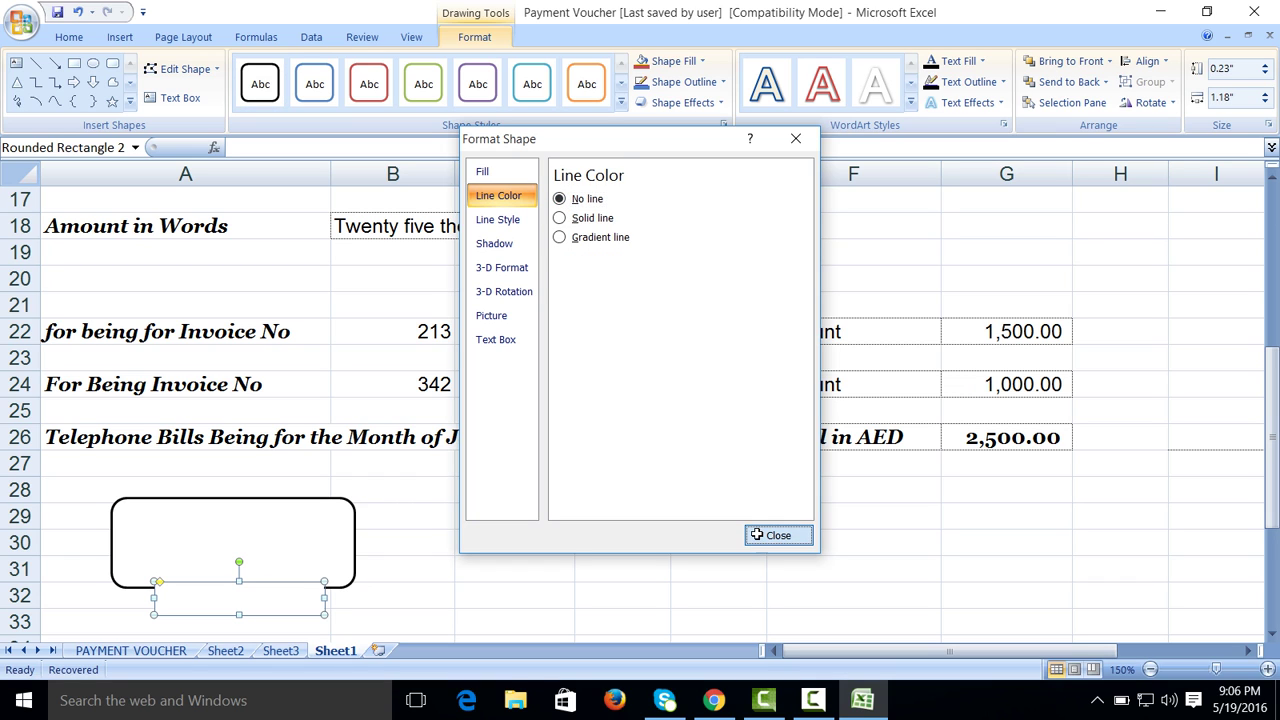
# Step: Type 'Approved By' inside the small rectangle
pyautogui.click(162, 98)
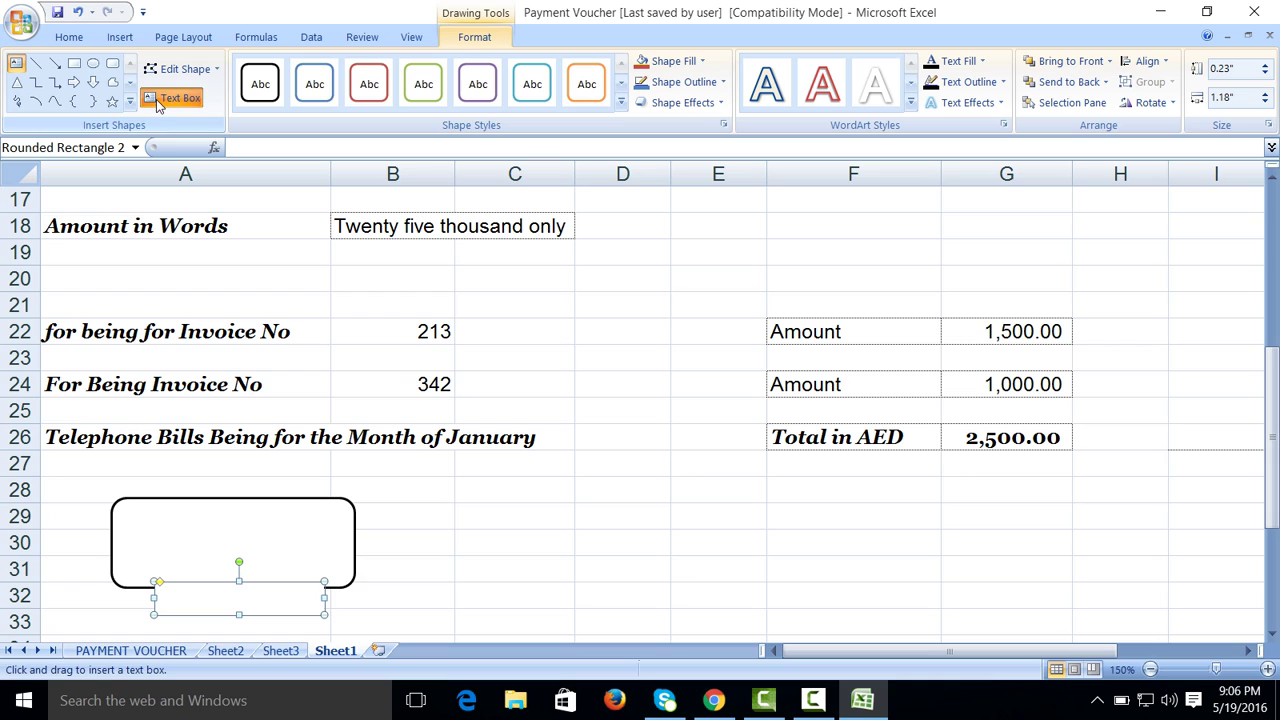
pyautogui.click(170, 610)
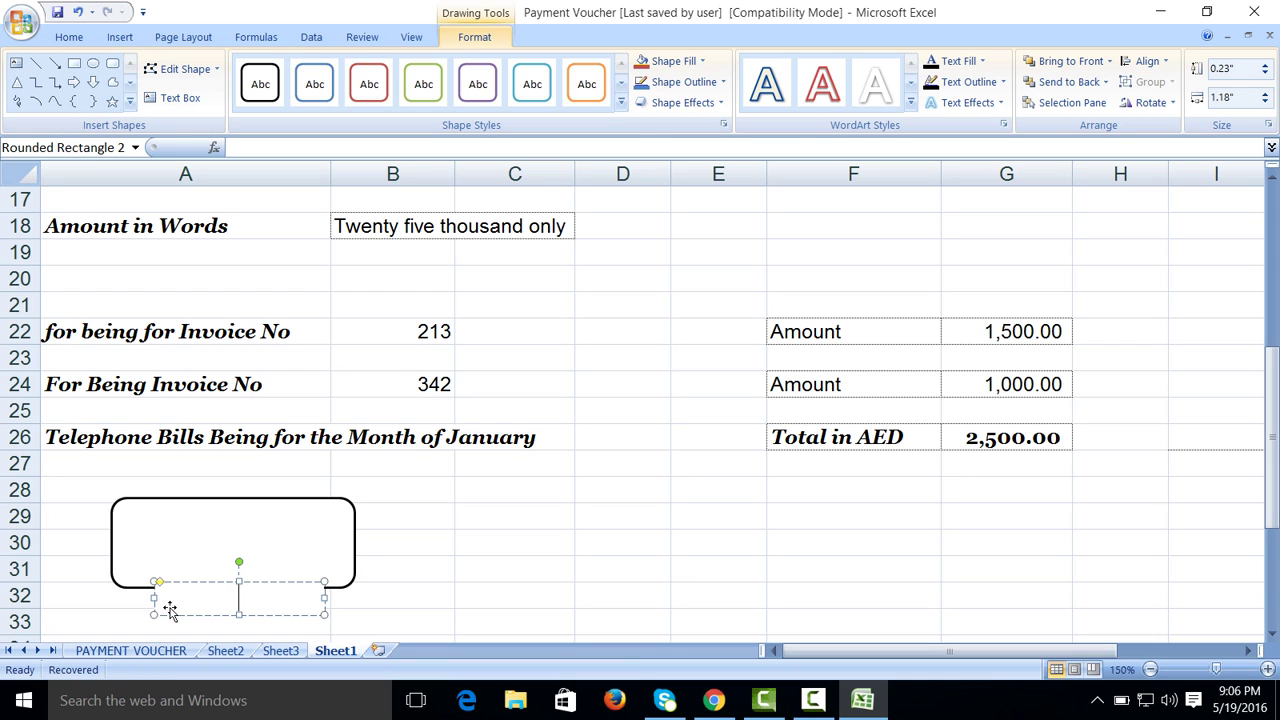
pyautogui.write('Approved By')
pyautogui.click(415, 613)
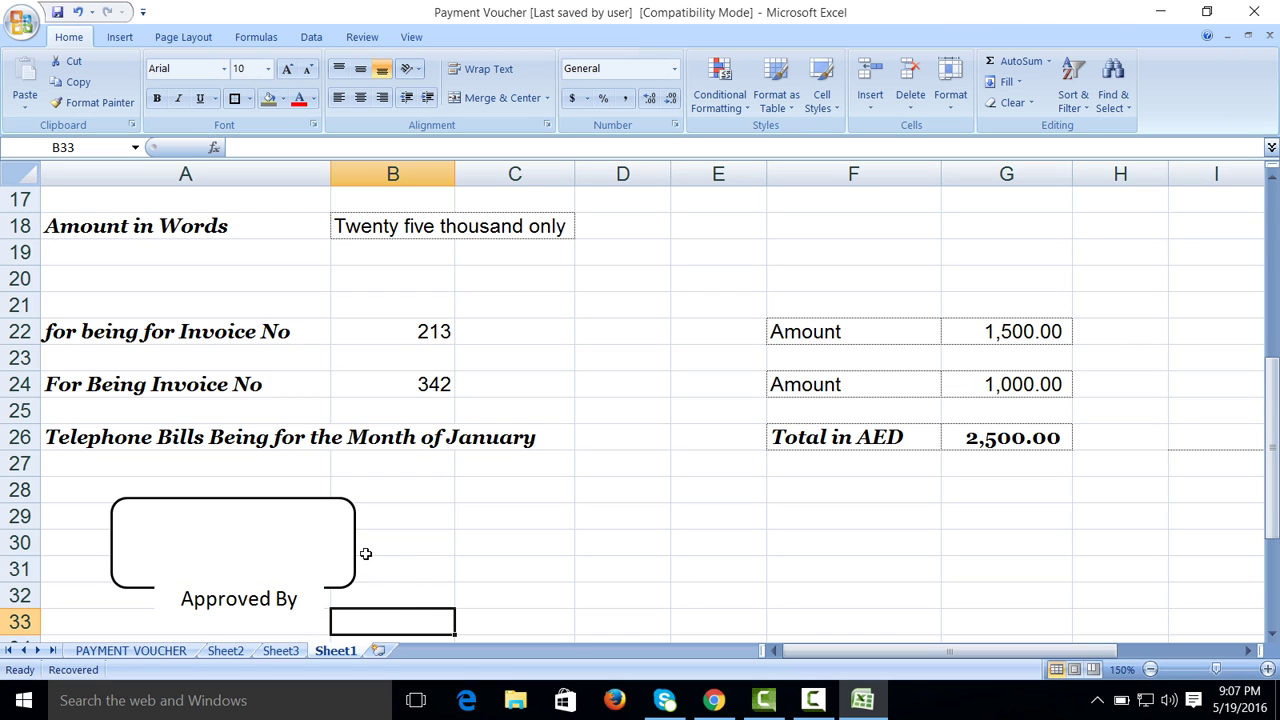
# Step: Keep the rounded signature box's outline width at 1 pt
pyautogui.click(289, 498)
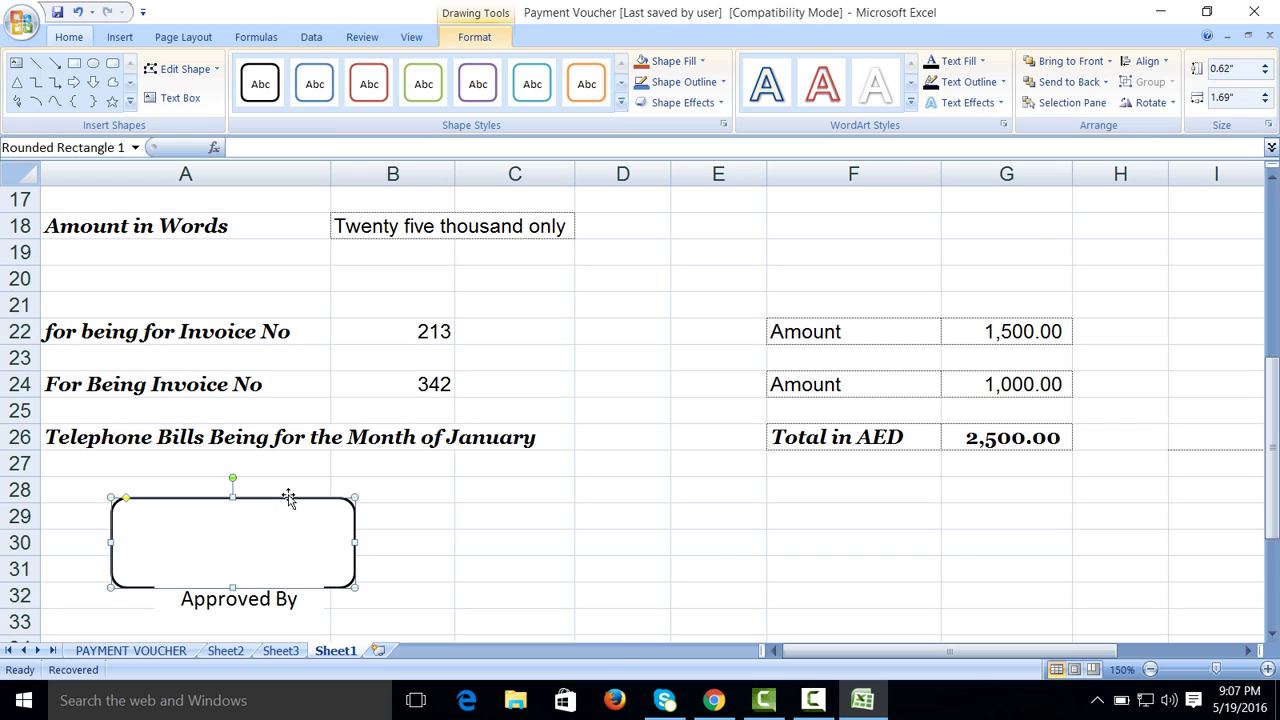
pyautogui.rightClick(288, 495)
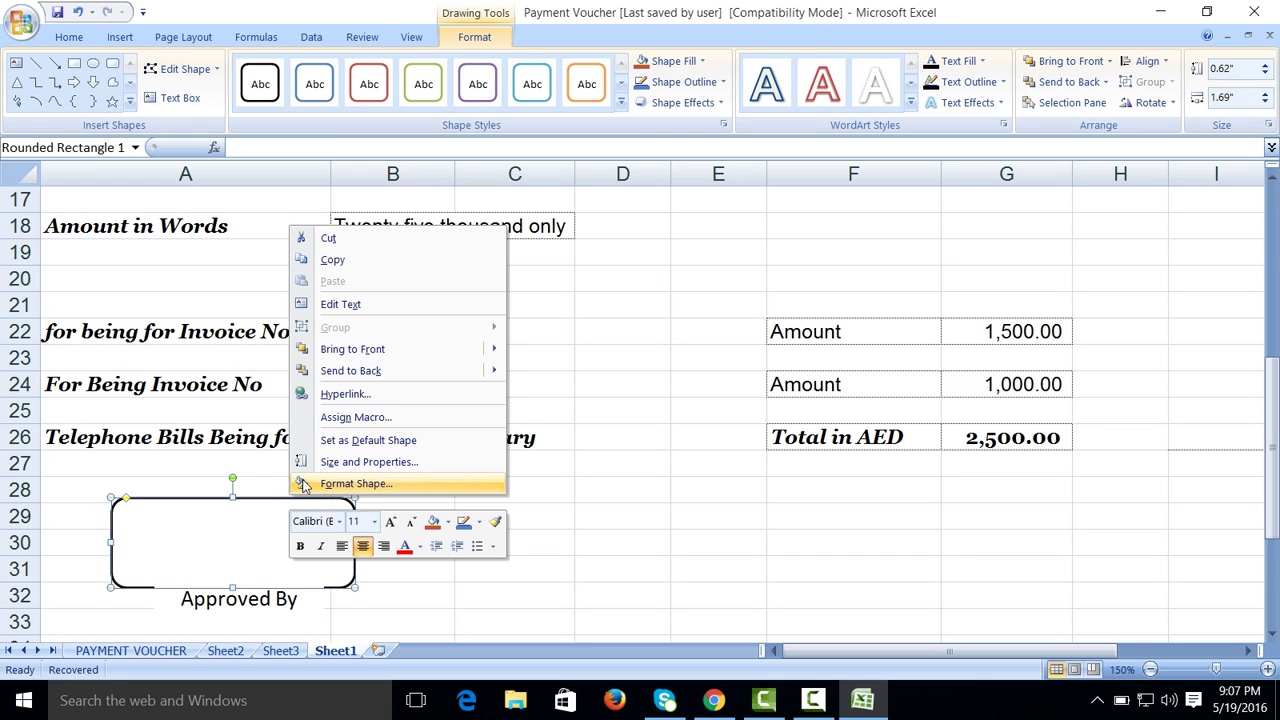
pyautogui.click(304, 487)
pyautogui.click(498, 219)
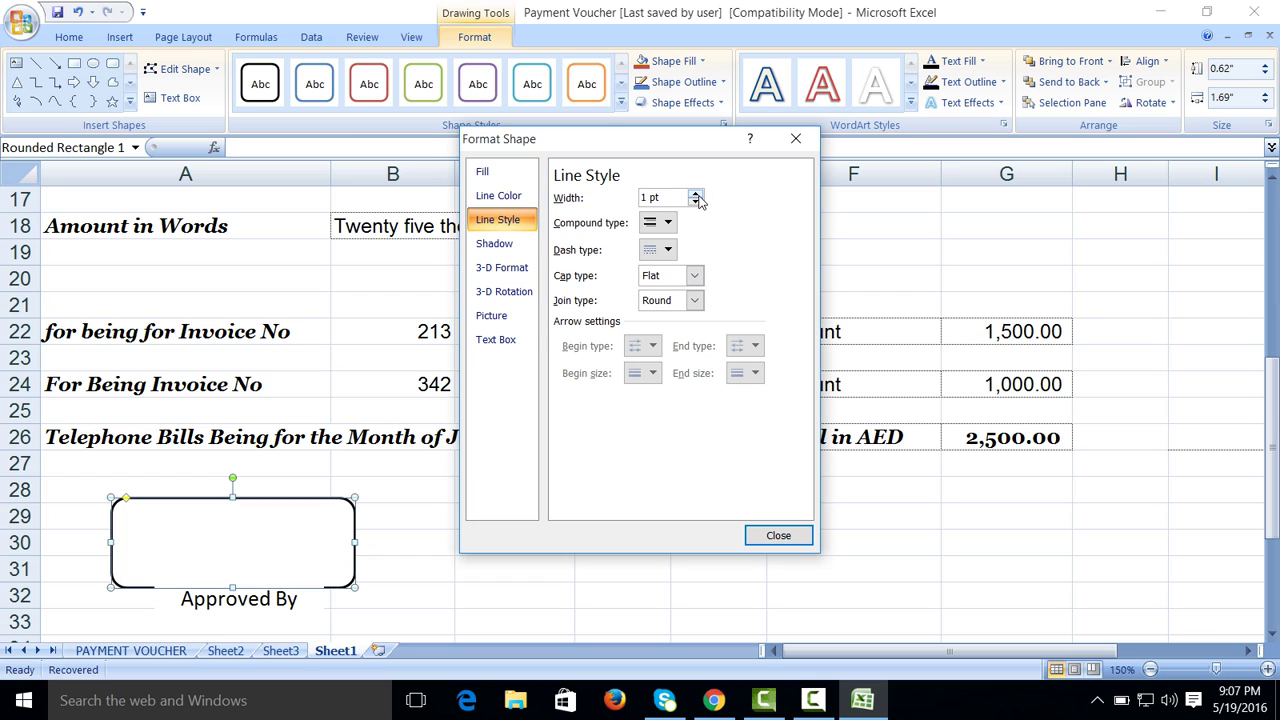
pyautogui.click(695, 194)
pyautogui.click(695, 202)
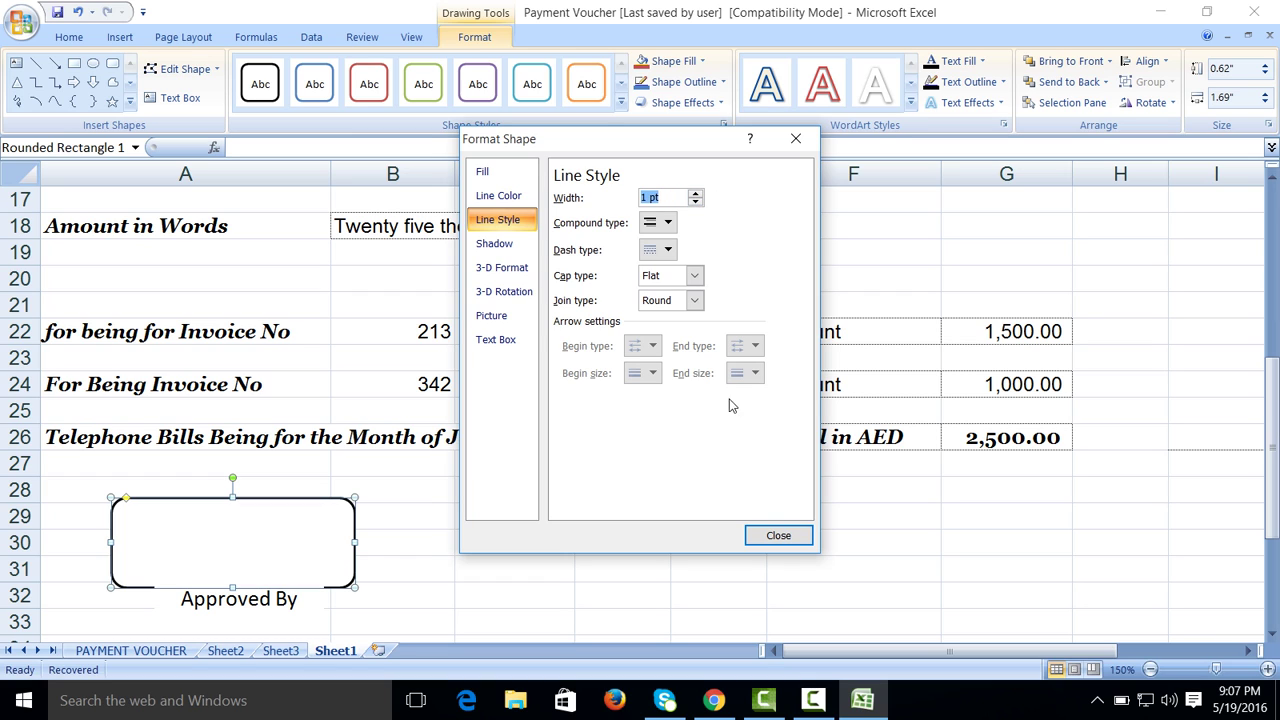
pyautogui.click(776, 537)
pyautogui.click(557, 603)
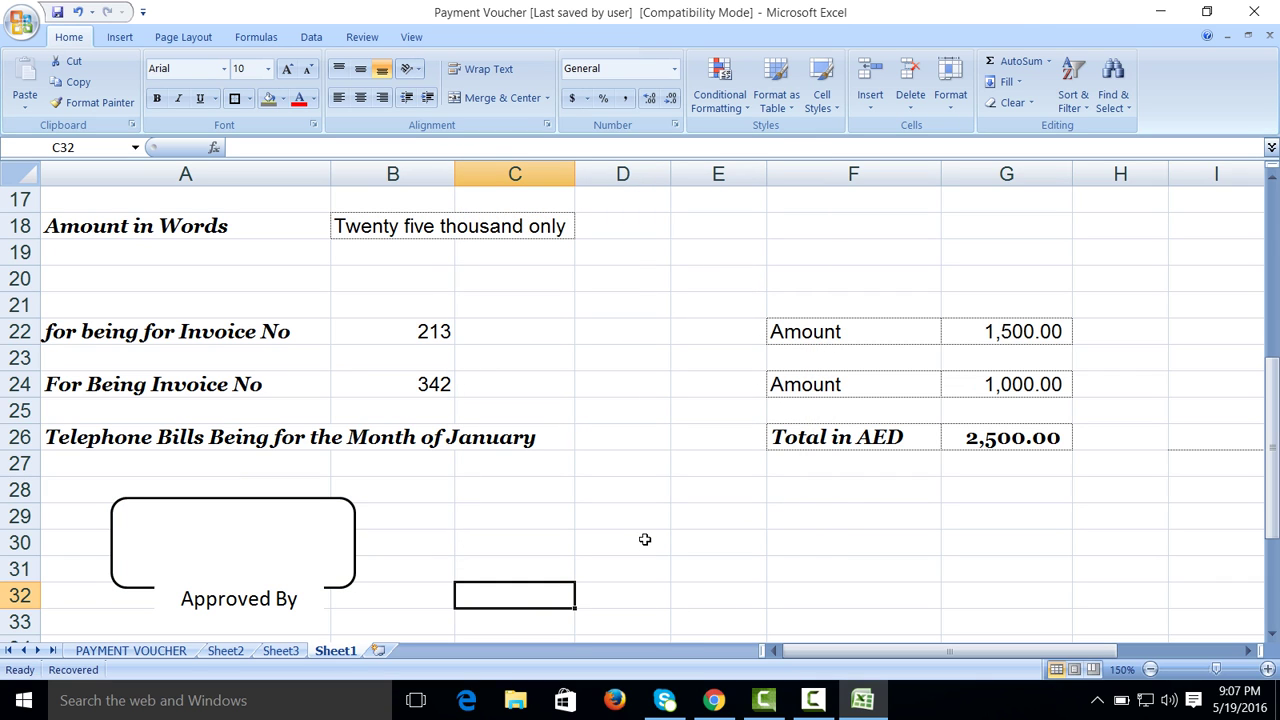
# Step: Set the second box's small caption rectangle to No line outline
pyautogui.click(813, 700)
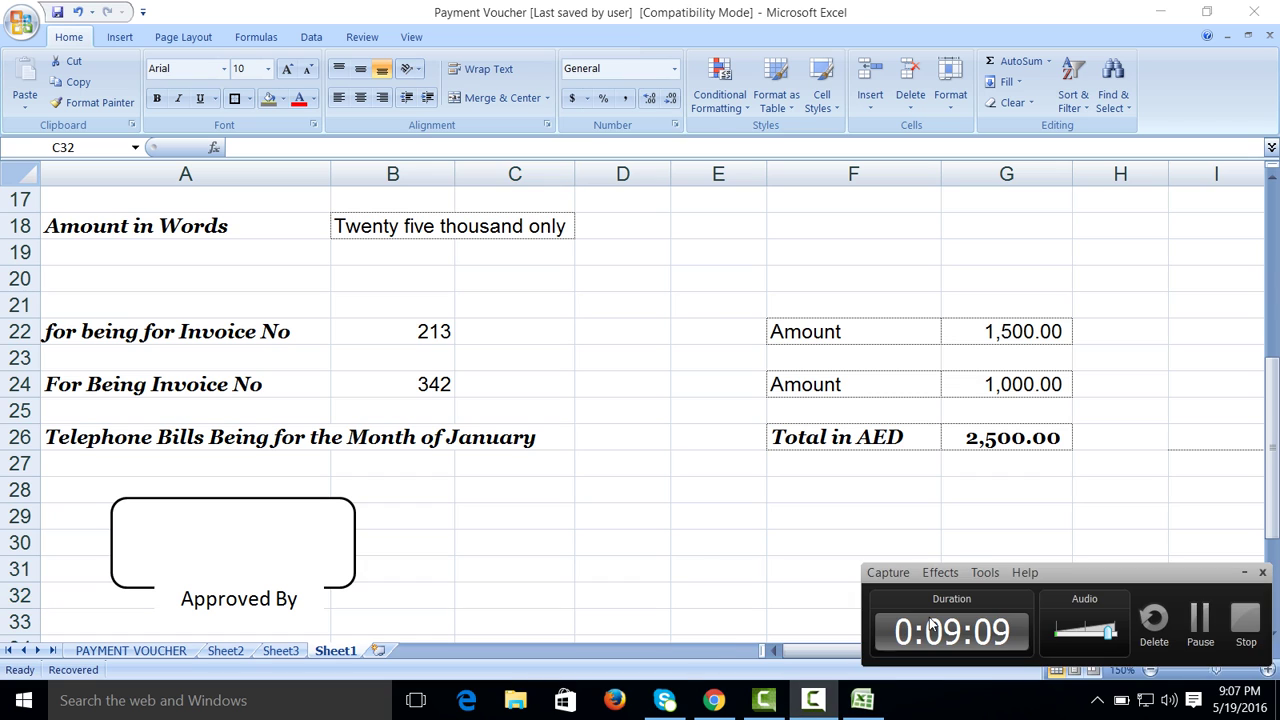
pyautogui.click(1198, 620)
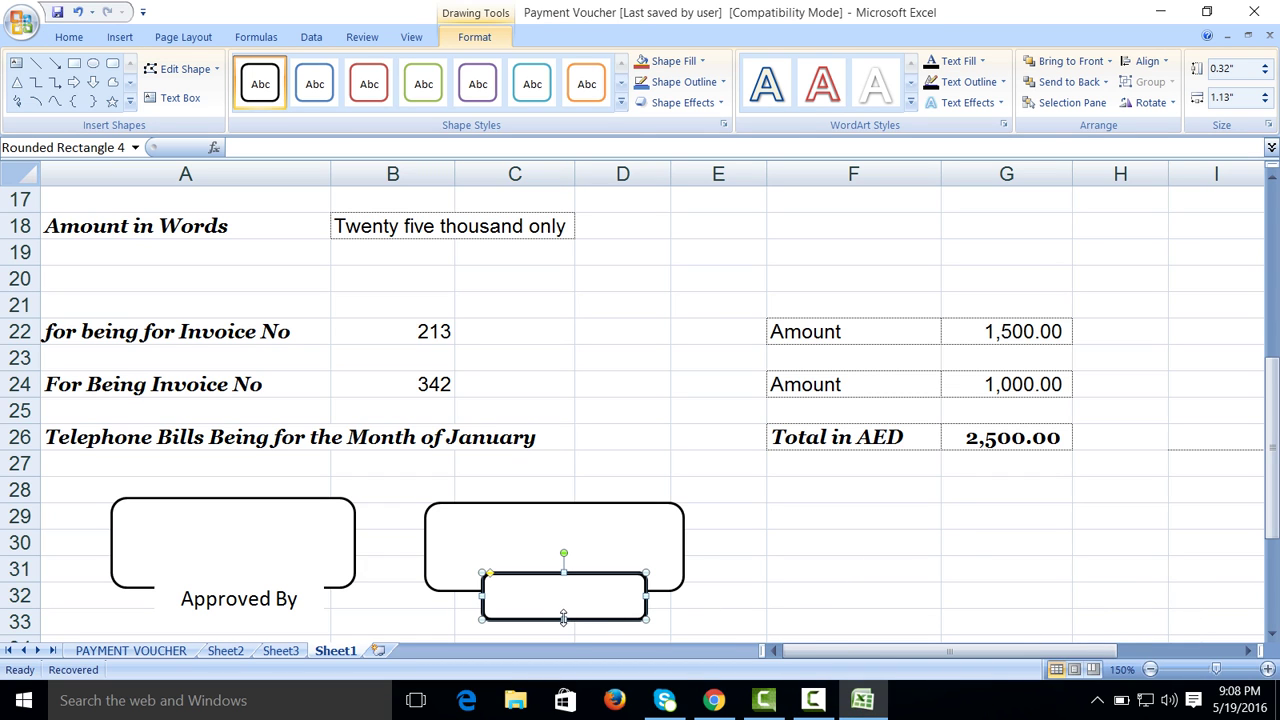
pyautogui.rightClick(563, 617)
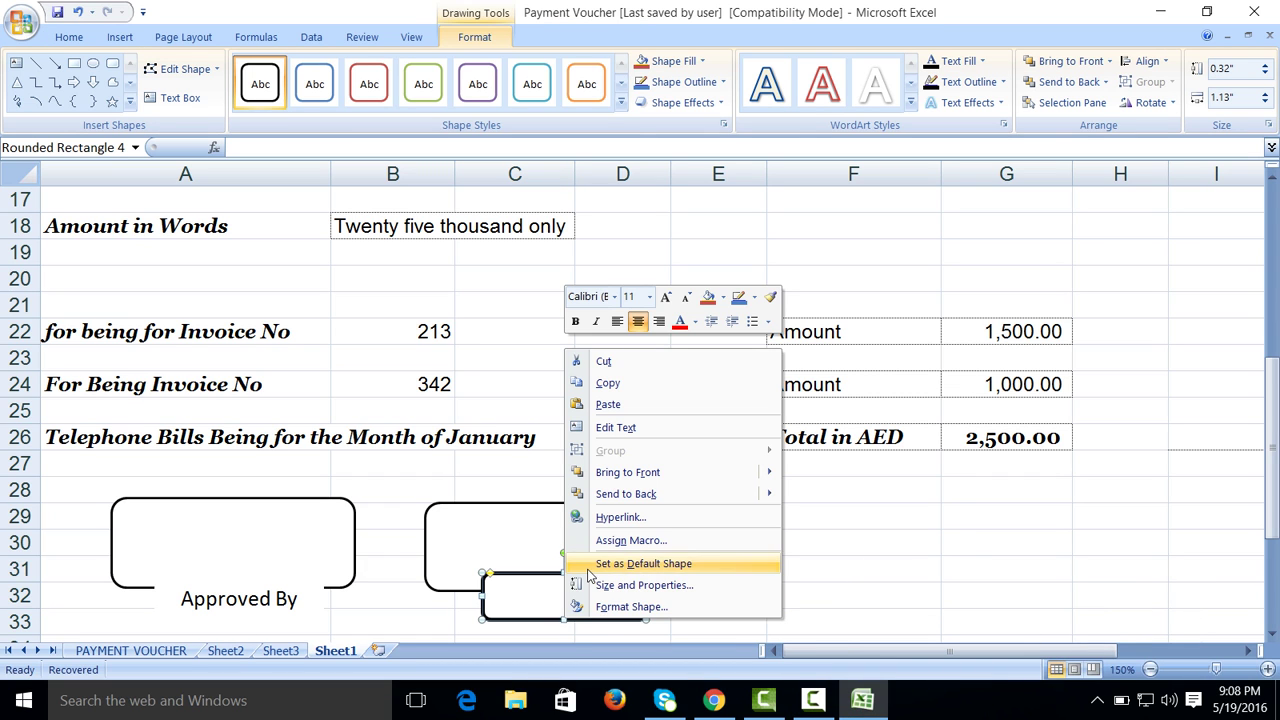
pyautogui.click(592, 607)
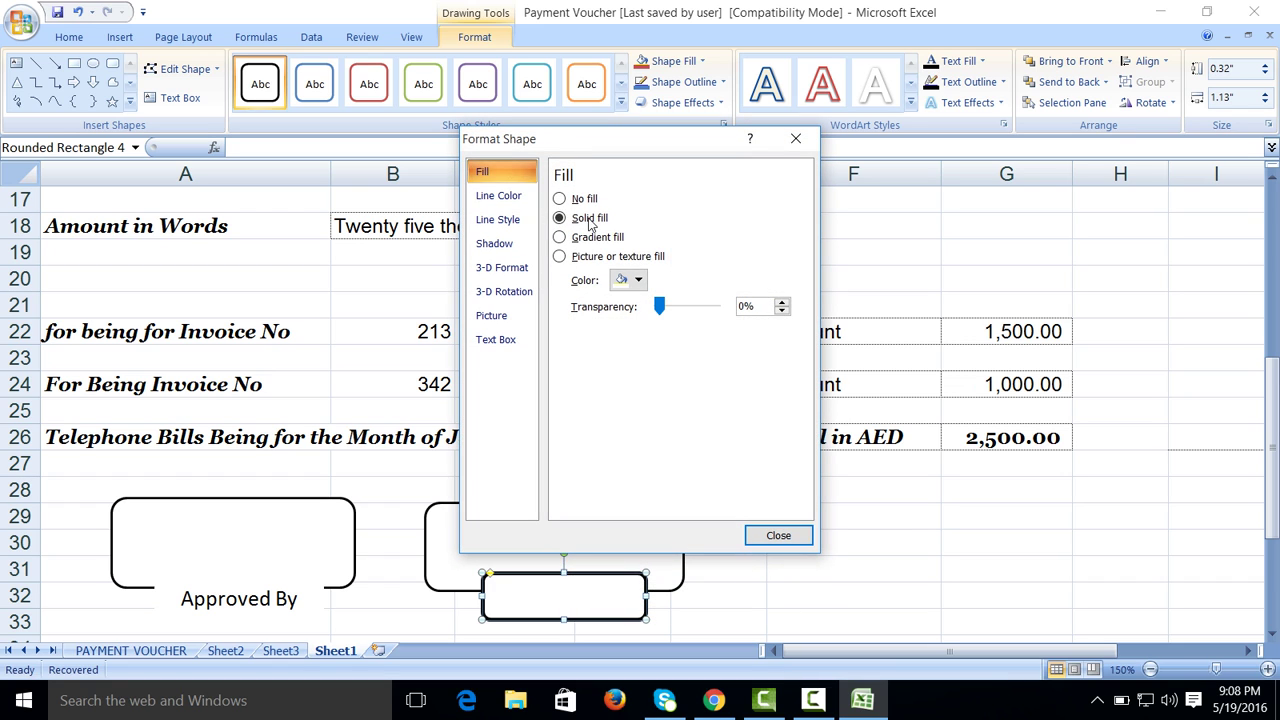
pyautogui.click(529, 191)
pyautogui.click(560, 198)
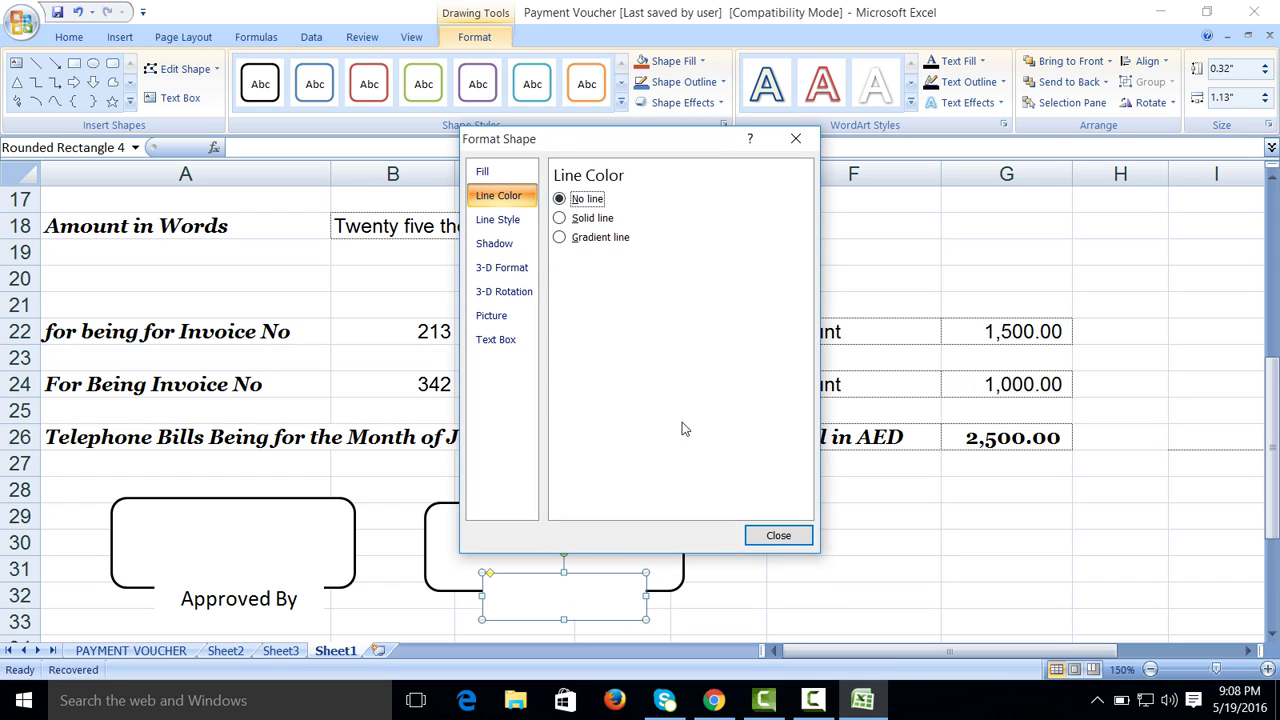
pyautogui.click(767, 536)
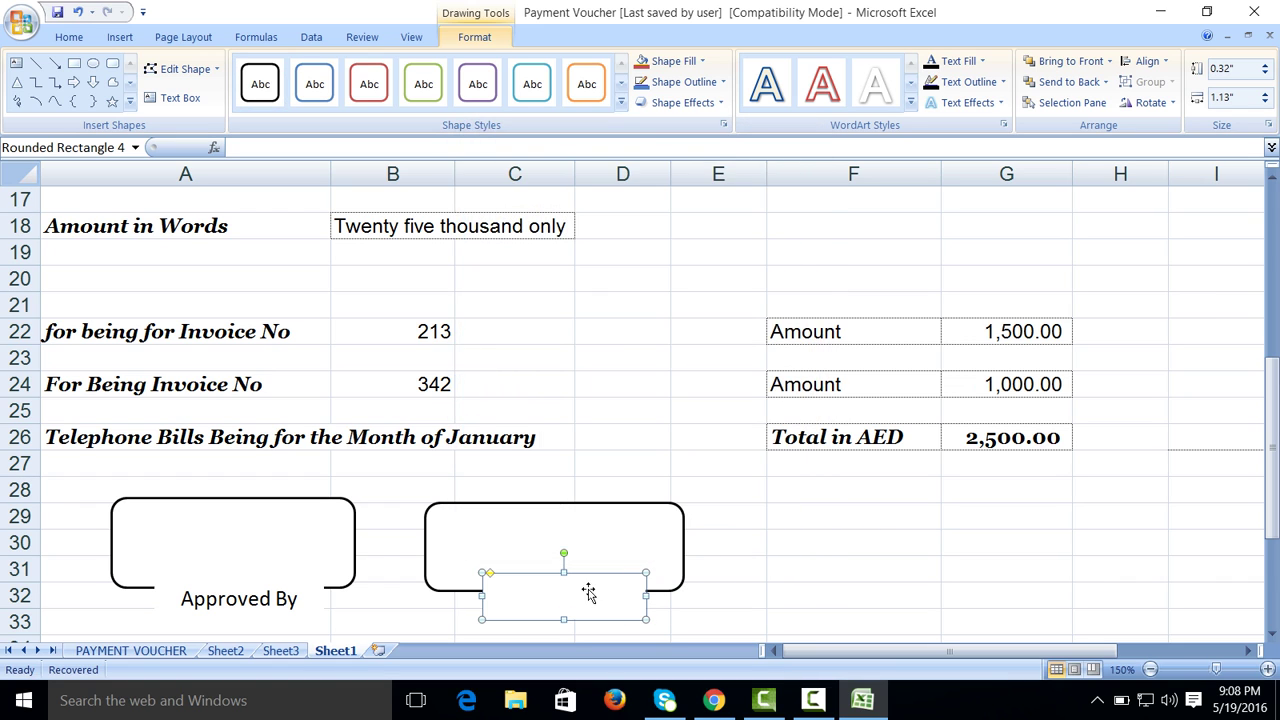
# Step: Type 'Accountant' inside the small caption rectangle
pyautogui.click(153, 104)
pyautogui.click(527, 598)
pyautogui.write('Accountant')
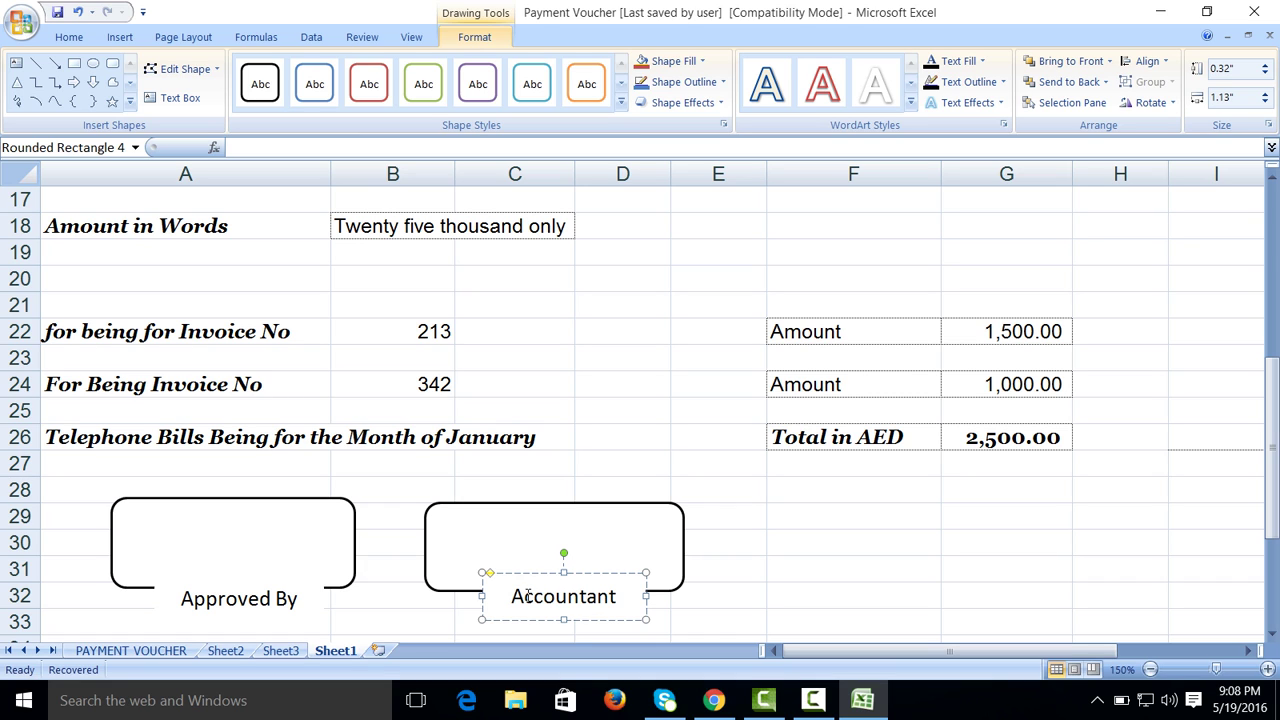
# Step: Draw a third rounded rectangle across columns F–G with white fill and black outline
pyautogui.click(818, 620)
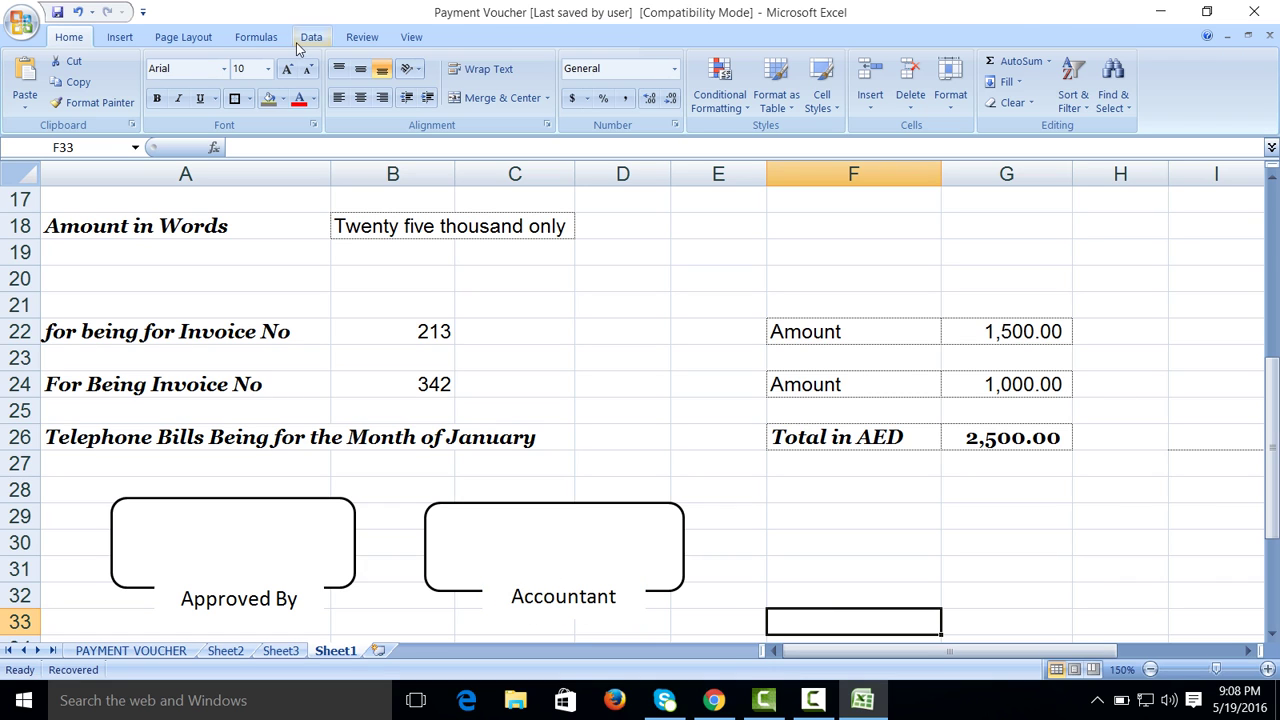
pyautogui.click(120, 37)
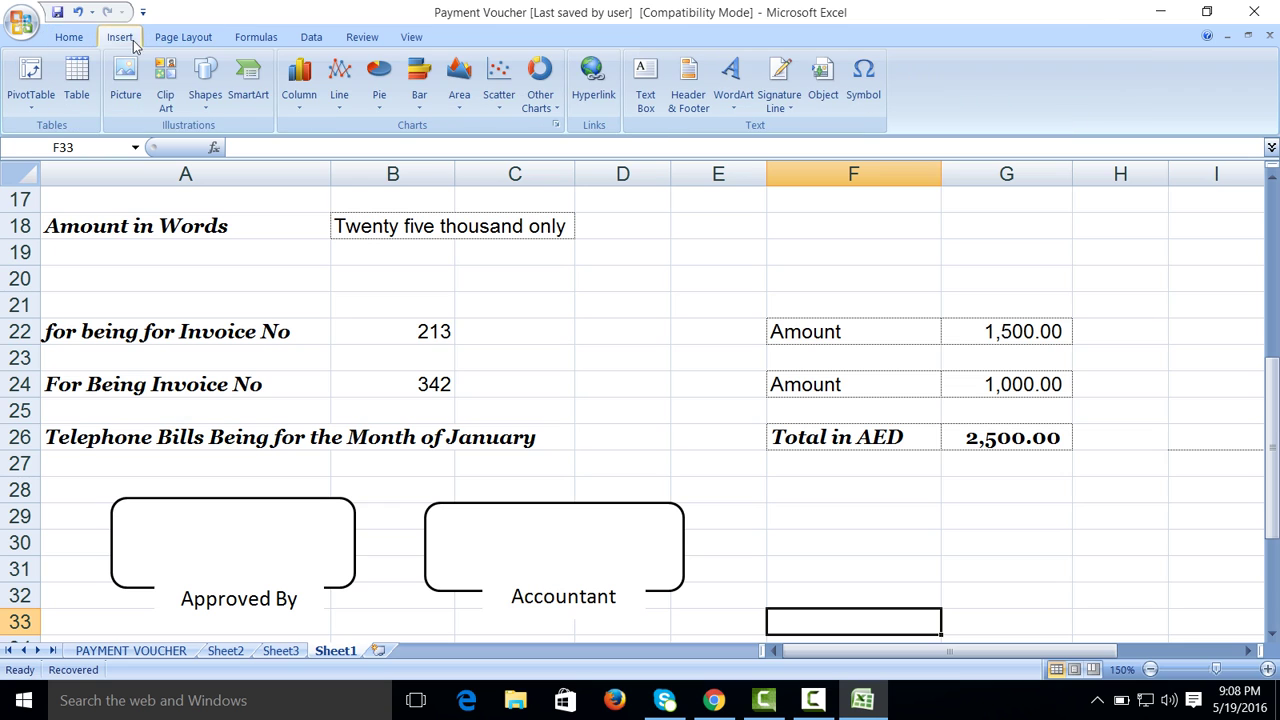
pyautogui.click(206, 100)
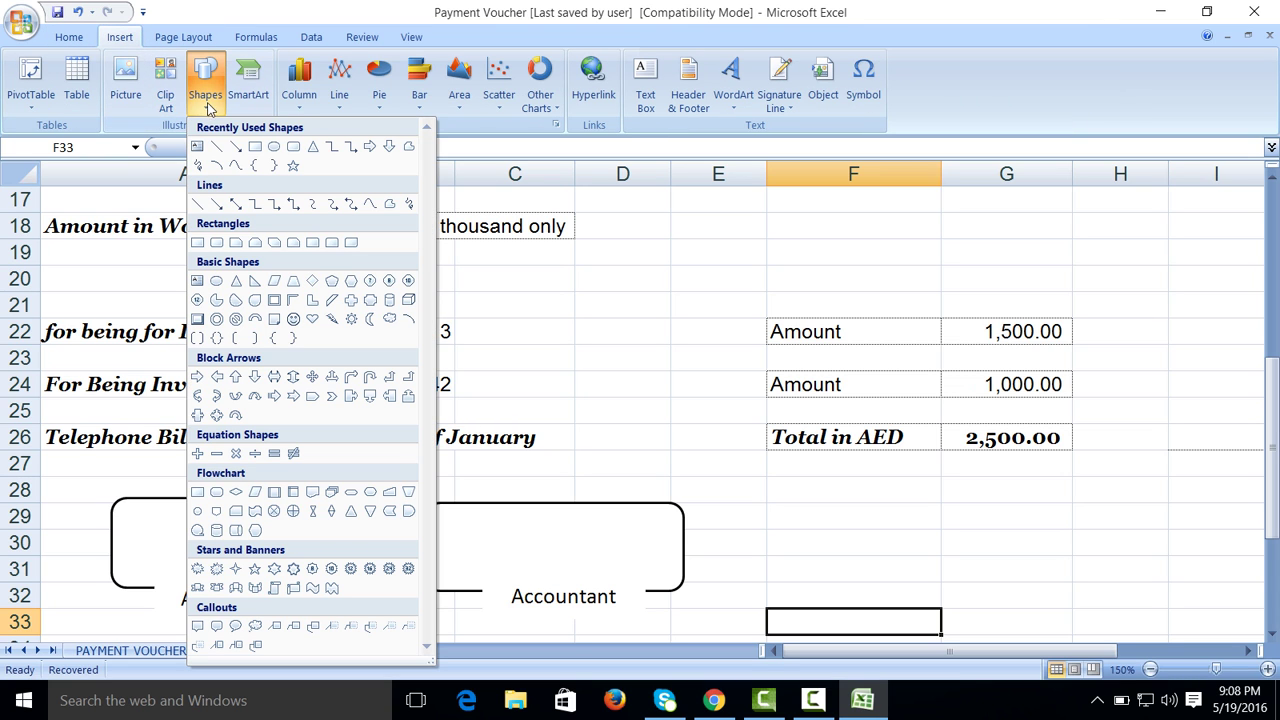
pyautogui.click(294, 147)
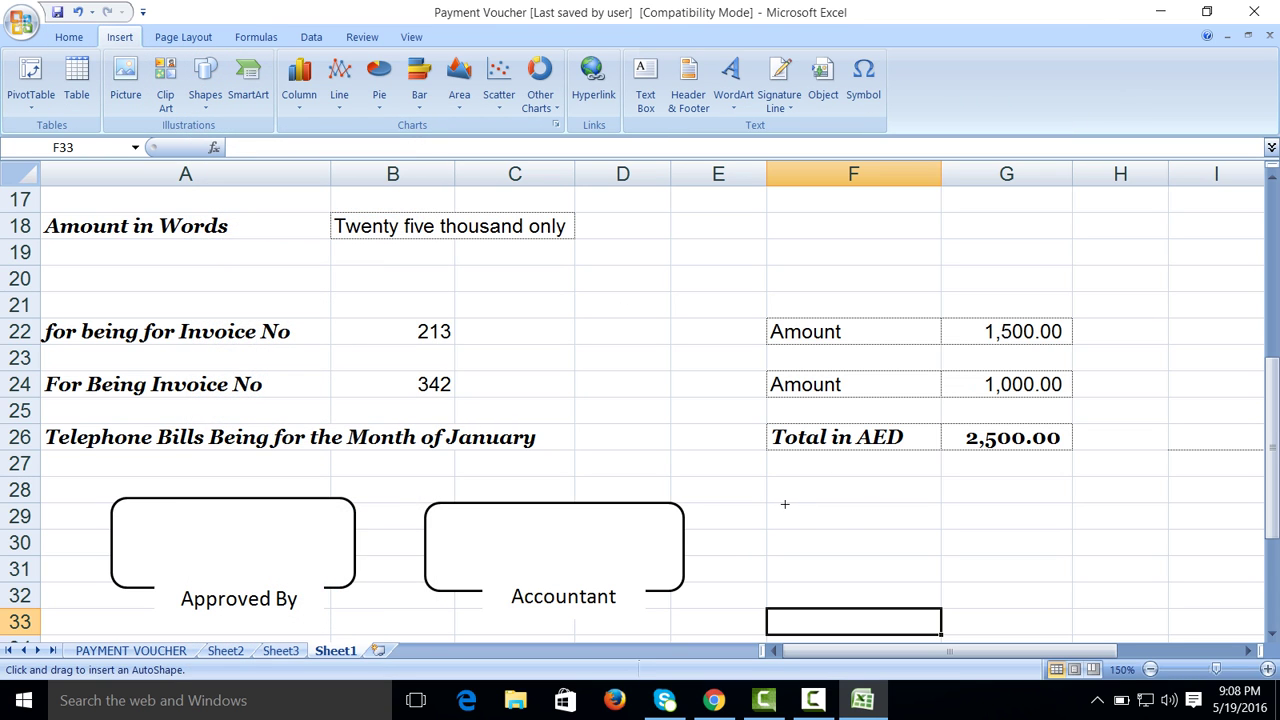
pyautogui.moveTo(784, 504)
pyautogui.mouseDown()
pyautogui.moveTo(971, 543)
pyautogui.moveTo(1043, 569)
pyautogui.moveTo(1045, 596)
pyautogui.mouseUp()
pyautogui.click(619, 102)
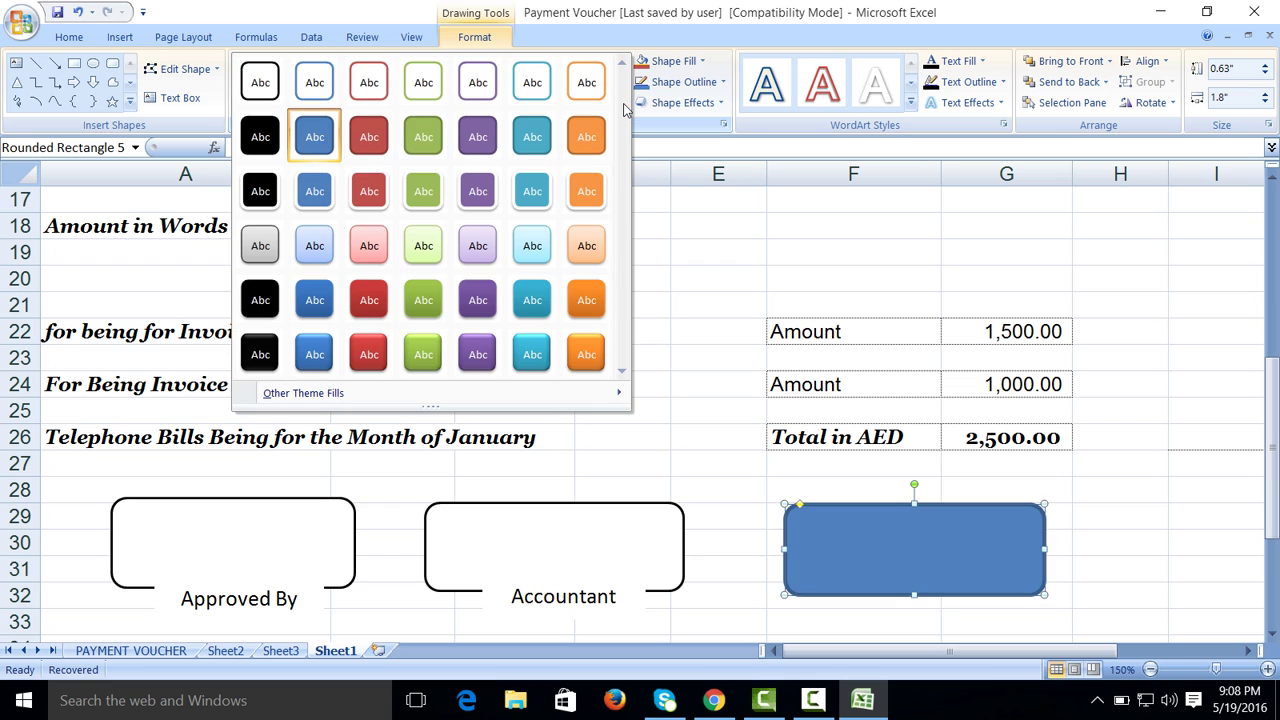
pyautogui.click(281, 74)
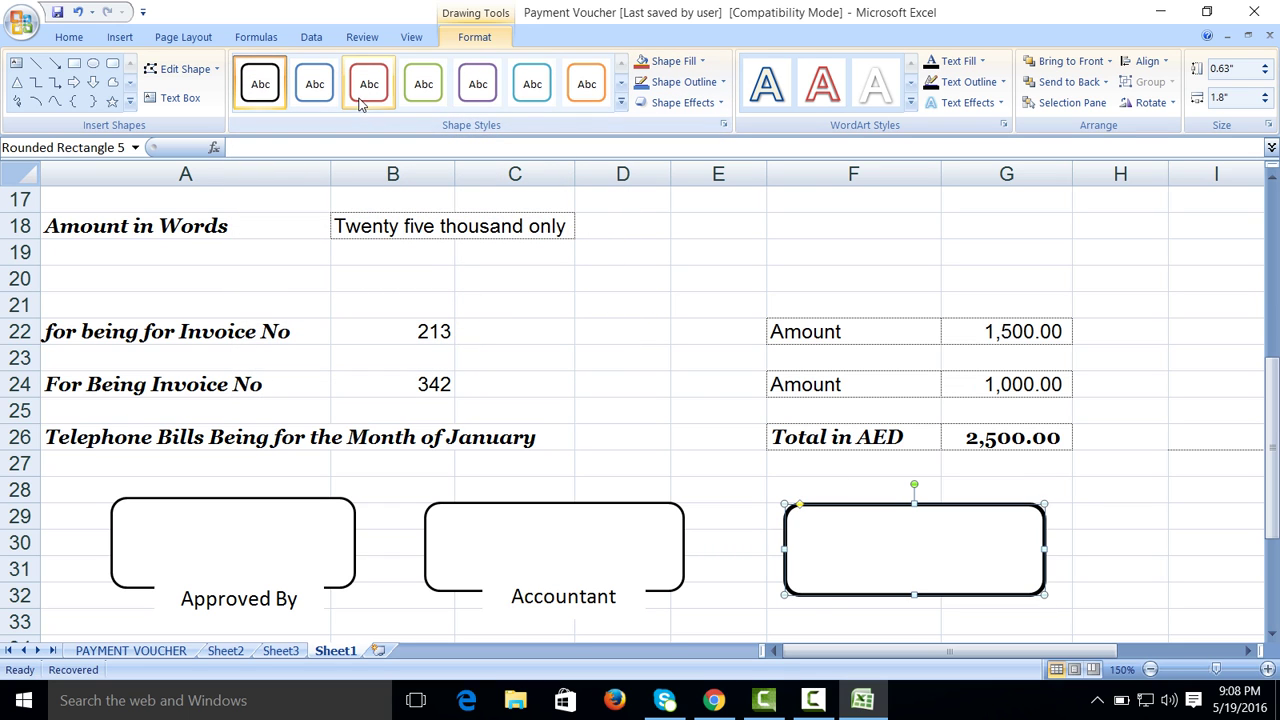
# Step: Add a small white, outline-free rounded rectangle over the third box's bottom edge
pyautogui.click(113, 63)
pyautogui.moveTo(828, 581); pyautogui.dragTo(1018, 619)
pyautogui.click(620, 105)
pyautogui.click(258, 85)
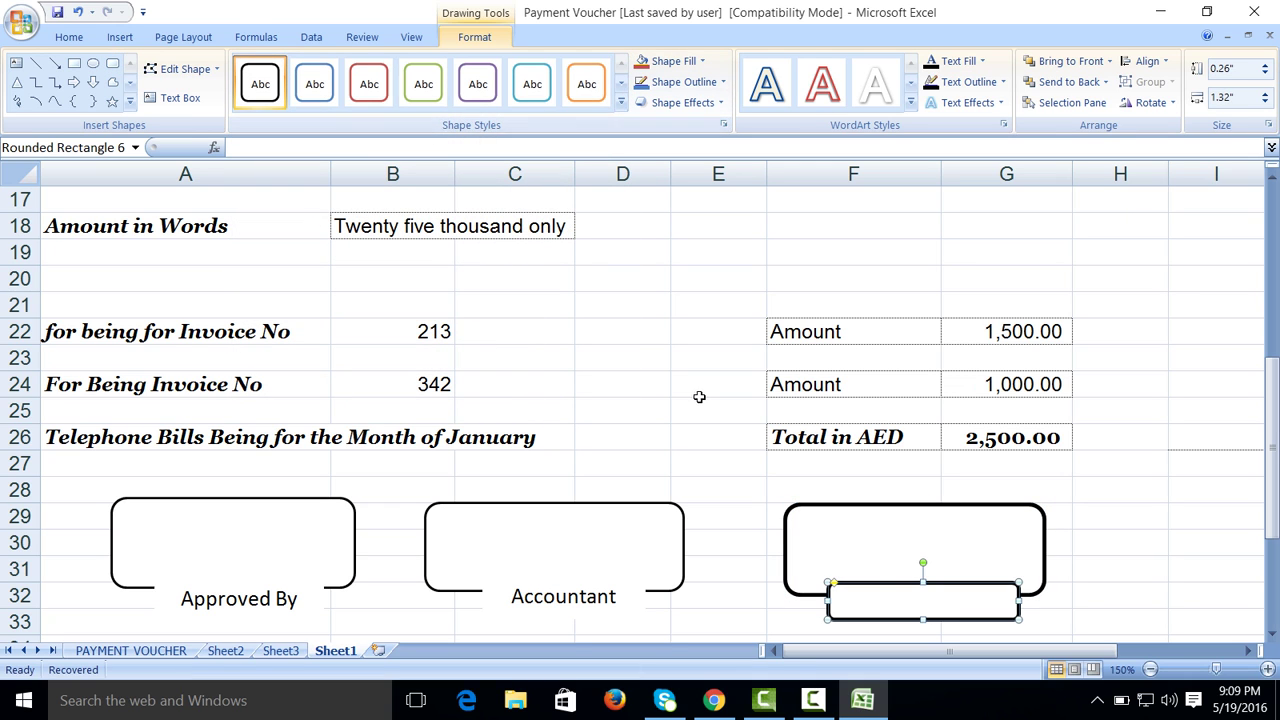
pyautogui.rightClick(922, 619)
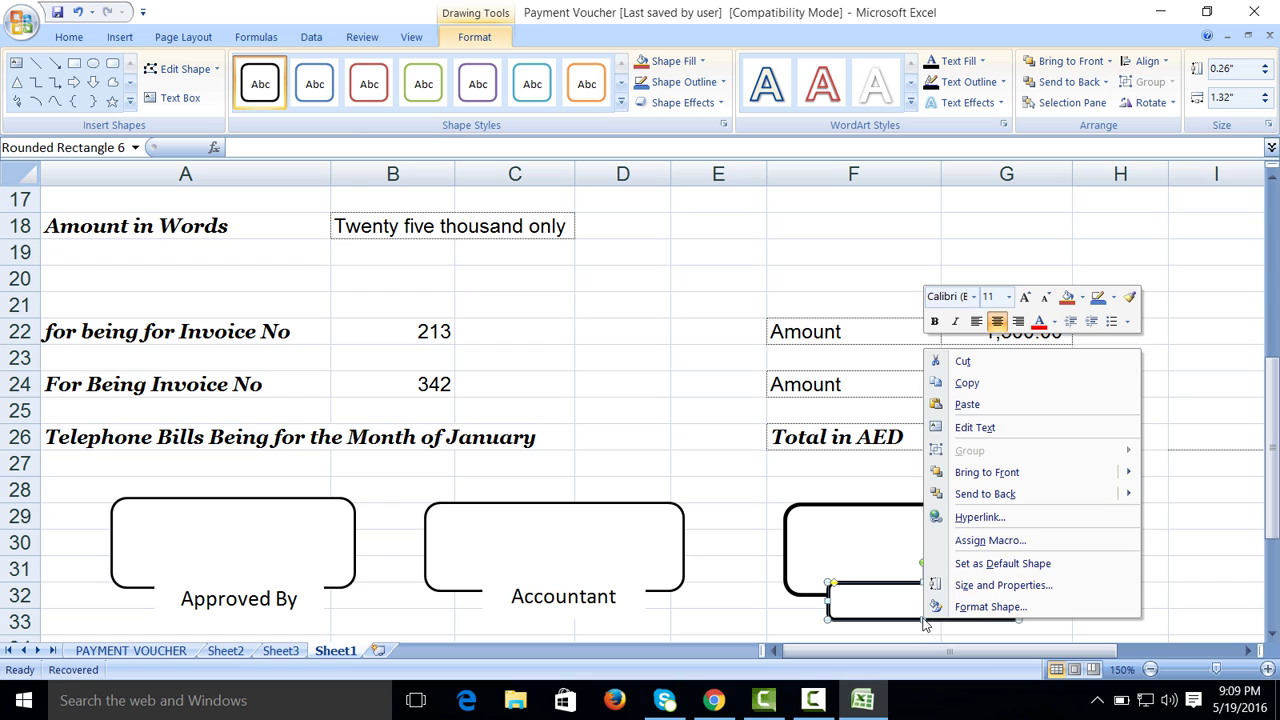
pyautogui.click(934, 605)
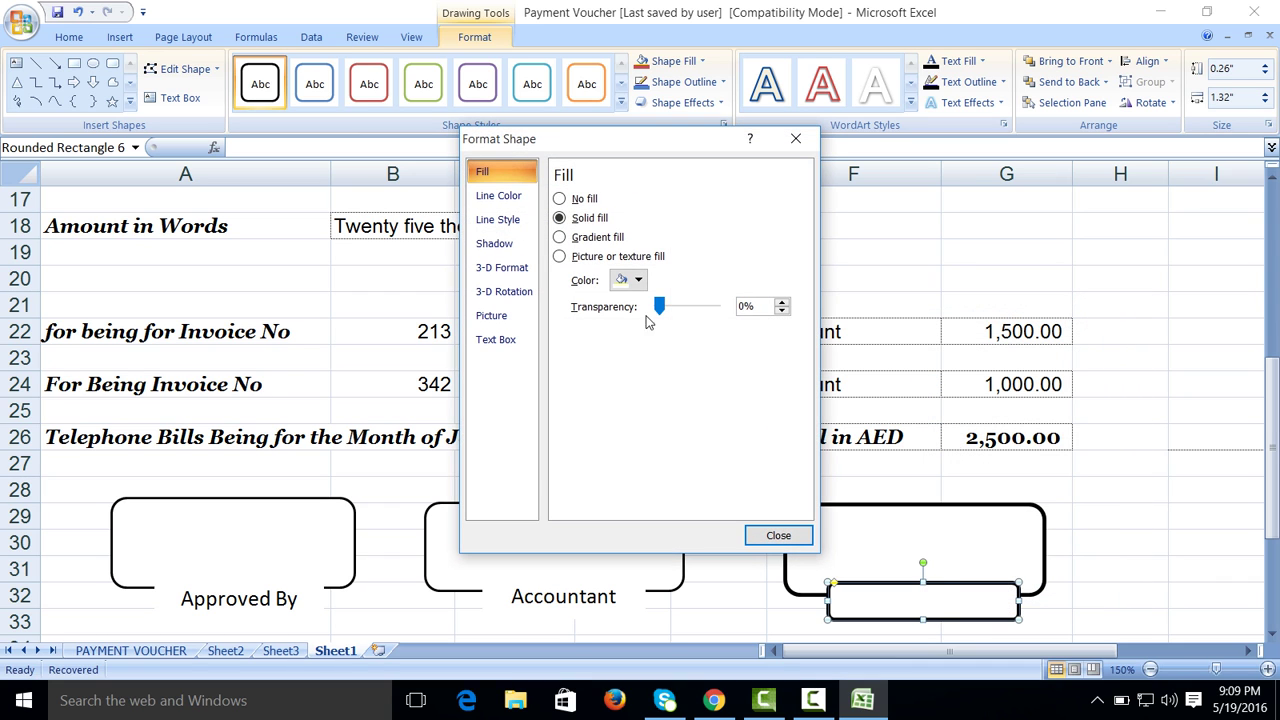
pyautogui.click(500, 196)
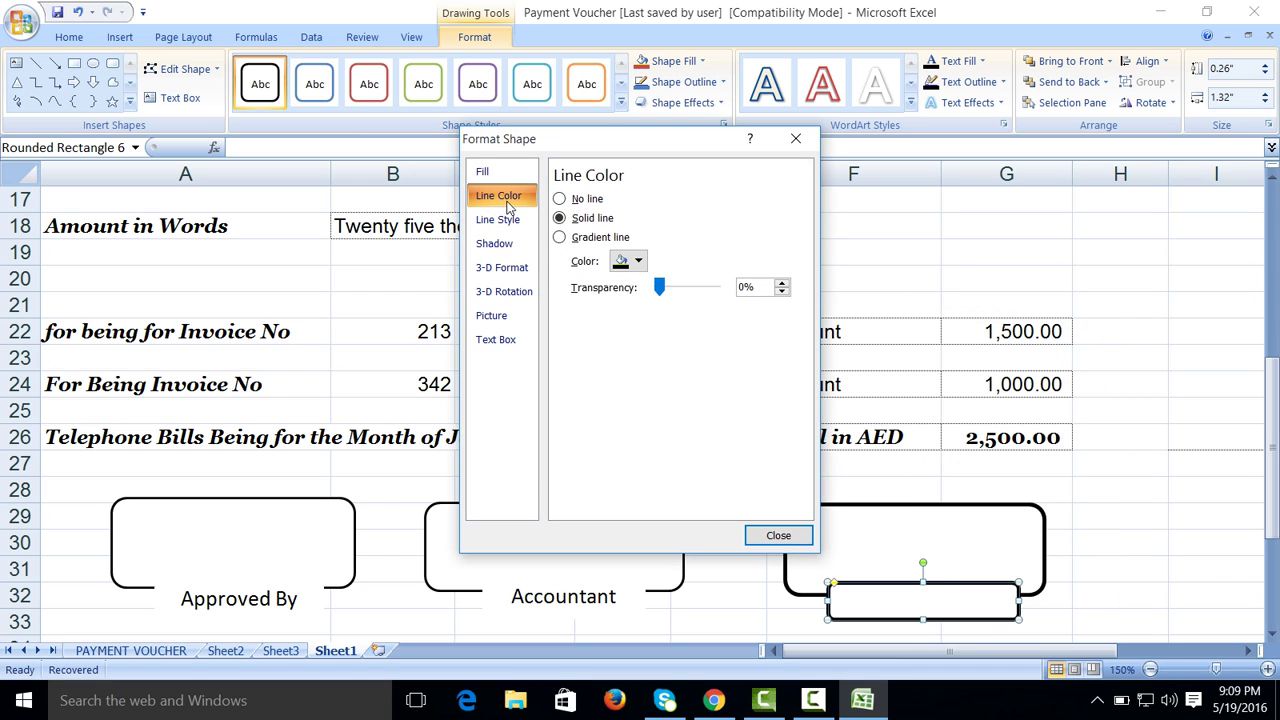
pyautogui.click(579, 201)
pyautogui.click(770, 535)
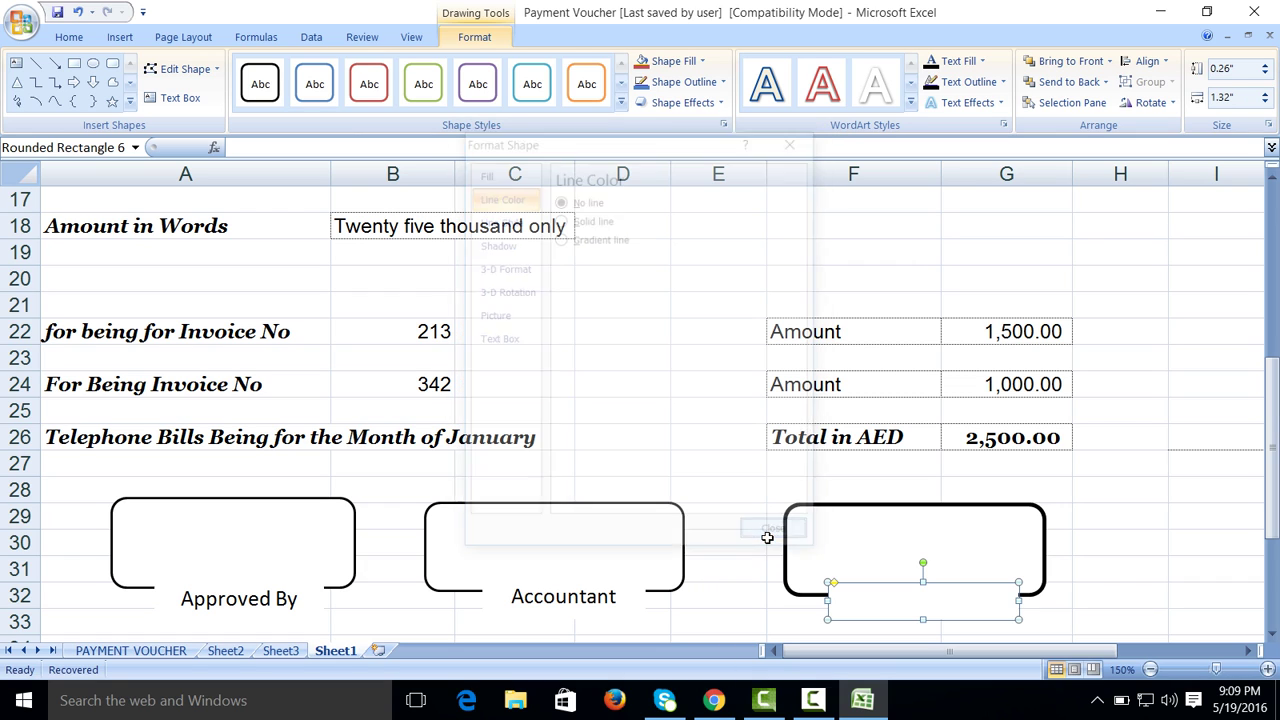
# Step: Reduce the third box's outline width to 1 pt
pyautogui.click(851, 503)
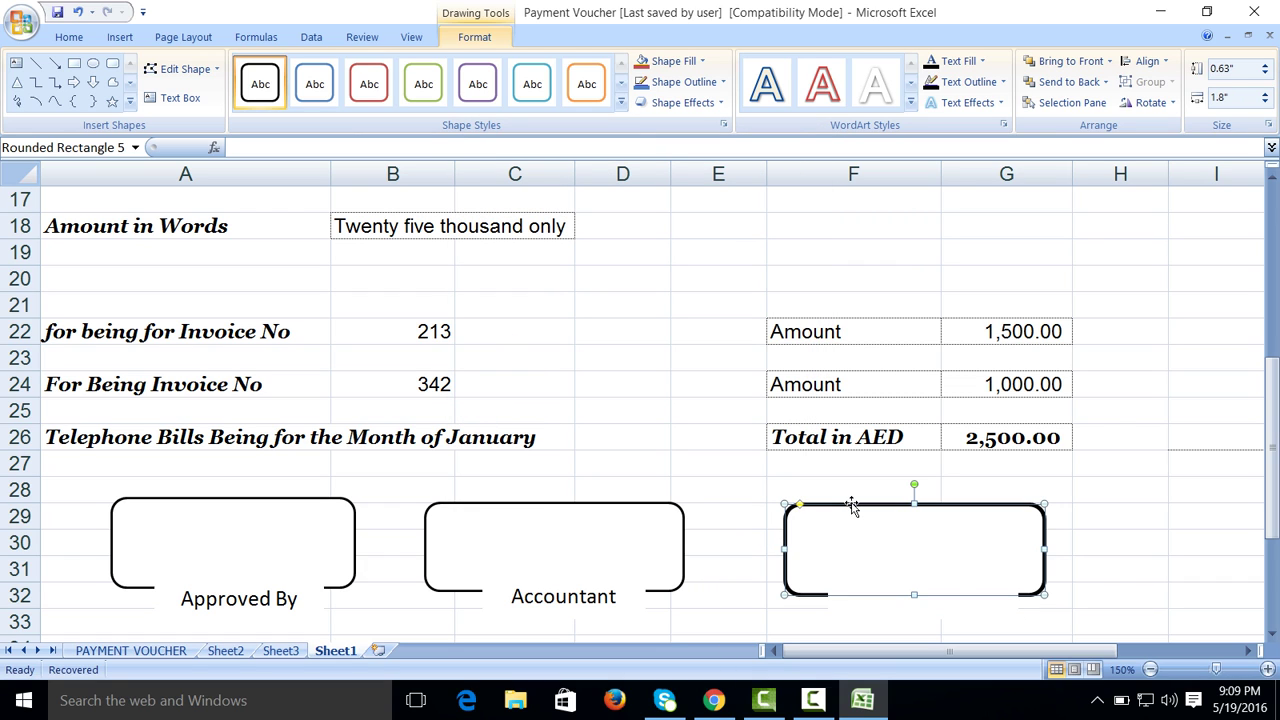
pyautogui.rightClick(851, 505)
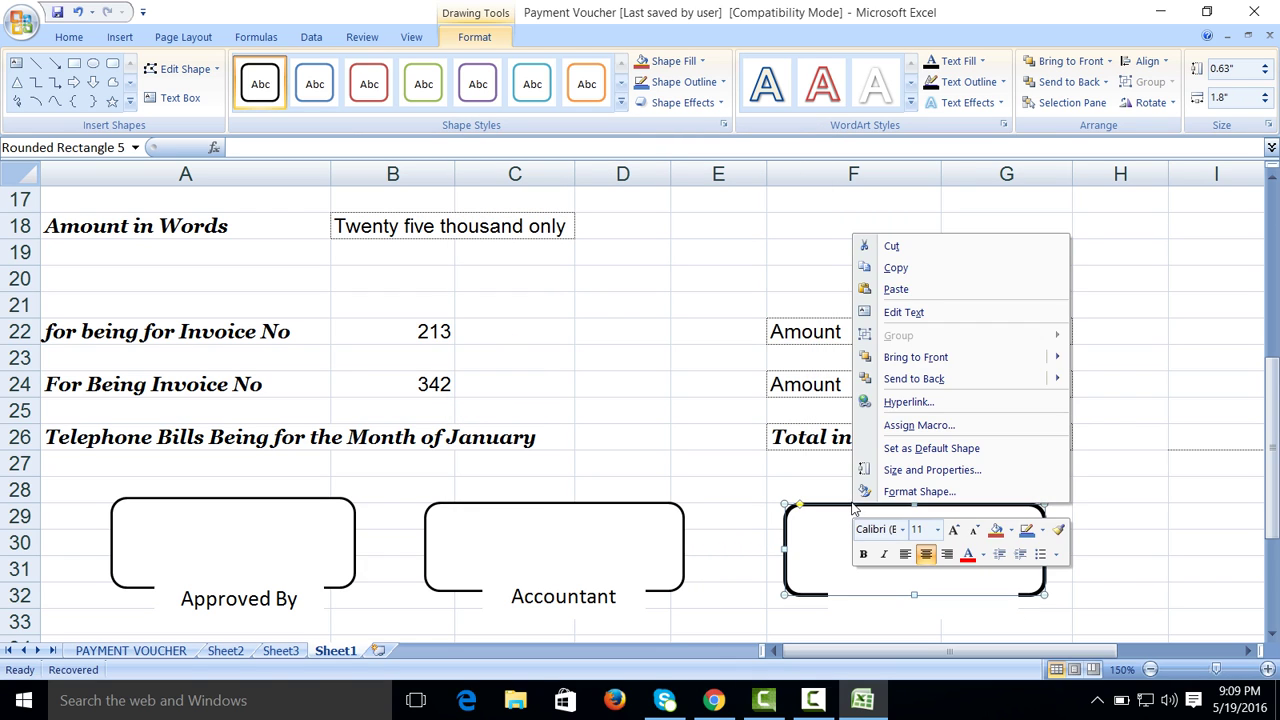
pyautogui.click(900, 491)
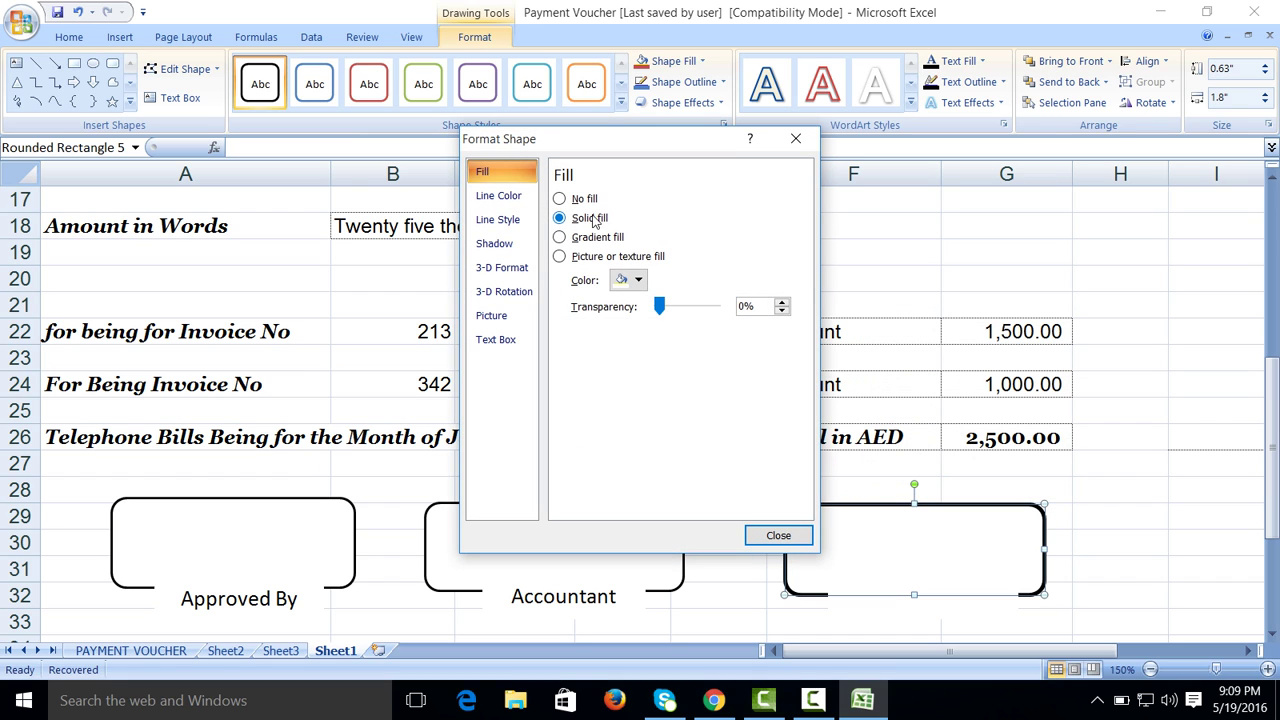
pyautogui.click(505, 220)
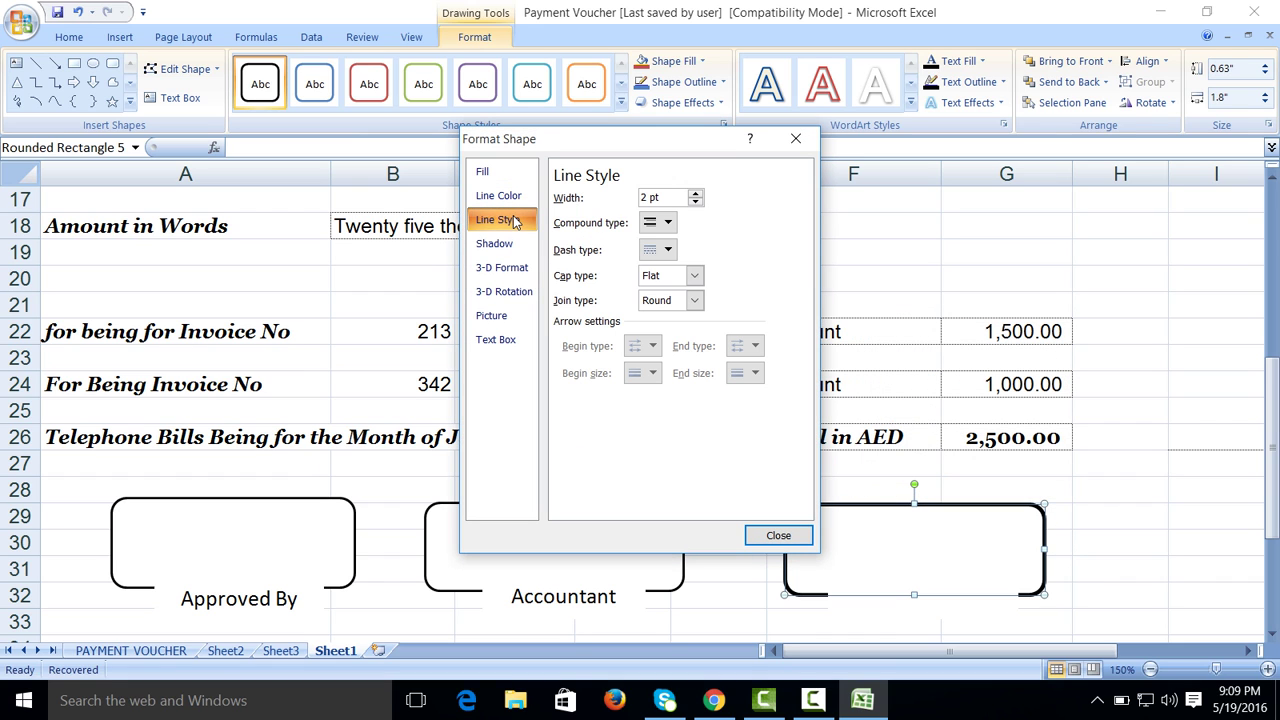
pyautogui.click(695, 203)
pyautogui.click(695, 203)
pyautogui.click(695, 203)
pyautogui.click(695, 203)
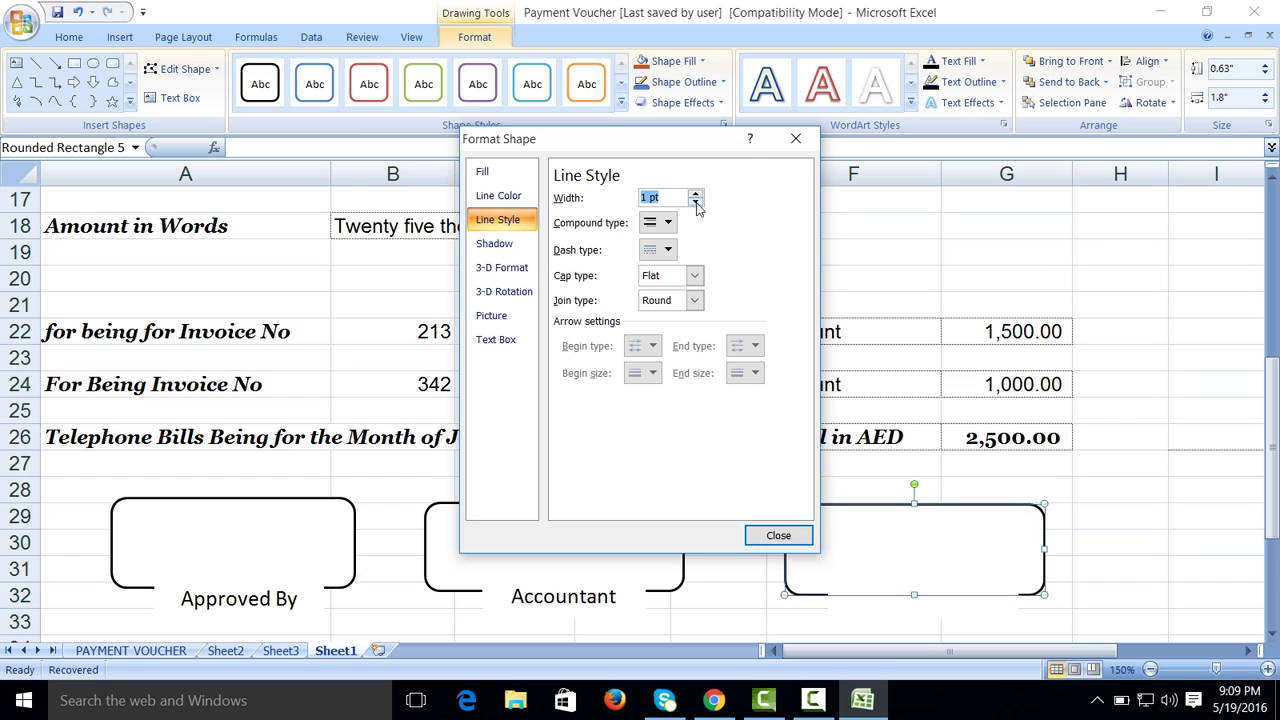
pyautogui.click(778, 535)
# Step: Type the label 'Recieved By' inside the small rectangle
pyautogui.hotkey('ctrl', 'v')
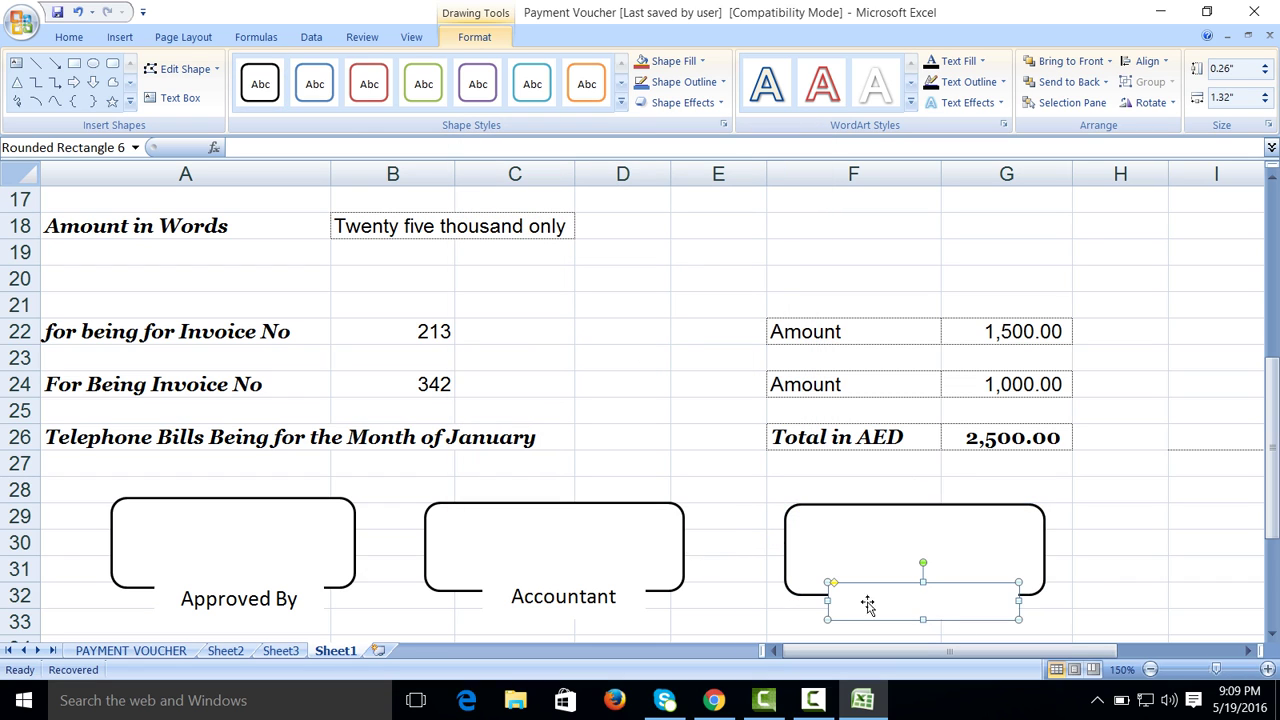
pyautogui.click(182, 100)
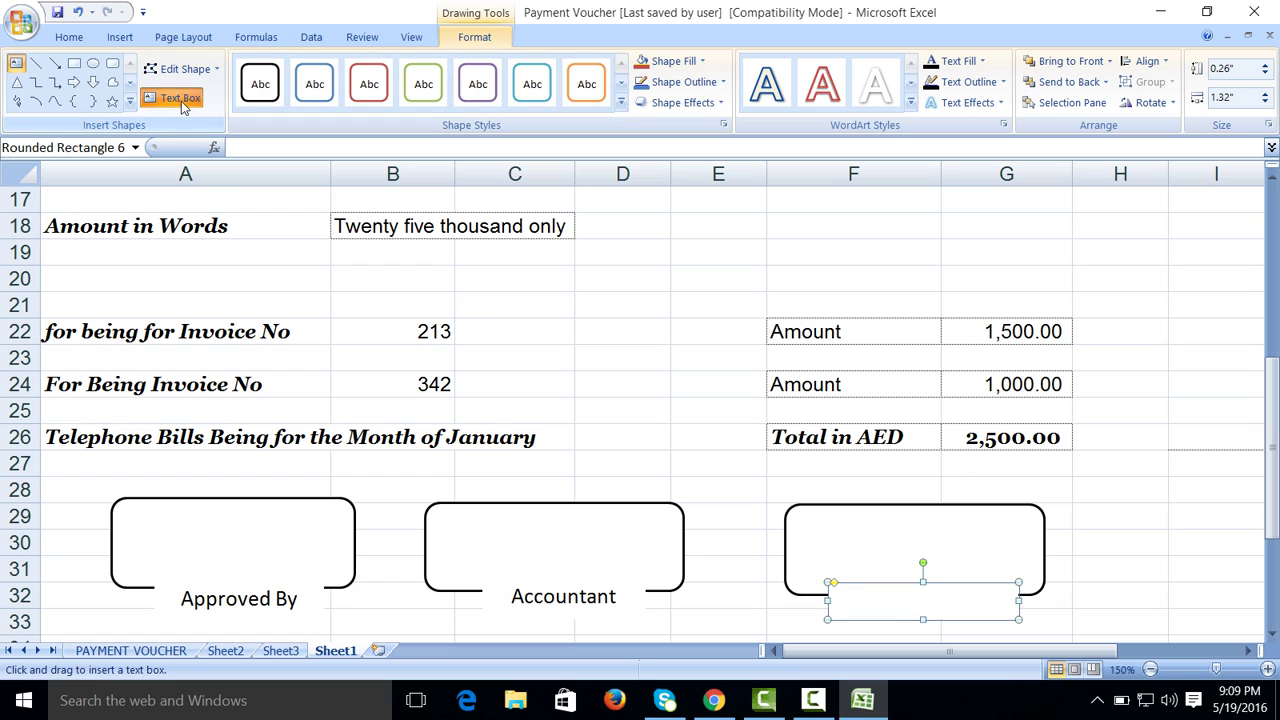
pyautogui.click(848, 606)
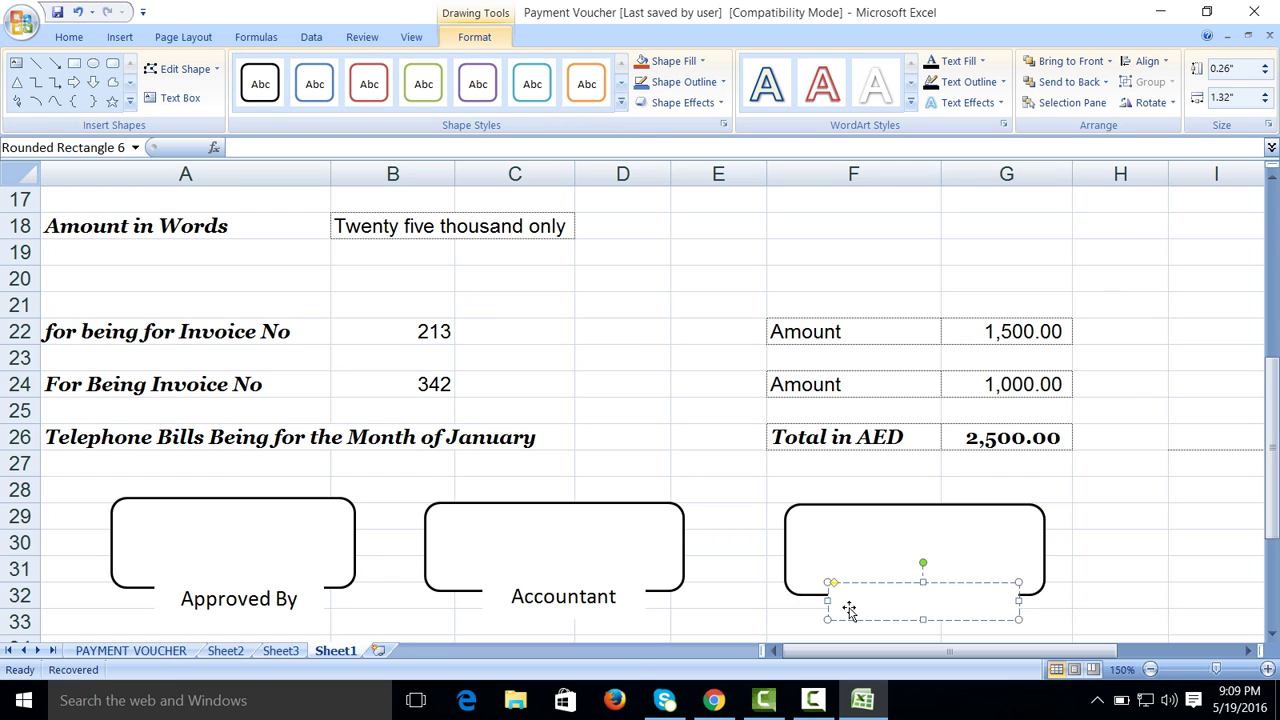
pyautogui.write('Recieved Ny')
pyautogui.press('BackSpace')
pyautogui.press('BackSpace')
pyautogui.write('By')
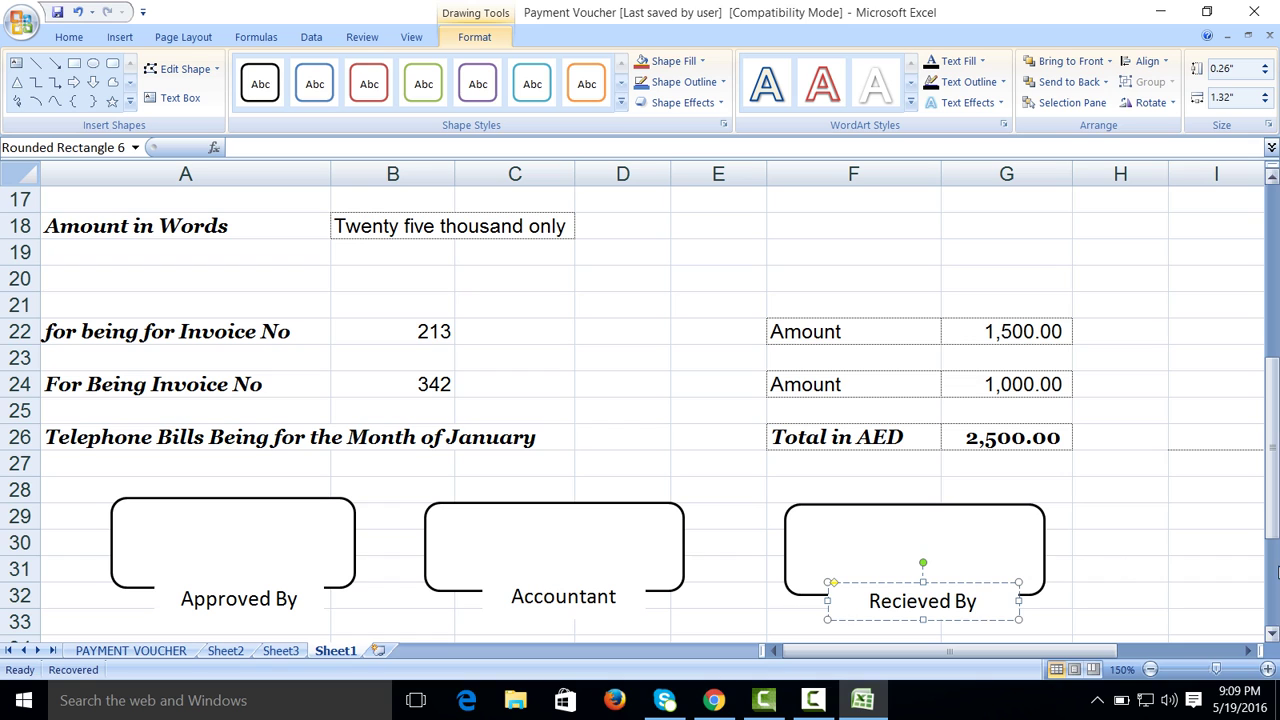
pyautogui.click(1190, 557)
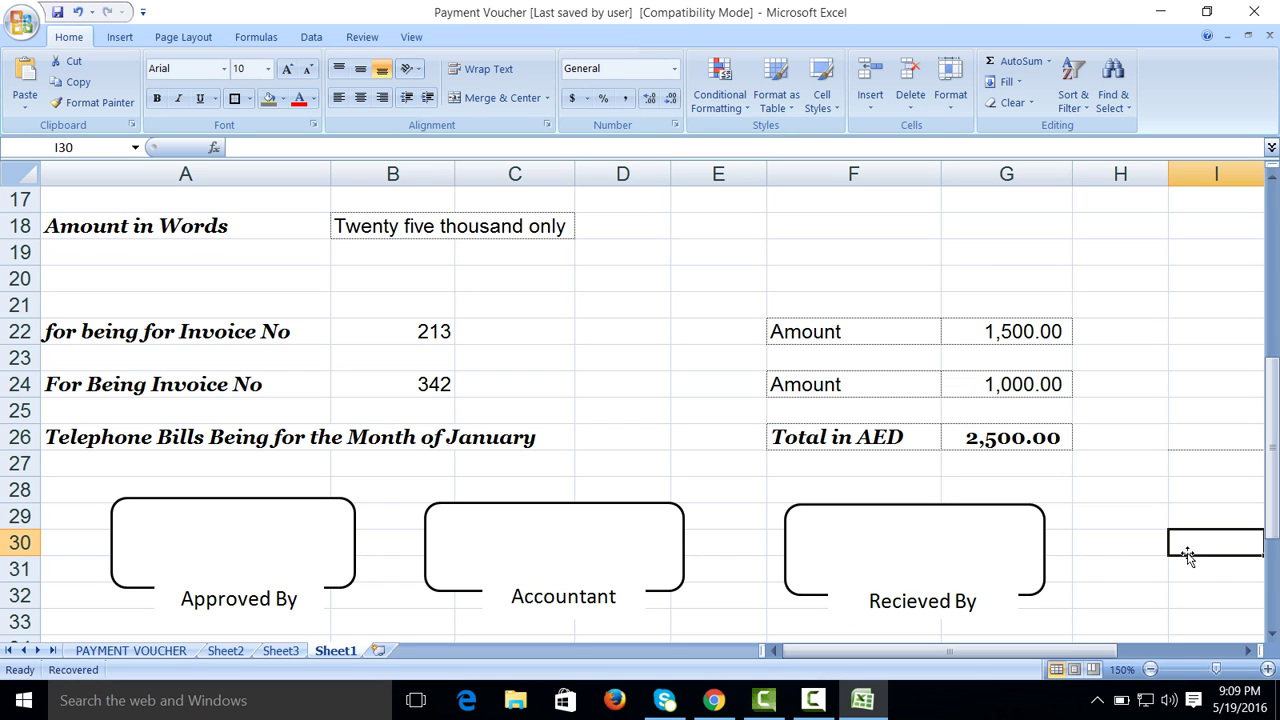
# Step: Choose a dashed line style from Home > Borders > Line Style
pyautogui.click(1272, 575)
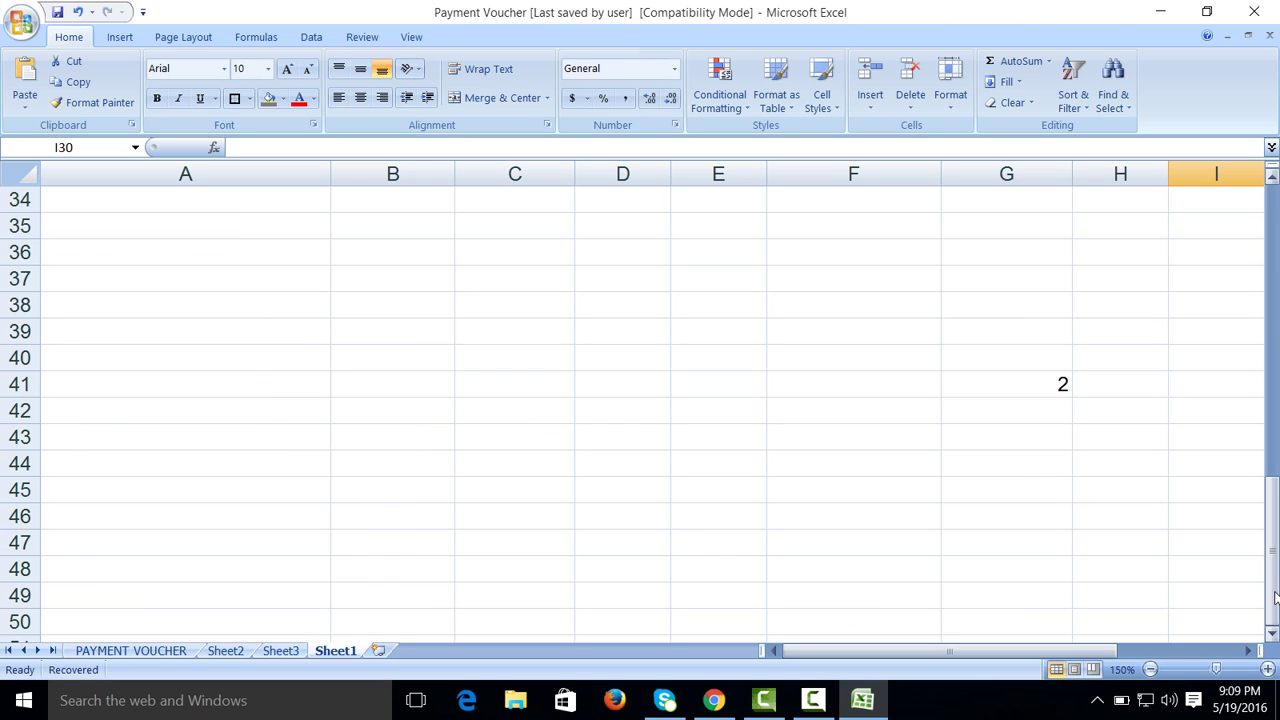
pyautogui.click(1273, 408)
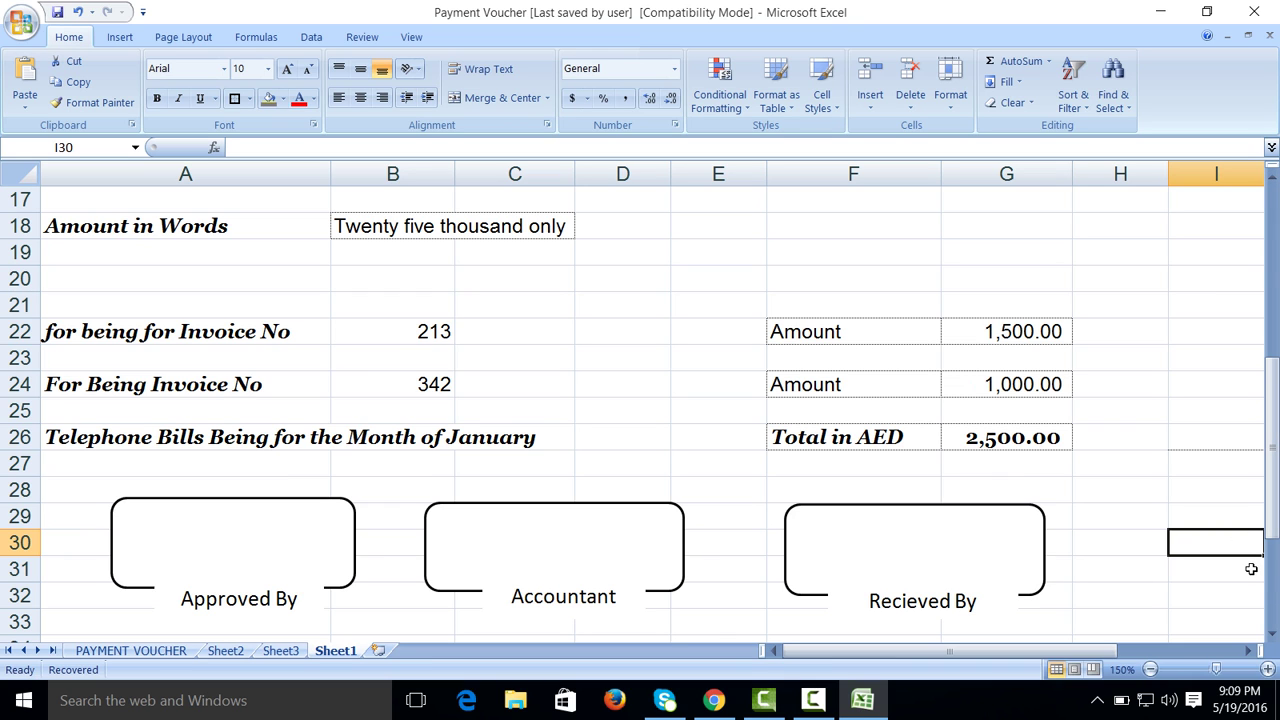
pyautogui.click(1270, 638)
pyautogui.click(1270, 638)
pyautogui.click(1270, 638)
pyautogui.click(1270, 638)
pyautogui.click(1270, 638)
pyautogui.click(1270, 638)
pyautogui.click(1270, 638)
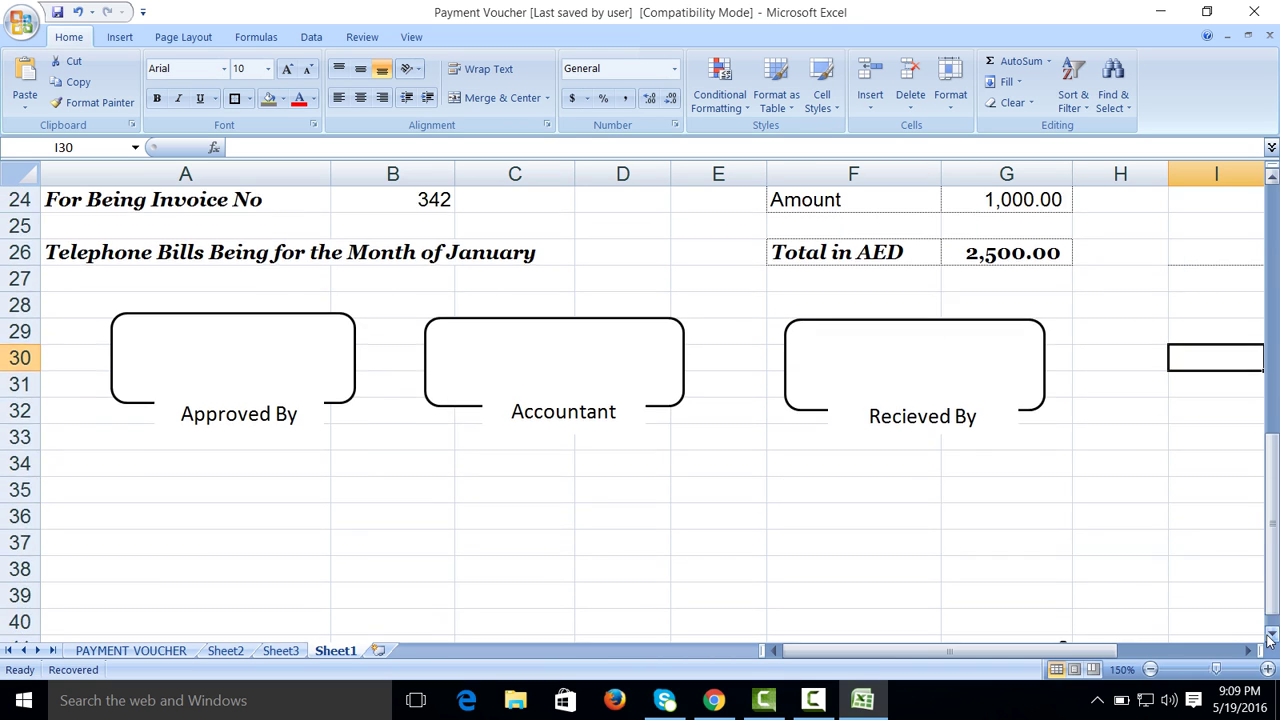
pyautogui.click(120, 40)
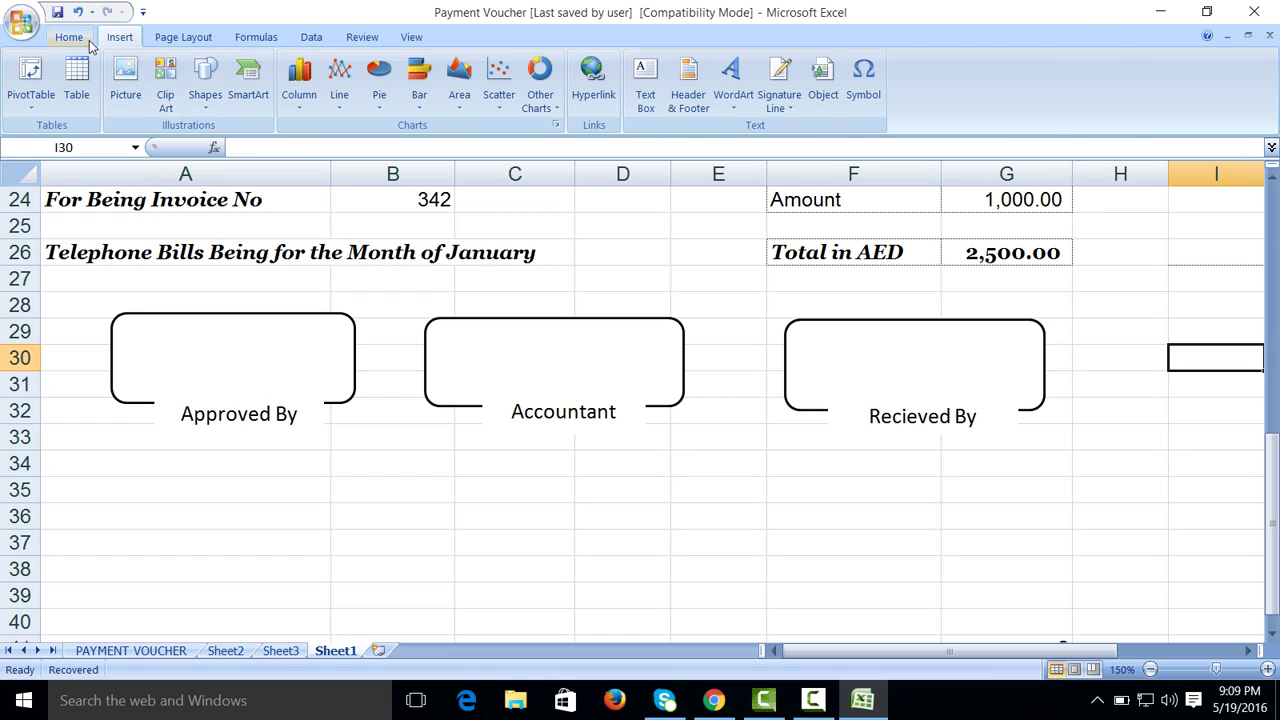
pyautogui.click(75, 38)
pyautogui.click(249, 98)
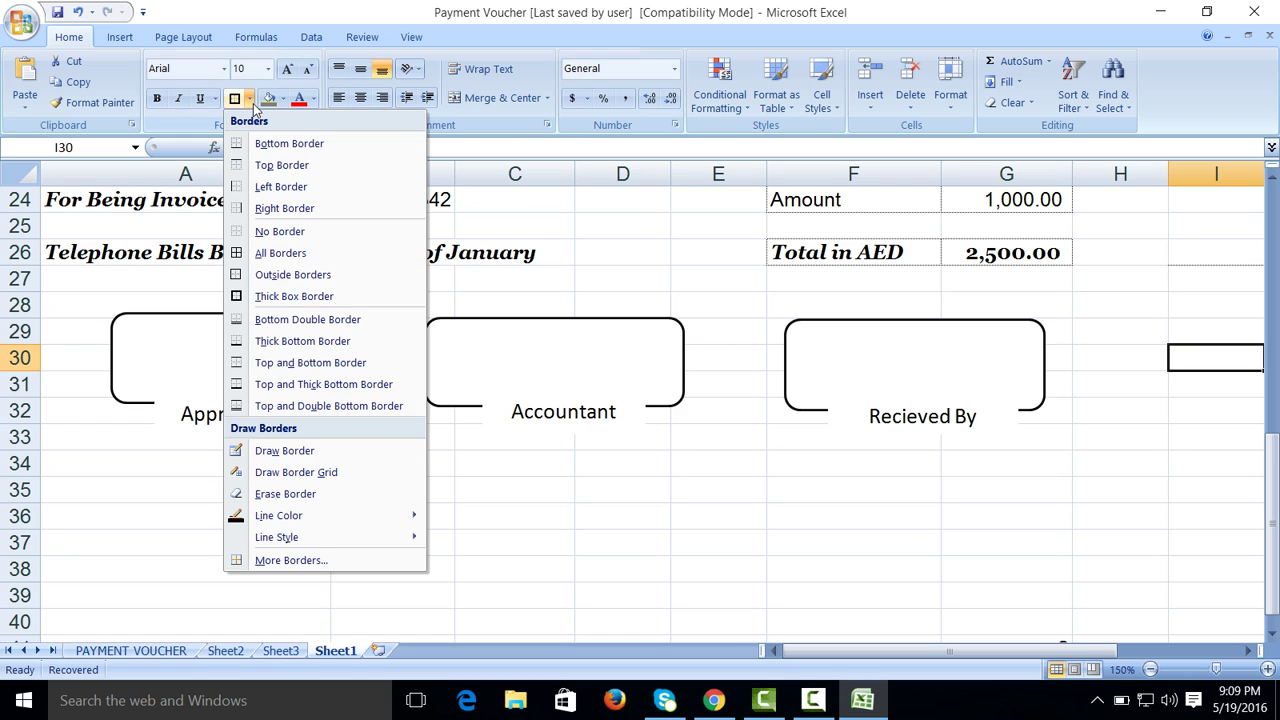
pyautogui.moveTo(292, 541)
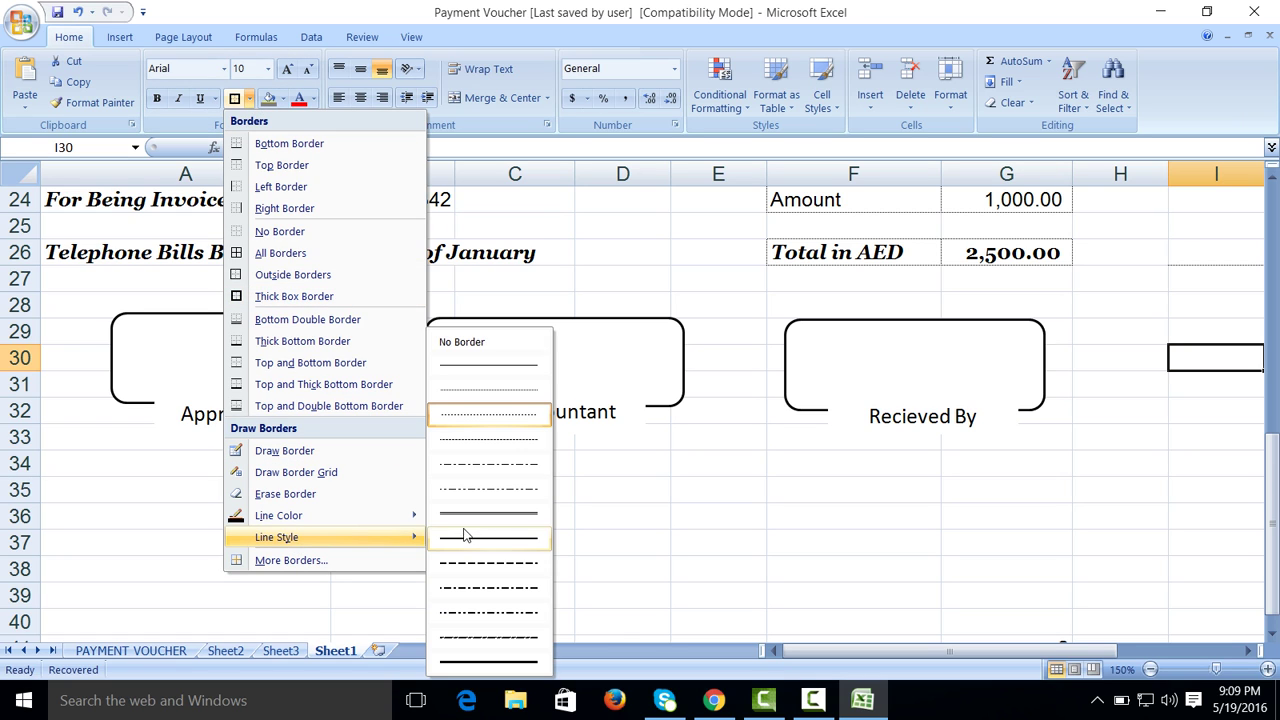
pyautogui.click(487, 636)
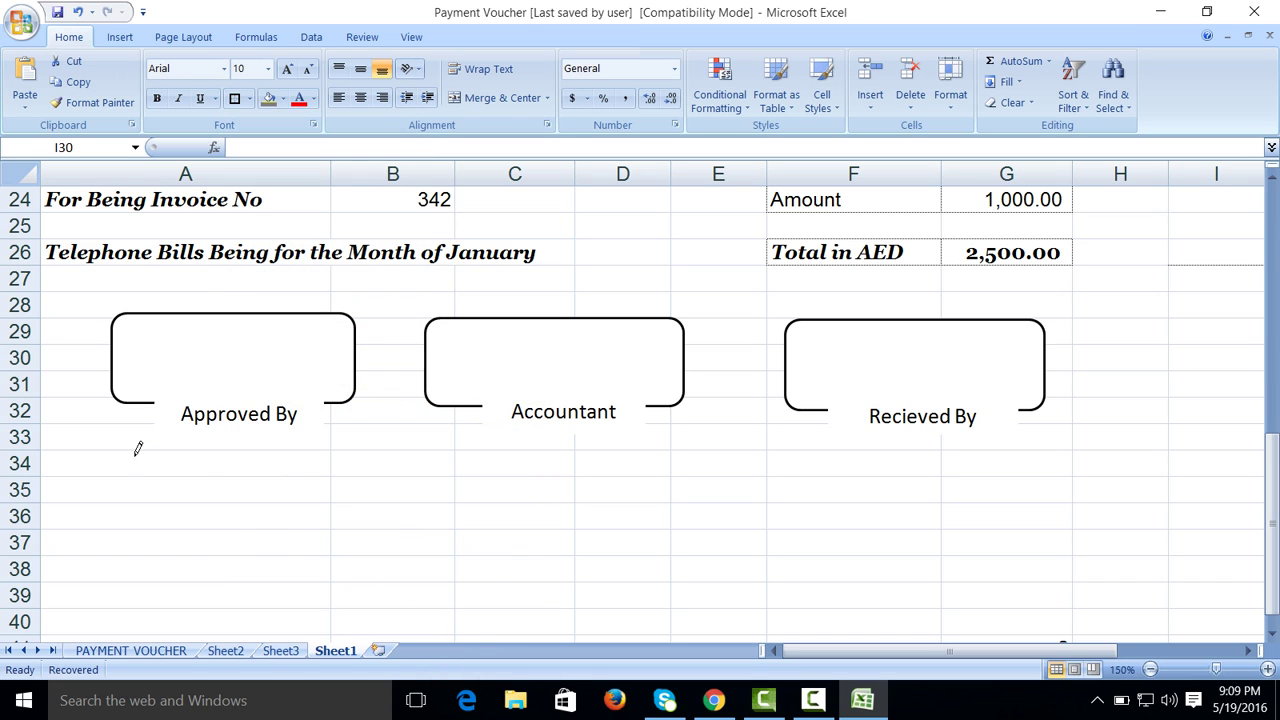
# Step: Draw the dashed border along rows 33–34 across columns A–G and shrink row 34 to 1.80
pyautogui.moveTo(80, 441); pyautogui.dragTo(982, 445)
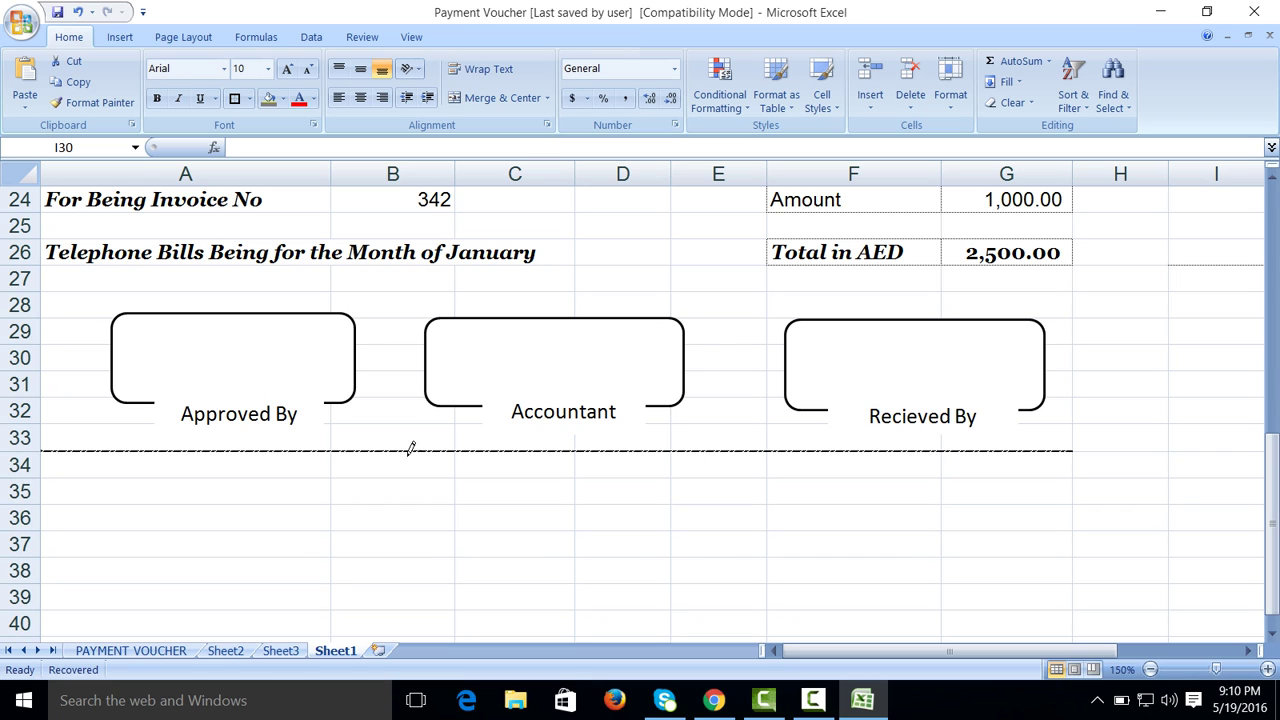
pyautogui.moveTo(54, 471)
pyautogui.mouseDown()
pyautogui.moveTo(980, 460)
pyautogui.moveTo(966, 460)
pyautogui.mouseUp()
pyautogui.moveTo(38, 484); pyautogui.dragTo(29, 452)
pyautogui.click(1193, 378)
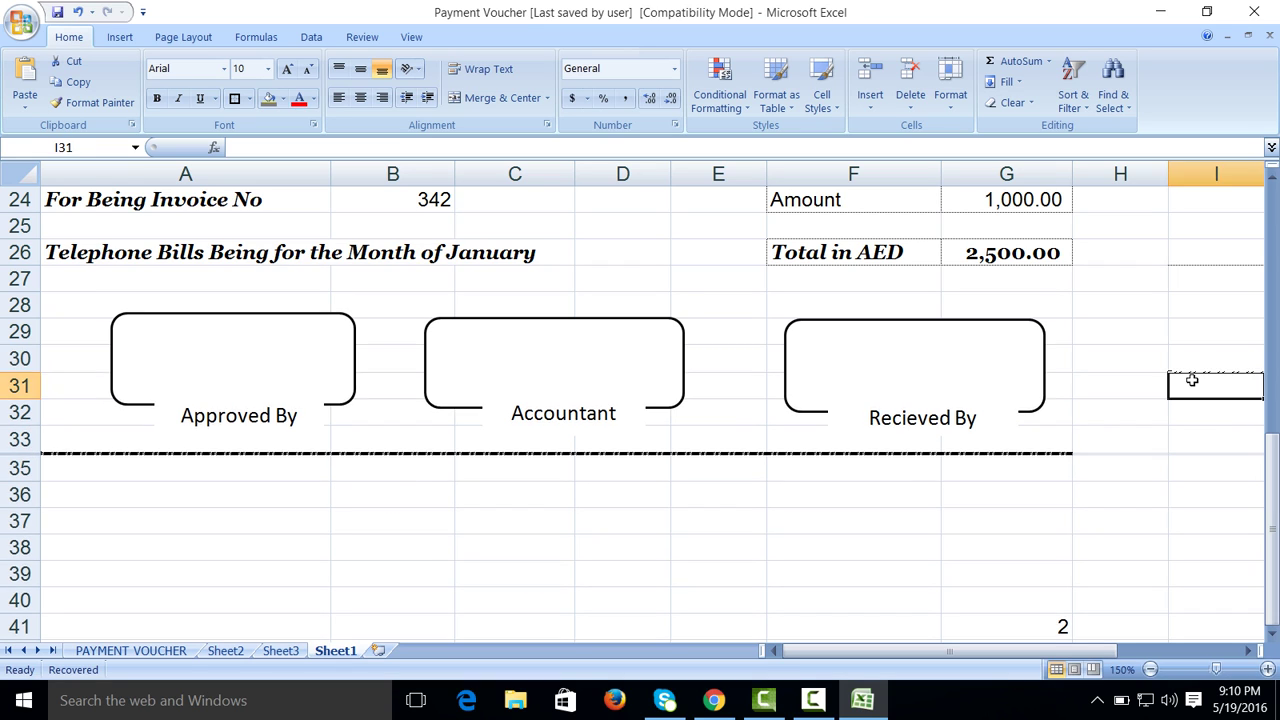
pyautogui.click(814, 697)
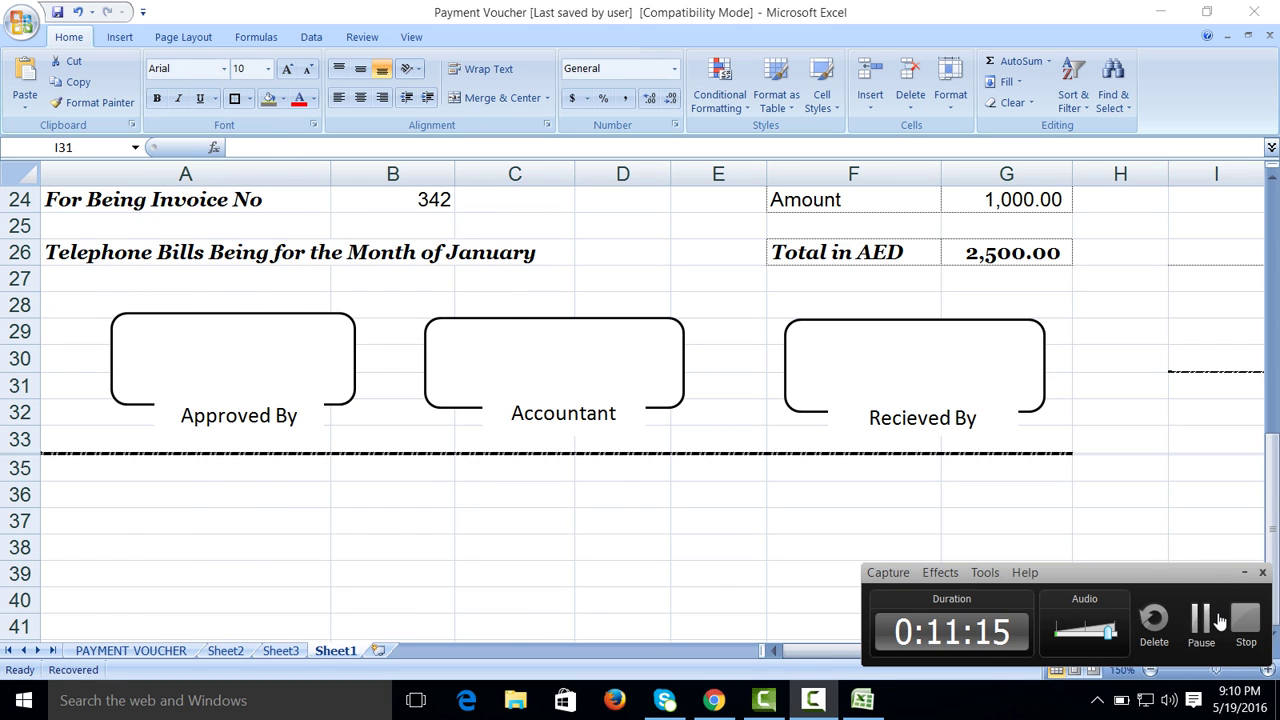
# Step: Merge row 36 across columns A–G and enter the company address
pyautogui.click(1205, 612)
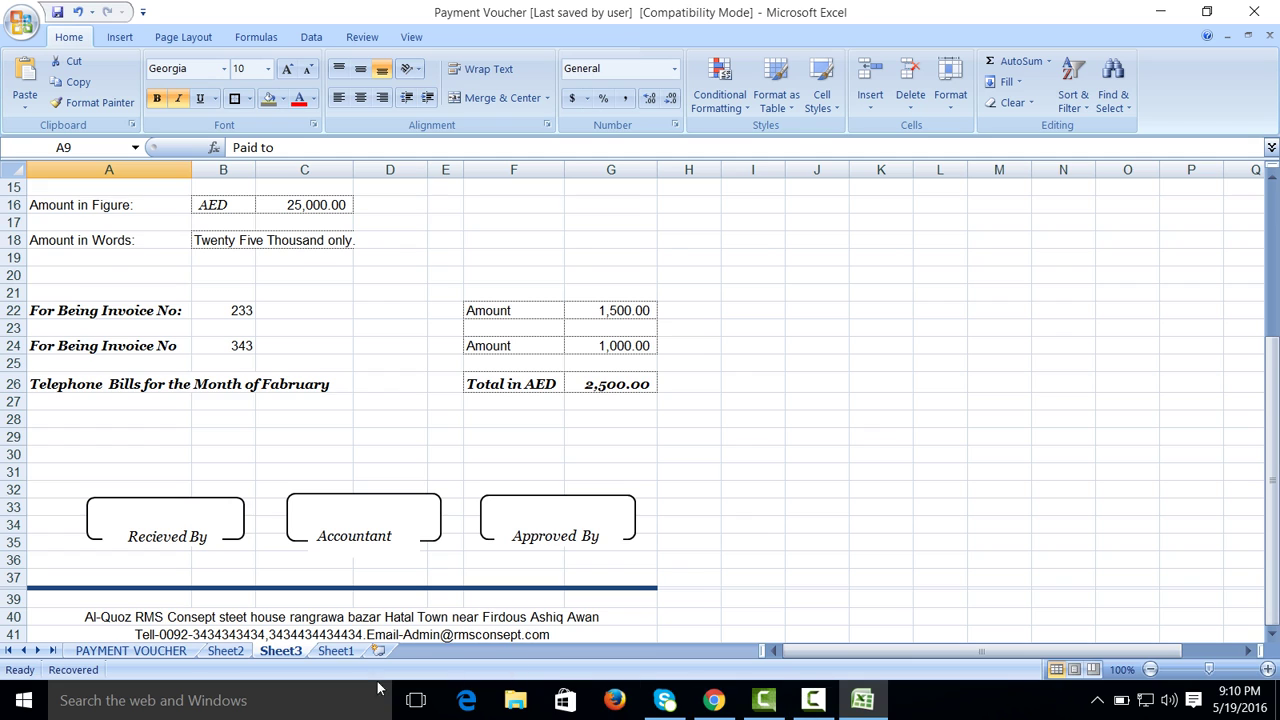
pyautogui.click(345, 652)
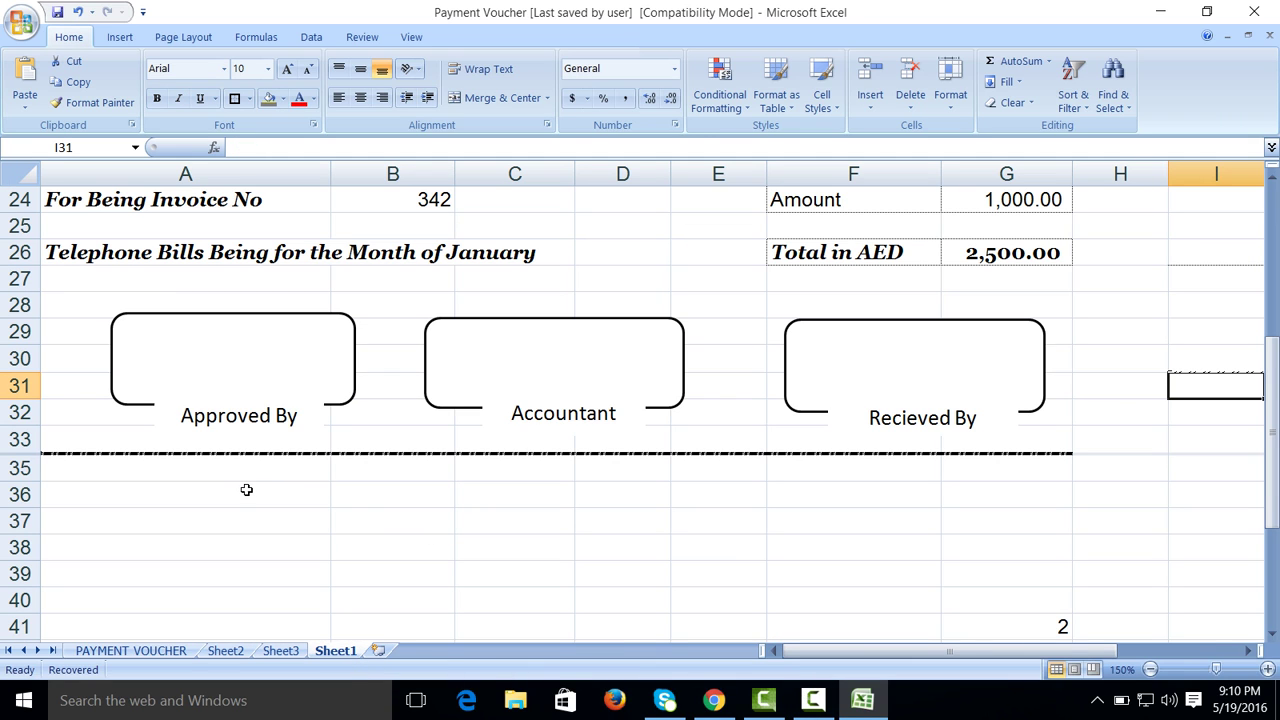
pyautogui.moveTo(244, 489); pyautogui.dragTo(943, 497)
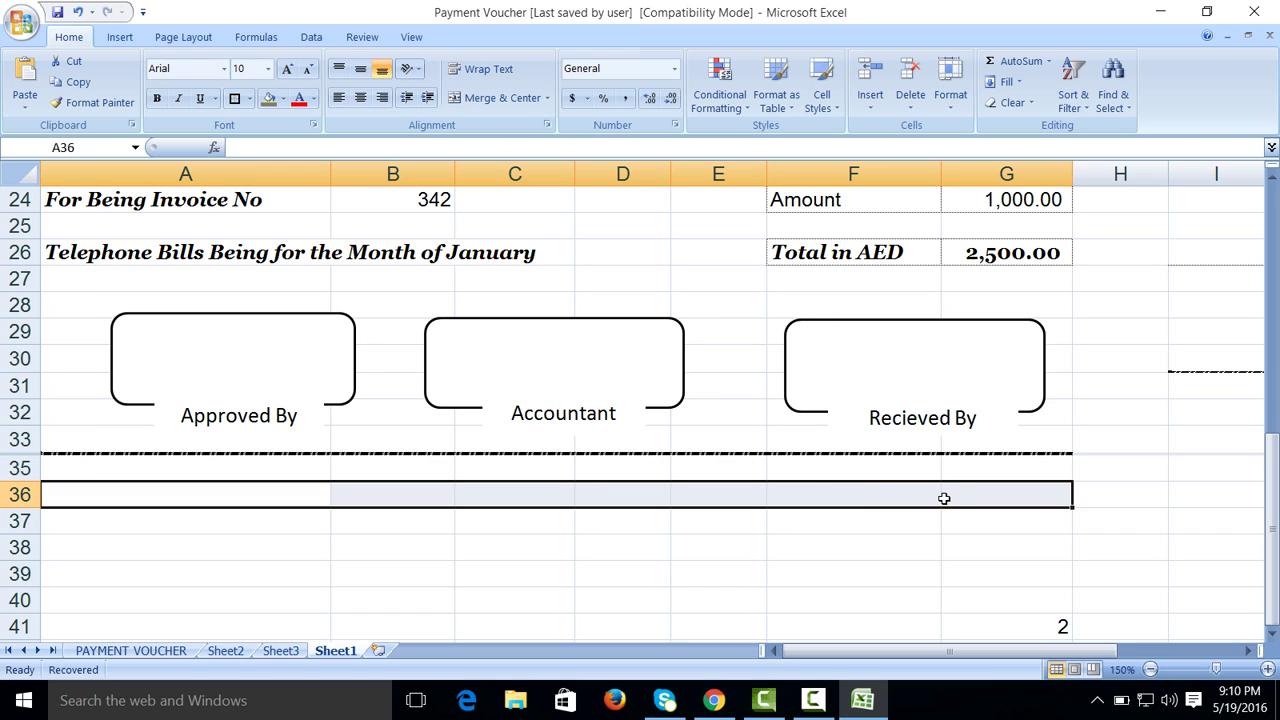
pyautogui.click(474, 101)
pyautogui.write('AL')
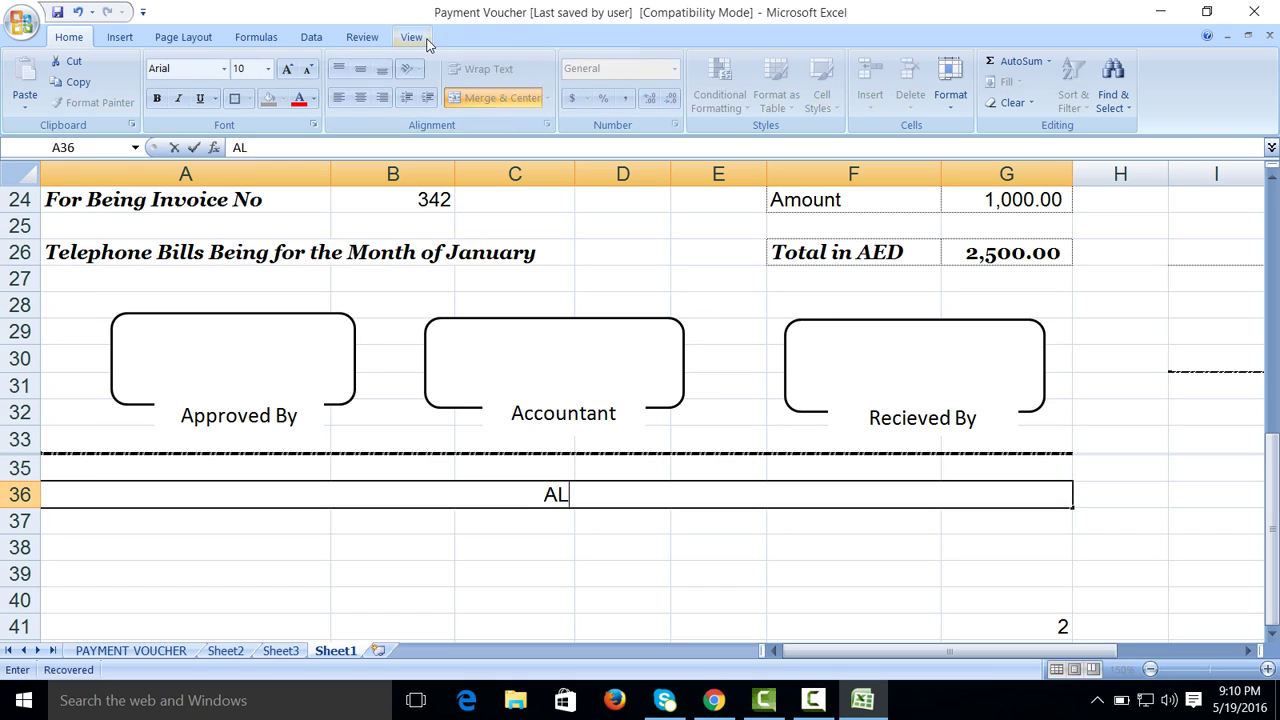
pyautogui.write('-Qouz Industrial area UAE DUBAI')
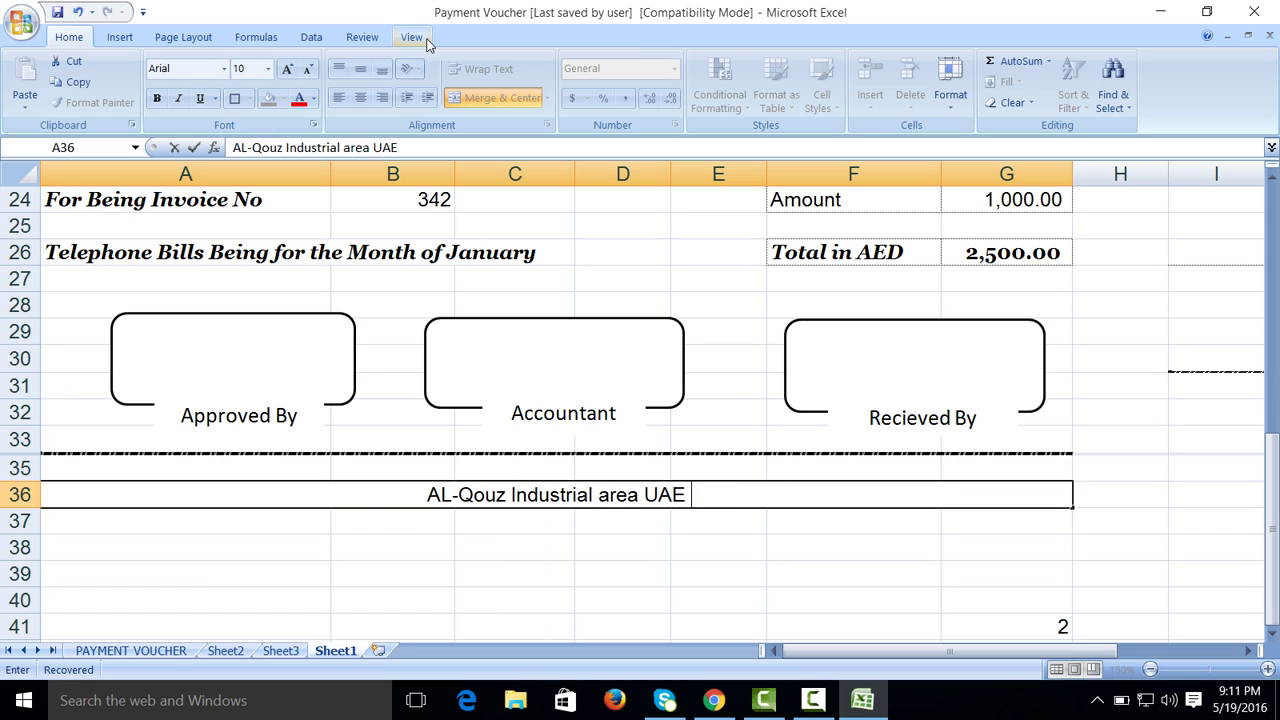
pyautogui.click(398, 521)
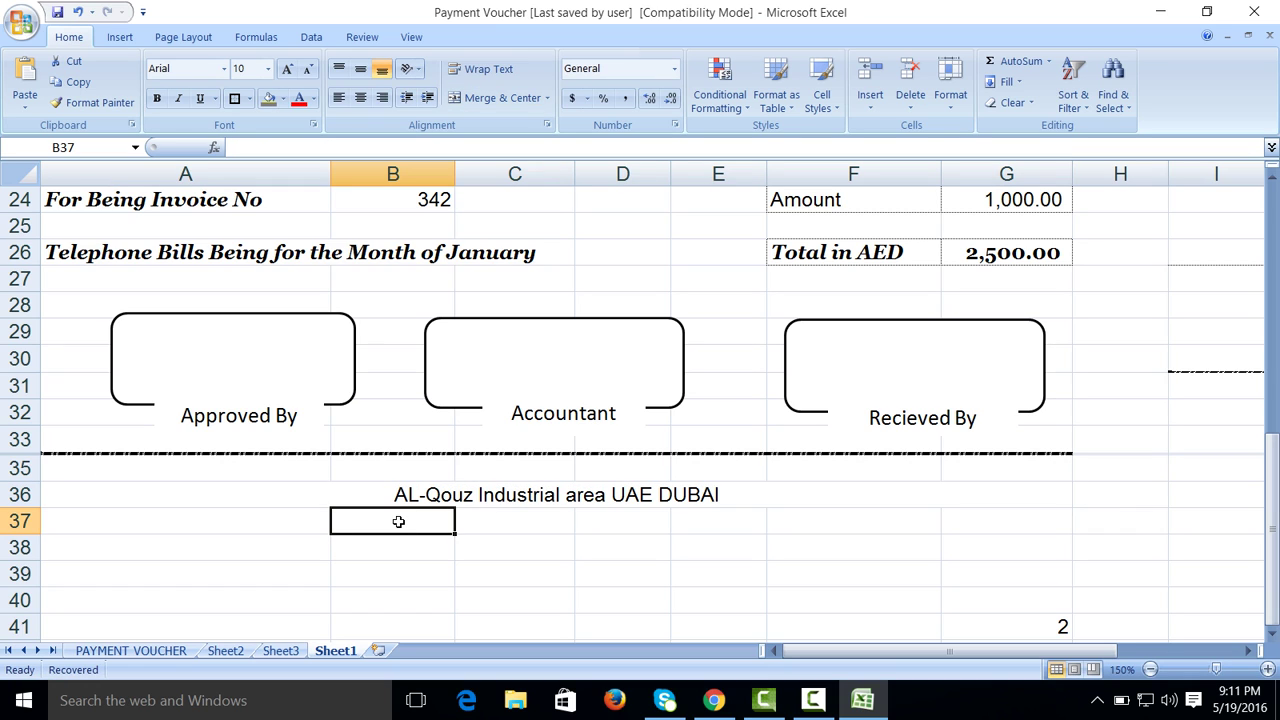
# Step: Enter the contact phone number line in row 37 and the e-mail line in row 38
pyautogui.write('Contact:')
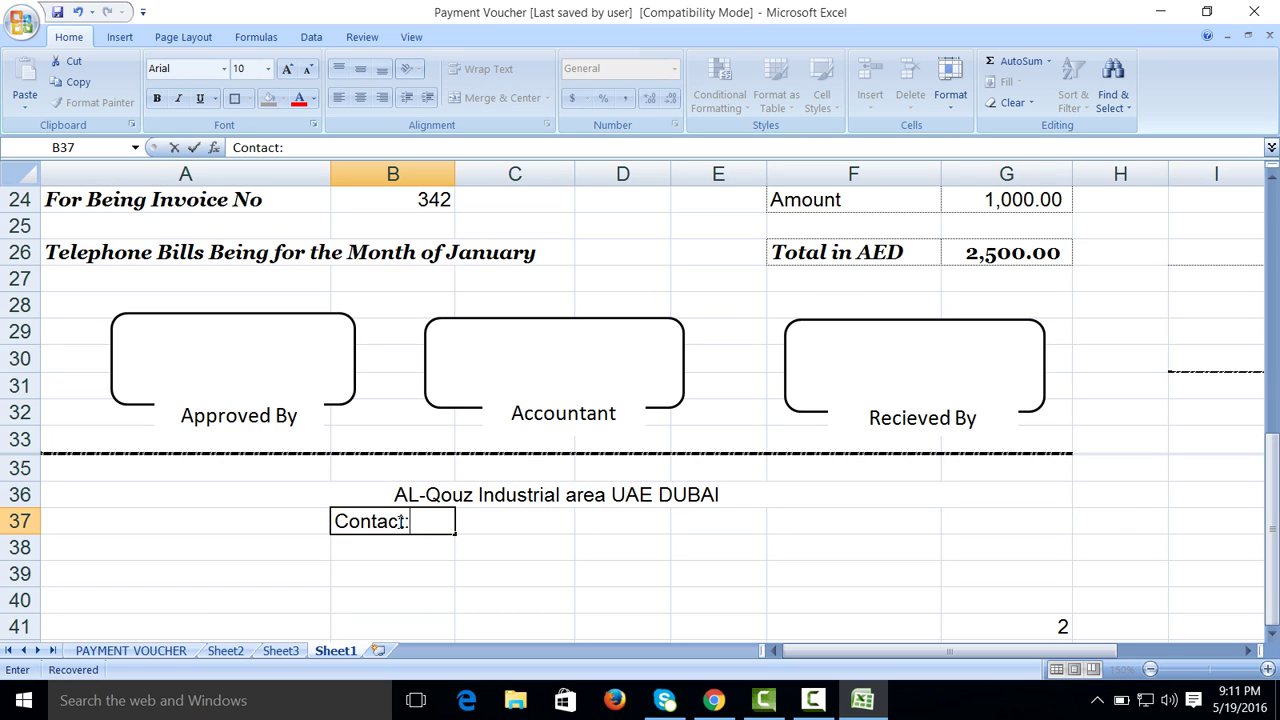
pyautogui.click(417, 547)
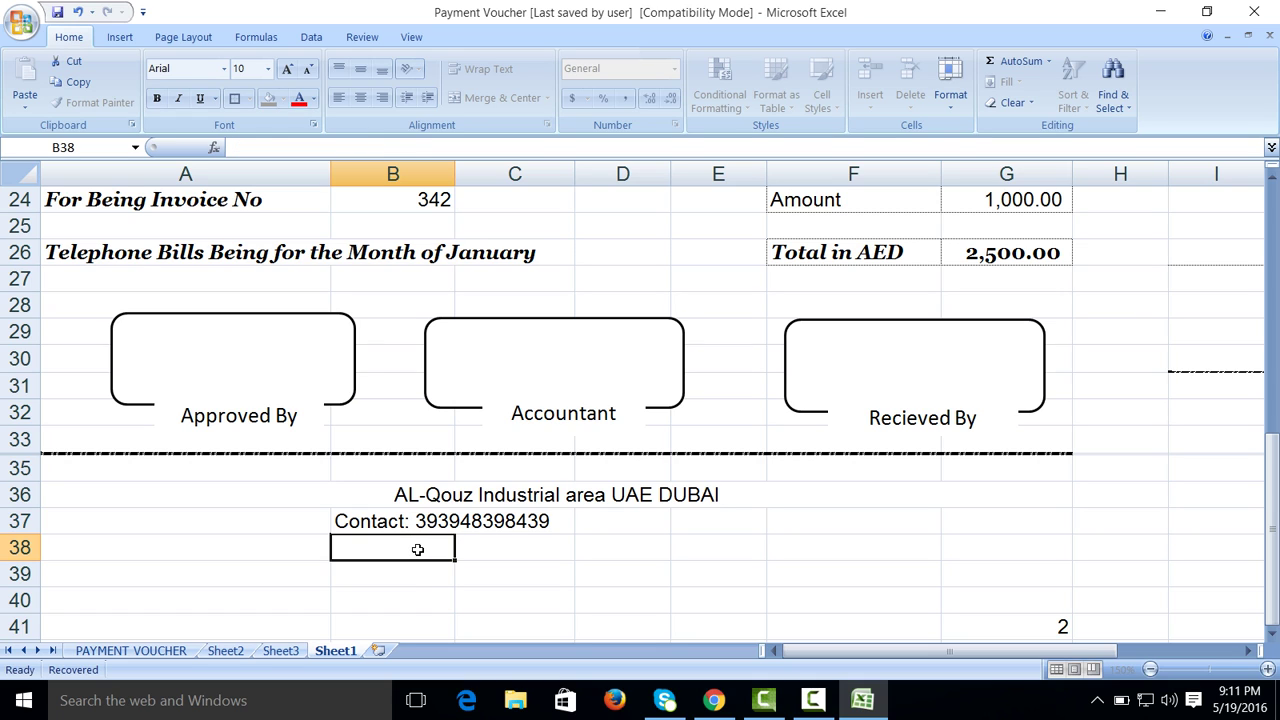
pyautogui.write('E')
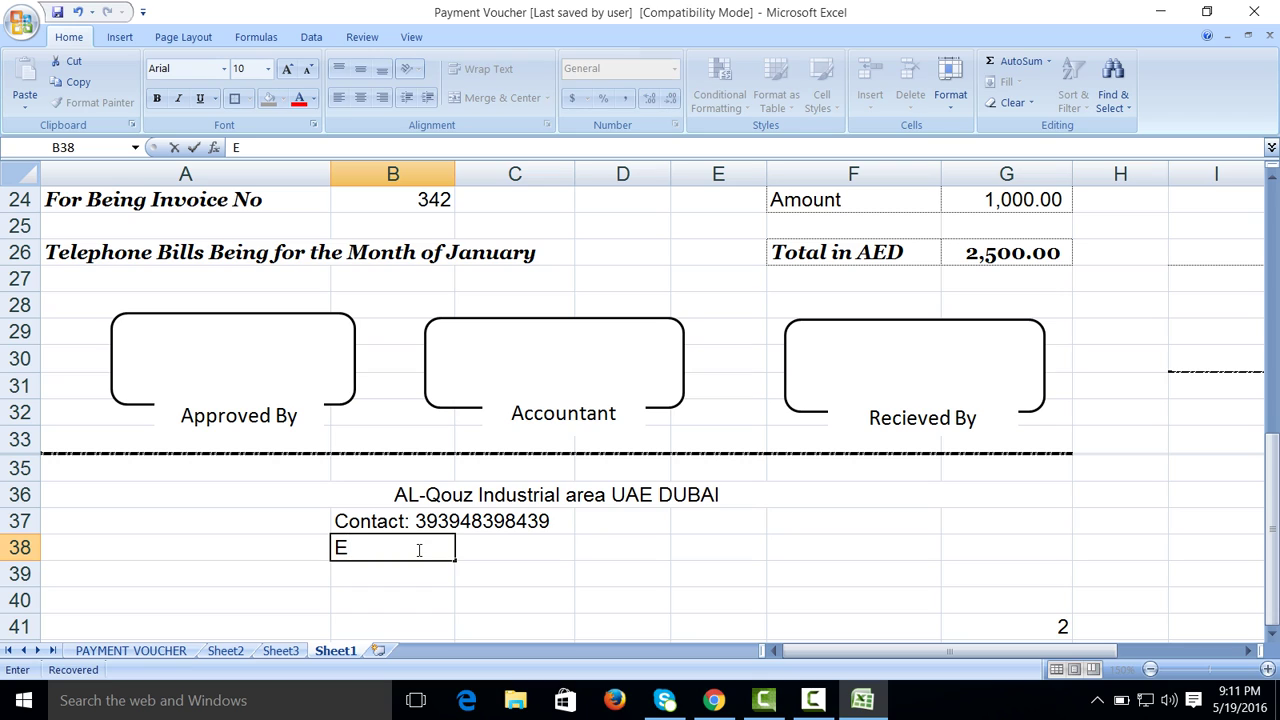
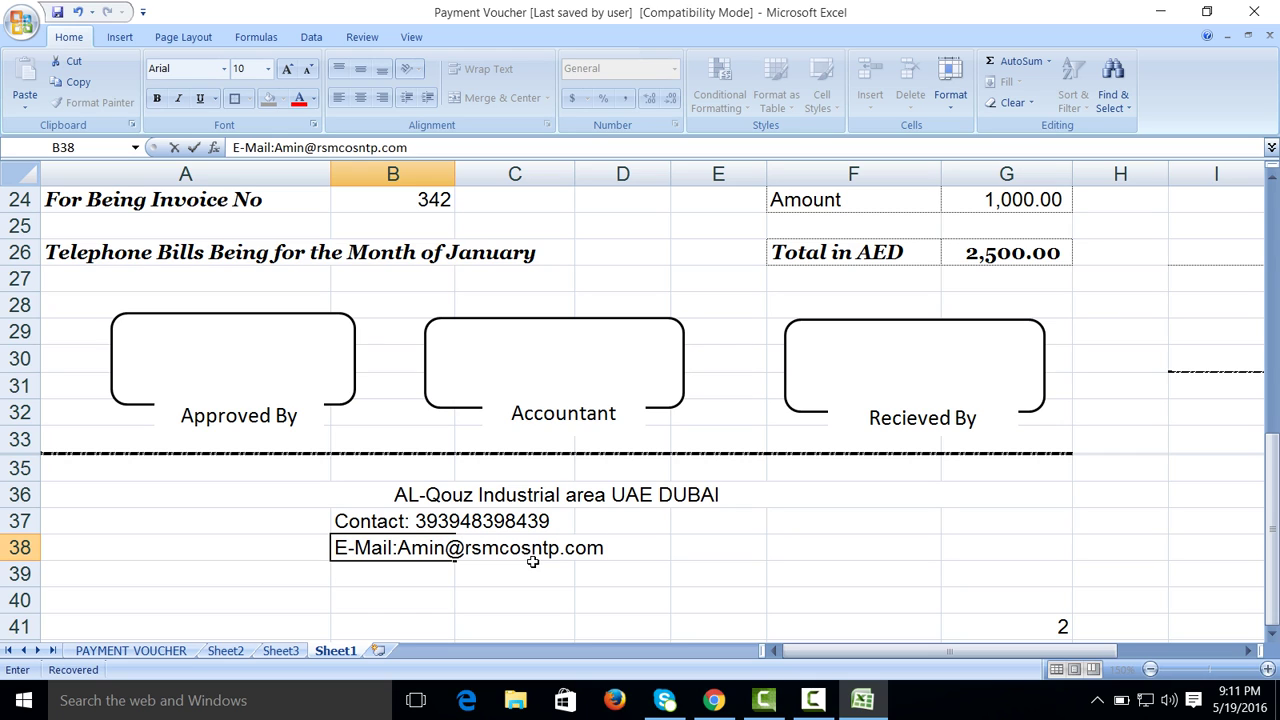
pyautogui.click(705, 623)
# Step: Merge and centre the contact and e-mail lines across columns A–G
pyautogui.click(303, 517)
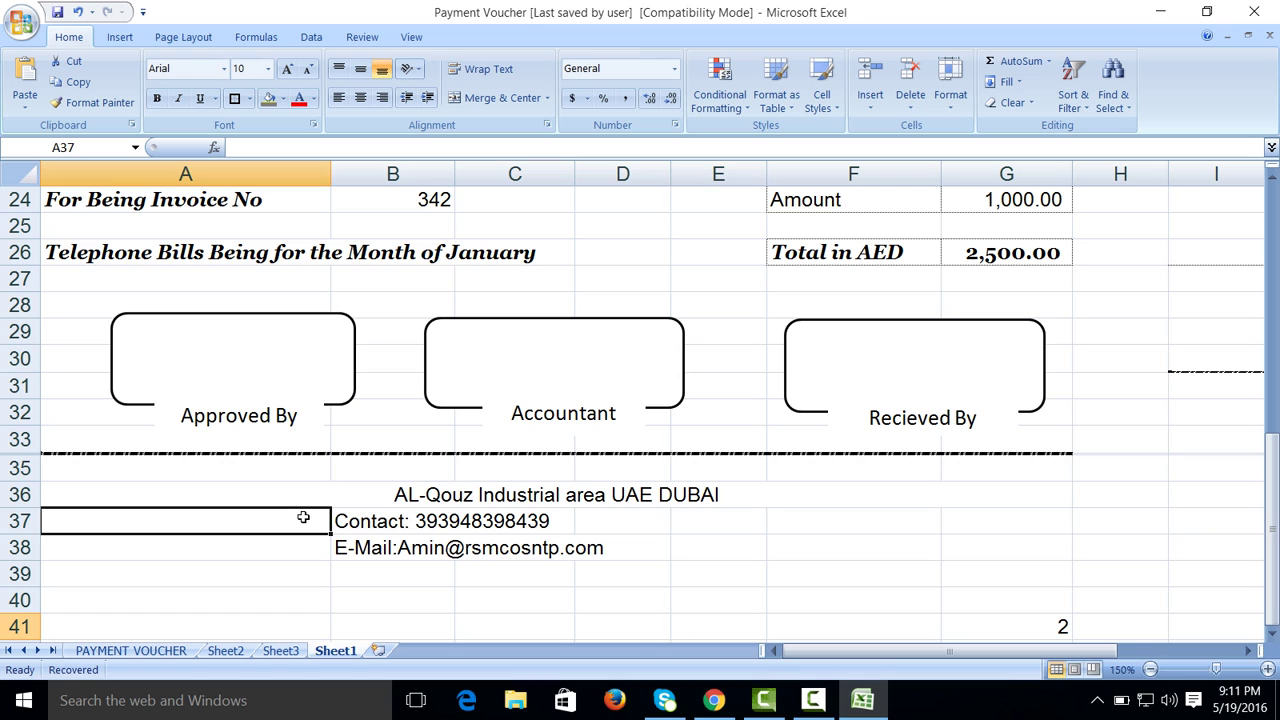
pyautogui.moveTo(303, 517); pyautogui.dragTo(946, 522)
pyautogui.click(490, 97)
pyautogui.moveTo(280, 542); pyautogui.dragTo(966, 546)
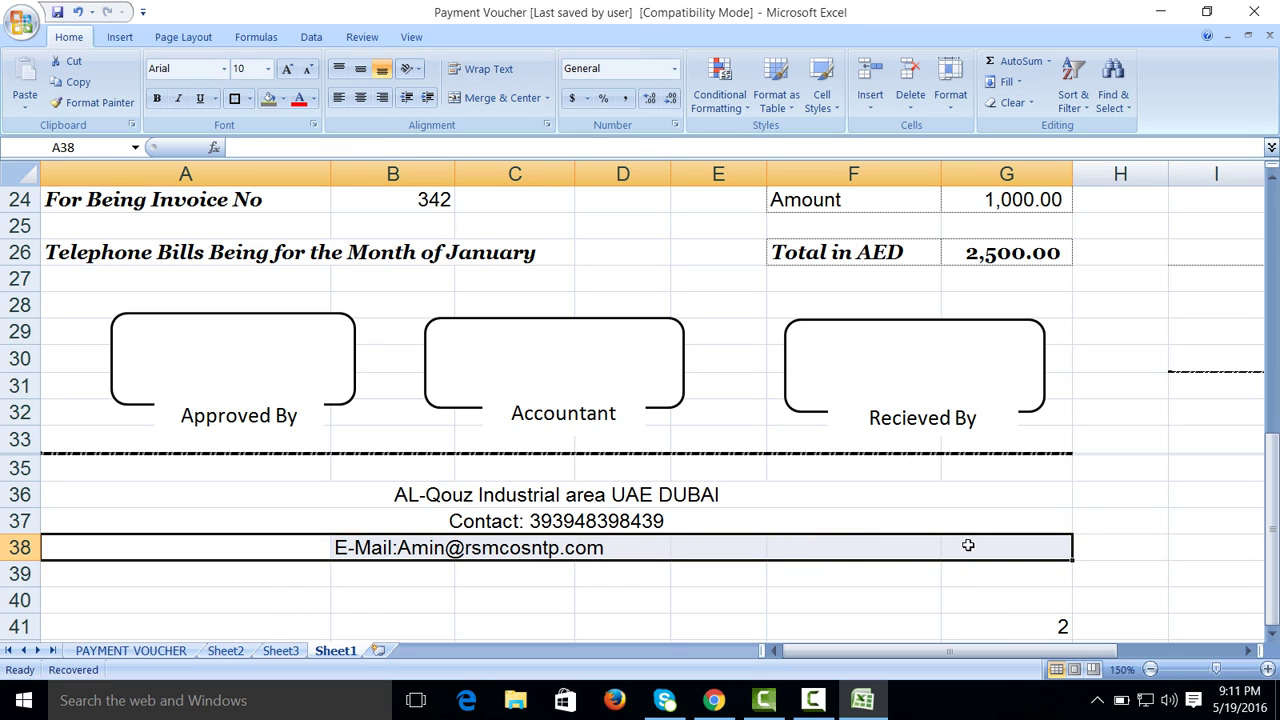
pyautogui.click(514, 100)
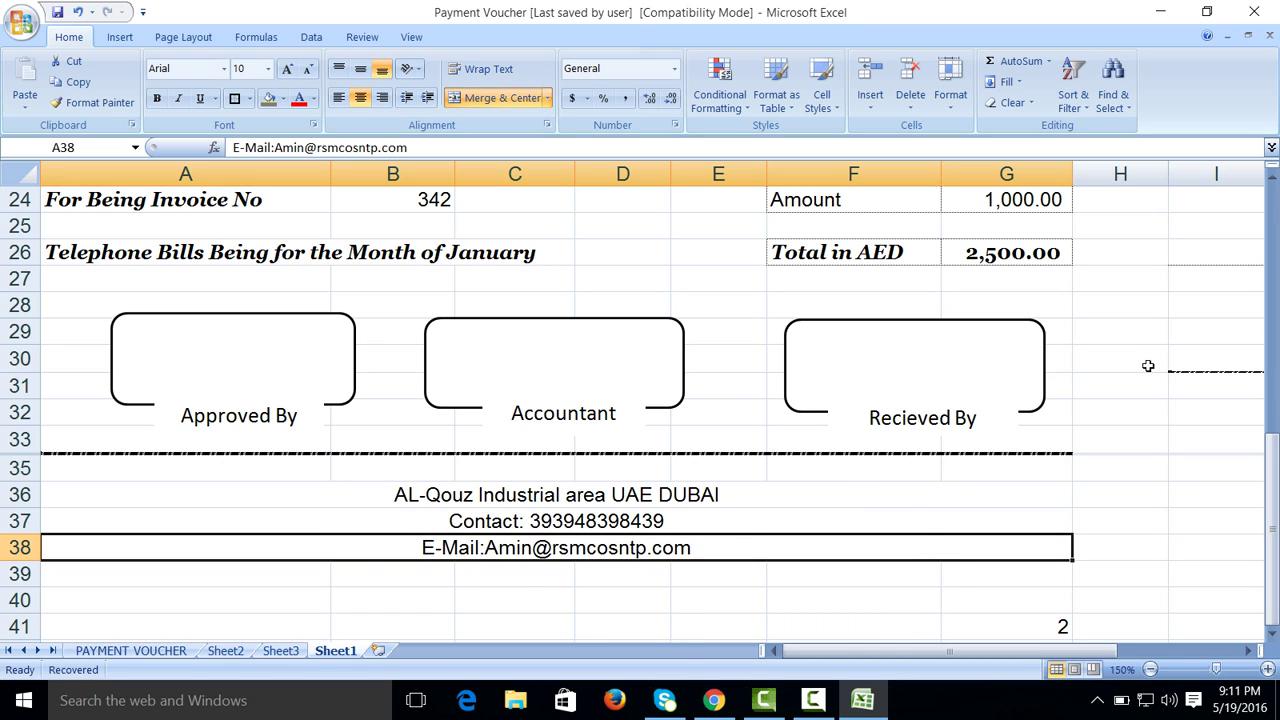
pyautogui.click(1150, 669)
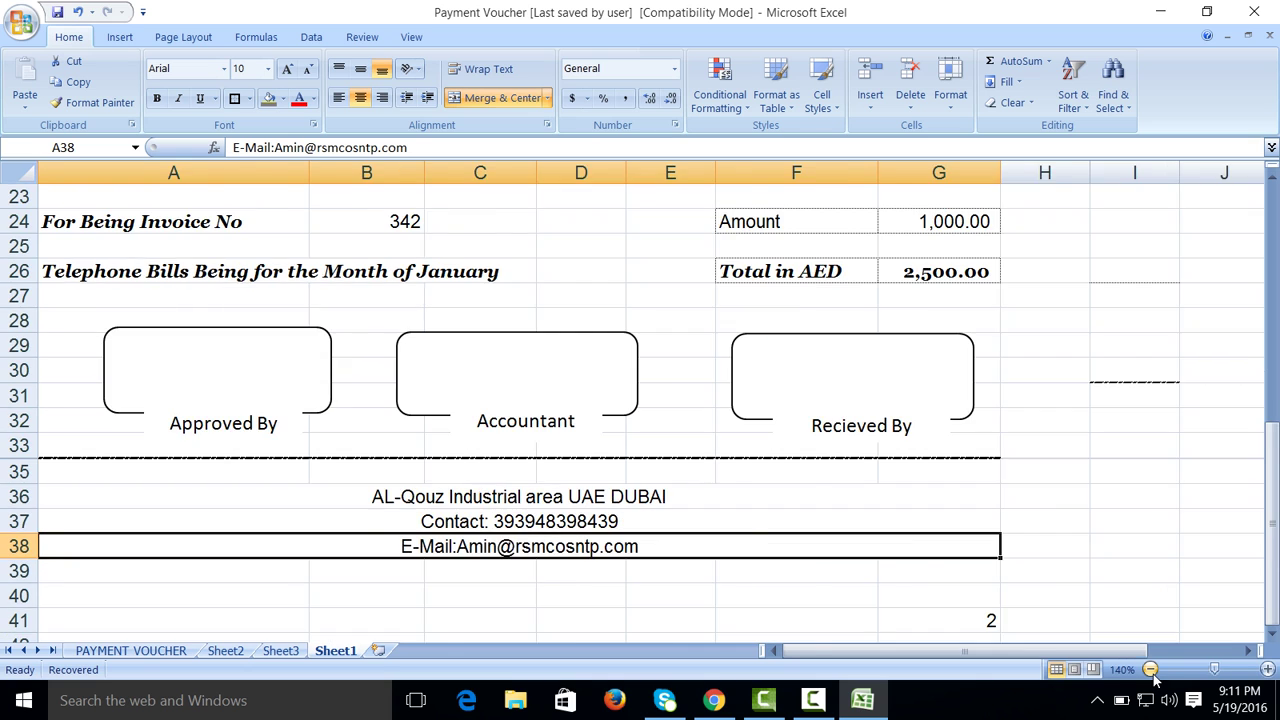
pyautogui.click(1150, 669)
pyautogui.click(1150, 669)
pyautogui.click(1150, 669)
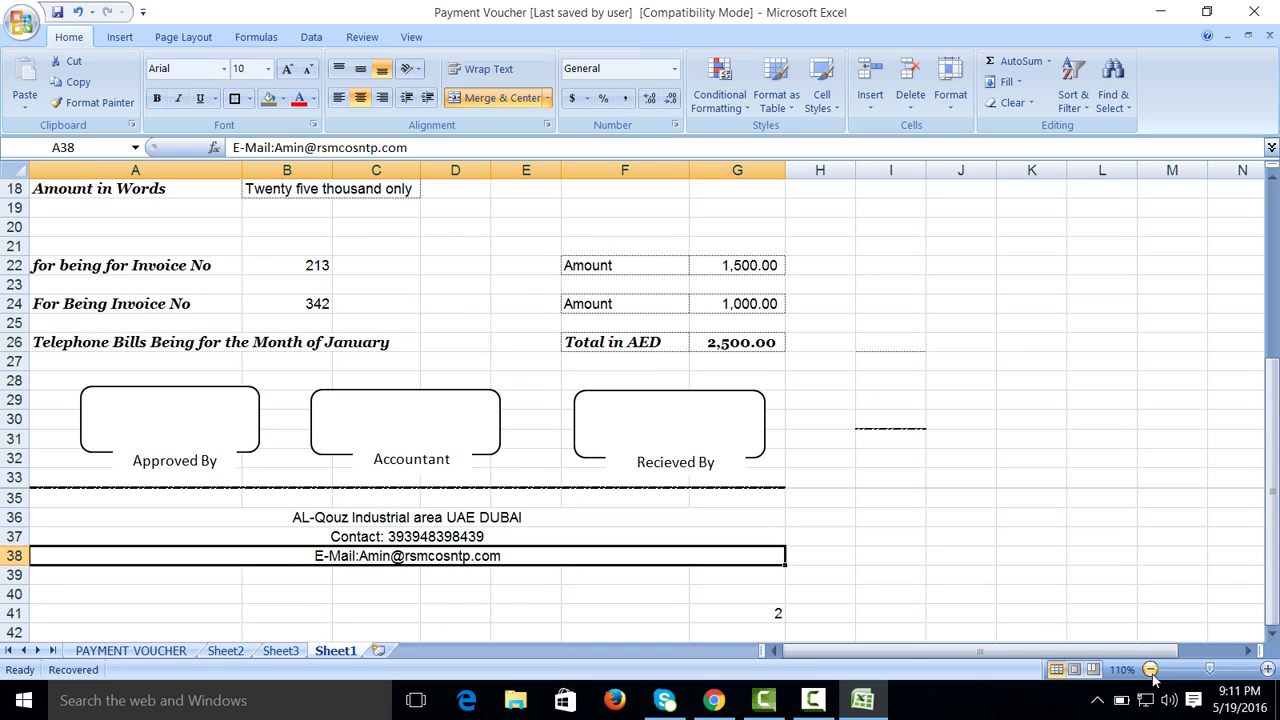
pyautogui.click(1150, 669)
pyautogui.click(1150, 669)
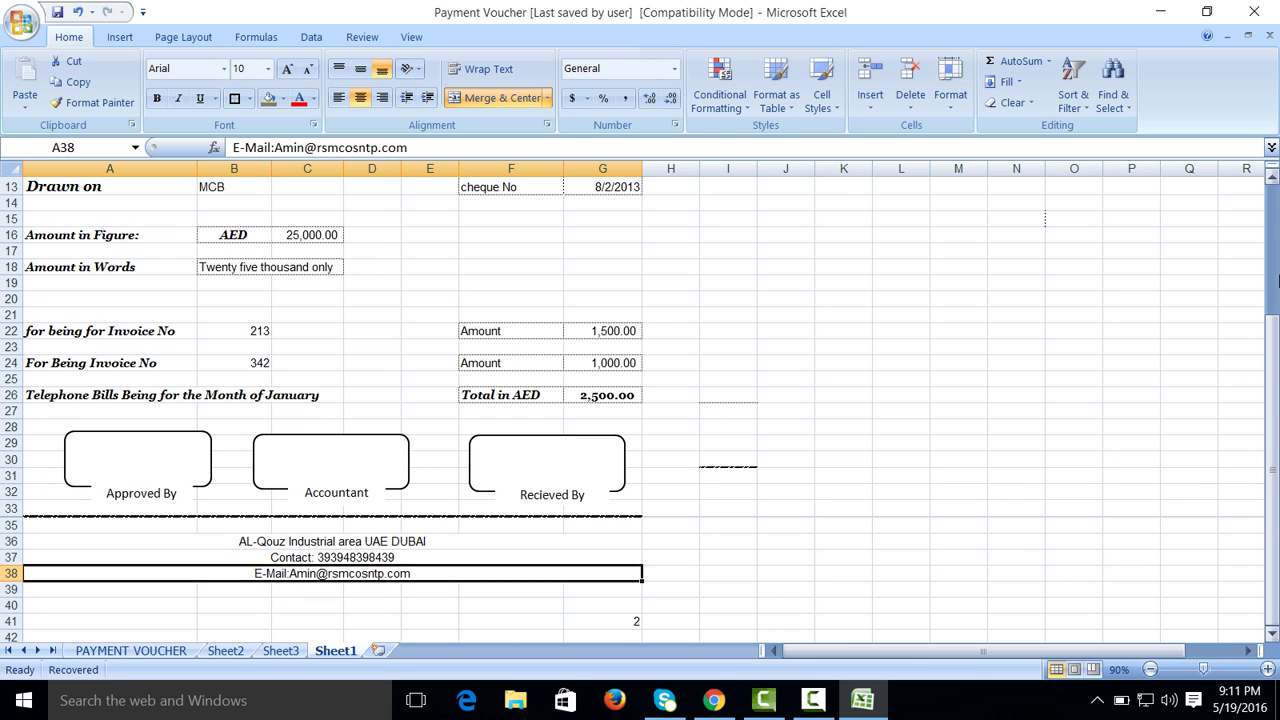
pyautogui.click(1274, 250)
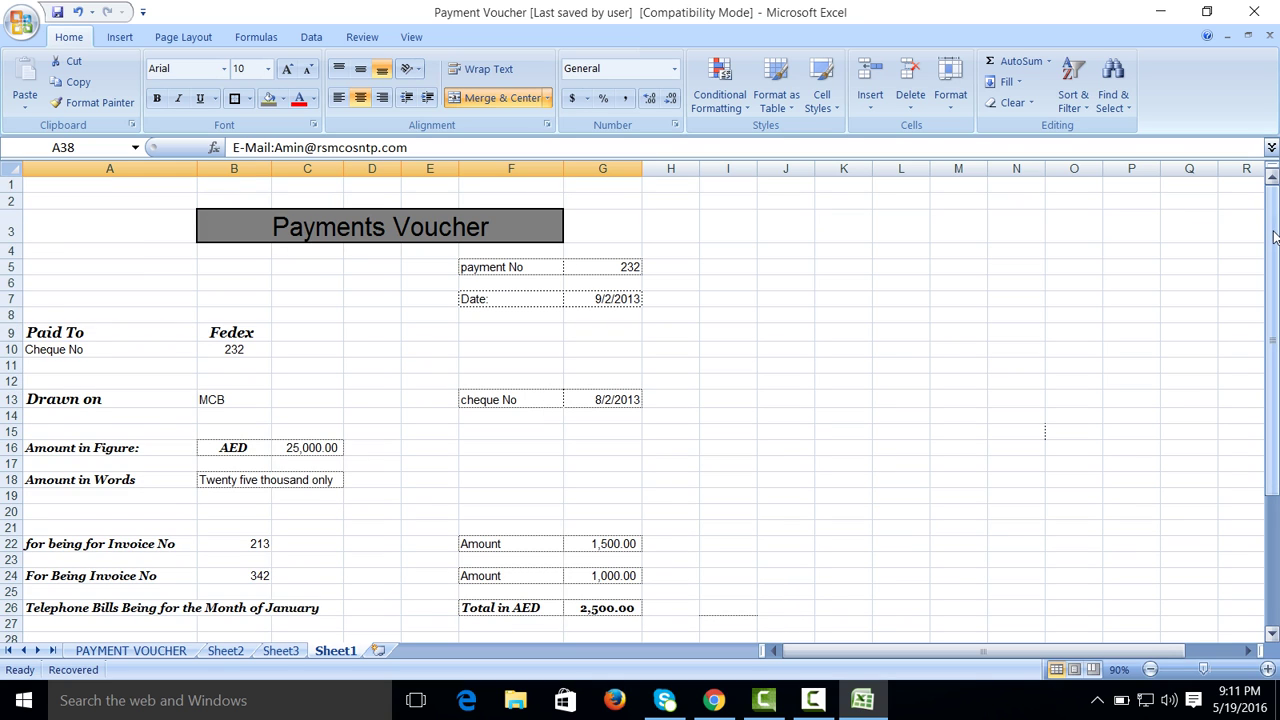
pyautogui.moveTo(1274, 236); pyautogui.dragTo(1274, 346)
pyautogui.click(1086, 458)
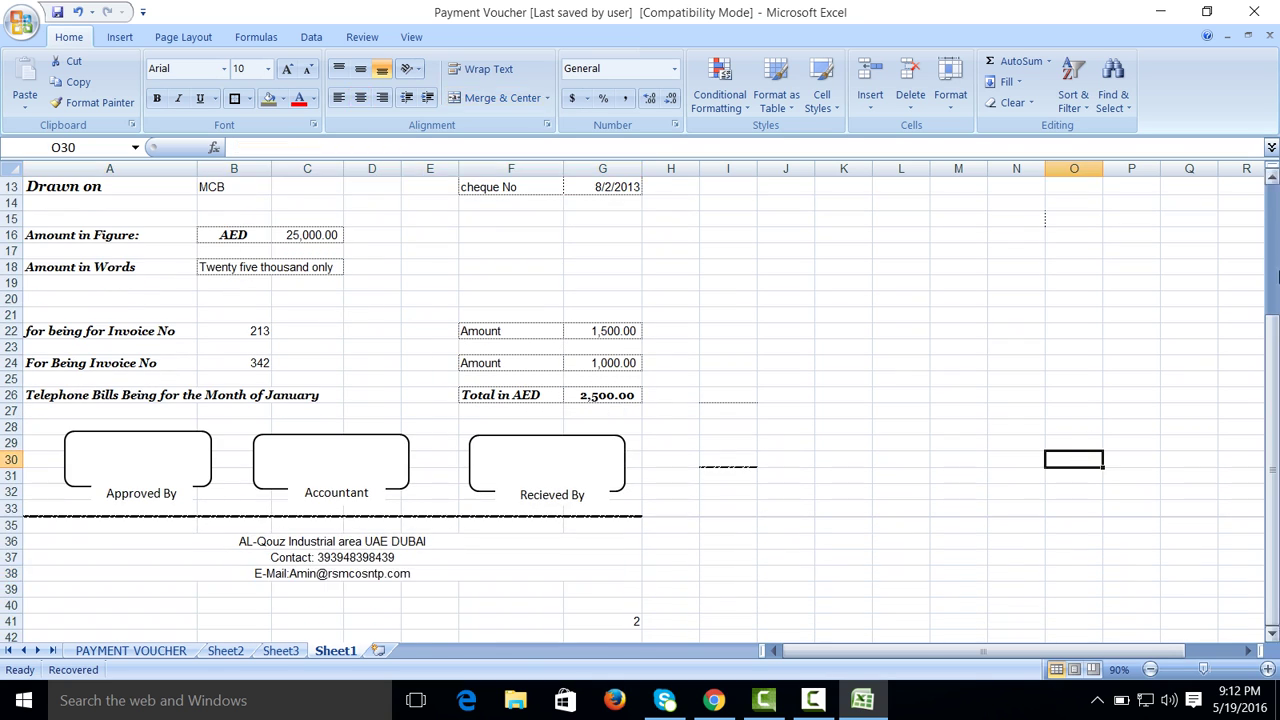
pyautogui.click(1276, 268)
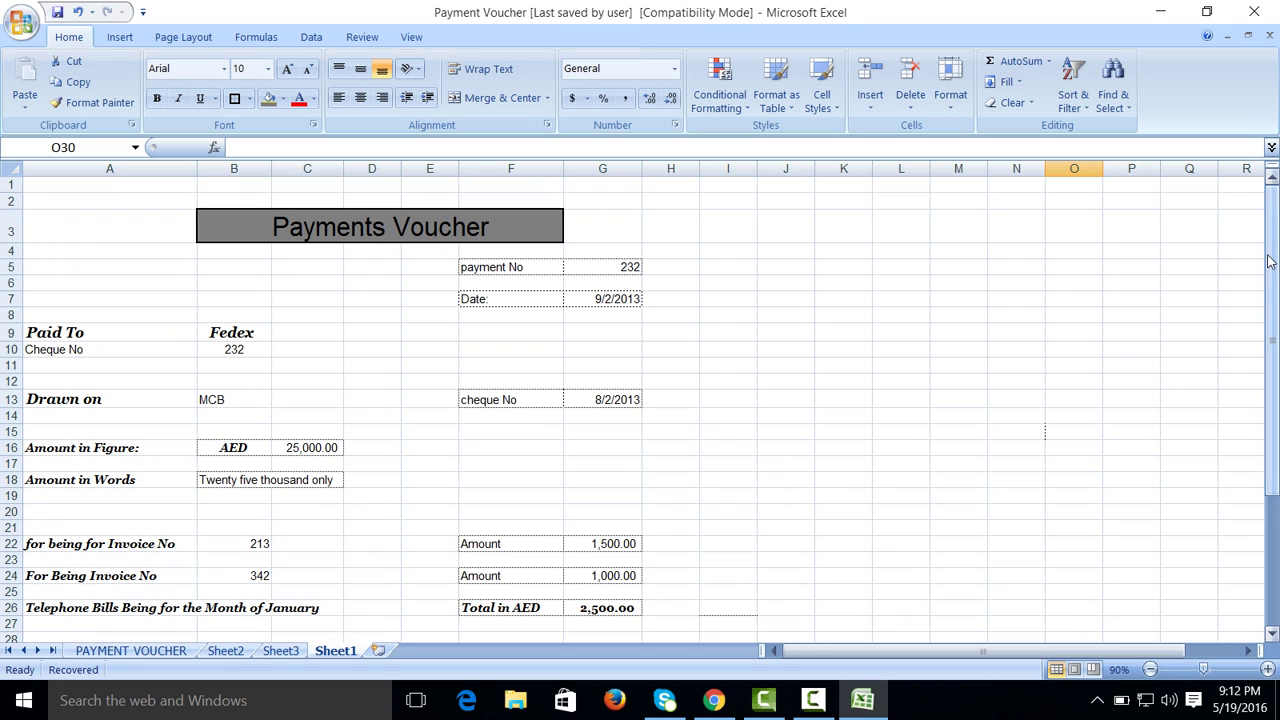
pyautogui.moveTo(1270, 262); pyautogui.dragTo(1274, 356)
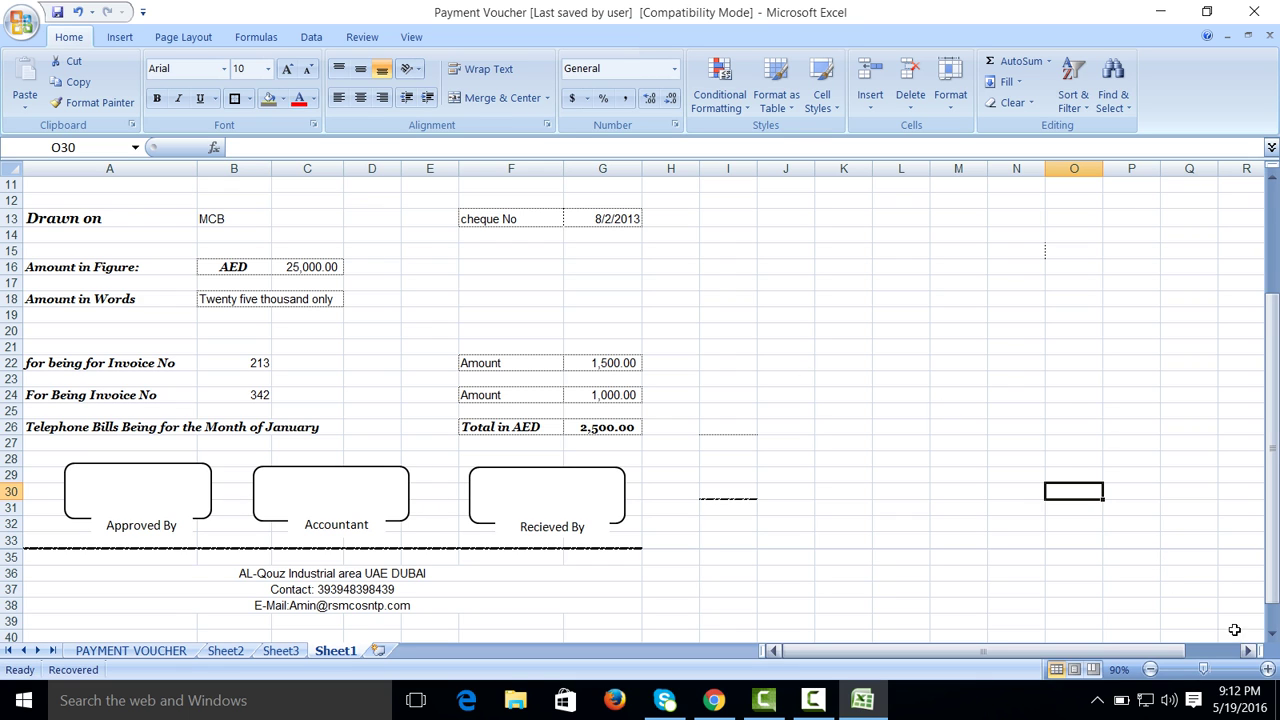
pyautogui.scroll(4, 1245, 339)
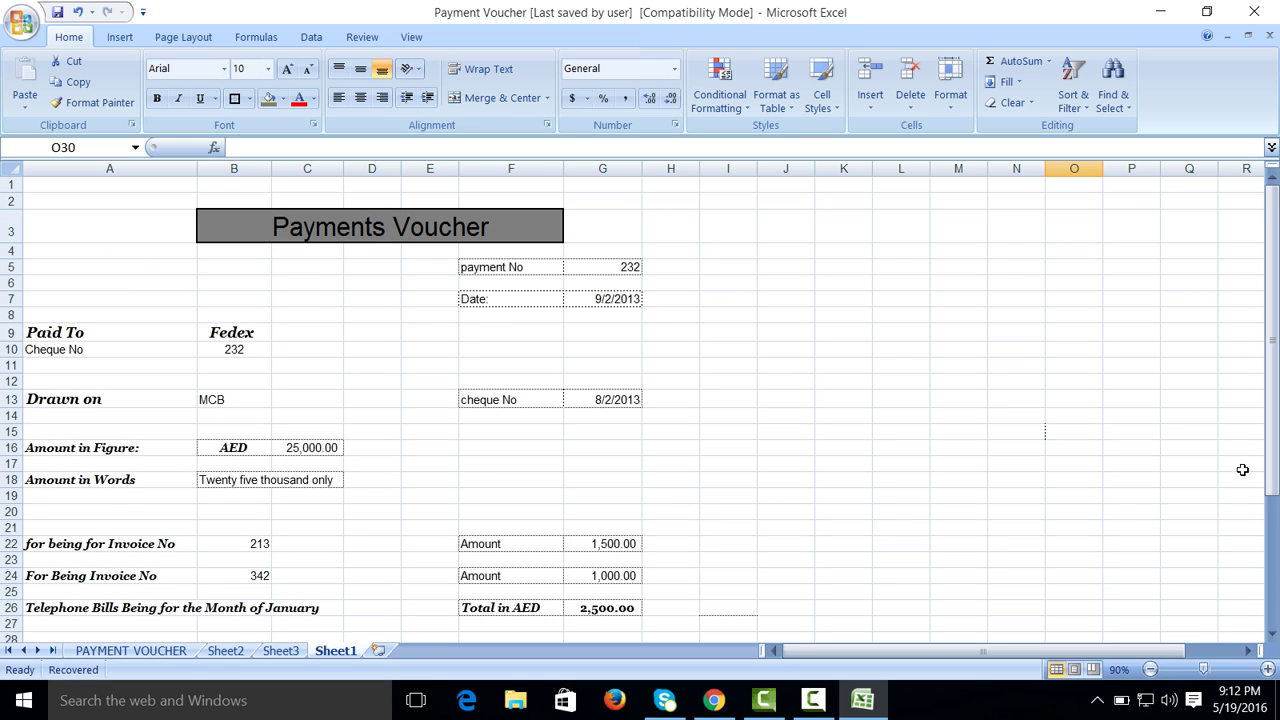
pyautogui.click(1267, 669)
pyautogui.click(1267, 669)
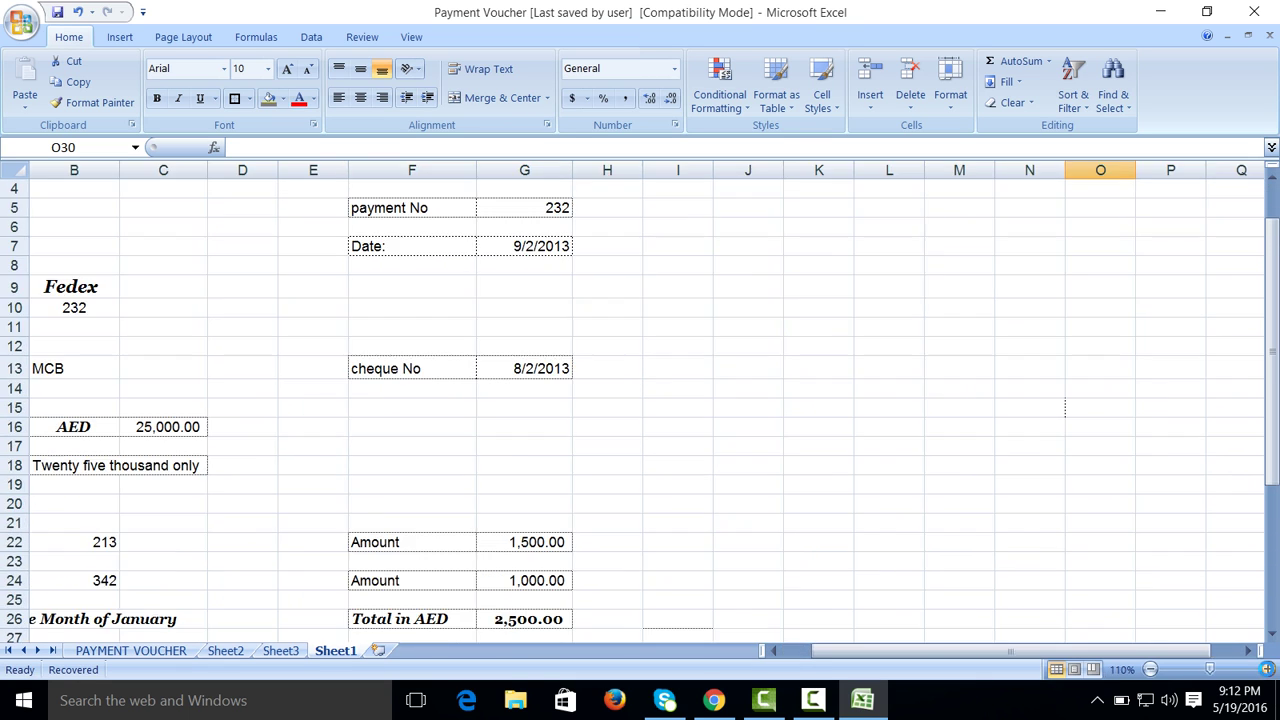
pyautogui.click(1267, 669)
pyautogui.click(1267, 669)
pyautogui.click(1267, 669)
pyautogui.click(1267, 669)
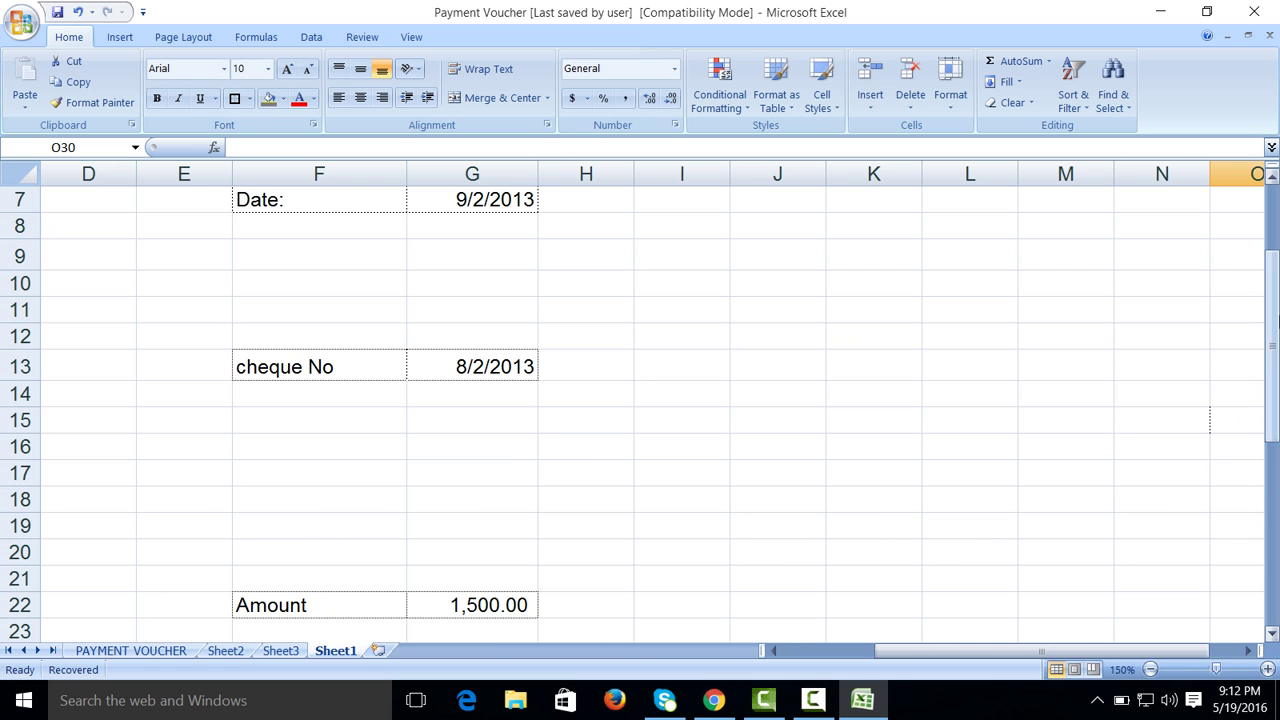
pyautogui.scroll(2, 1275, 222)
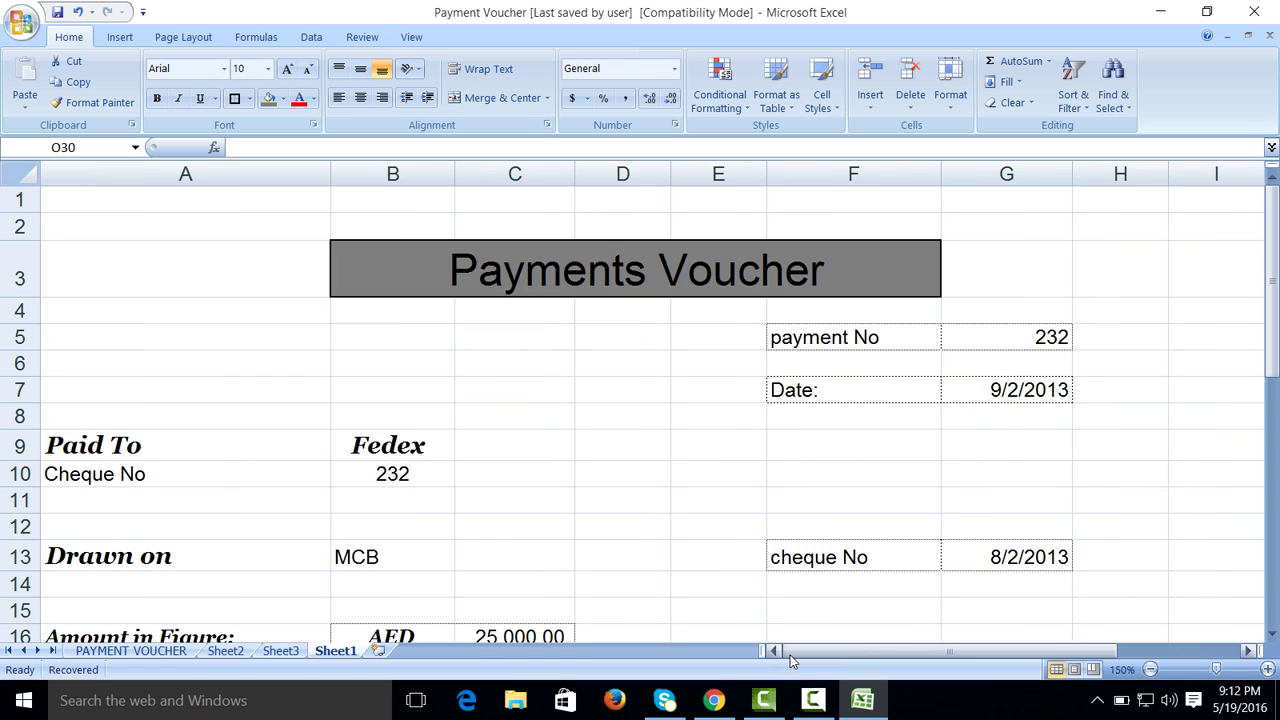
pyautogui.click(790, 655)
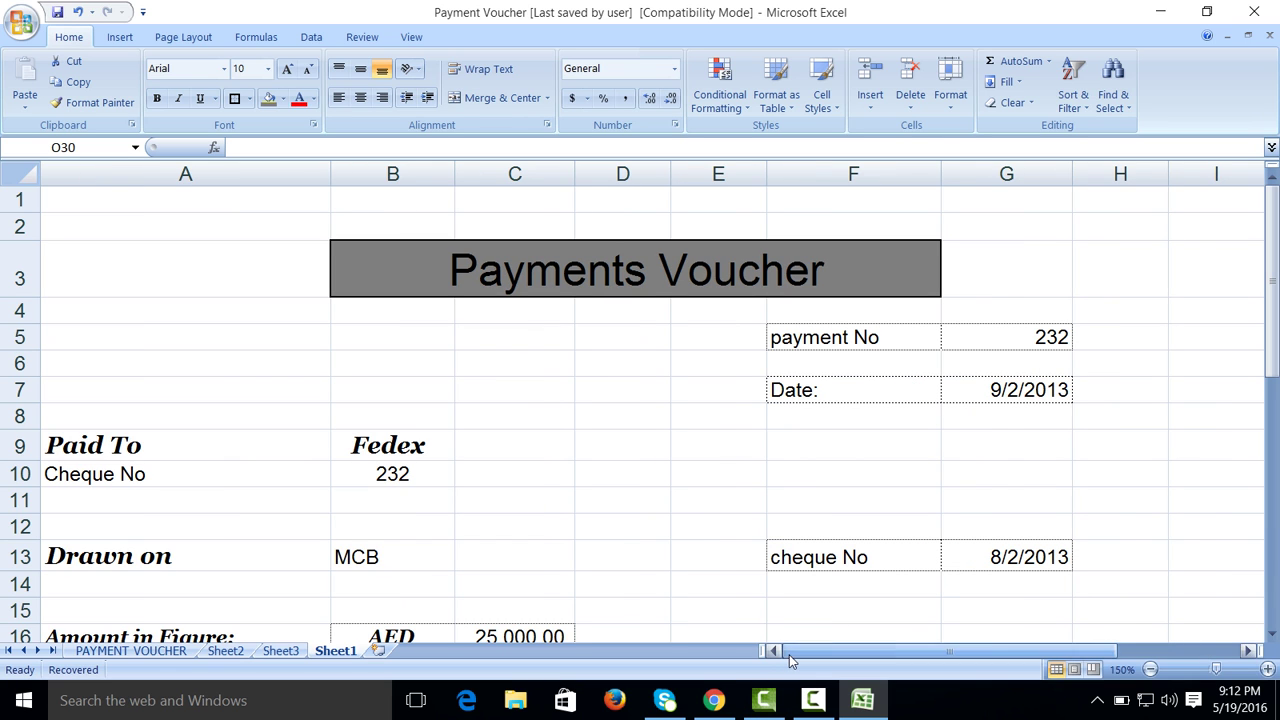
pyautogui.click(1272, 635)
pyautogui.scroll(-4, 1272, 635)
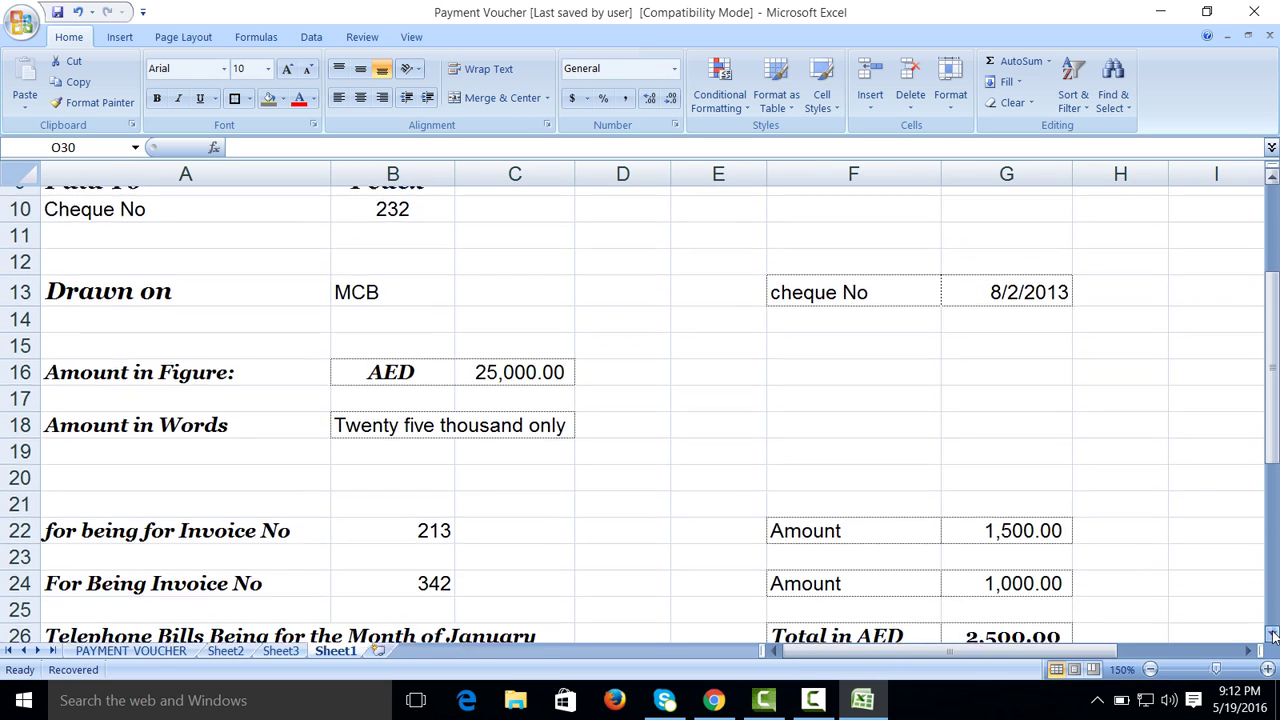
pyautogui.scroll(-3, 1272, 635)
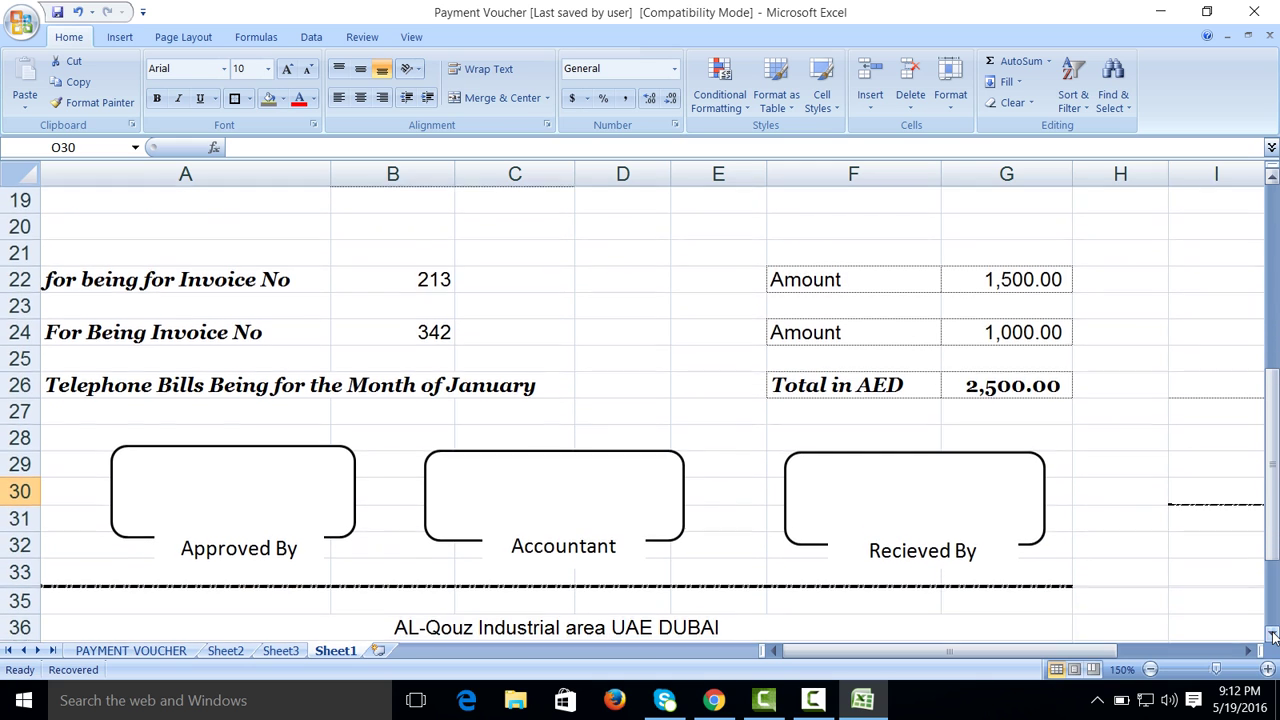
pyautogui.scroll(-3, 1272, 635)
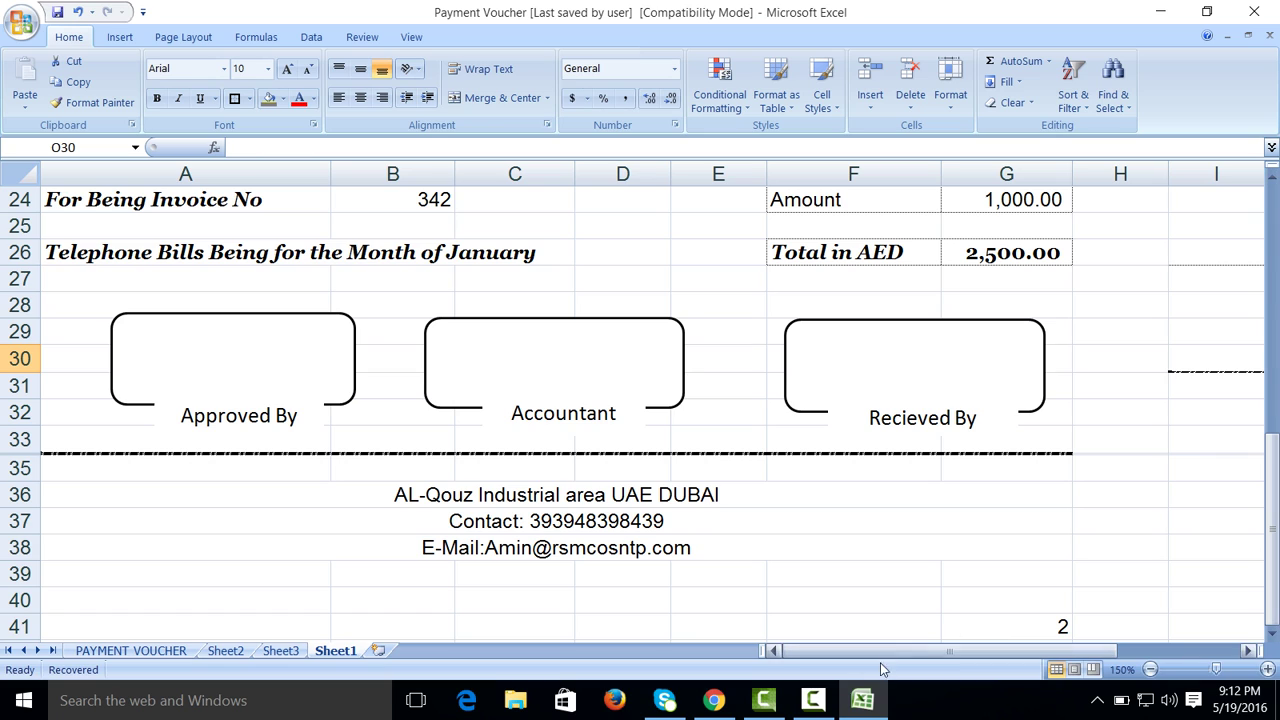
pyautogui.click(815, 699)
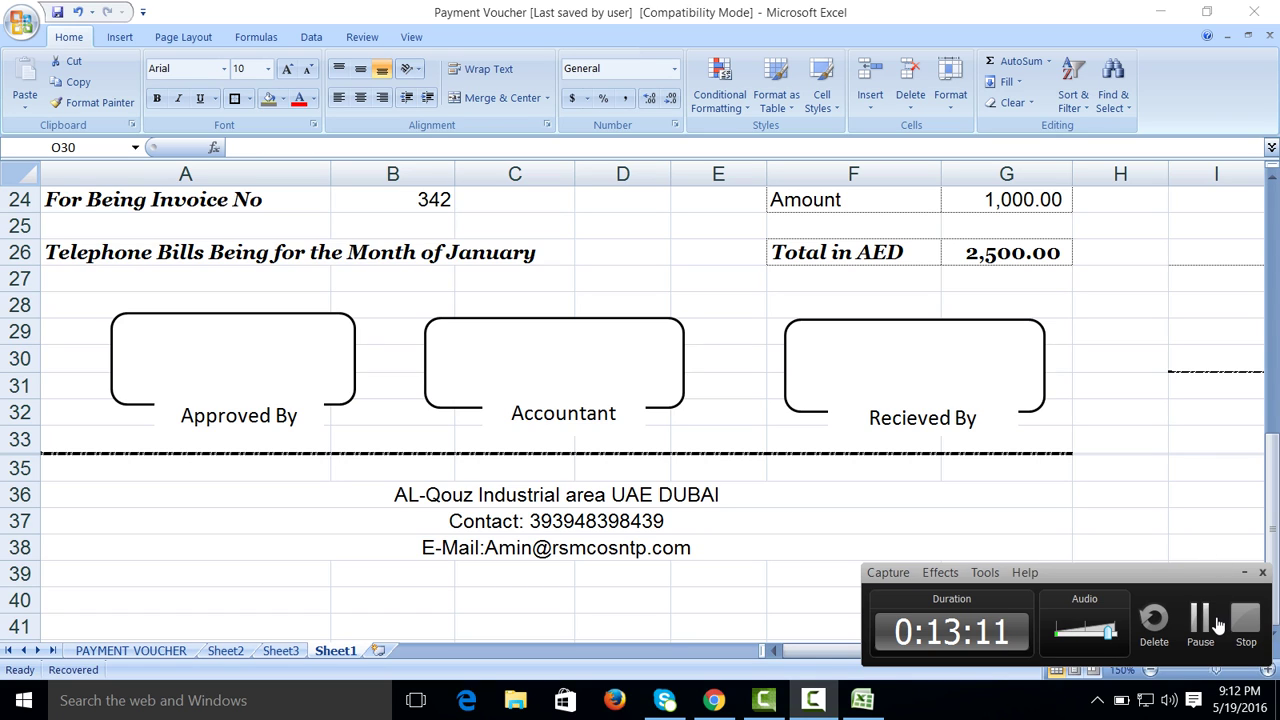